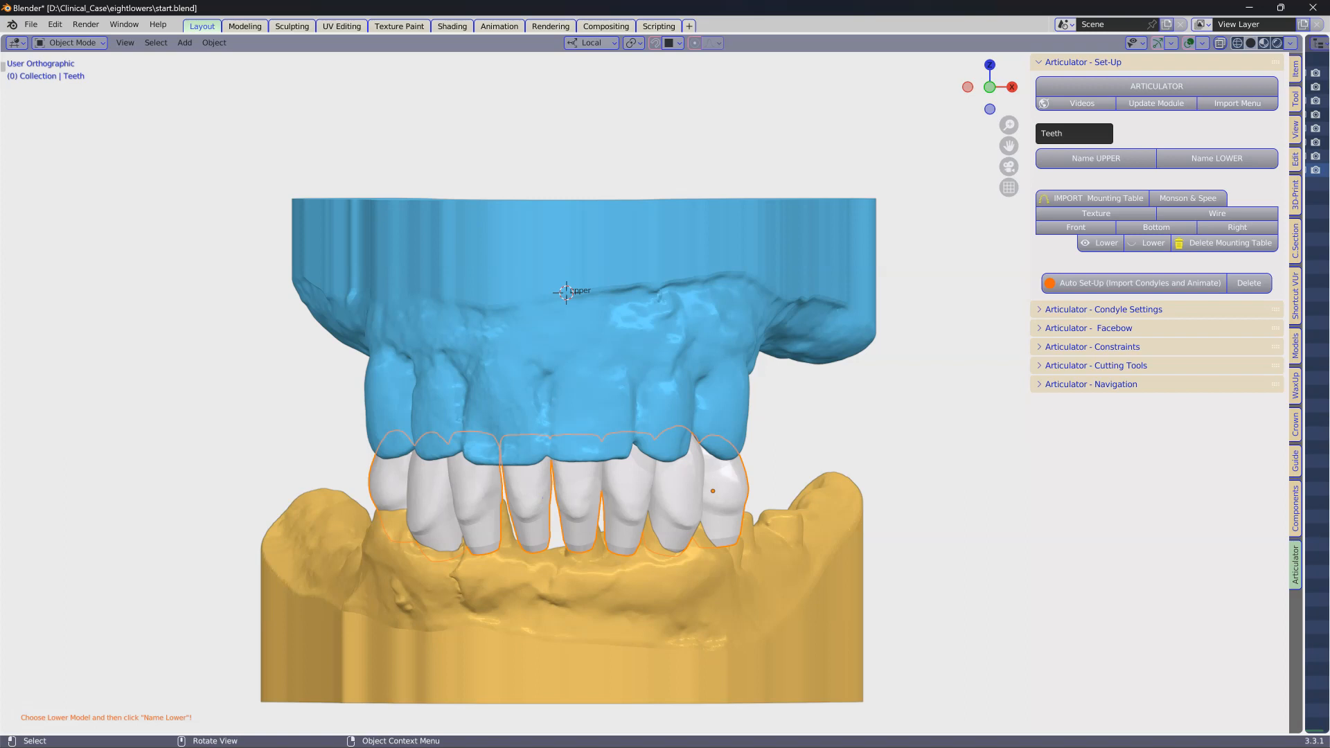
# - Name the selected teeth and lower model as the lower, and run the articulator's automatic set-up with condyles and animation
pyautogui.click(1210, 159)
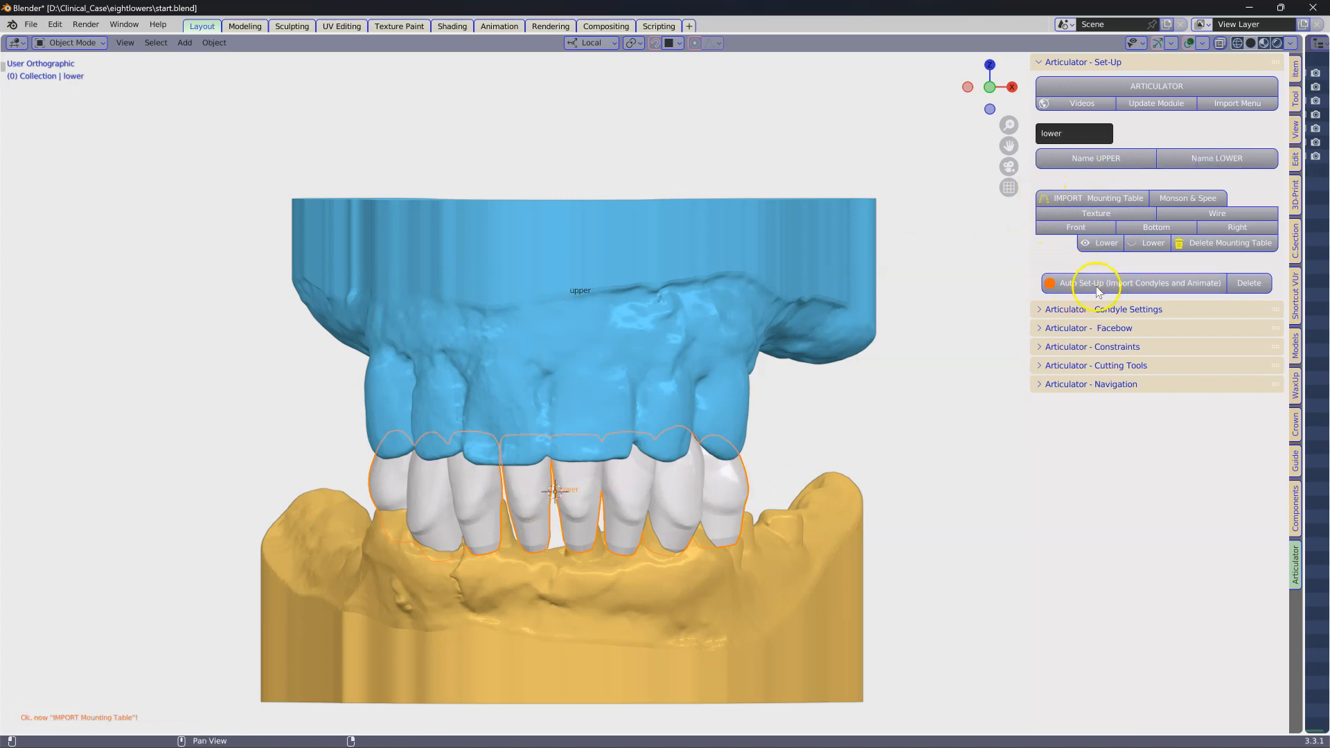
pyautogui.click(1123, 285)
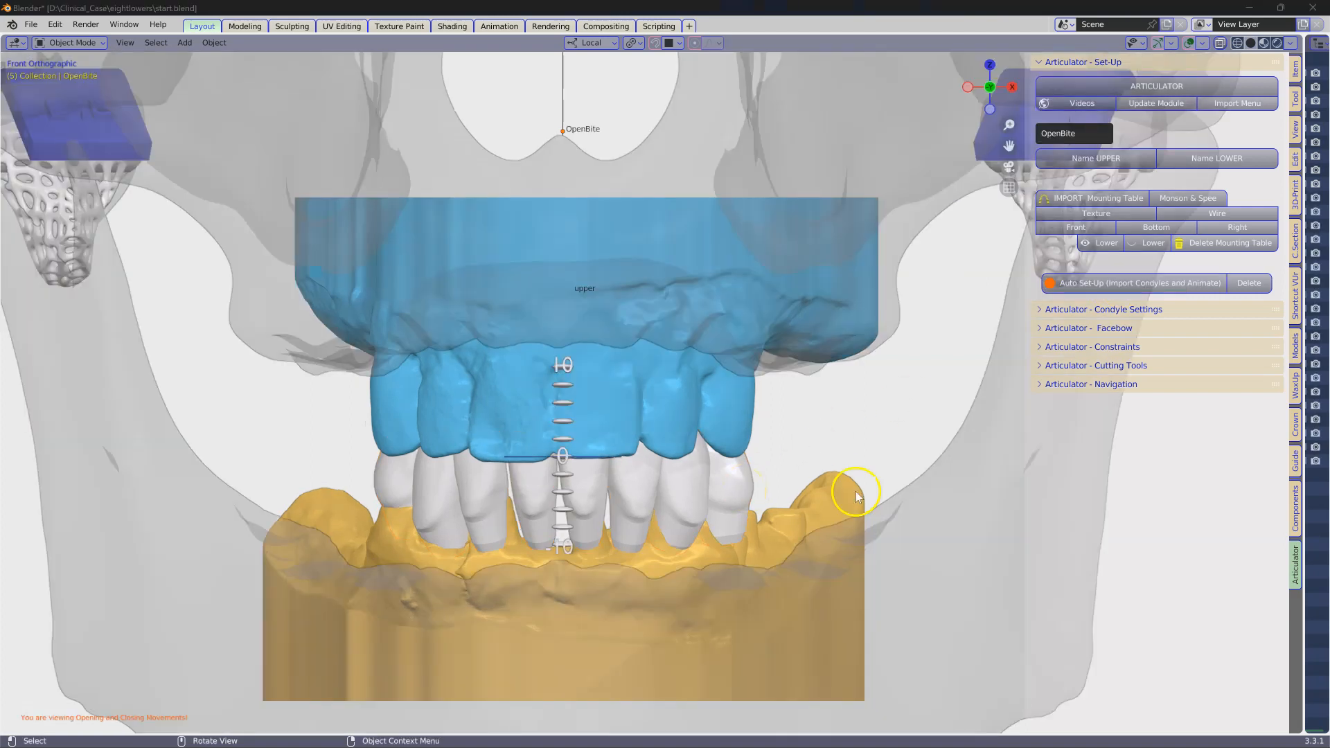
# - Preview the right, left, protrusive and open centric jaw movements of the mounted models
pyautogui.click(1045, 384)
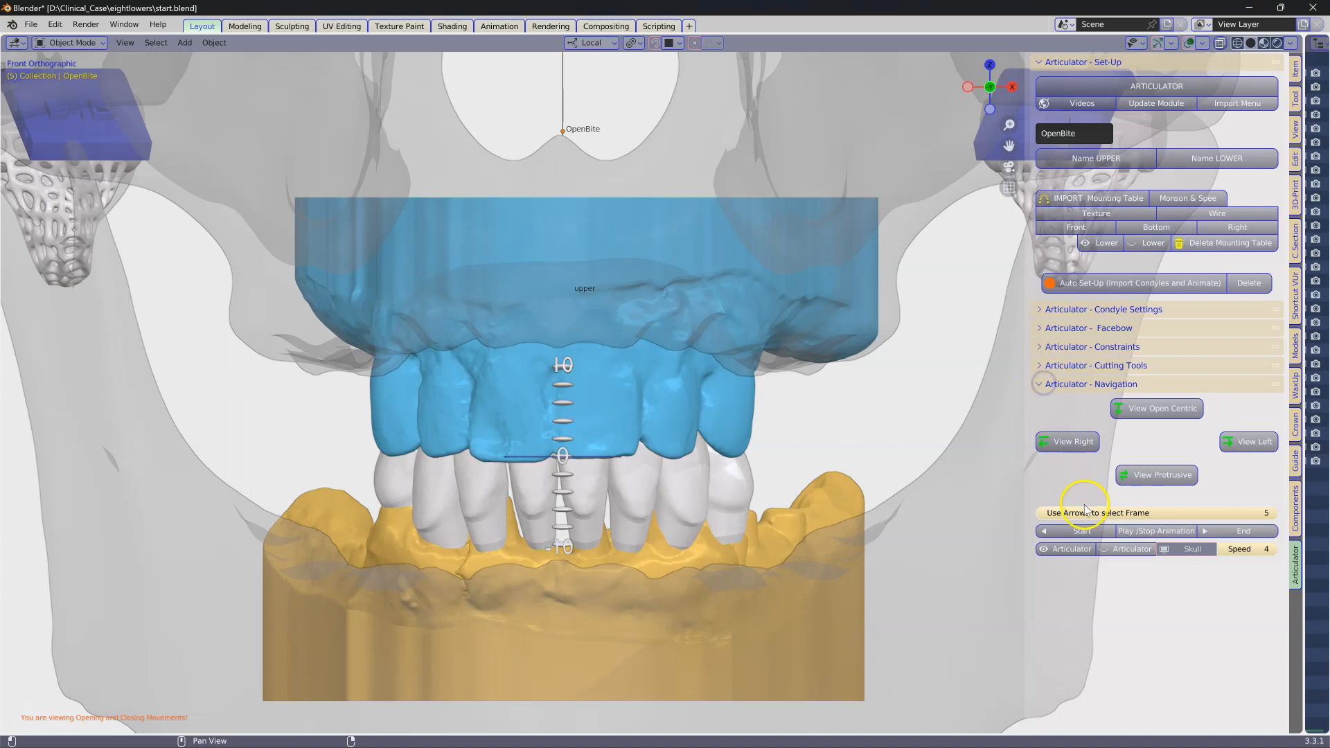
pyautogui.click(1082, 444)
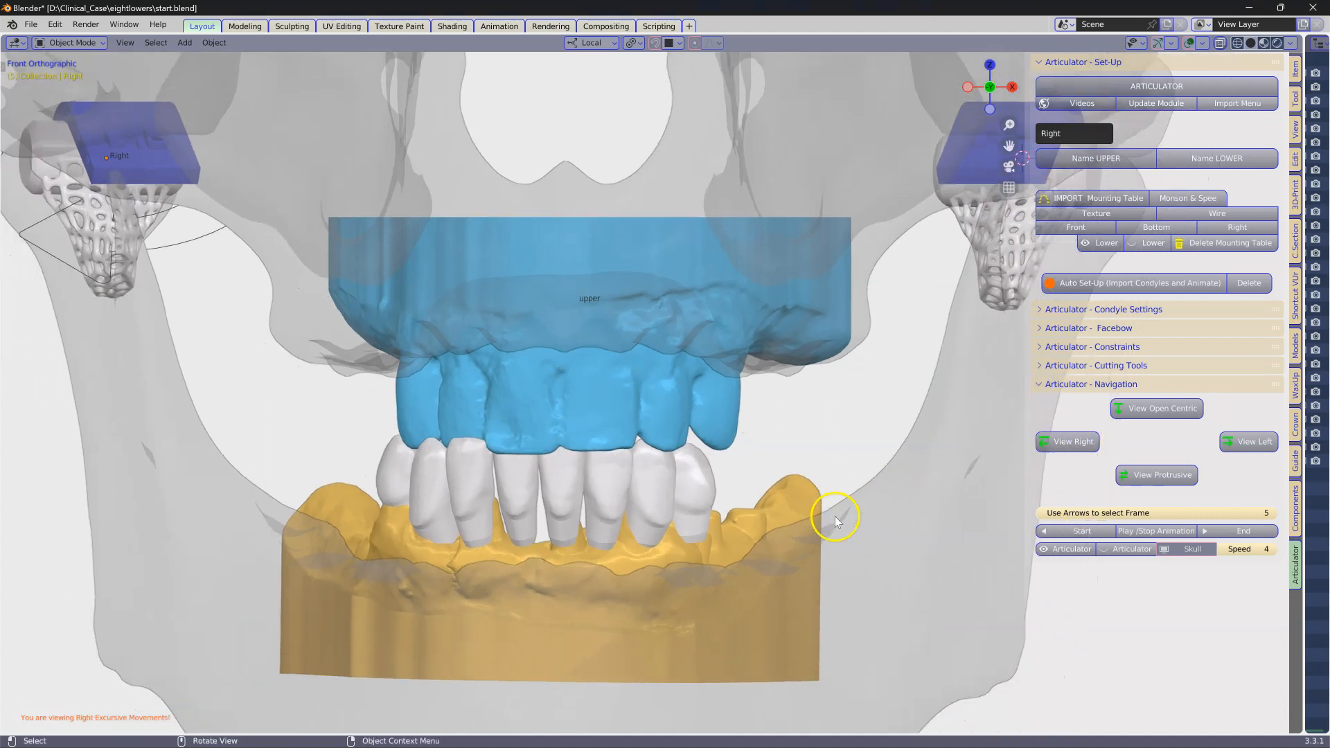
pyautogui.click(1257, 442)
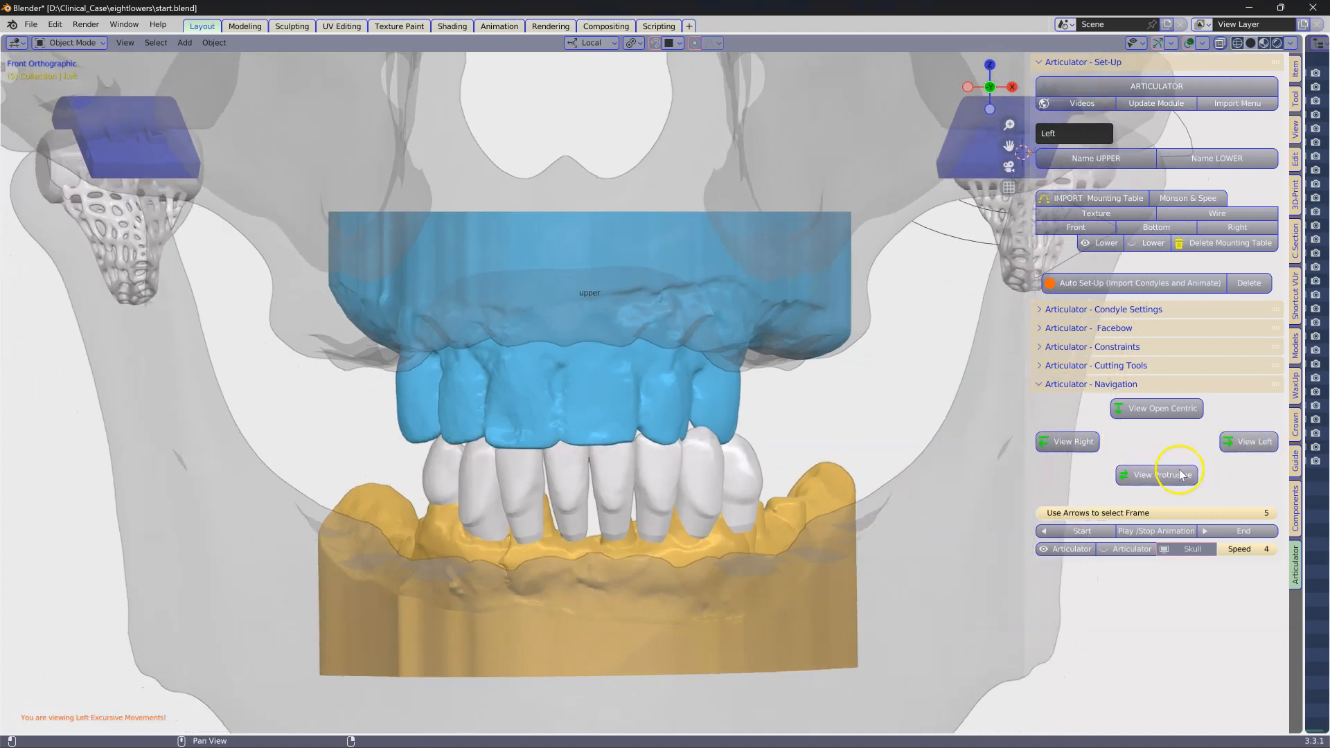
pyautogui.click(1149, 477)
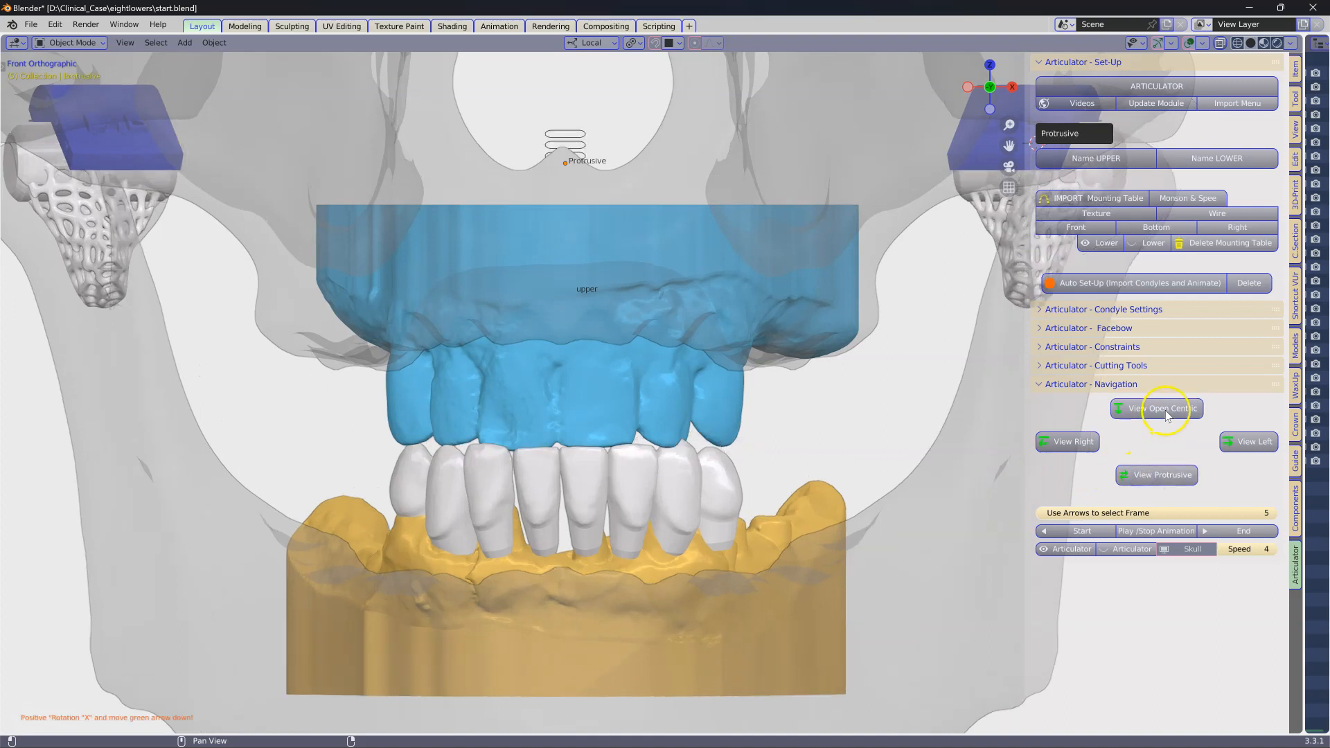
pyautogui.click(1166, 414)
pyautogui.click(1066, 442)
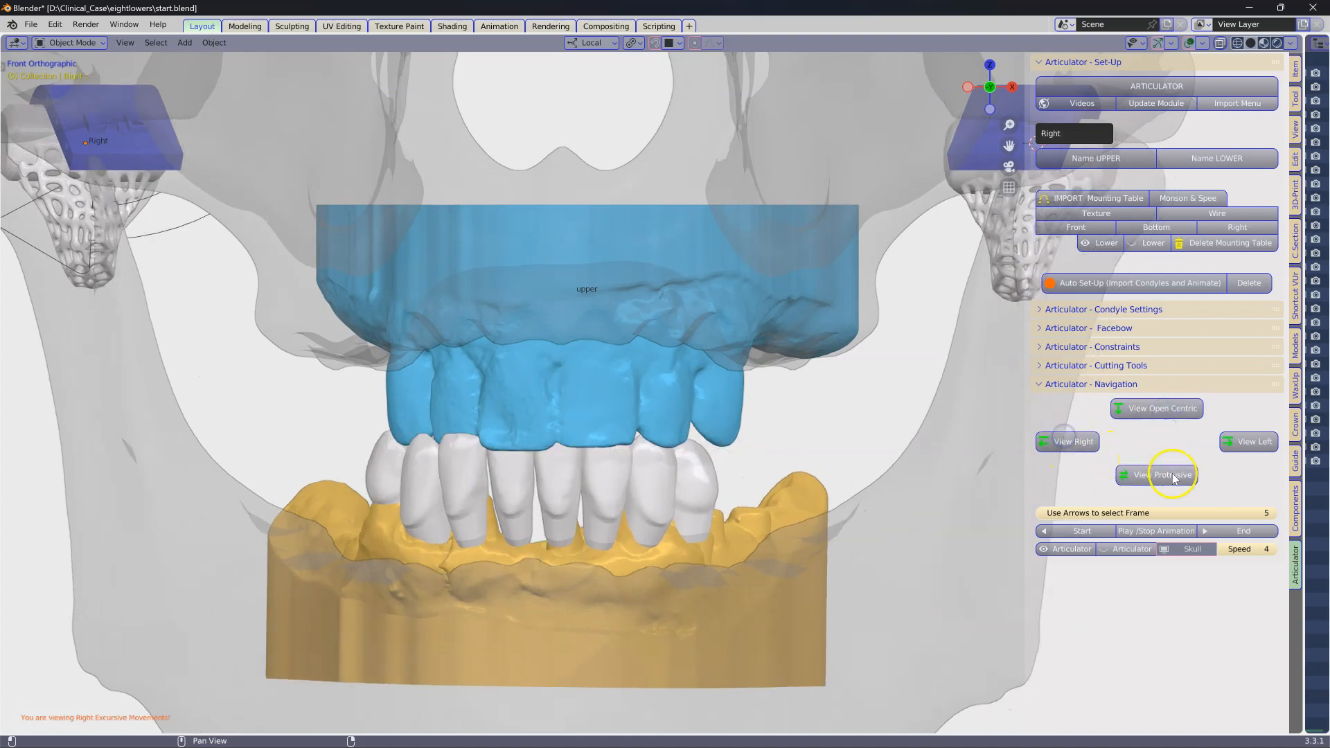
pyautogui.click(1153, 476)
pyautogui.click(1150, 409)
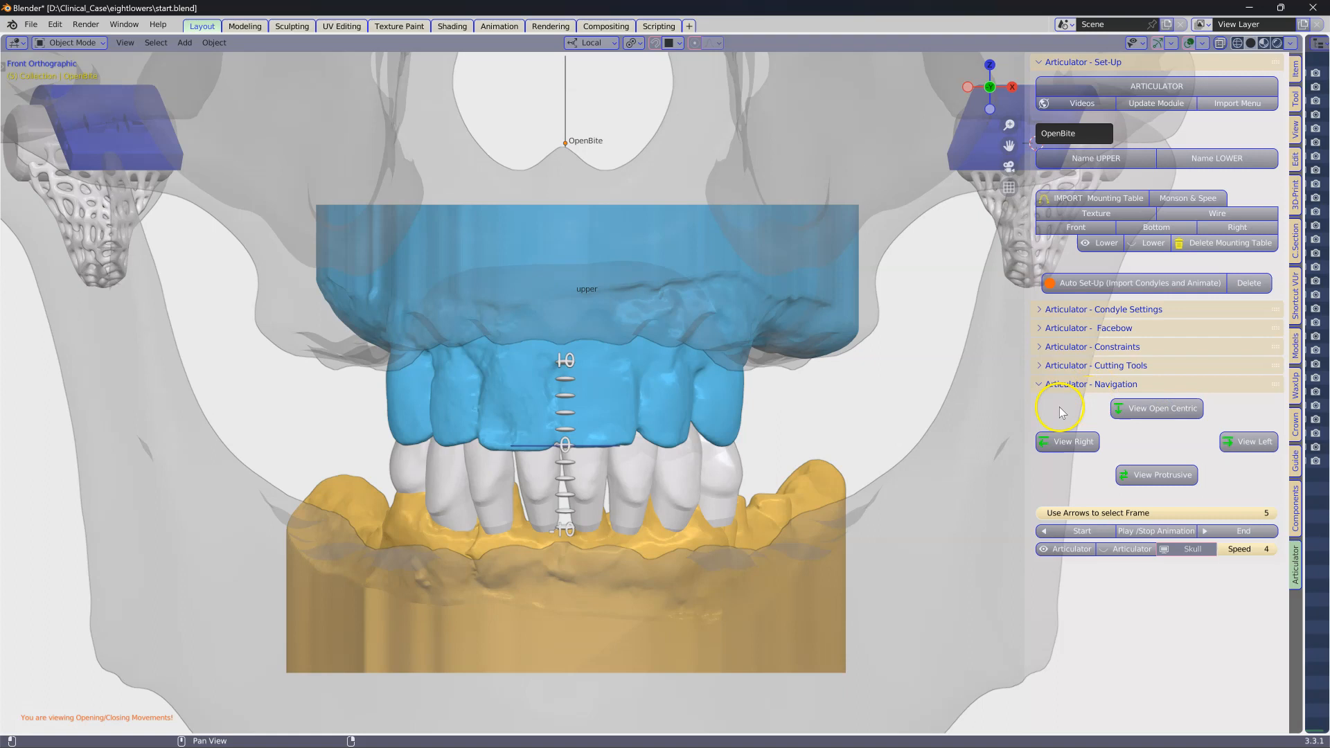
pyautogui.keyDown('shift'); pyautogui.scroll(1, 696, 447); pyautogui.keyUp('shift')
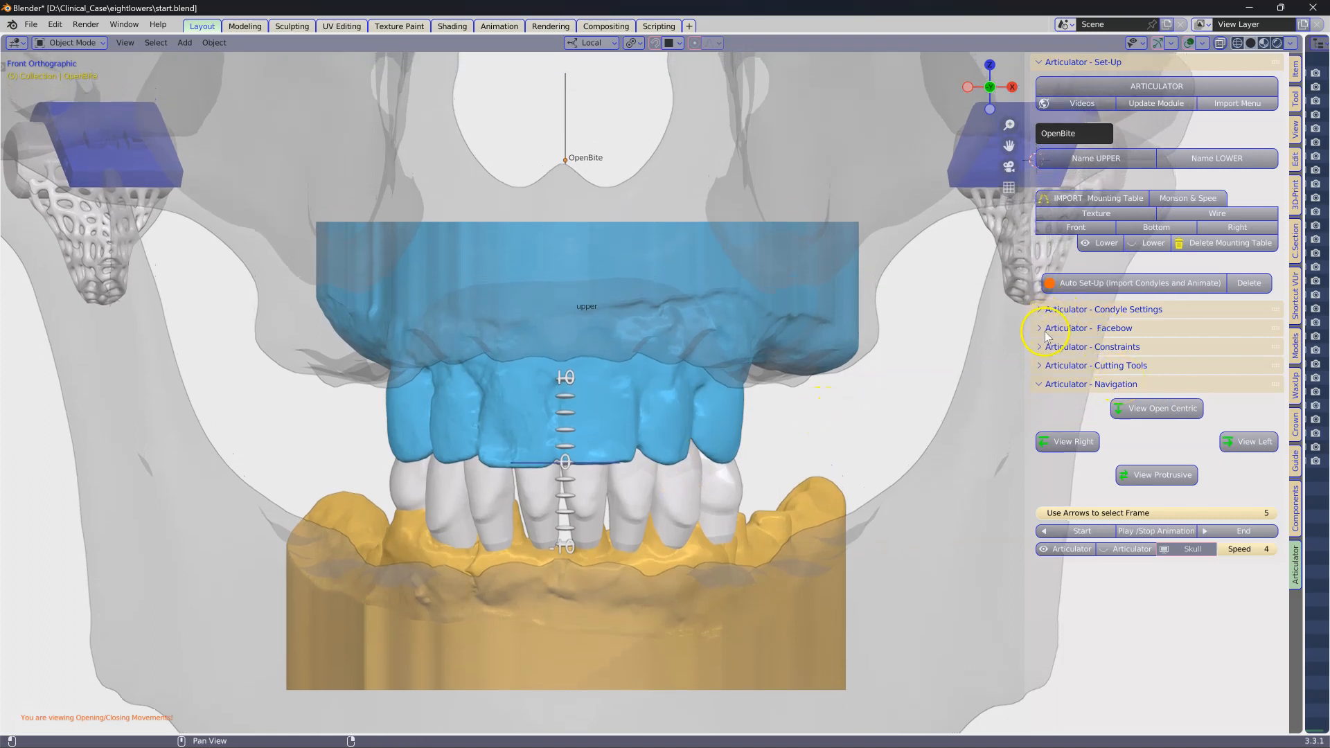
# - Open the protrusive animation for editing and move its control along the green axis to about Y -3.04 mm, Z -1.97 mm
pyautogui.click(1048, 352)
pyautogui.scroll(-1, 831, 460)
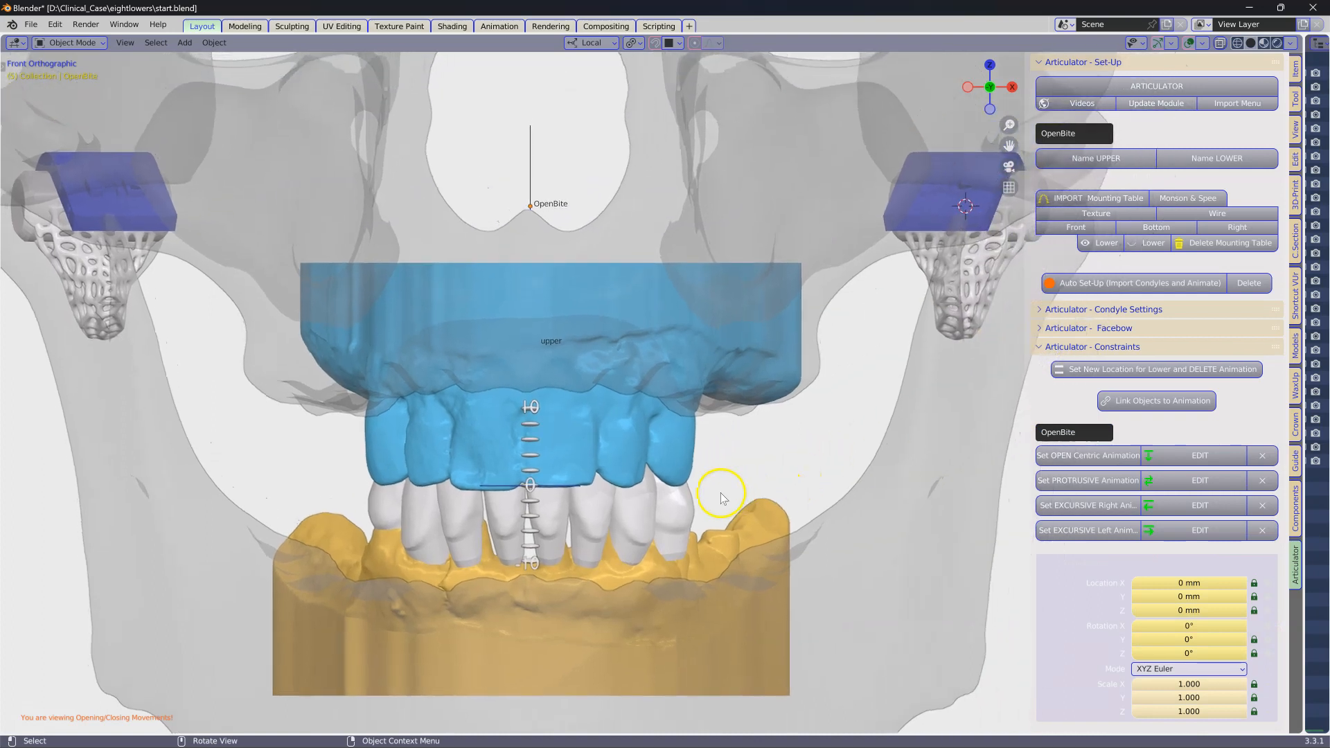
pyautogui.scroll(1, 851, 471)
pyautogui.moveTo(840, 499); pyautogui.dragTo(1183, 485, button='middle')
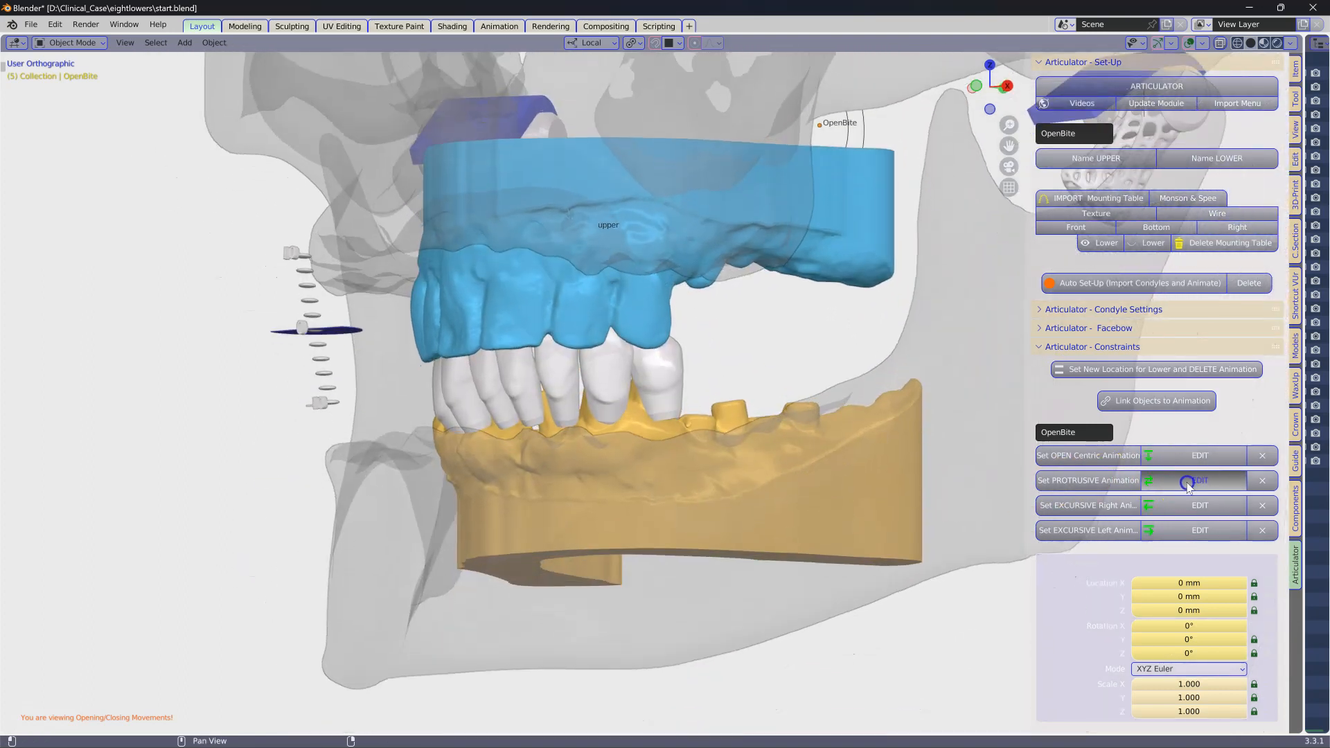
pyautogui.click(1184, 483)
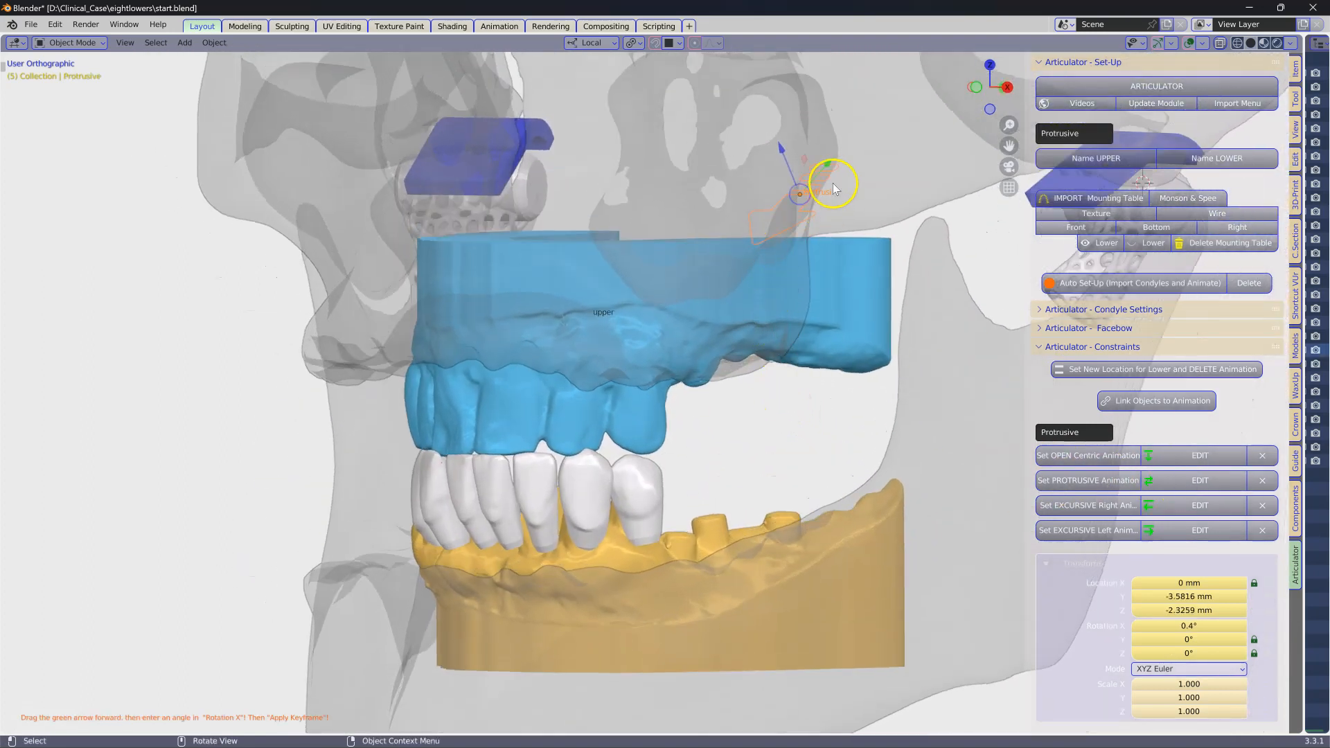
pyautogui.moveTo(760, 259)
pyautogui.mouseDown(button='middle')
pyautogui.moveTo(704, 416)
pyautogui.moveTo(736, 386)
pyautogui.moveTo(760, 253)
pyautogui.mouseUp(button='middle')
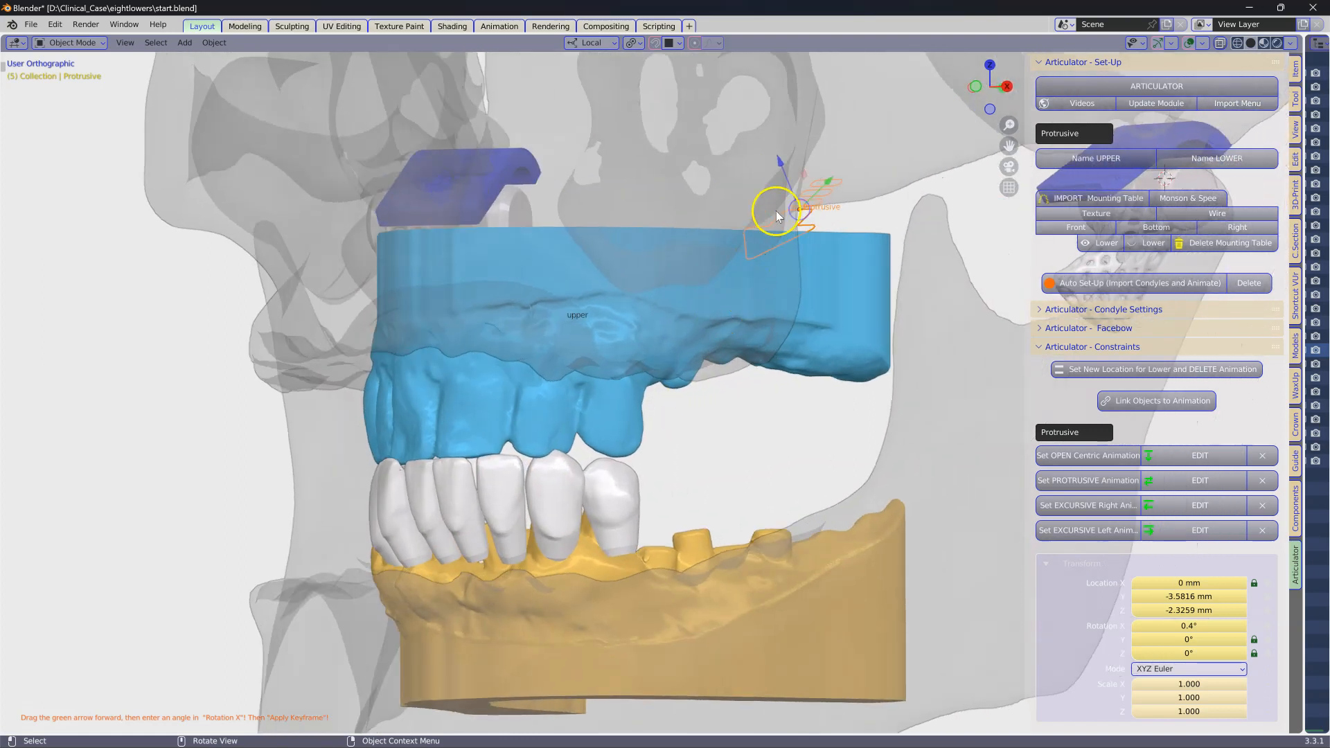
pyautogui.moveTo(837, 179); pyautogui.dragTo(795, 294)
pyautogui.moveTo(794, 294); pyautogui.dragTo(998, 554, button='middle')
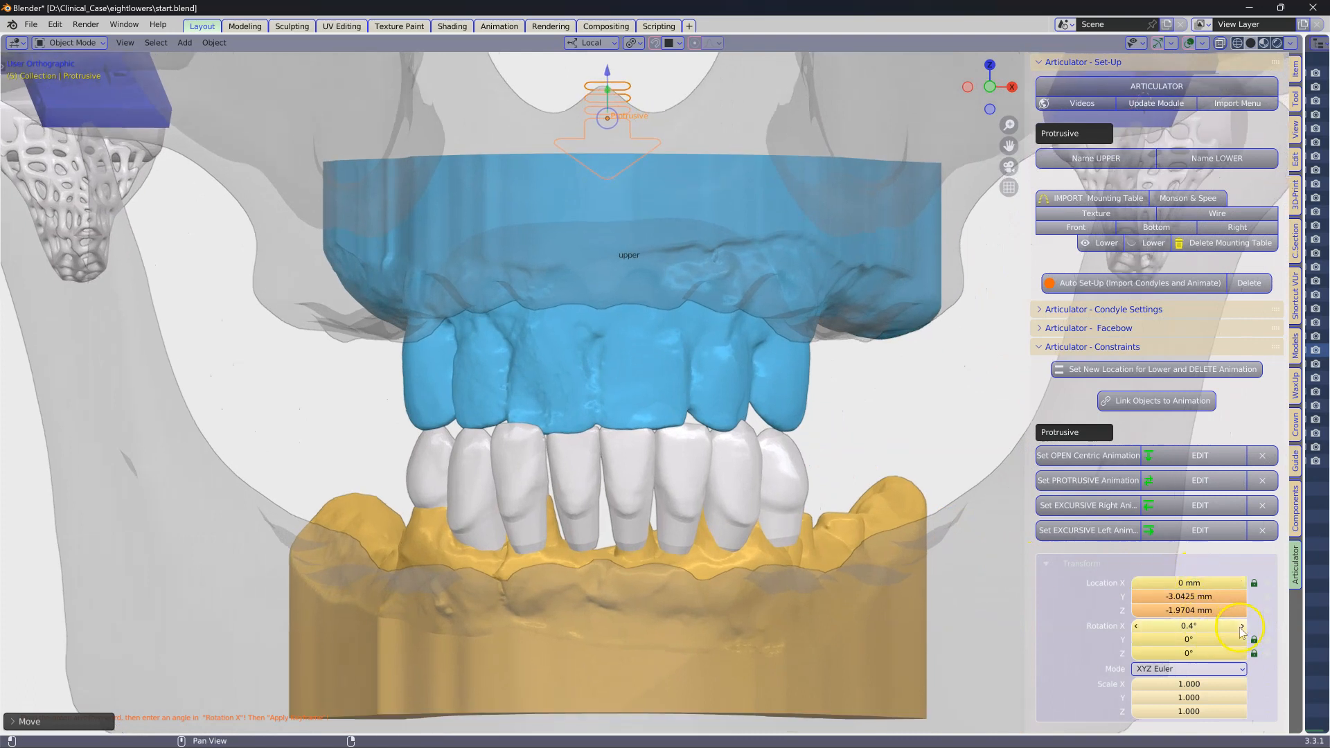
# - Set the protrusive control's X rotation to 0.8° and apply the key frame
pyautogui.click(1244, 628)
pyautogui.click(1243, 628)
pyautogui.click(1243, 627)
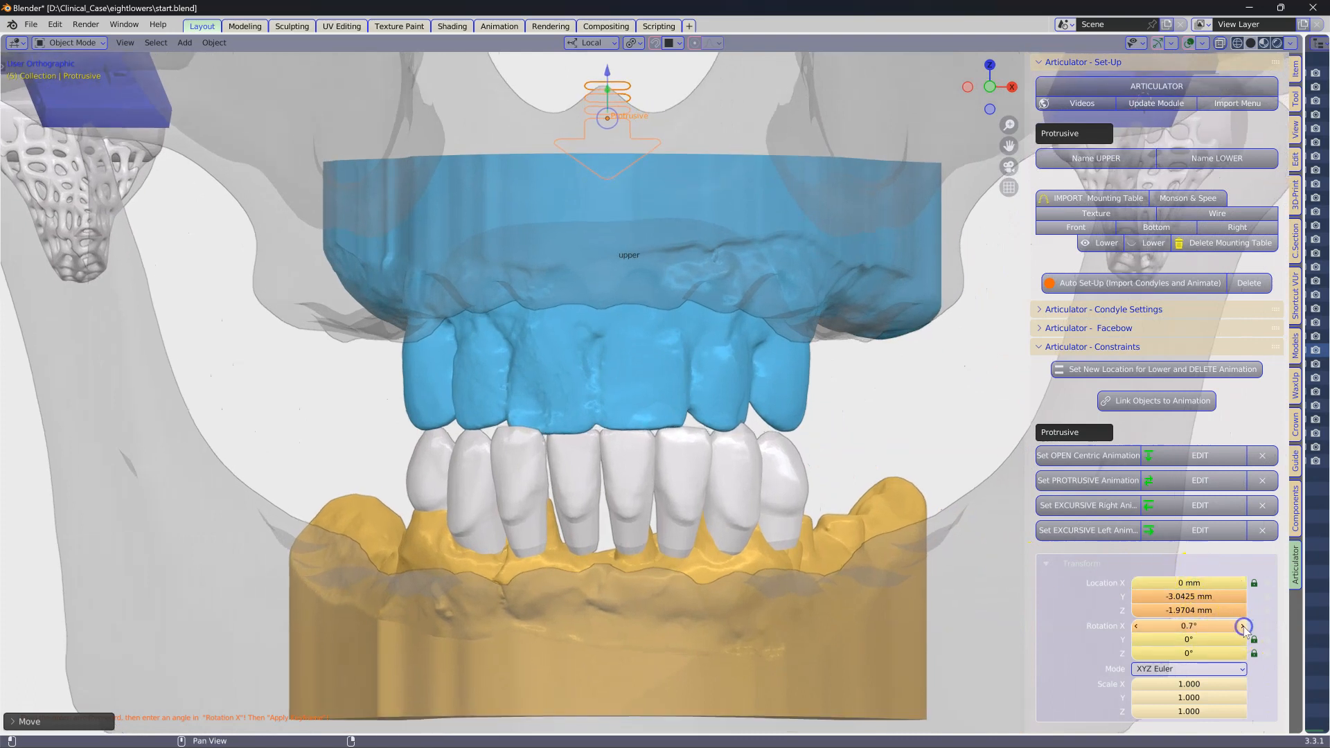
pyautogui.moveTo(845, 616); pyautogui.dragTo(858, 618, button='middle')
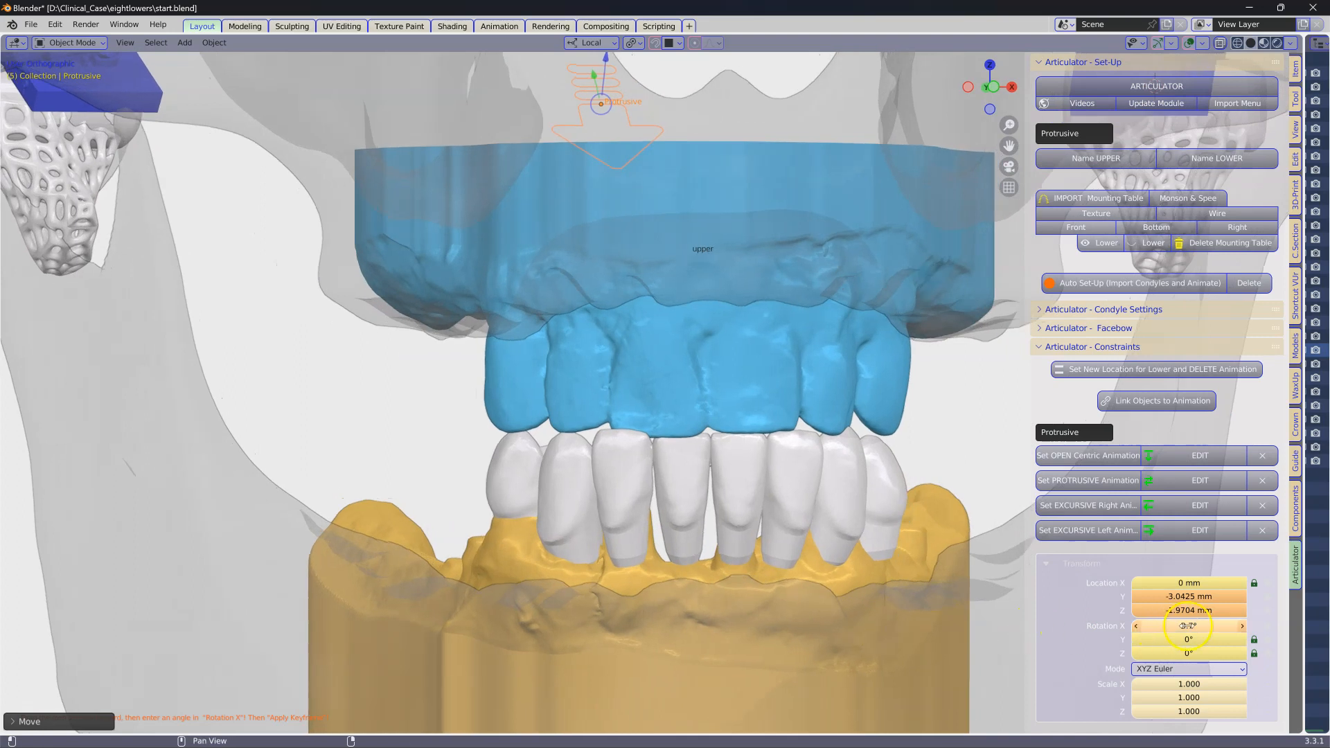
pyautogui.click(1244, 626)
pyautogui.scroll(-3, 1220, 635)
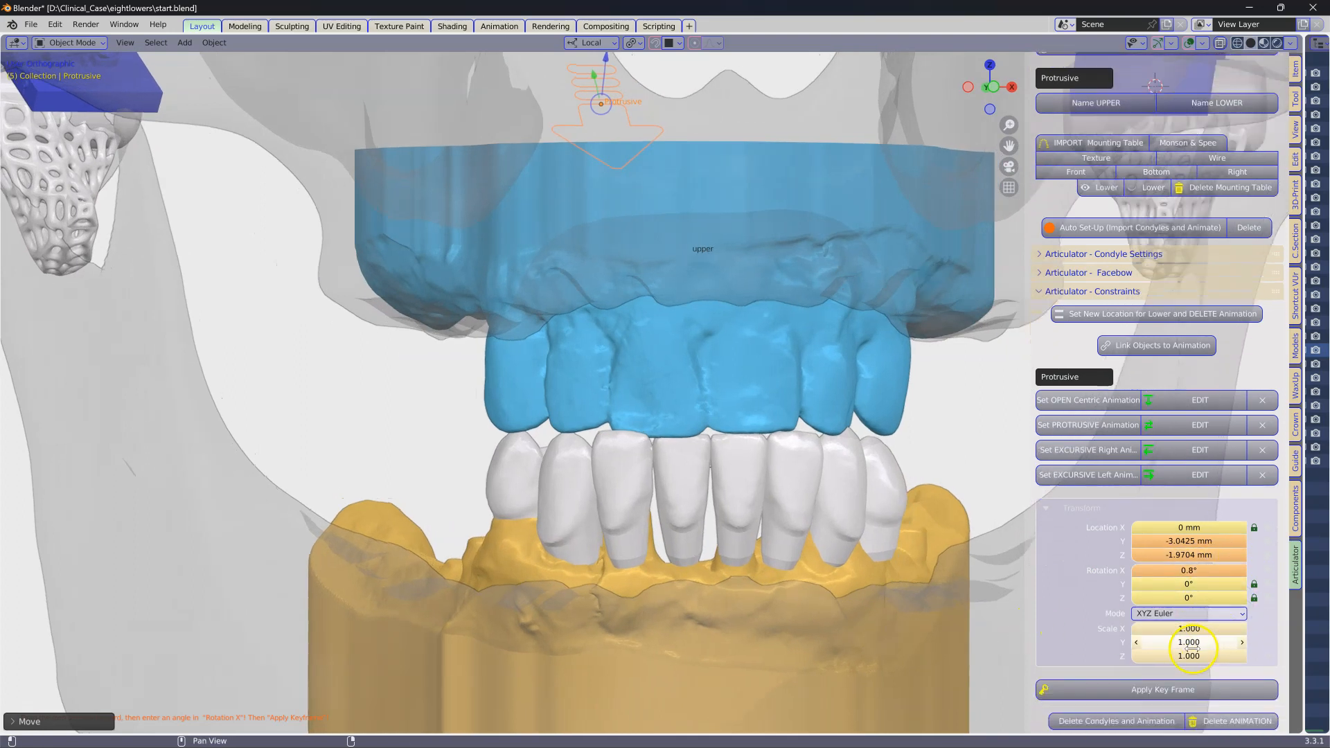
pyautogui.click(1143, 667)
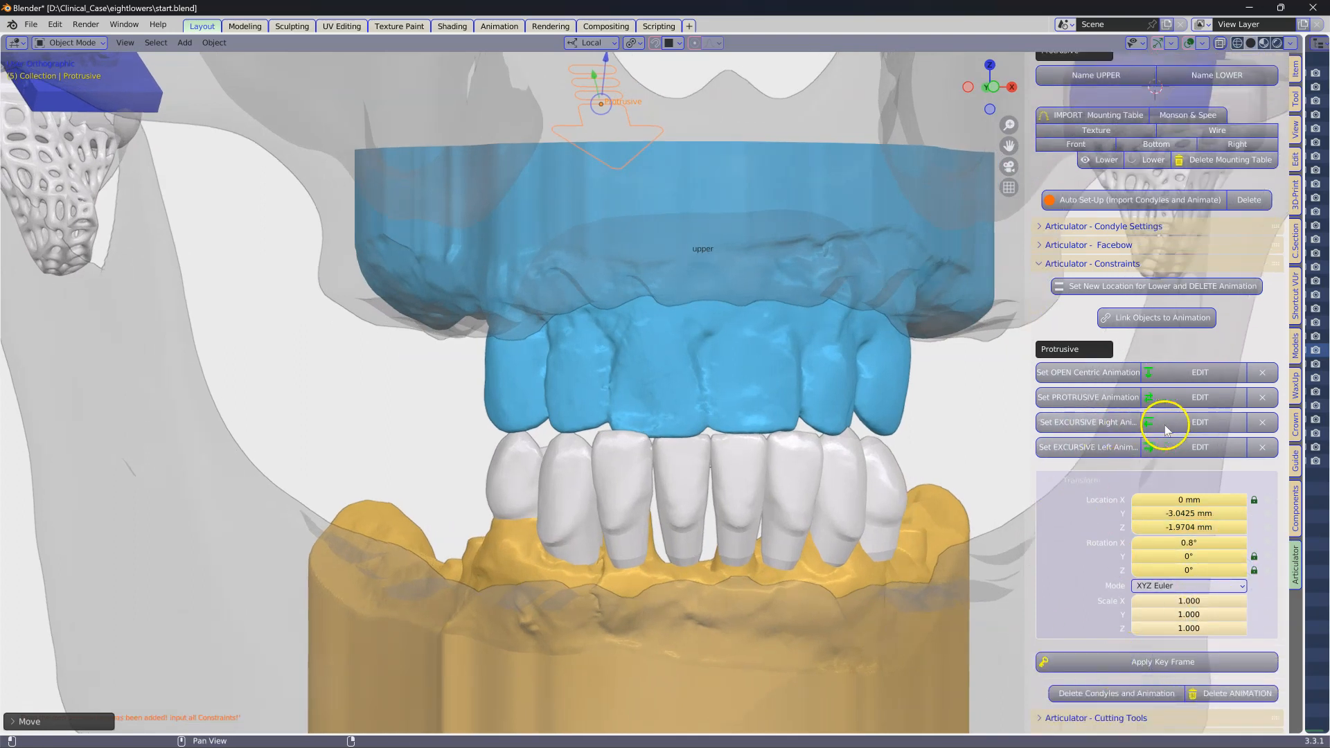
# - Open the right excursive animation for editing and set its X rotation to 1.5°
pyautogui.click(1199, 423)
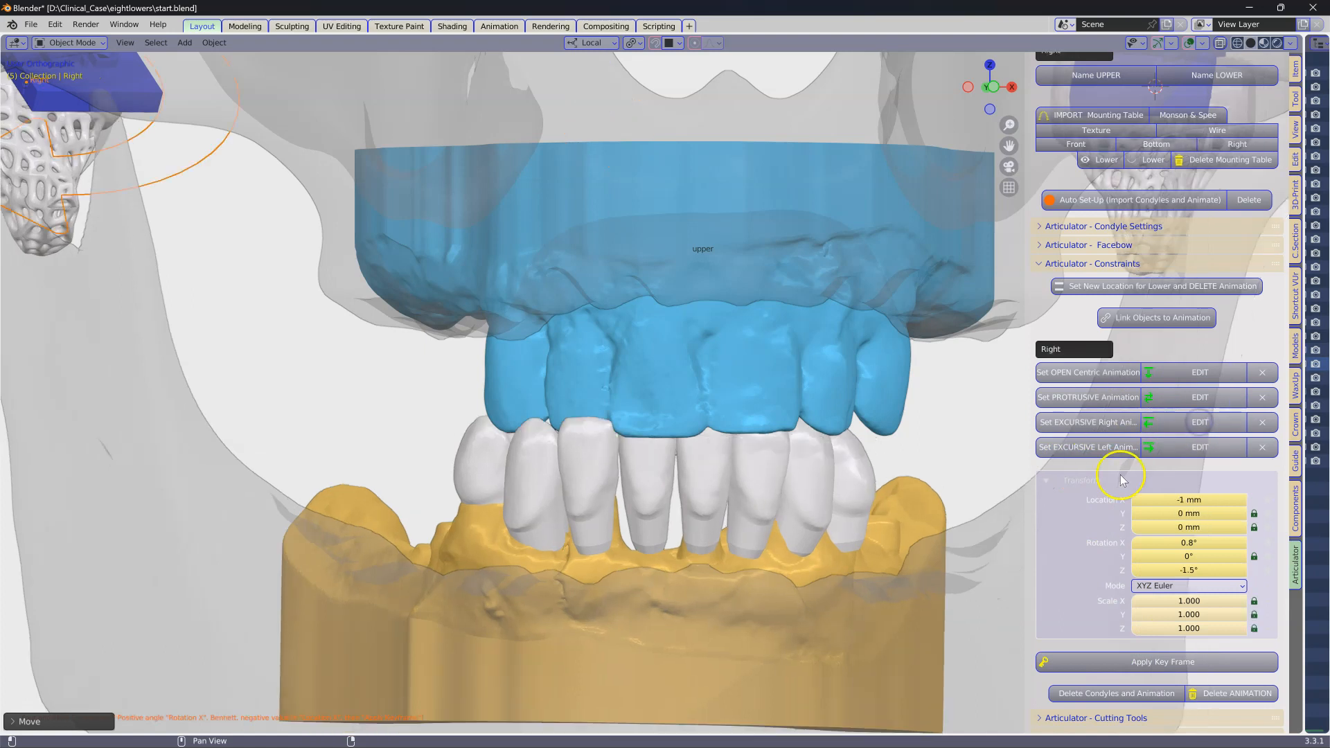
pyautogui.click(1243, 543)
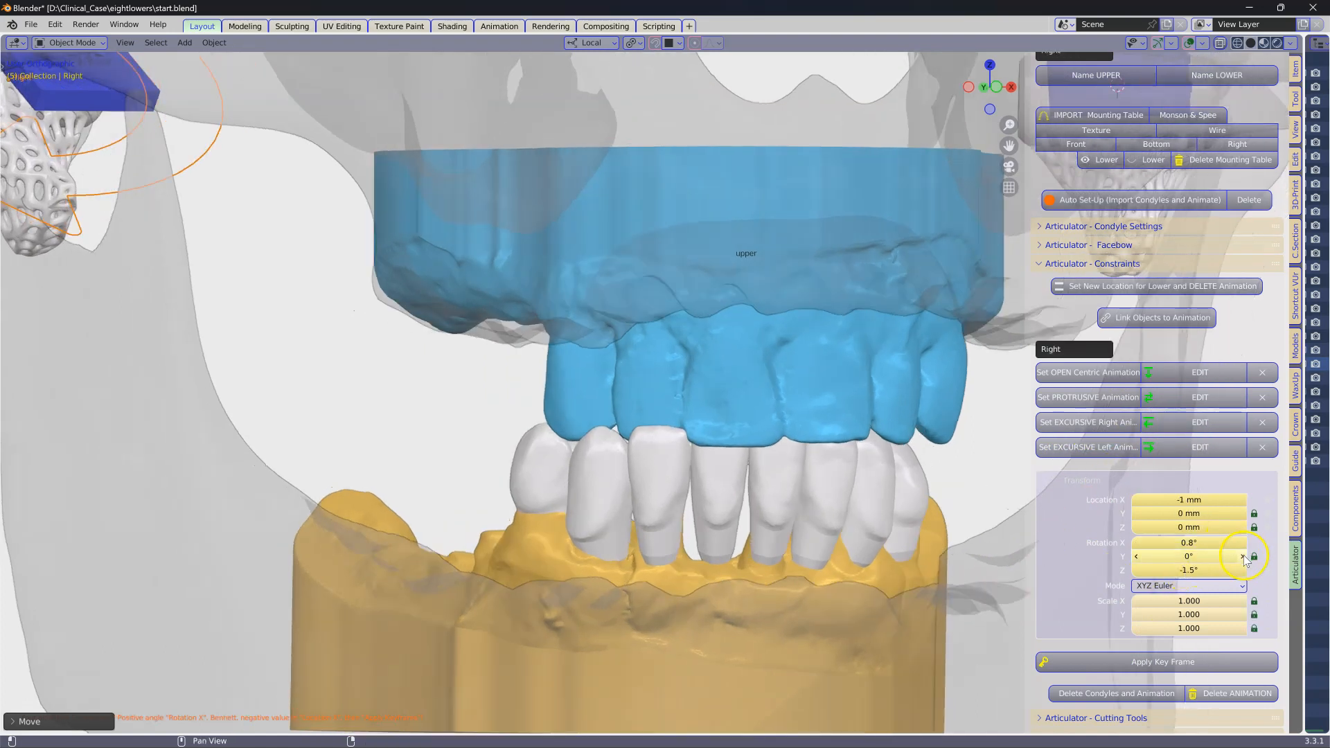
pyautogui.click(1243, 543)
pyautogui.click(1243, 543)
pyautogui.click(1245, 543)
pyautogui.click(1245, 543)
pyautogui.click(1245, 543)
pyautogui.click(1245, 543)
pyautogui.moveTo(989, 581); pyautogui.dragTo(958, 596, button='middle')
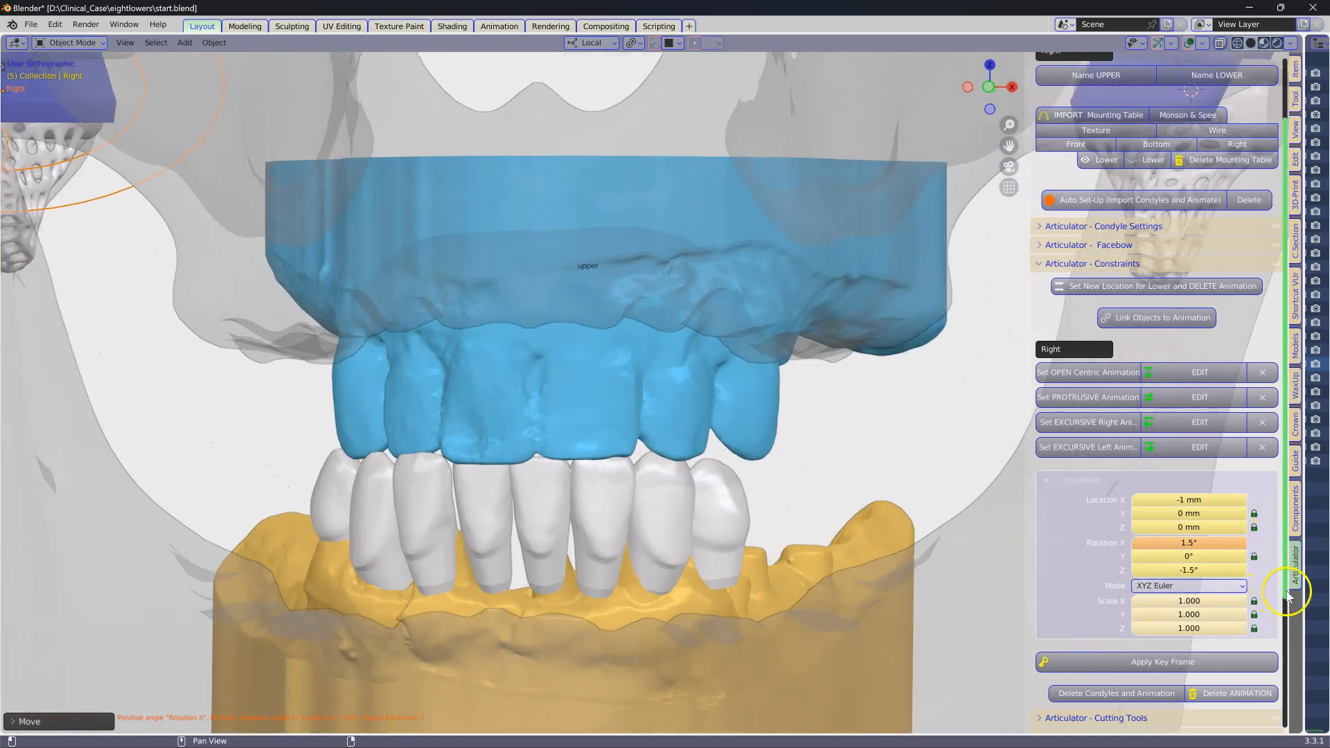
# - Set the right excursive Z rotation to -1.1°, check the tooth clearance from the front, and apply the key frame
pyautogui.click(1244, 570)
pyautogui.click(1244, 570)
pyautogui.click(1243, 570)
pyautogui.click(1243, 571)
pyautogui.scroll(3, 640, 540)
pyautogui.moveTo(640, 540); pyautogui.dragTo(664, 539, button='middle')
pyautogui.scroll(1, 763, 455)
pyautogui.moveTo(812, 357); pyautogui.dragTo(902, 509, button='middle')
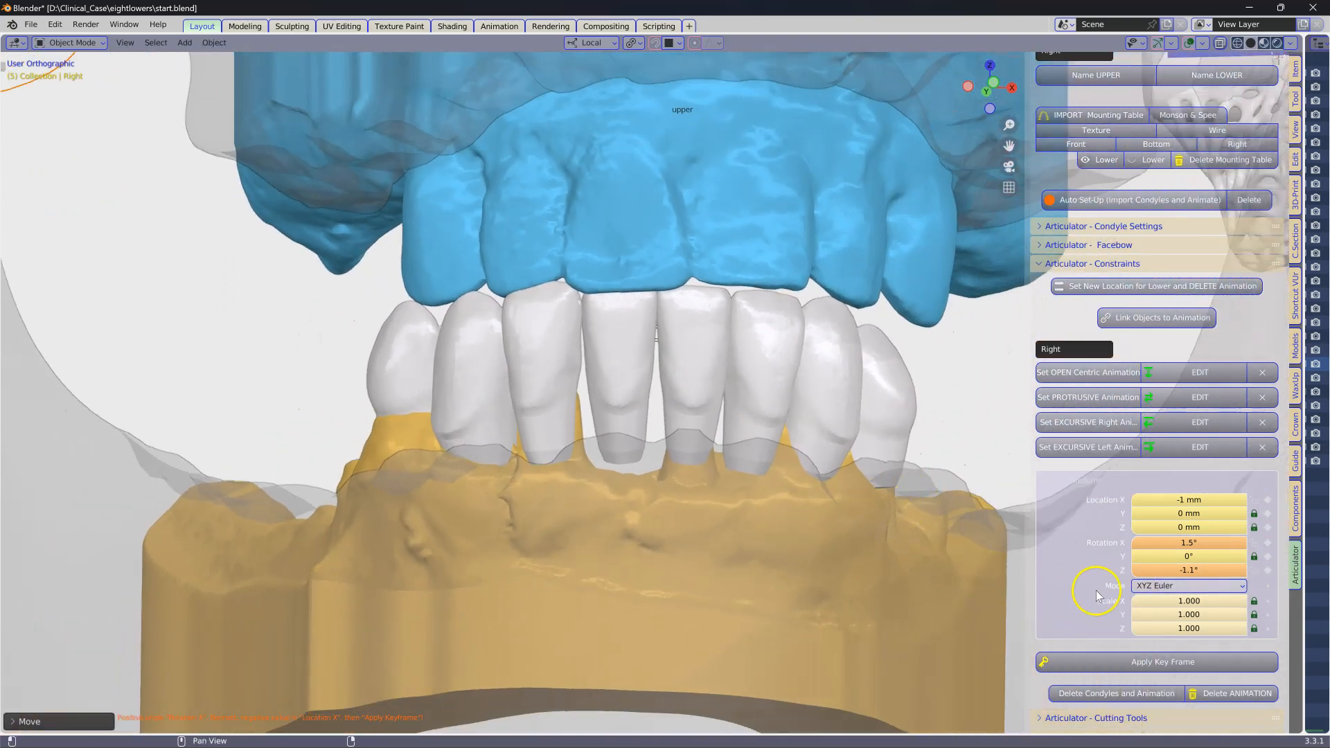
pyautogui.click(1108, 662)
# - Edit the left excursive animation to a Z rotation of 1.6° and an X rotation of 1.4°, and apply the key frame
pyautogui.click(1196, 447)
pyautogui.moveTo(970, 512); pyautogui.dragTo(949, 546, button='middle')
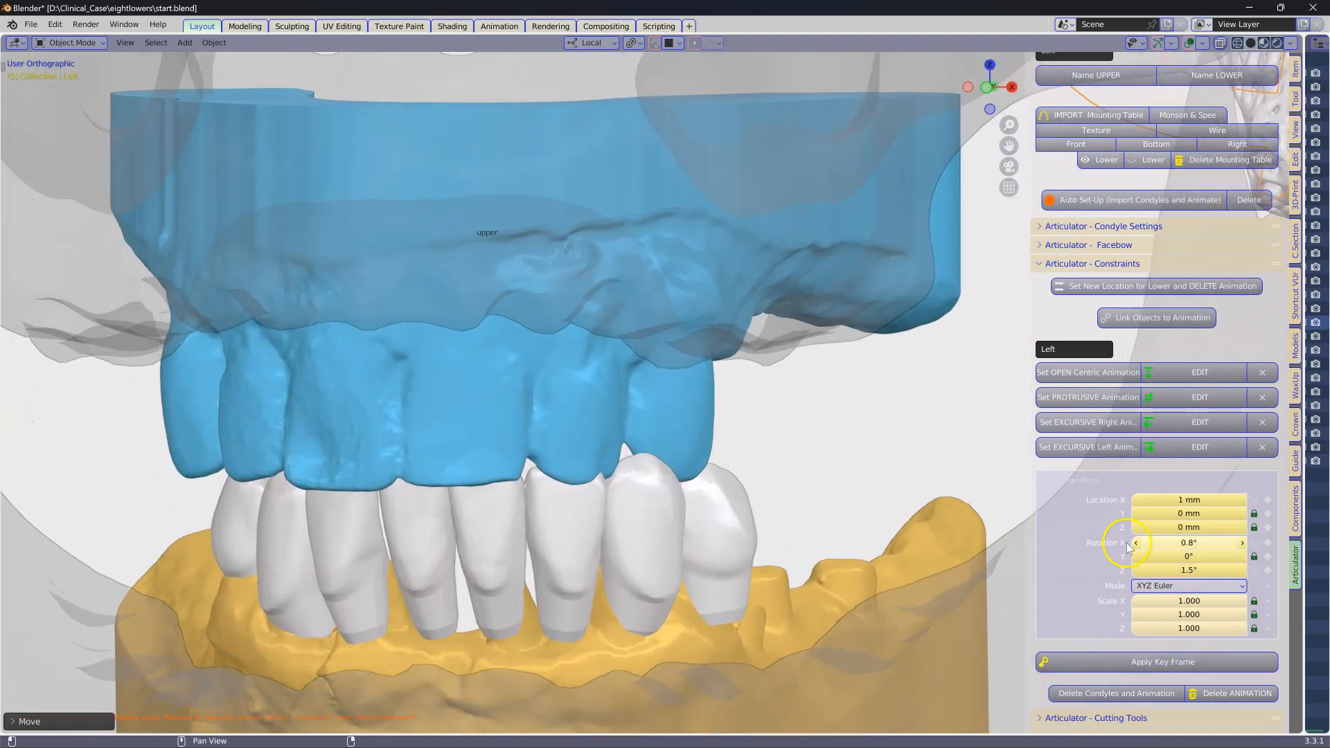
pyautogui.click(1242, 571)
pyautogui.click(1242, 544)
pyautogui.click(1241, 544)
pyautogui.click(1242, 544)
pyautogui.click(1241, 544)
pyautogui.click(1241, 544)
pyautogui.click(1242, 545)
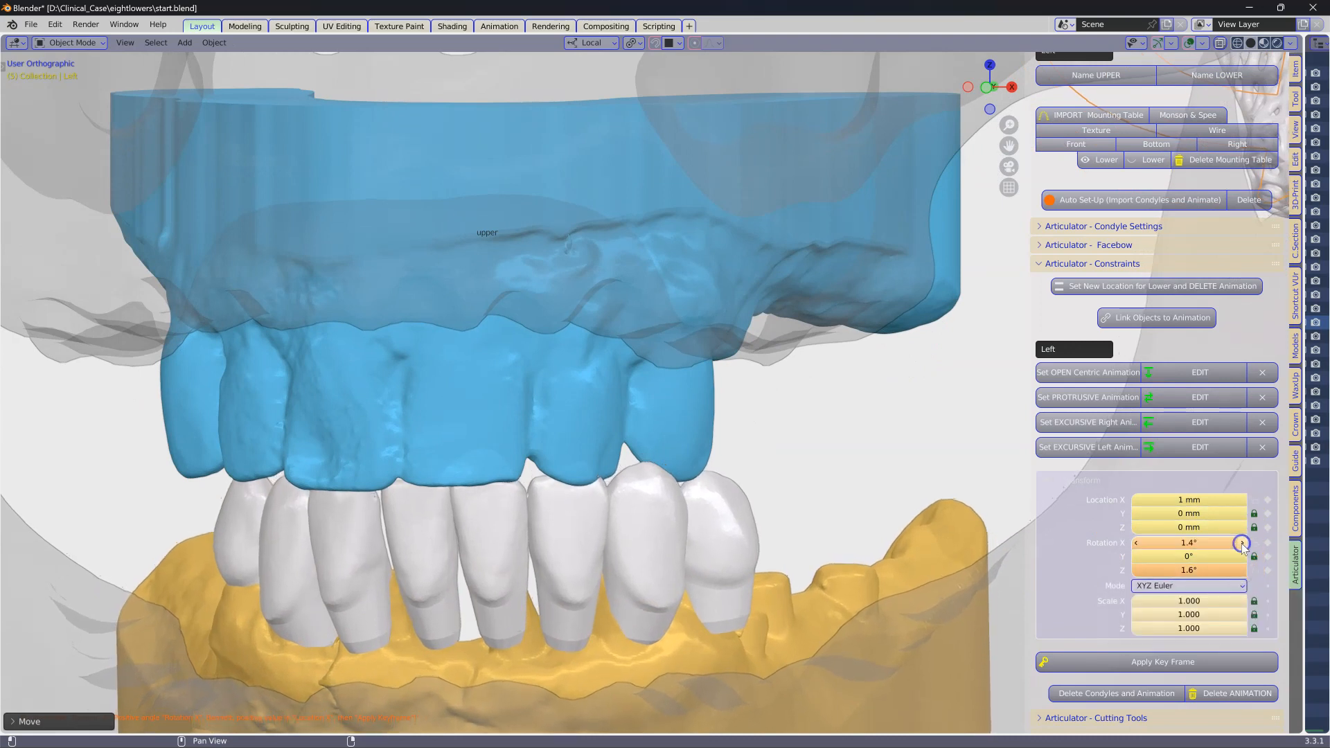
pyautogui.moveTo(796, 570); pyautogui.dragTo(808, 545, button='middle')
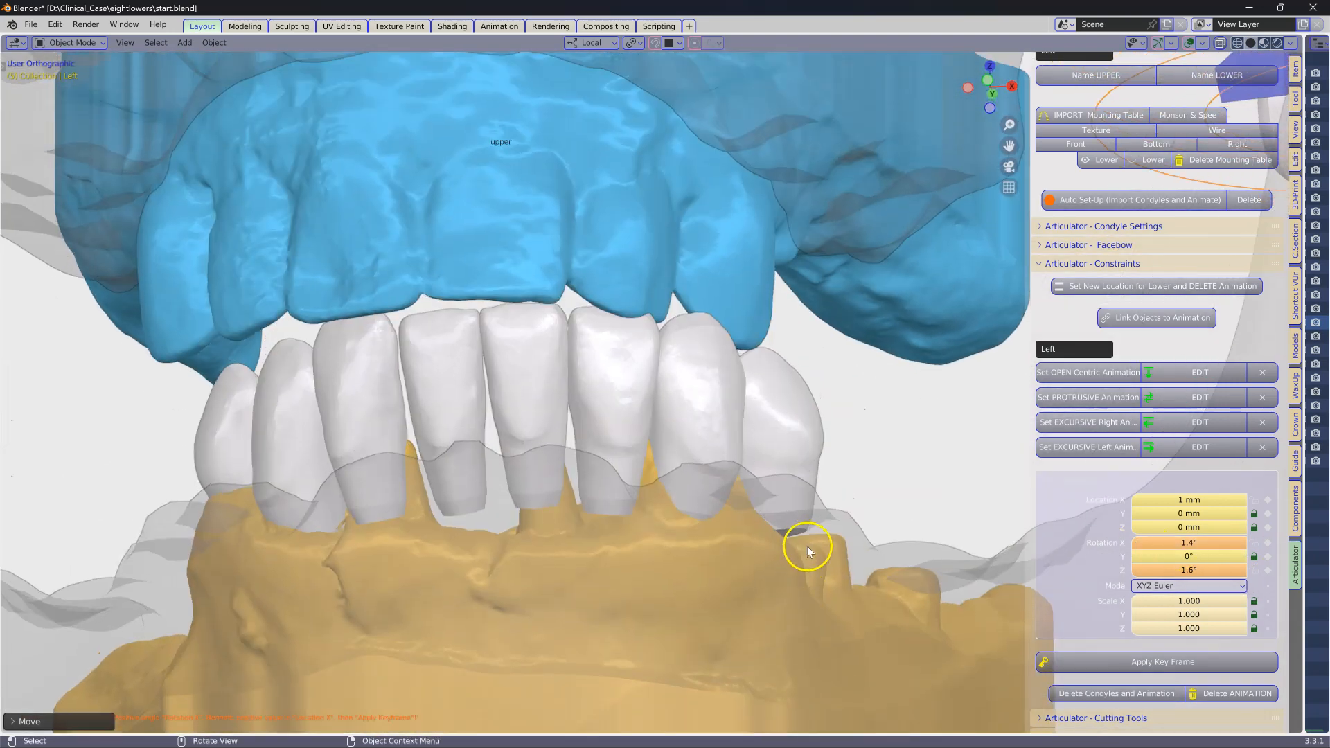
pyautogui.click(1166, 662)
# - Designate the upper model as the object making the cut in the maxilla cutting tools and apply its 0.1 mm offset
pyautogui.scroll(-4, 887, 579)
pyautogui.scroll(-3, 1033, 574)
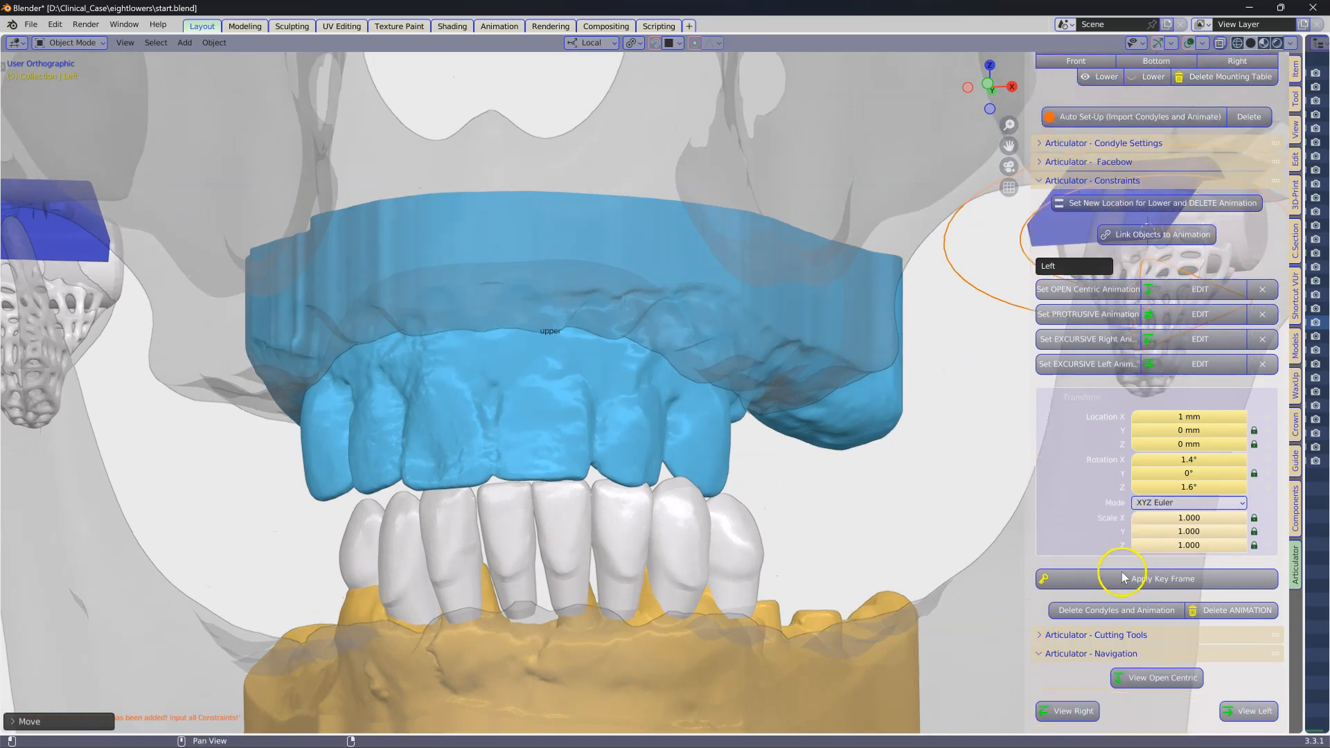
pyautogui.scroll(-2, 1116, 582)
pyautogui.click(1051, 593)
pyautogui.scroll(-5, 654, 401)
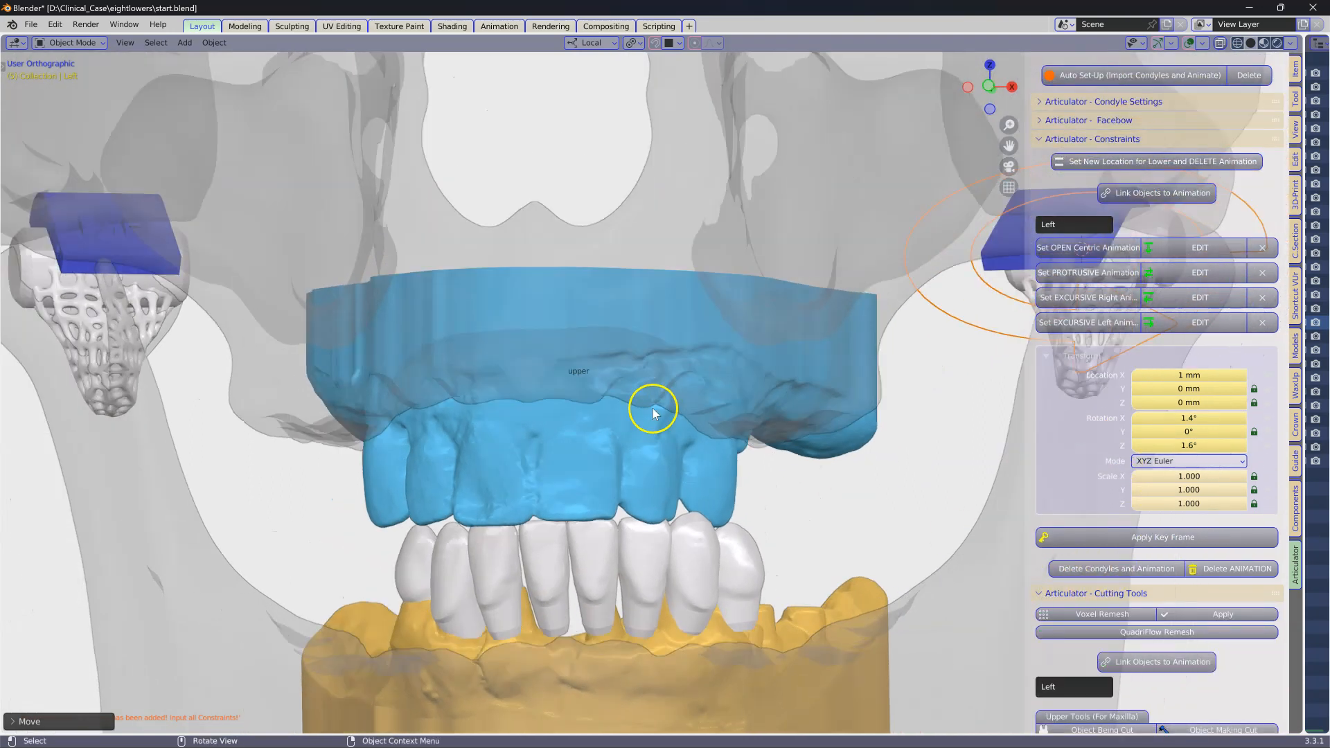
pyautogui.click(658, 473)
pyautogui.scroll(-9, 1207, 555)
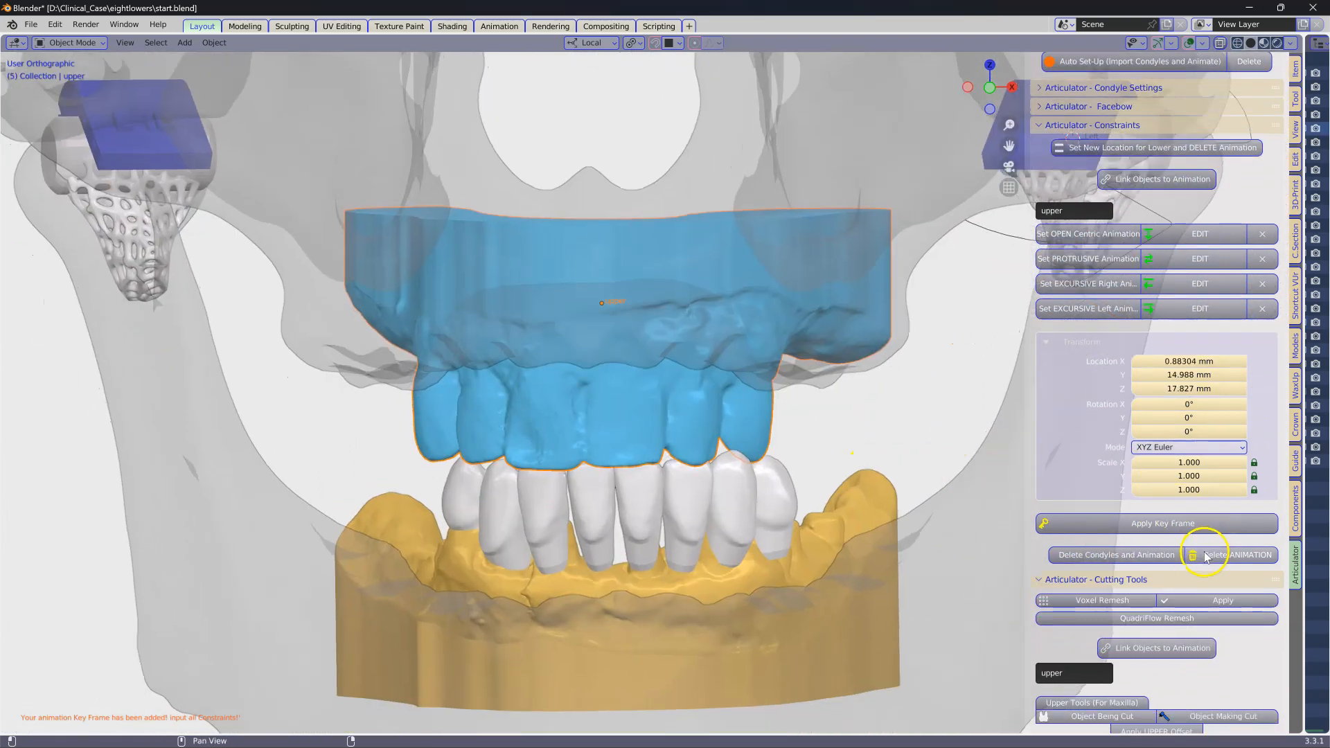
pyautogui.scroll(-5, 1207, 562)
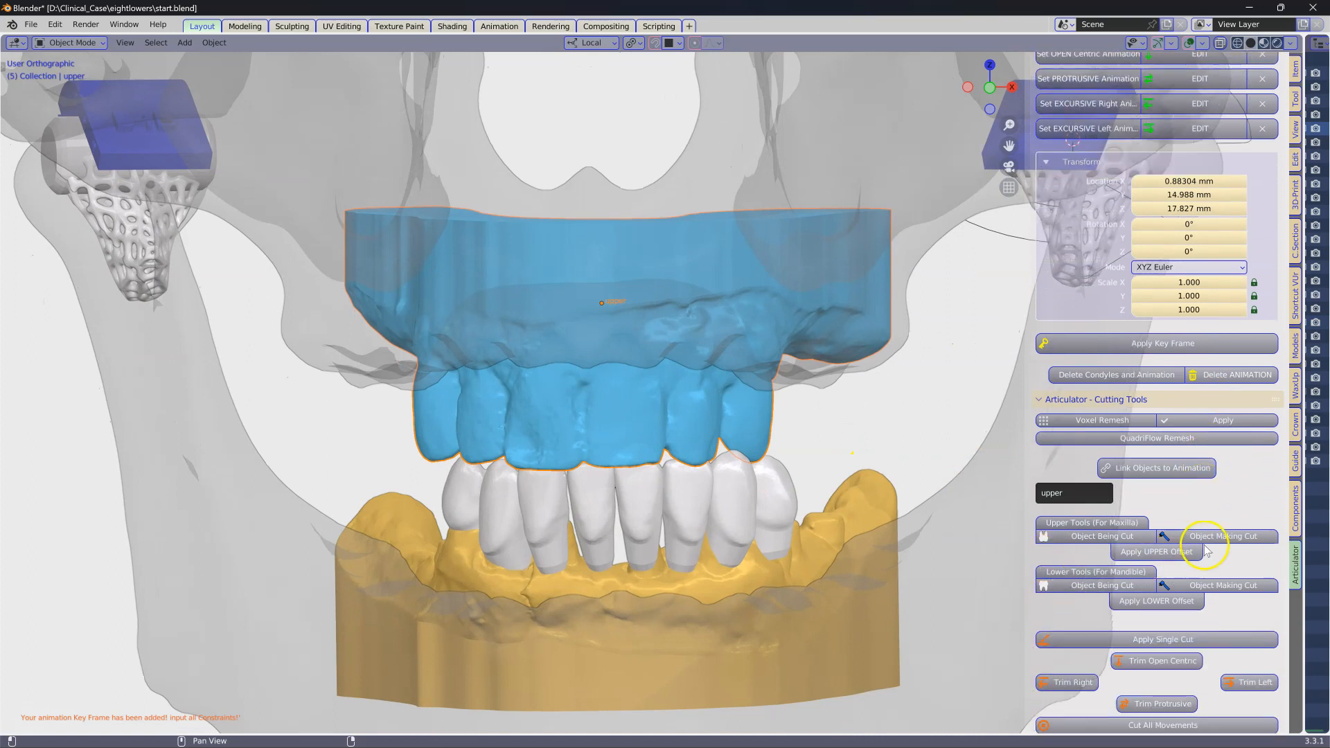
pyautogui.click(1237, 539)
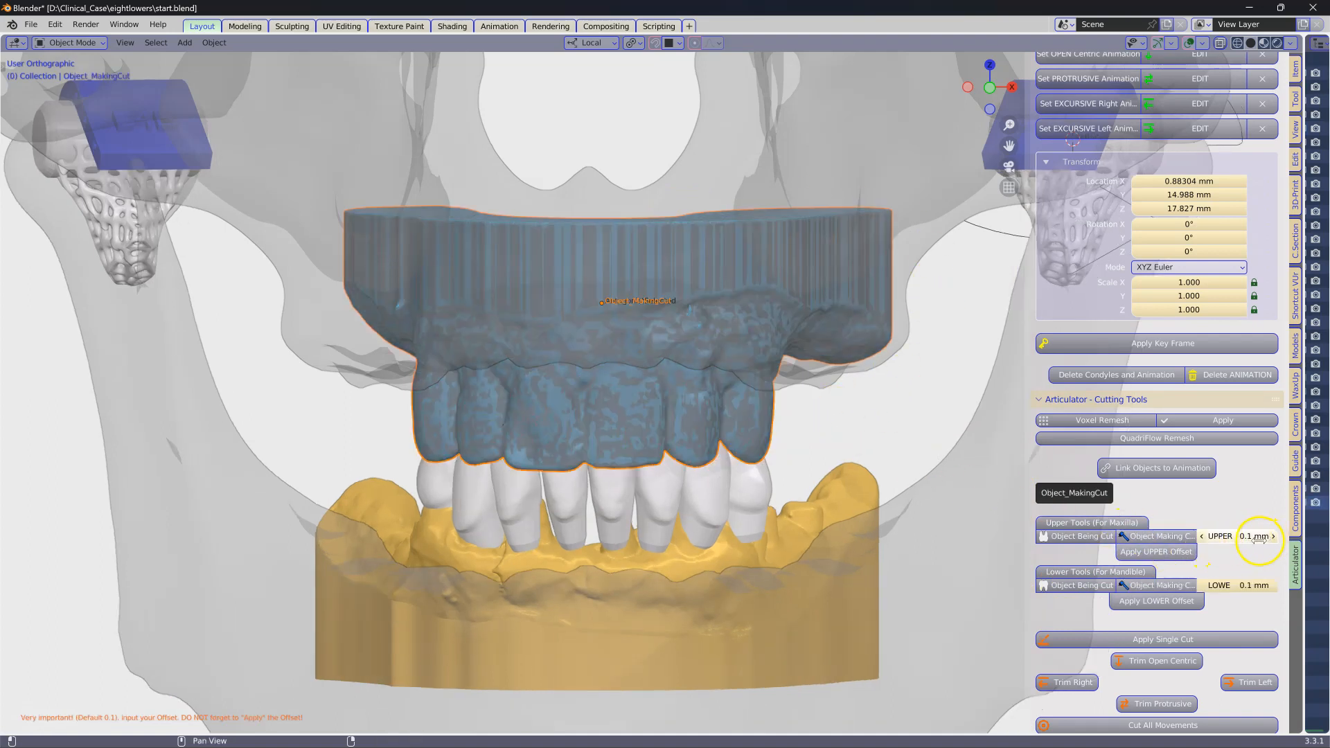
pyautogui.click(1171, 555)
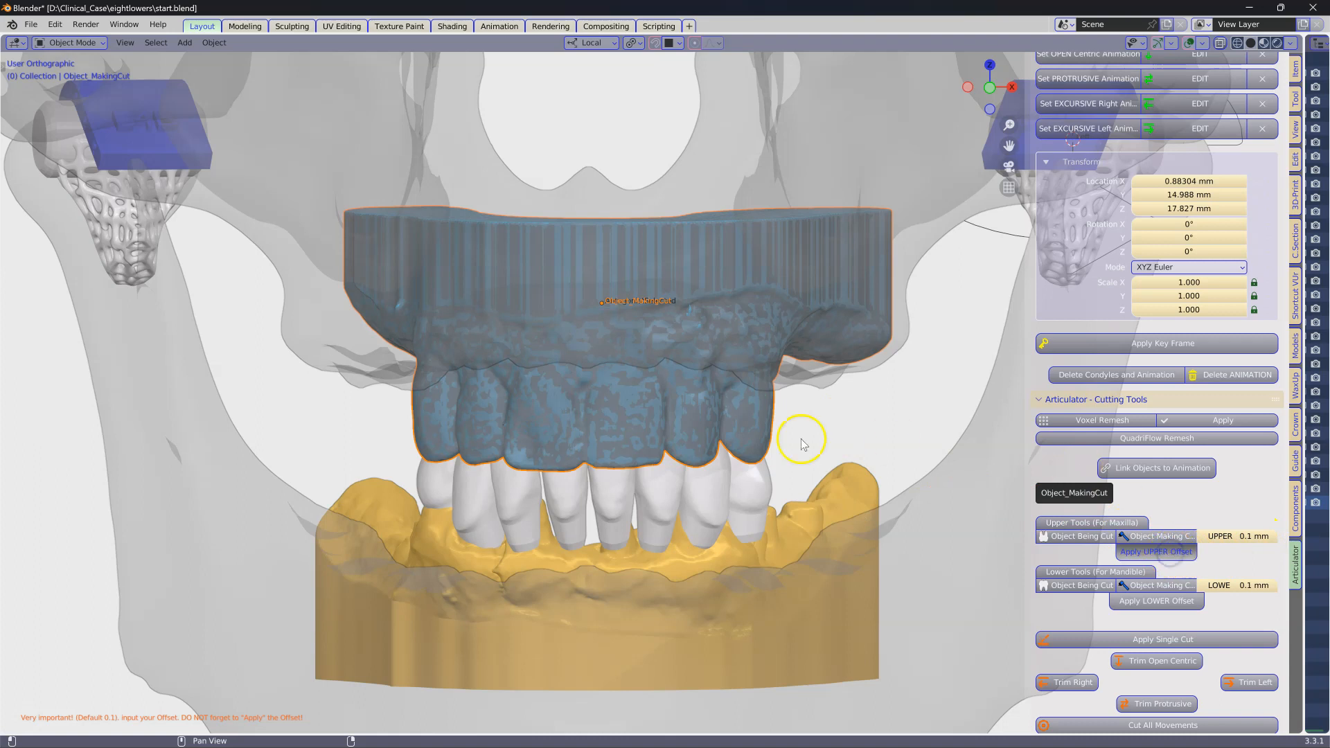
# - Designate the lower model and its teeth as the objects being cut in the mandible cutting tools
pyautogui.click(553, 499)
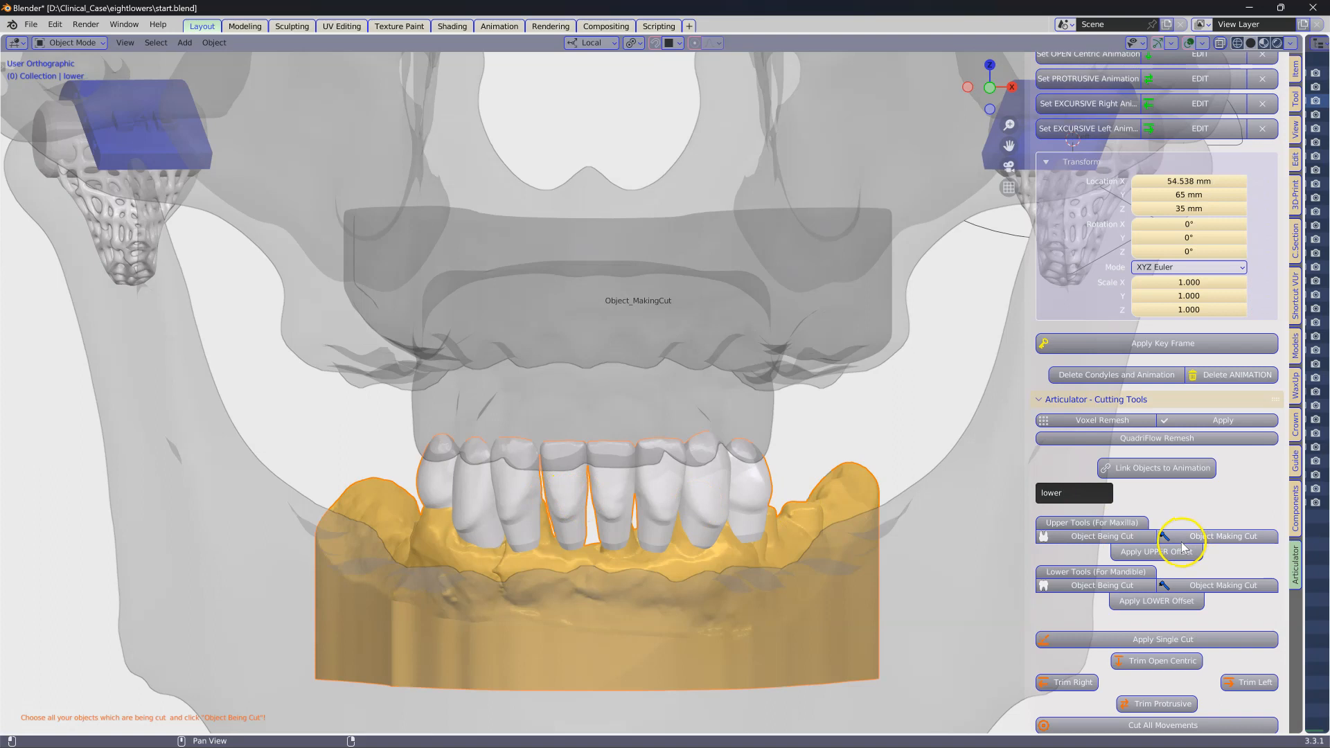
pyautogui.click(1092, 590)
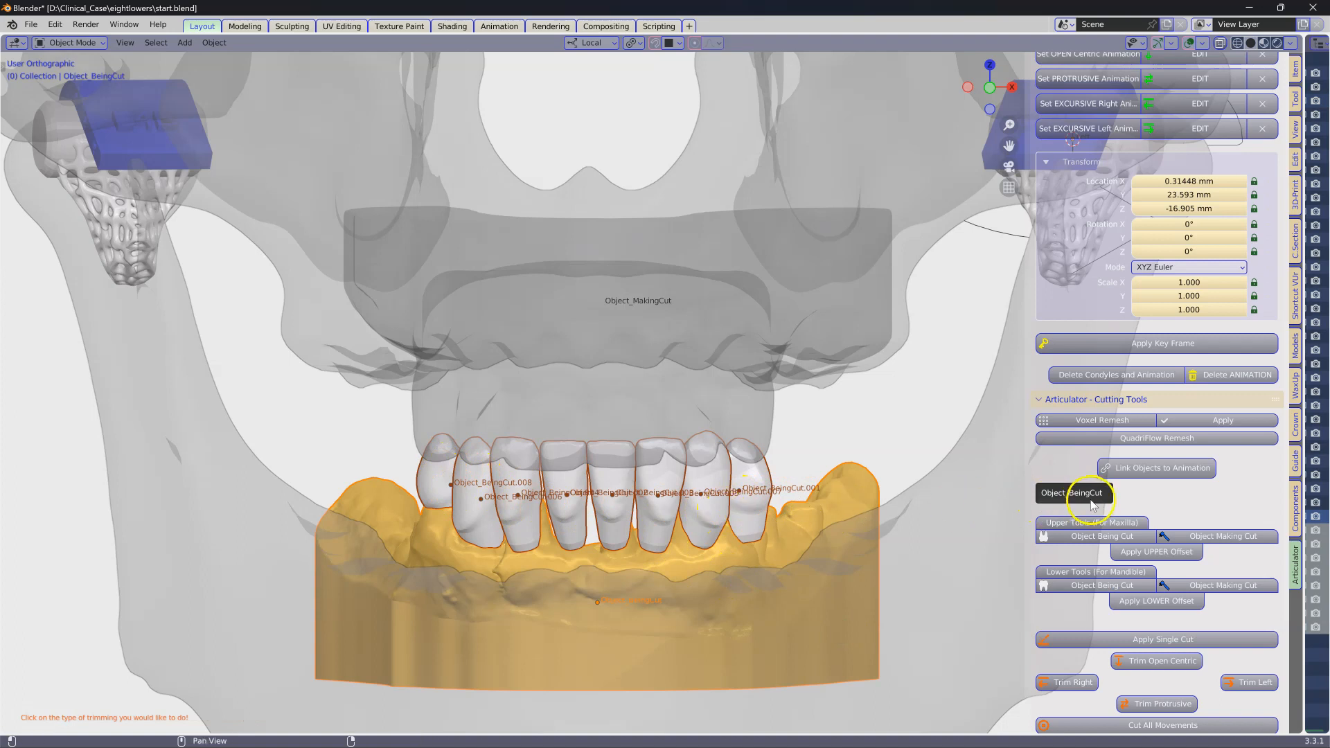
pyautogui.scroll(-6, 1122, 574)
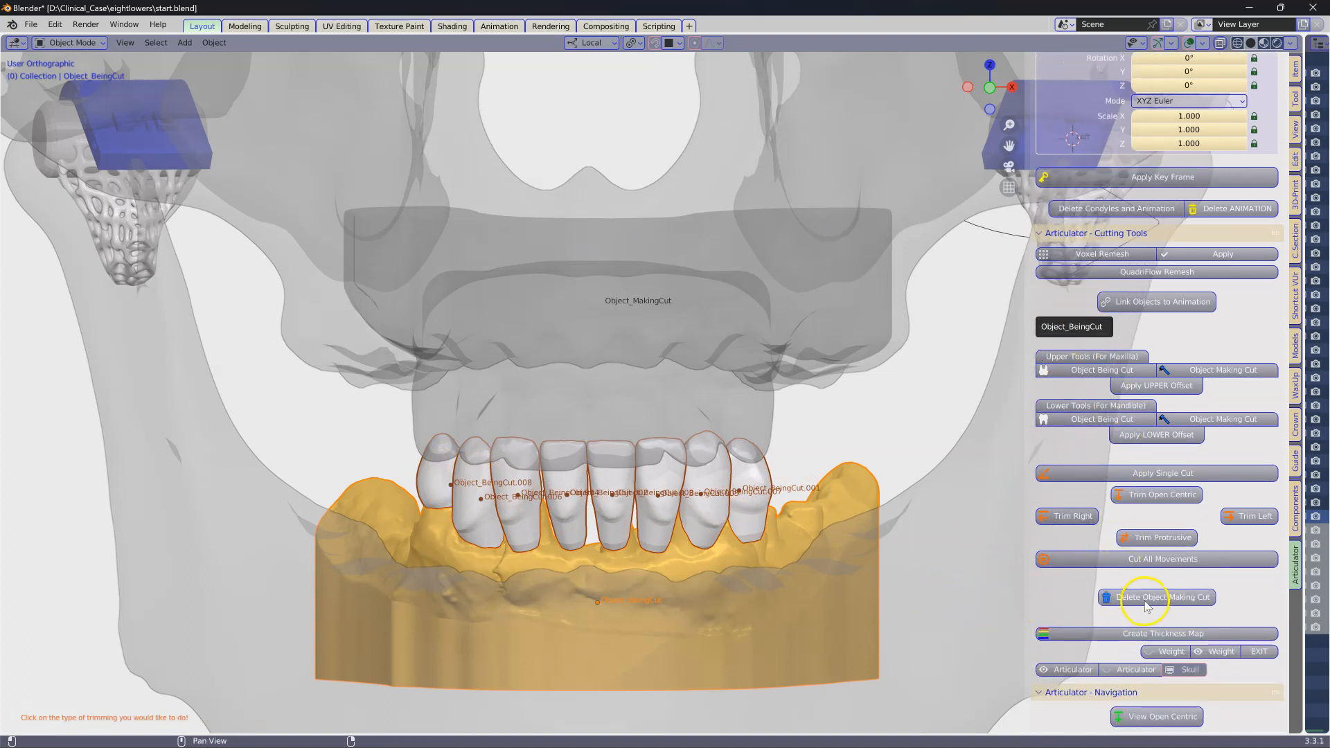
pyautogui.scroll(-1, 1146, 607)
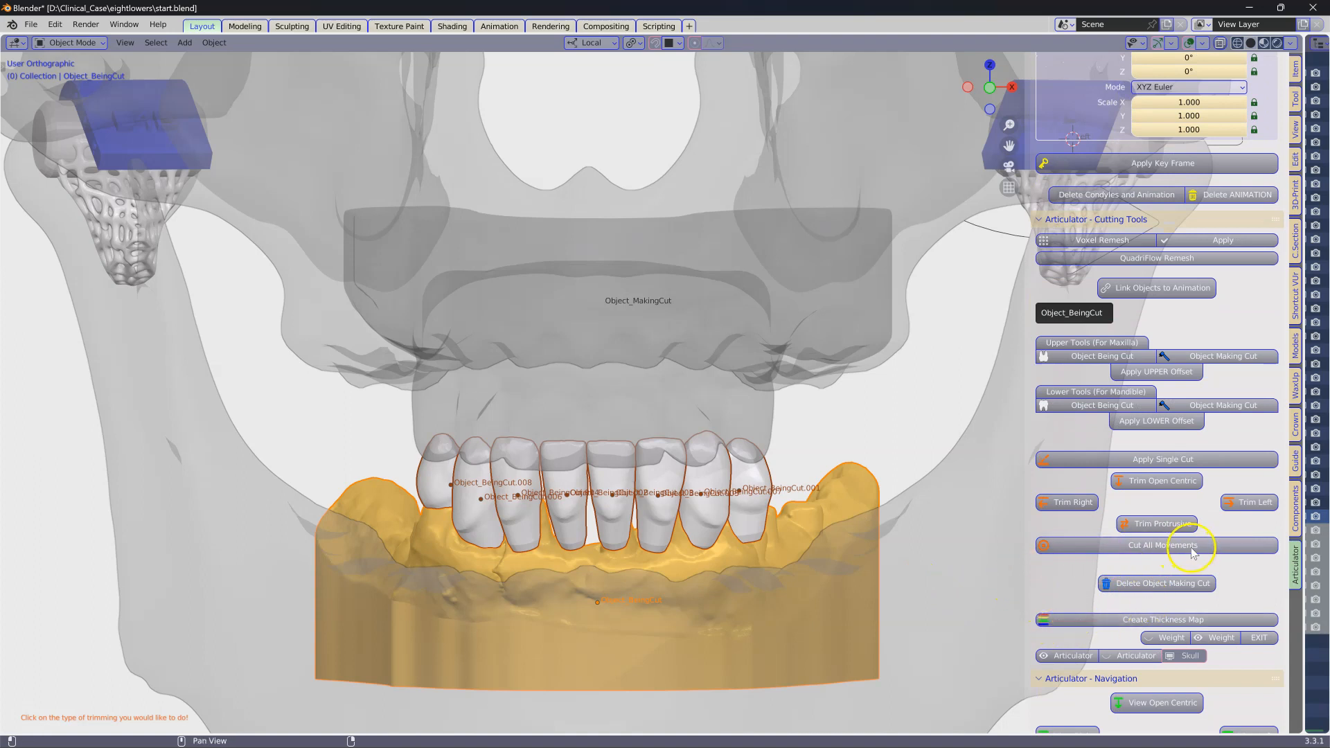
# - Trim the lower teeth and model against the upper model through all jaw movements and inspect the cut surfaces
pyautogui.click(1166, 545)
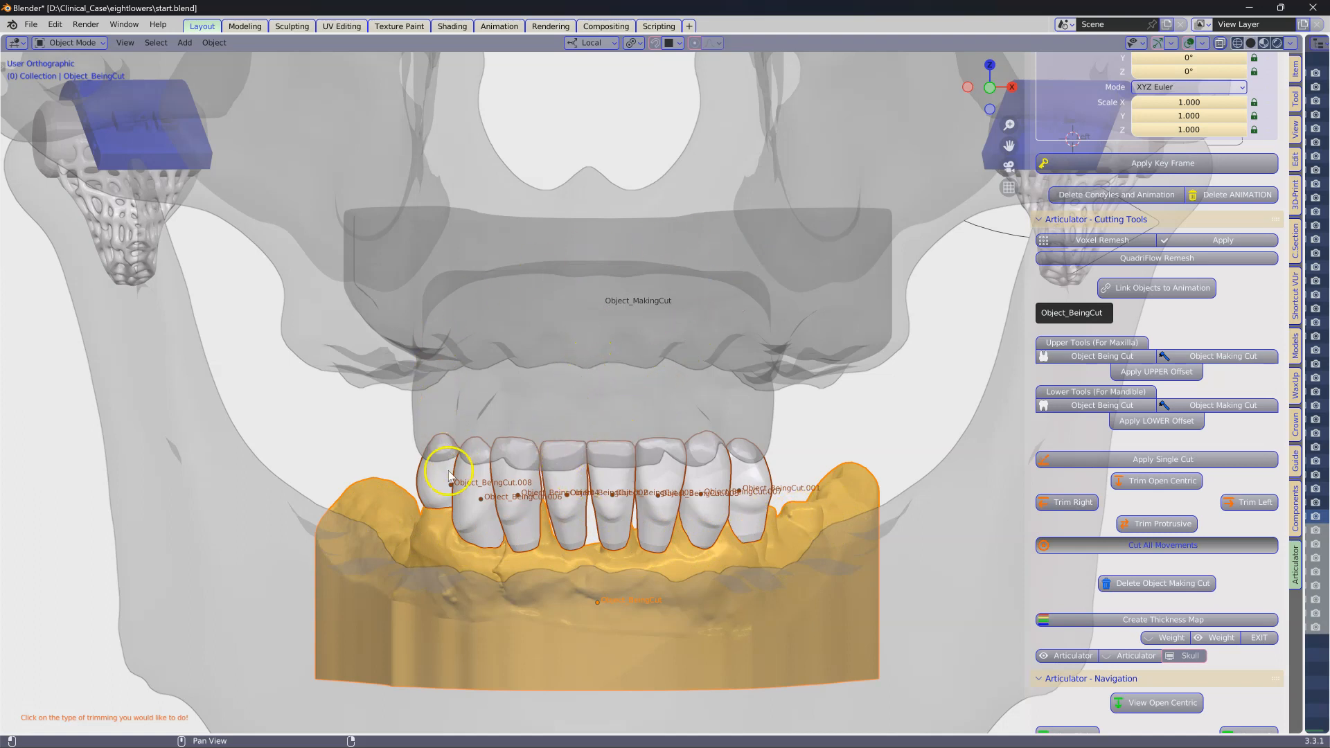
pyautogui.click(364, 408)
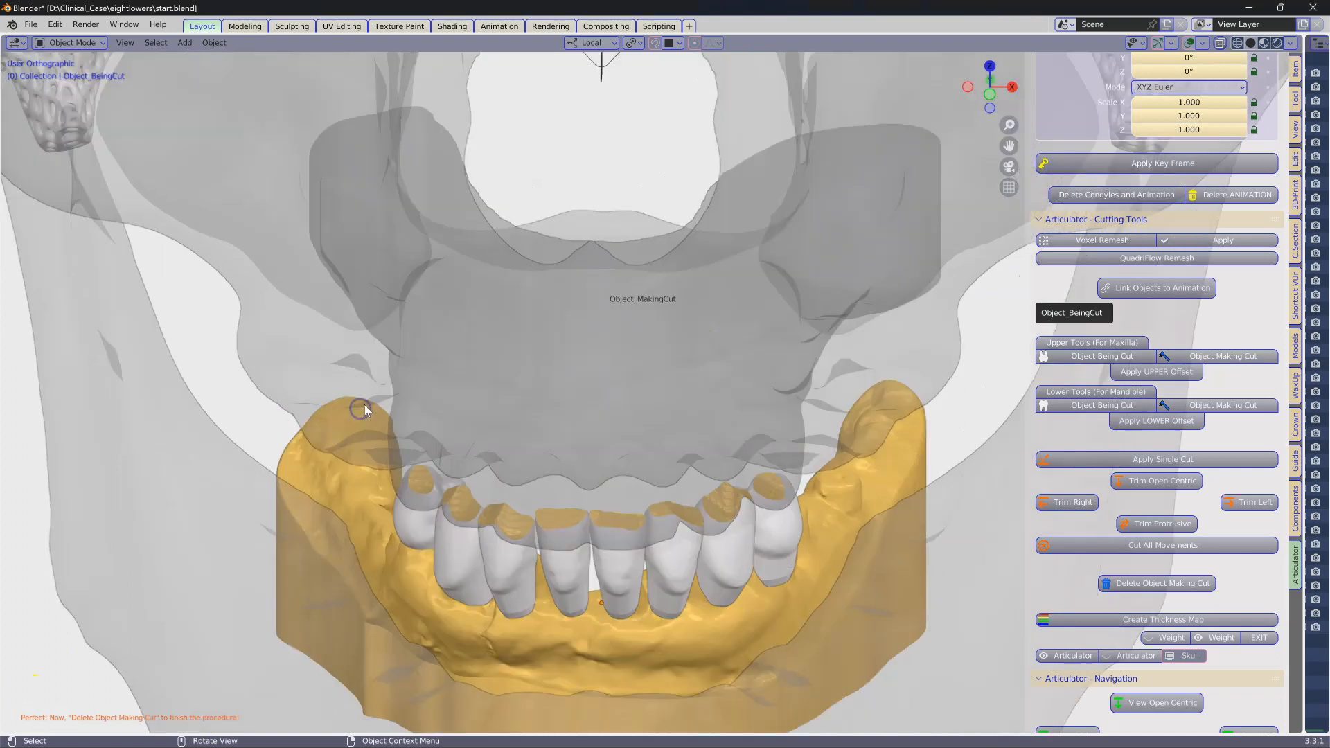
pyautogui.scroll(4, 367, 407)
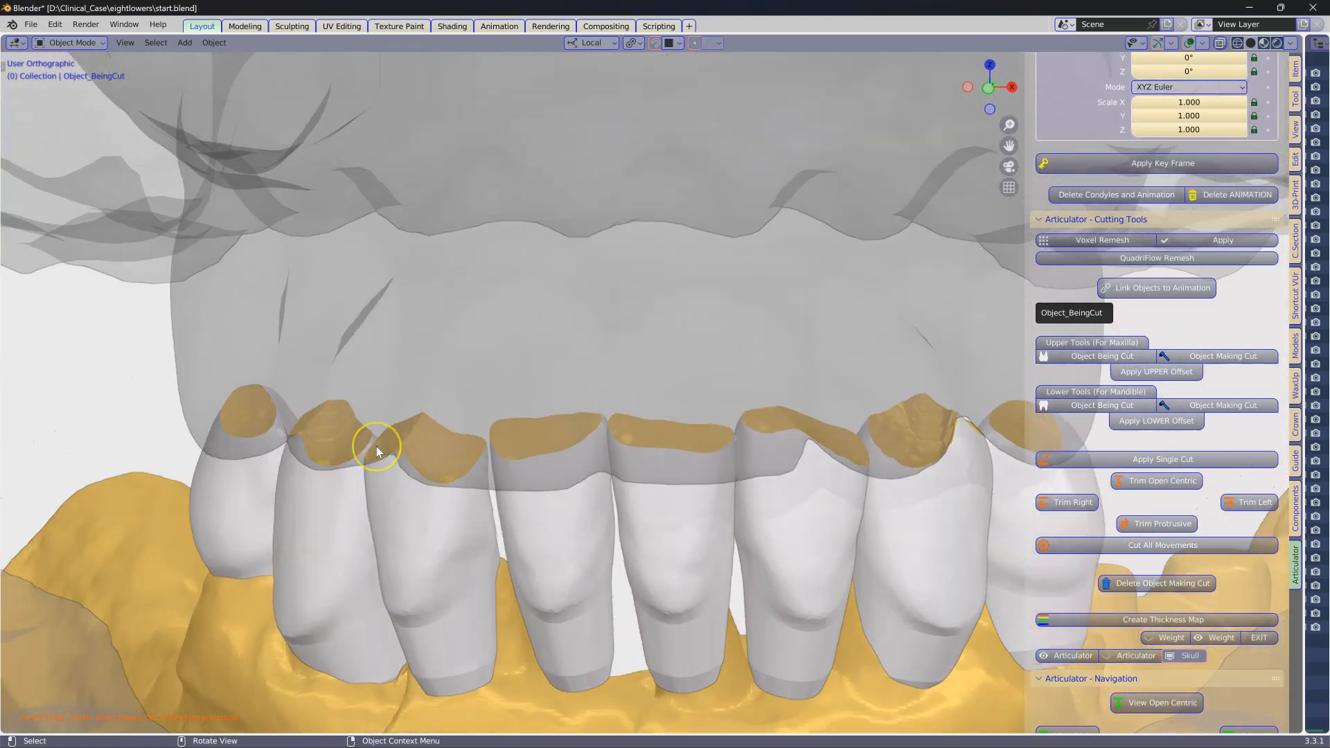
pyautogui.moveTo(376, 446); pyautogui.dragTo(375, 448, button='middle')
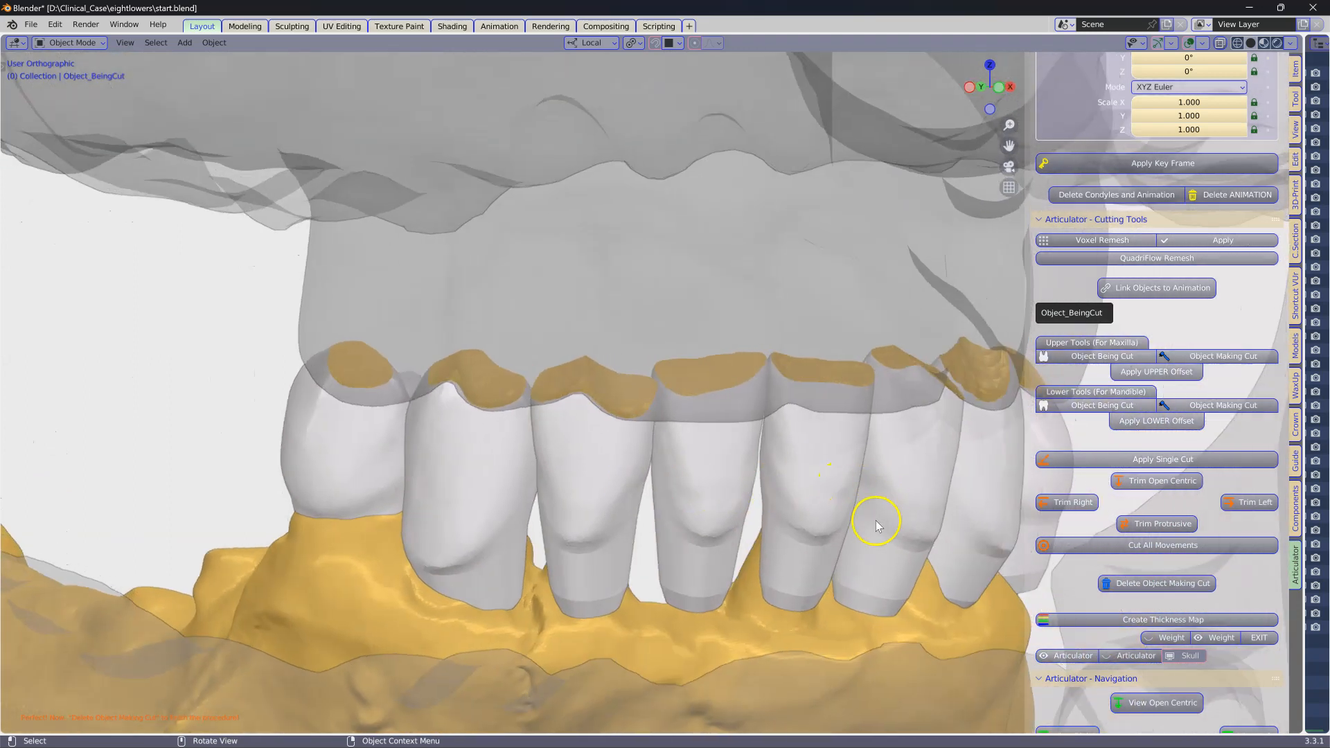
# - Play the left excursive movement and examine the trimmed teeth against the upper model from the front and from behind
pyautogui.scroll(-5, 1123, 602)
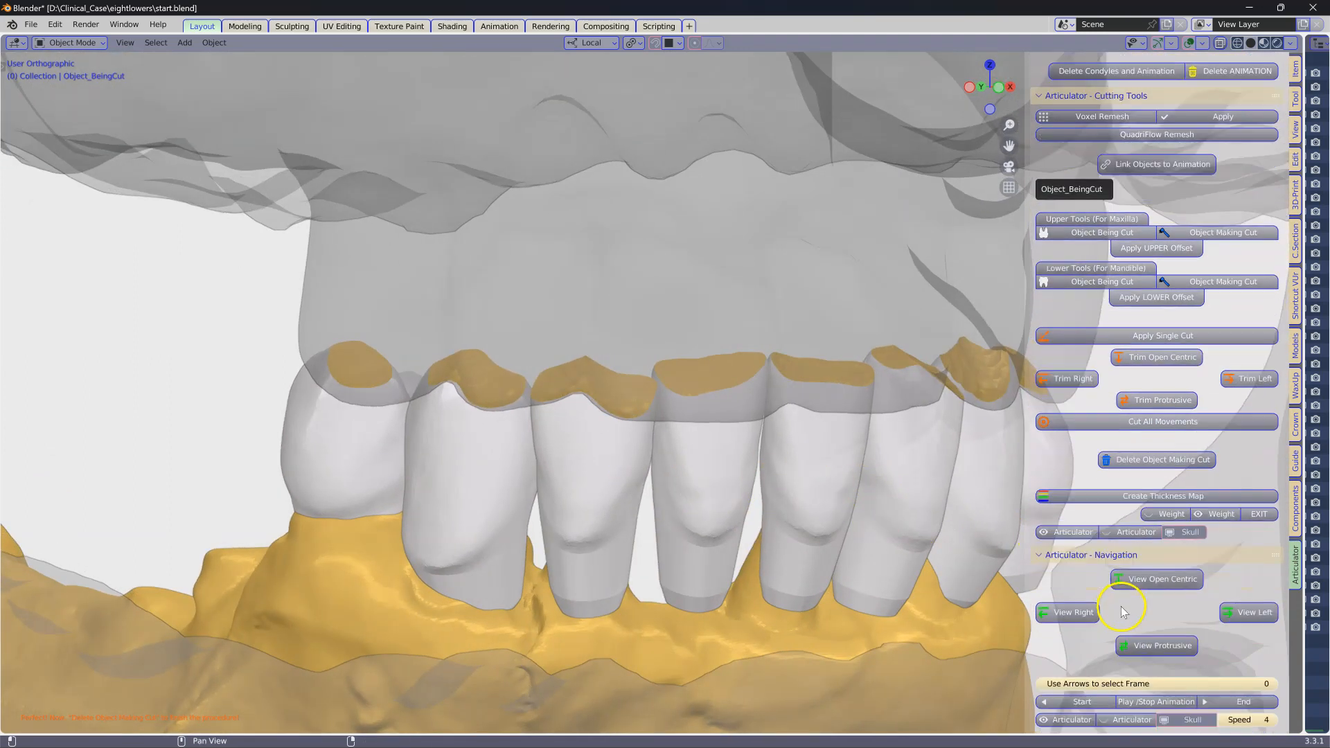
pyautogui.click(1267, 616)
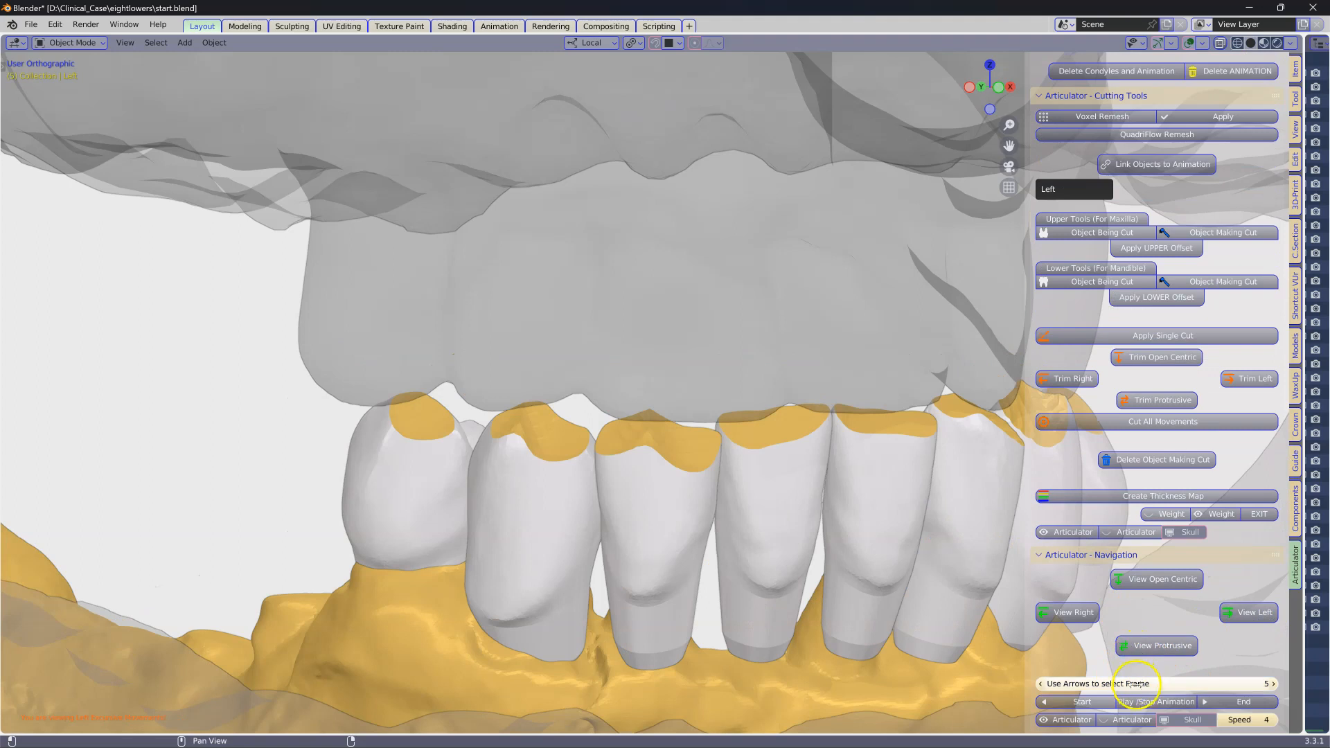
pyautogui.click(1153, 703)
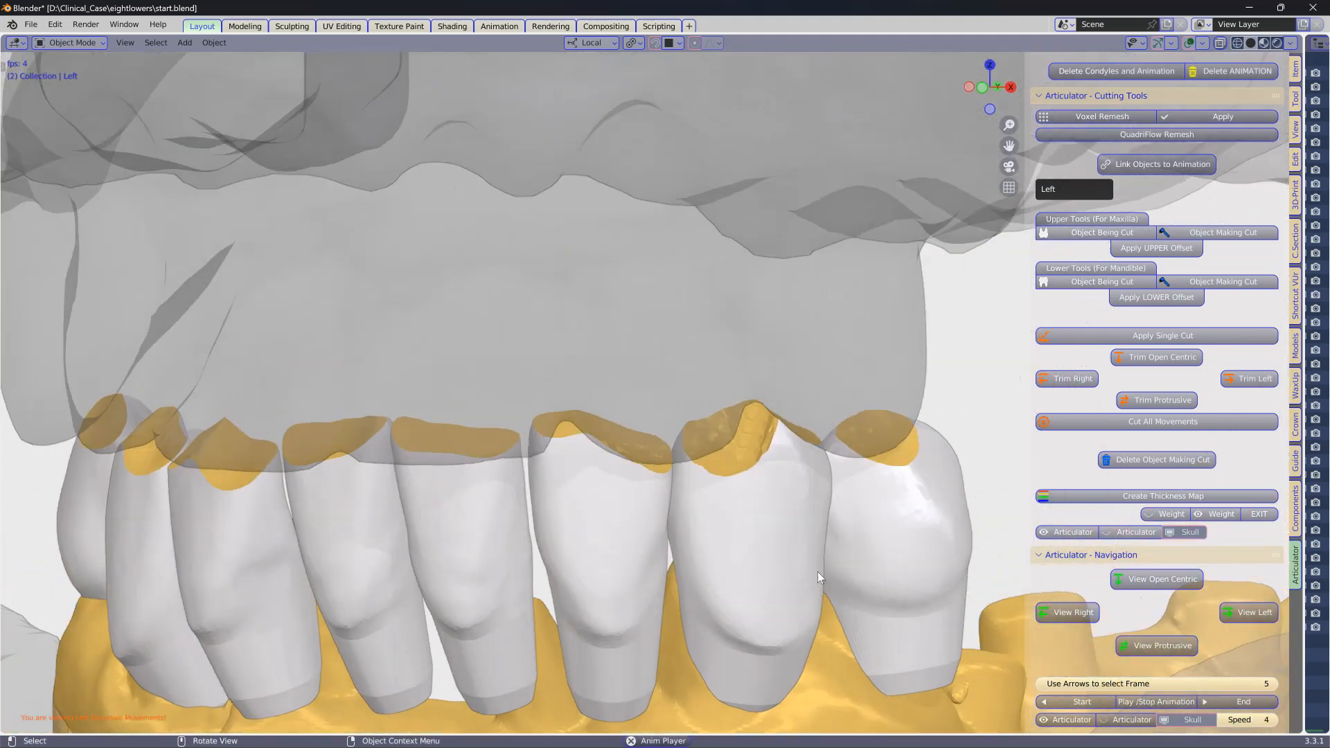
pyautogui.moveTo(817, 572); pyautogui.dragTo(736, 318, button='middle')
pyautogui.scroll(2, 617, 284)
pyautogui.moveTo(718, 398); pyautogui.dragTo(797, 435, button='middle')
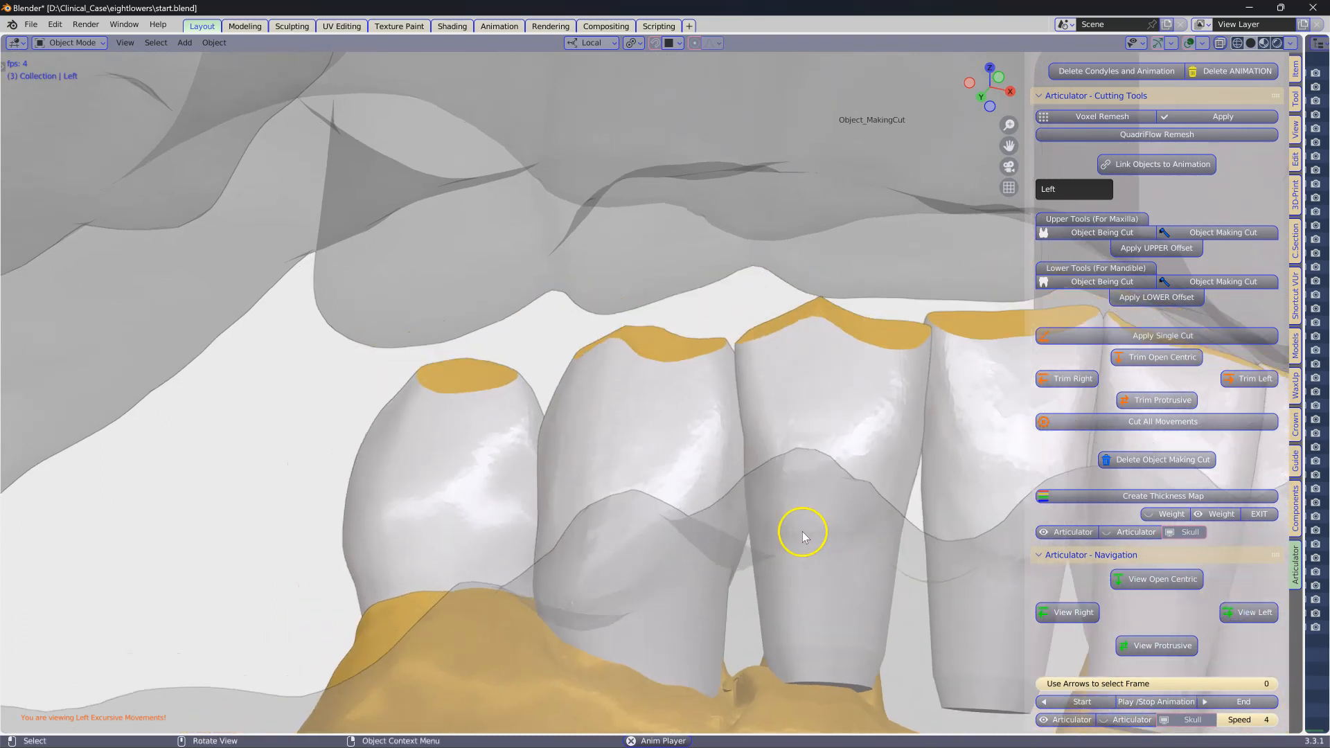
pyautogui.scroll(2, 804, 534)
pyautogui.scroll(-2, 828, 548)
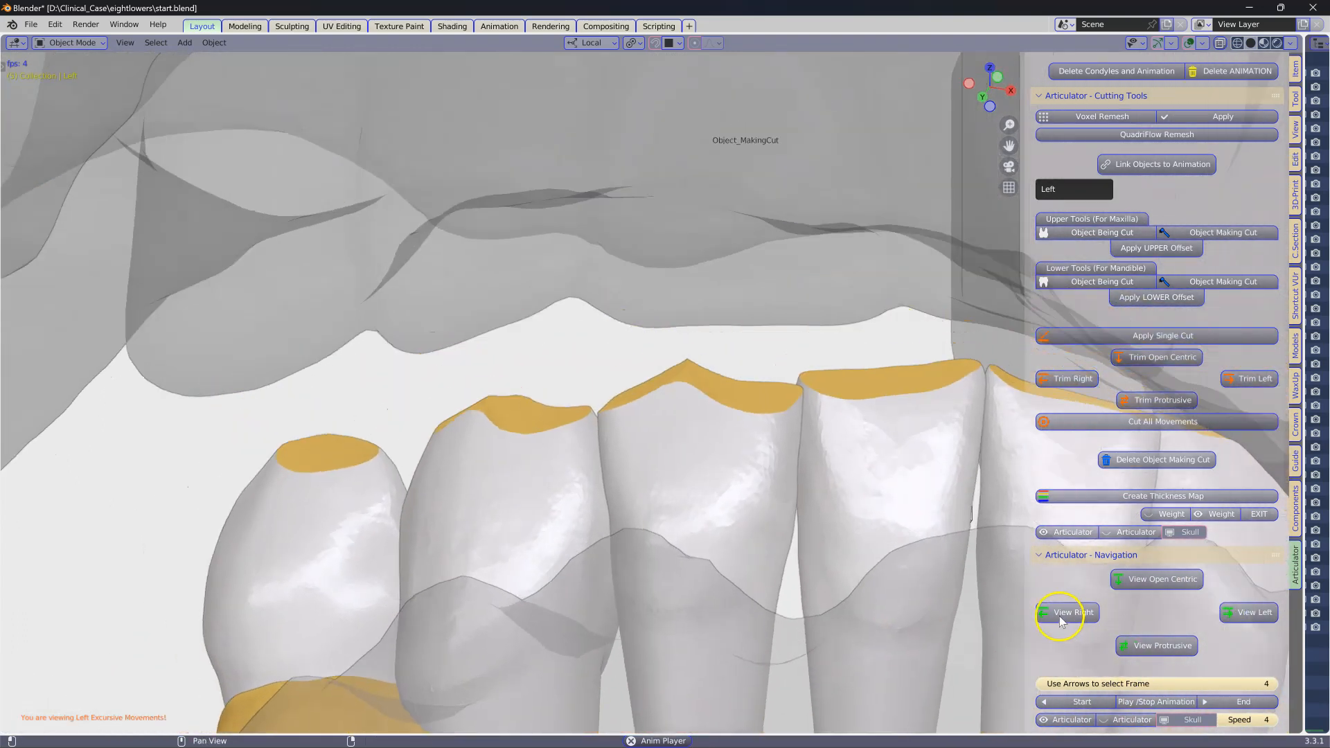
# - Review the right excursive and protrusive movements of the trimmed teeth and stop the playback
pyautogui.click(1052, 615)
pyautogui.moveTo(858, 580); pyautogui.dragTo(857, 594, button='middle')
pyautogui.scroll(-3, 857, 583)
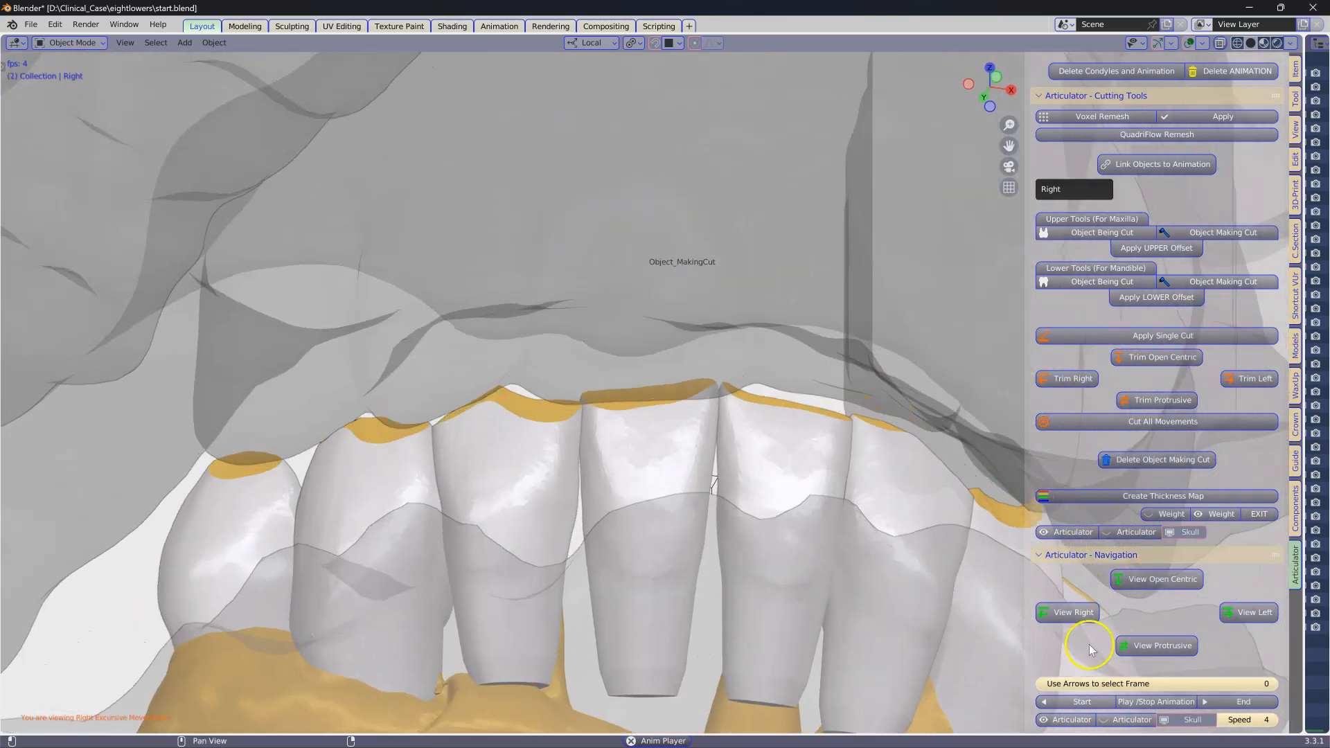
pyautogui.click(1157, 643)
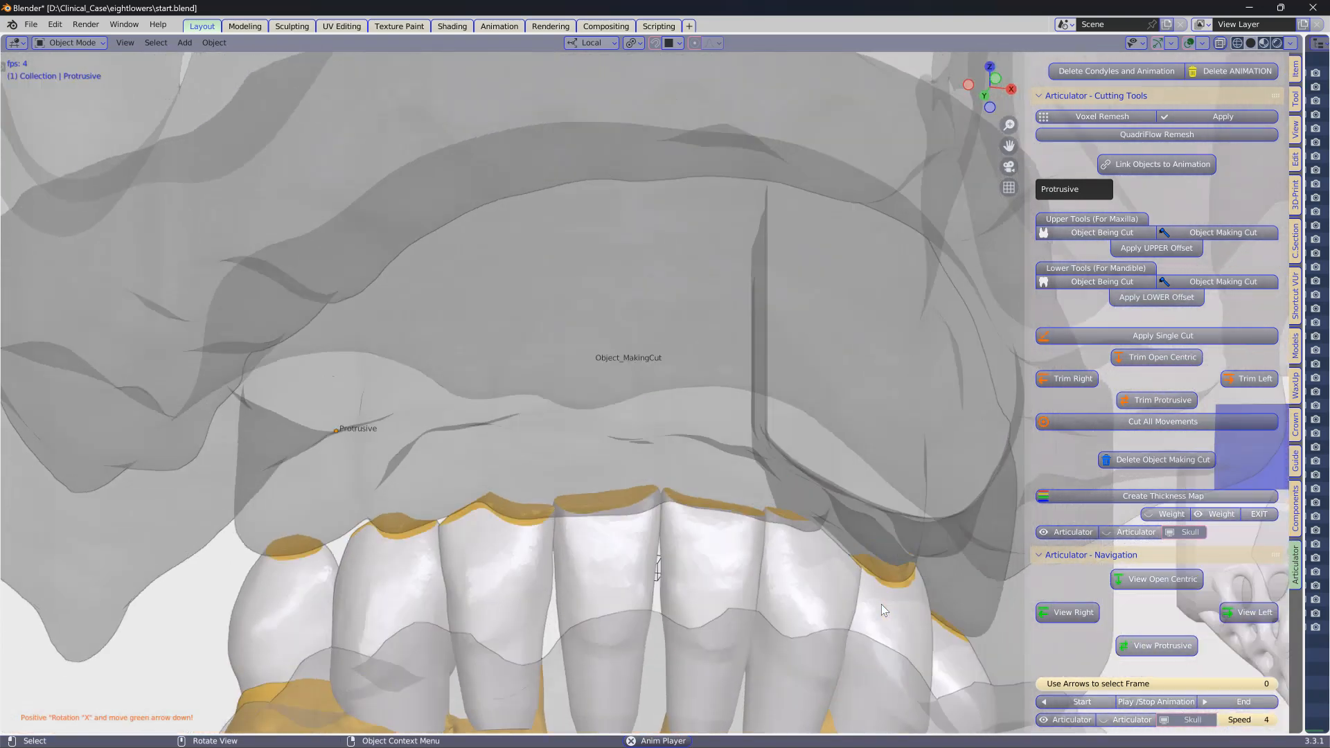
pyautogui.scroll(-2, 881, 604)
pyautogui.click(1153, 698)
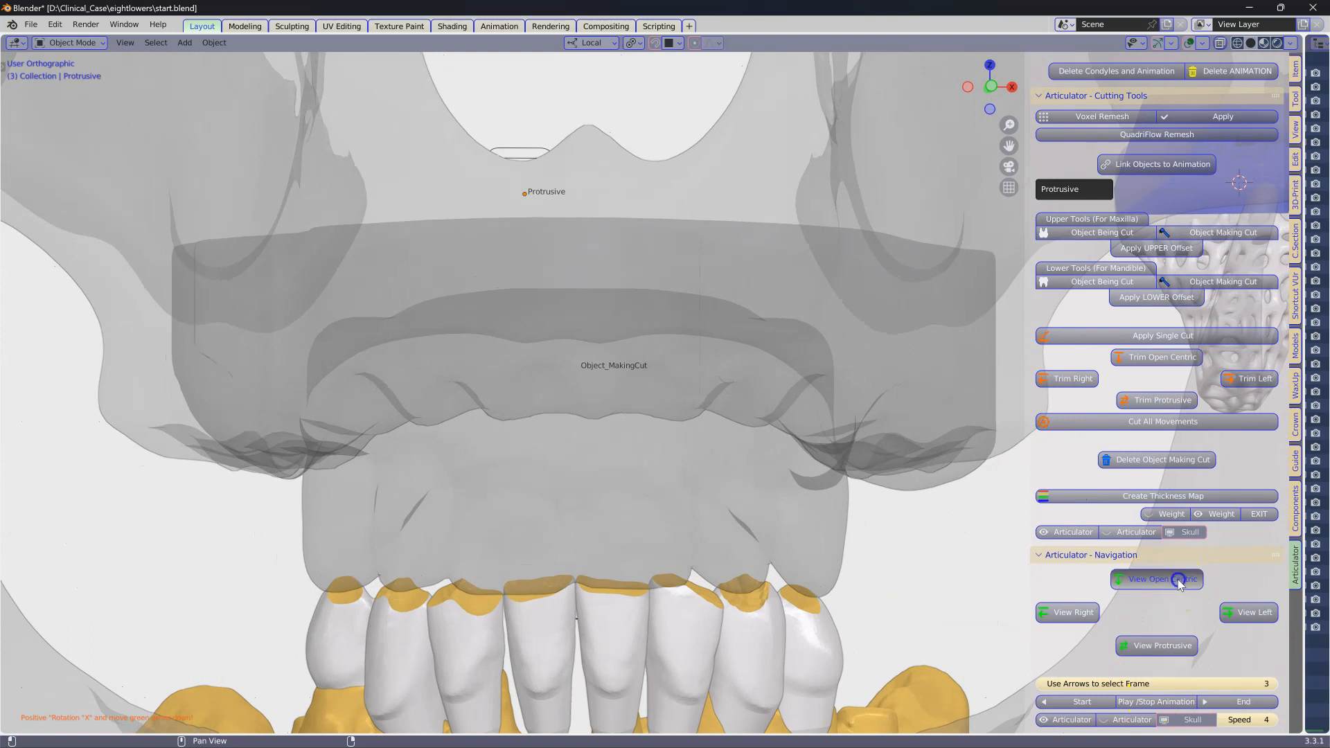
# - Return to the open centric movement and delete the condyles and the animation
pyautogui.click(1178, 579)
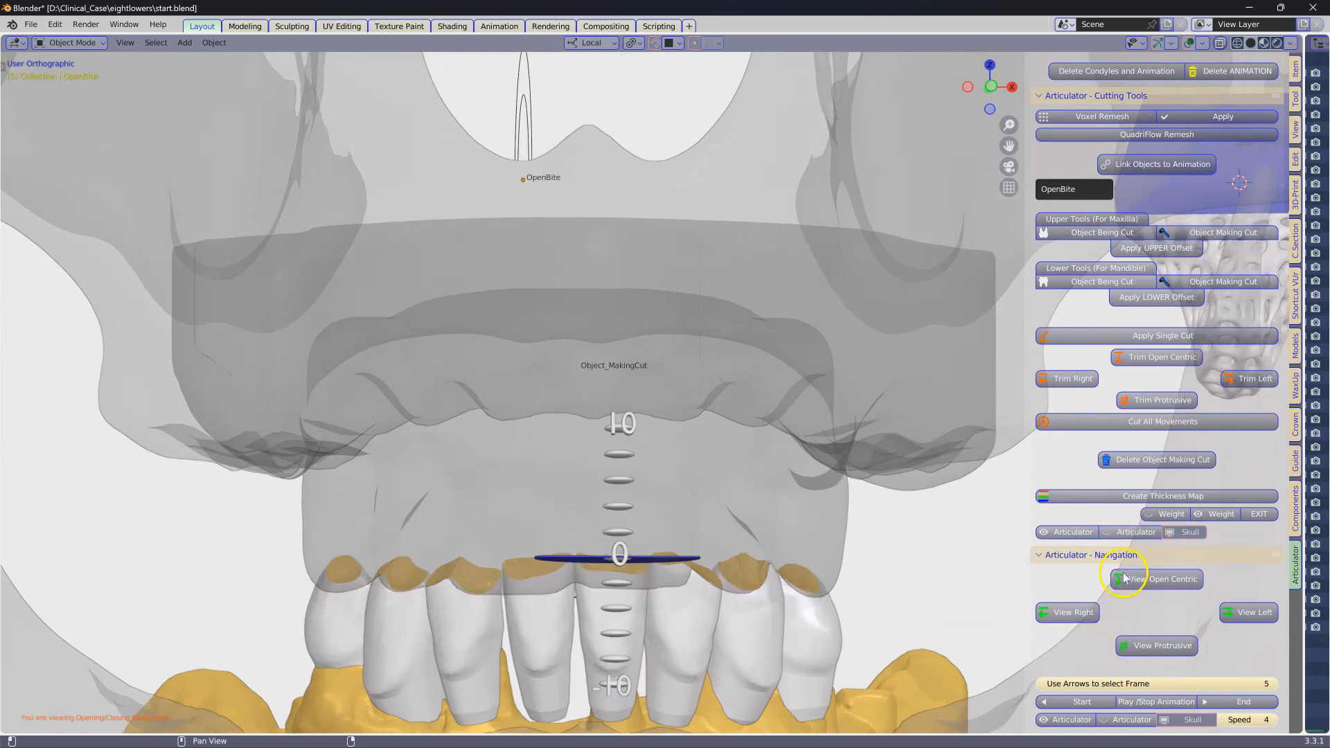
pyautogui.scroll(10, 1104, 510)
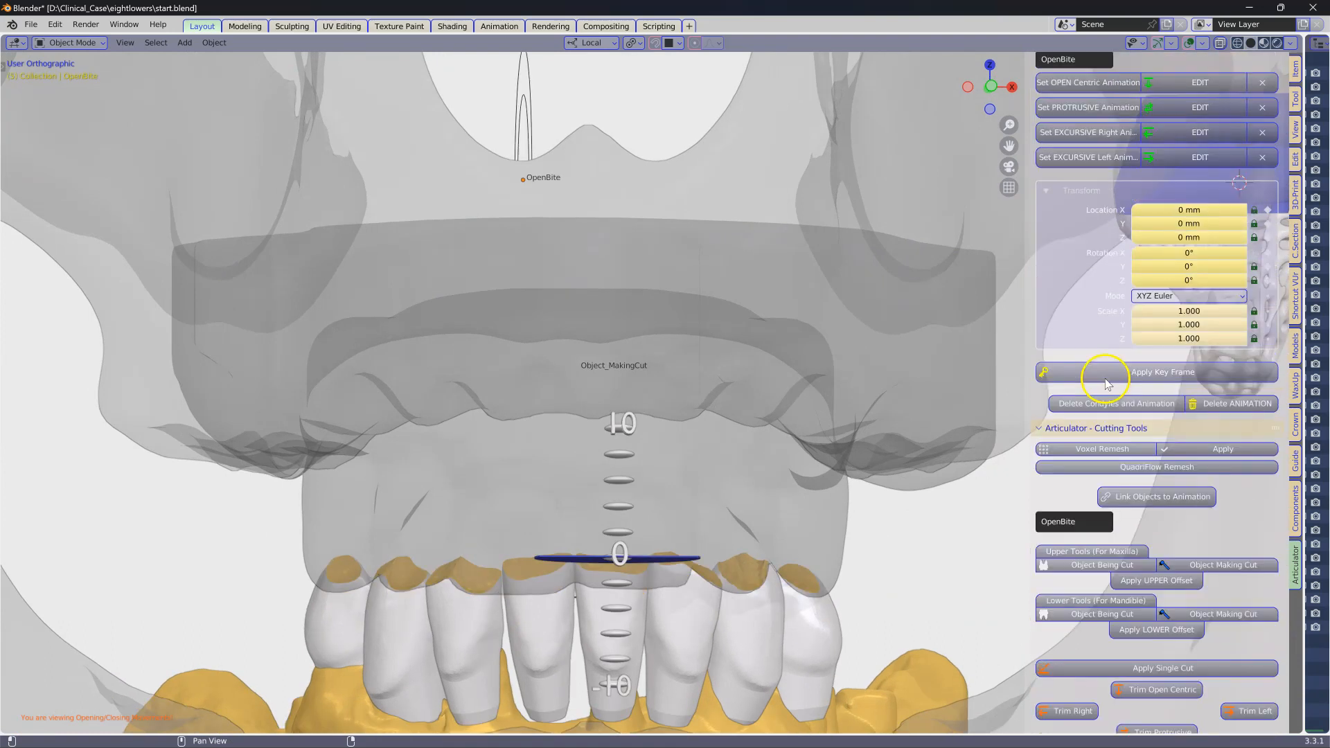
pyautogui.click(1112, 418)
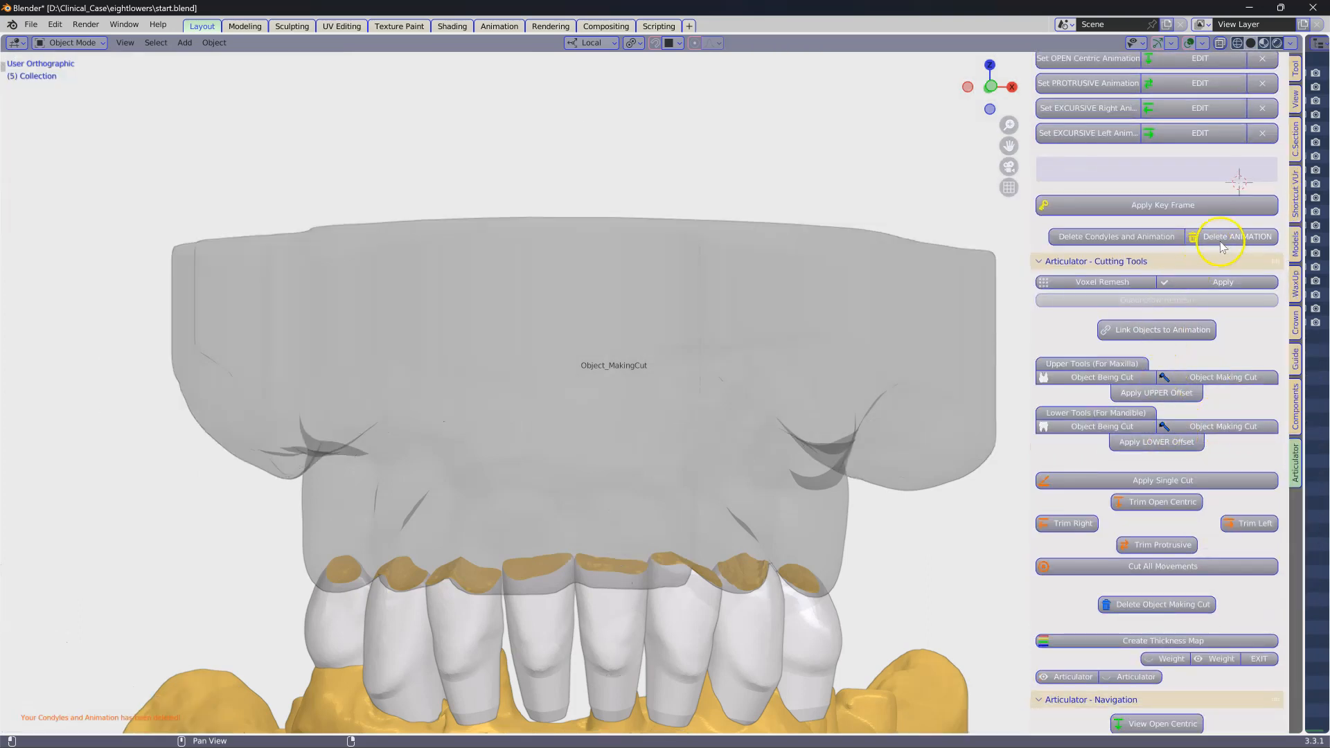
pyautogui.click(1237, 239)
# - Delete the object making the cut and hide the blue antagonist model
pyautogui.moveTo(721, 478); pyautogui.dragTo(747, 315, button='middle')
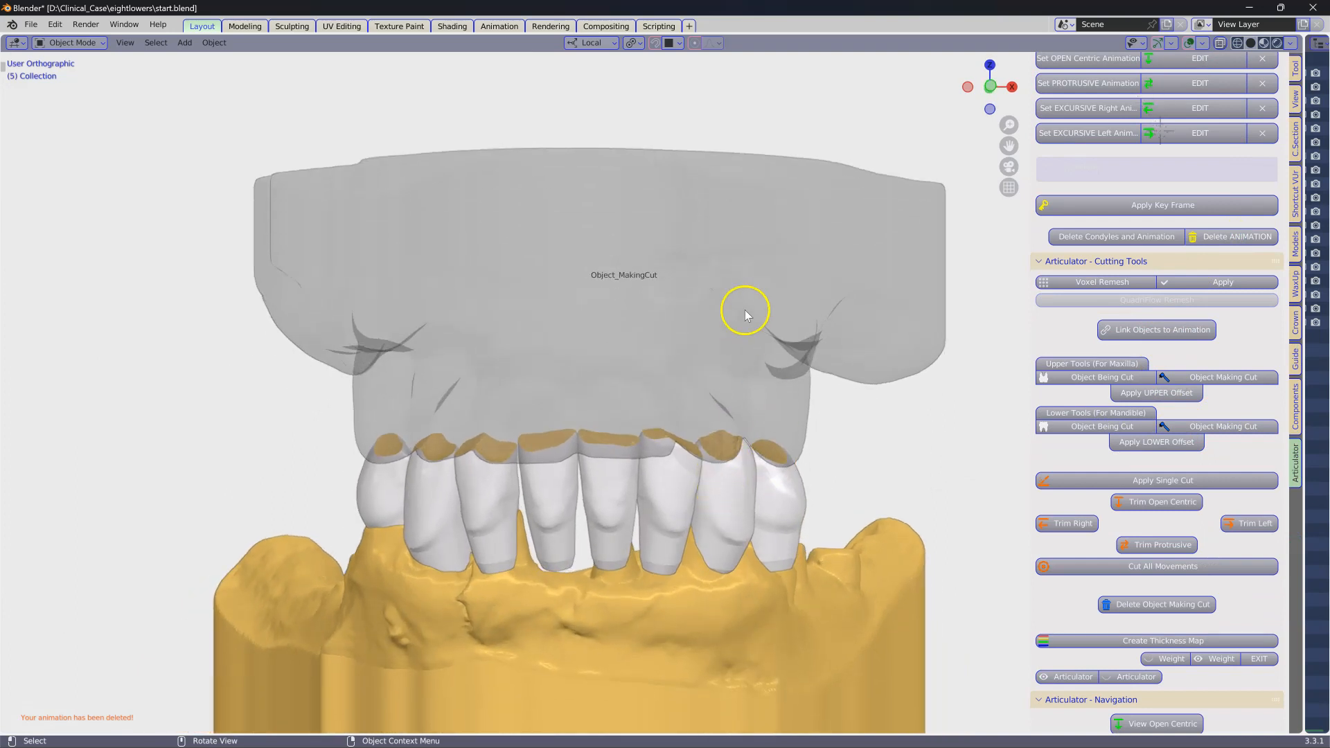
pyautogui.click(1144, 605)
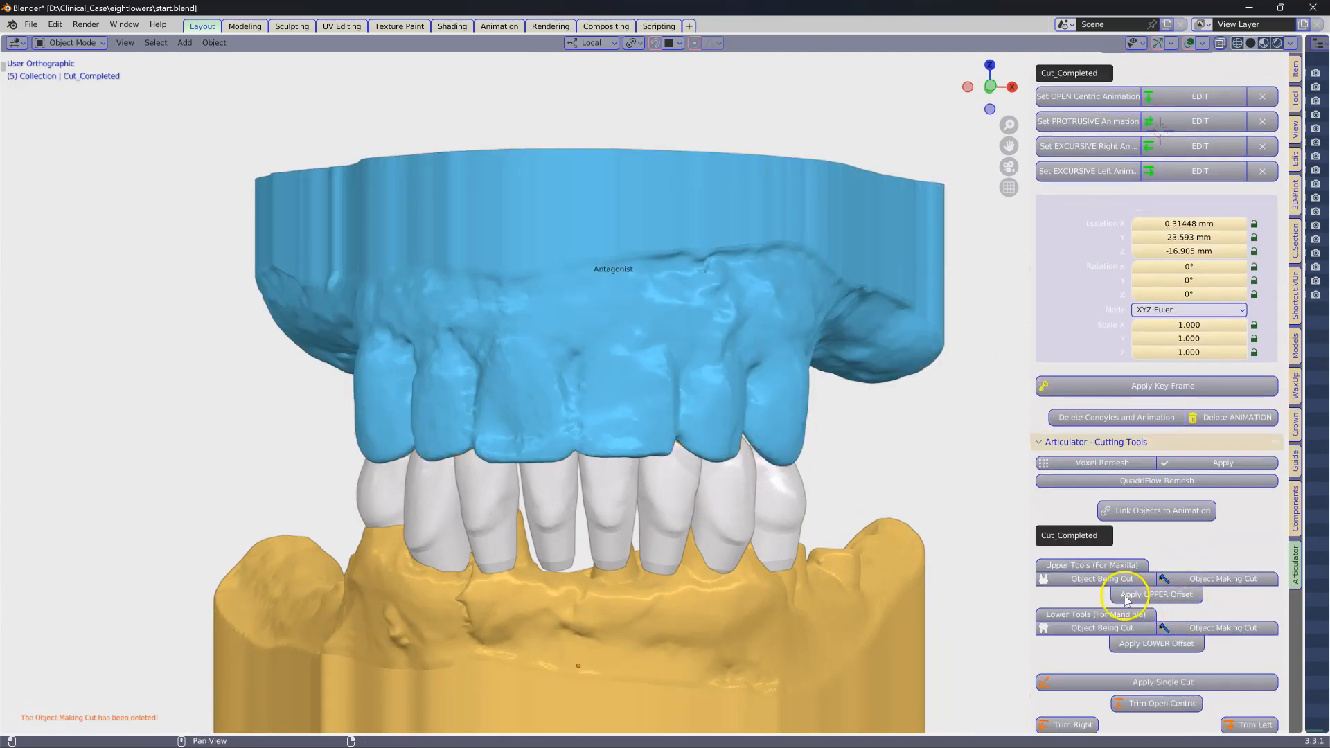
pyautogui.moveTo(883, 566); pyautogui.dragTo(706, 313, button='middle')
pyautogui.click(706, 313)
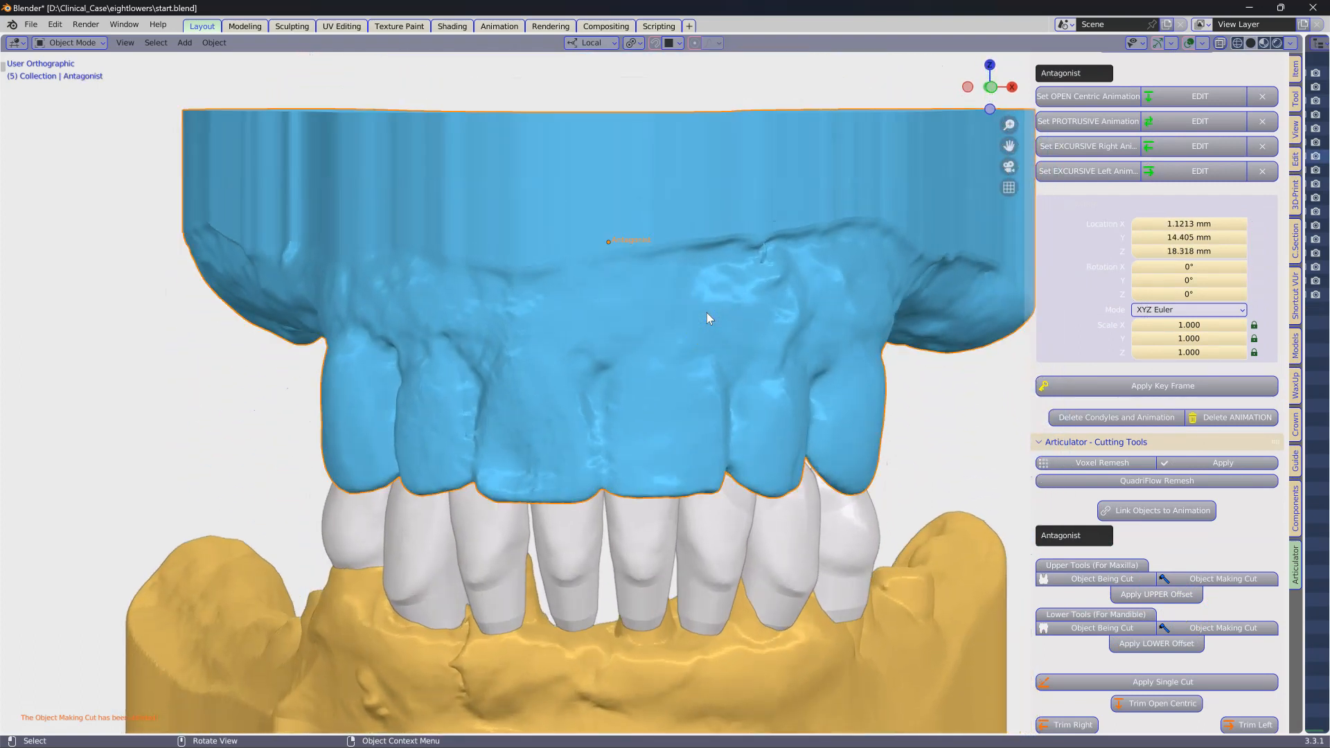
pyautogui.press('h')
# - Examine the mesh of the fourth lower tooth from the left, a central incisor, in Edit Mode and return to Object Mode
pyautogui.moveTo(741, 546); pyautogui.dragTo(733, 558, button='middle')
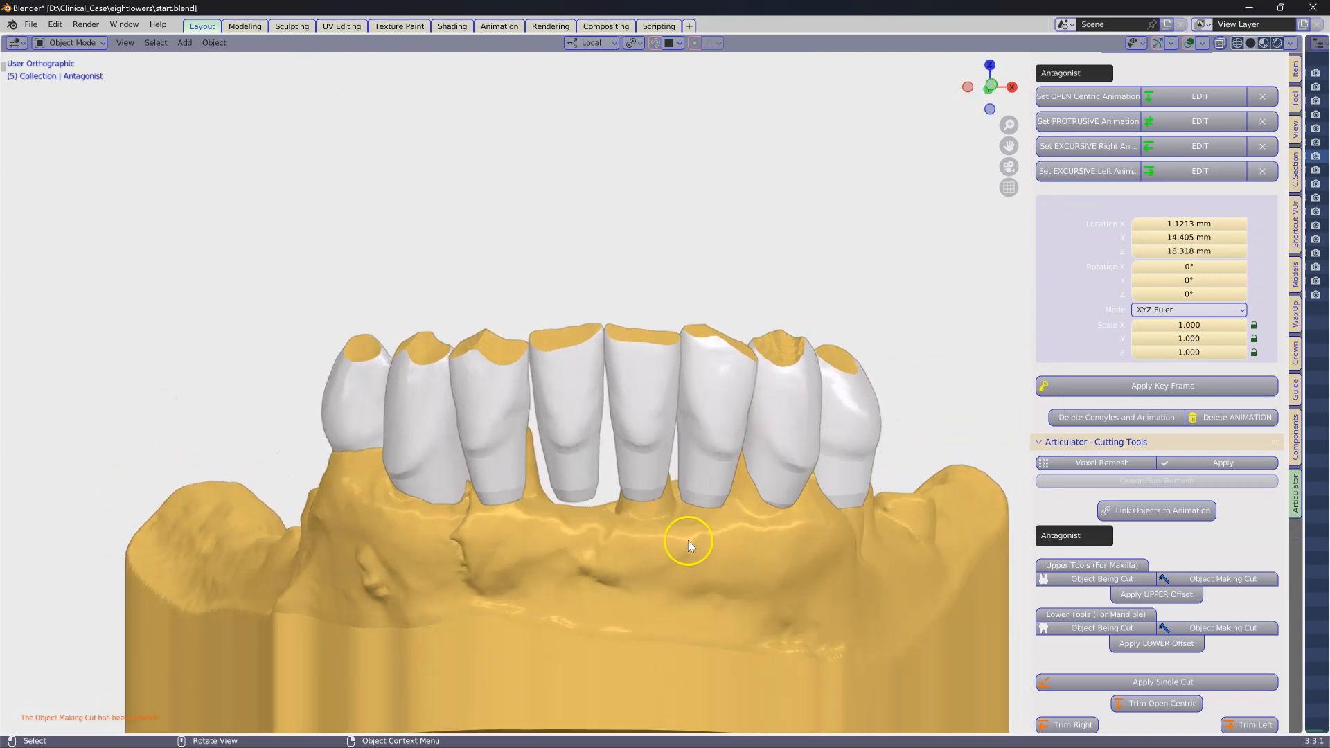
pyautogui.moveTo(742, 399); pyautogui.dragTo(645, 418, button='middle')
pyautogui.click(593, 412)
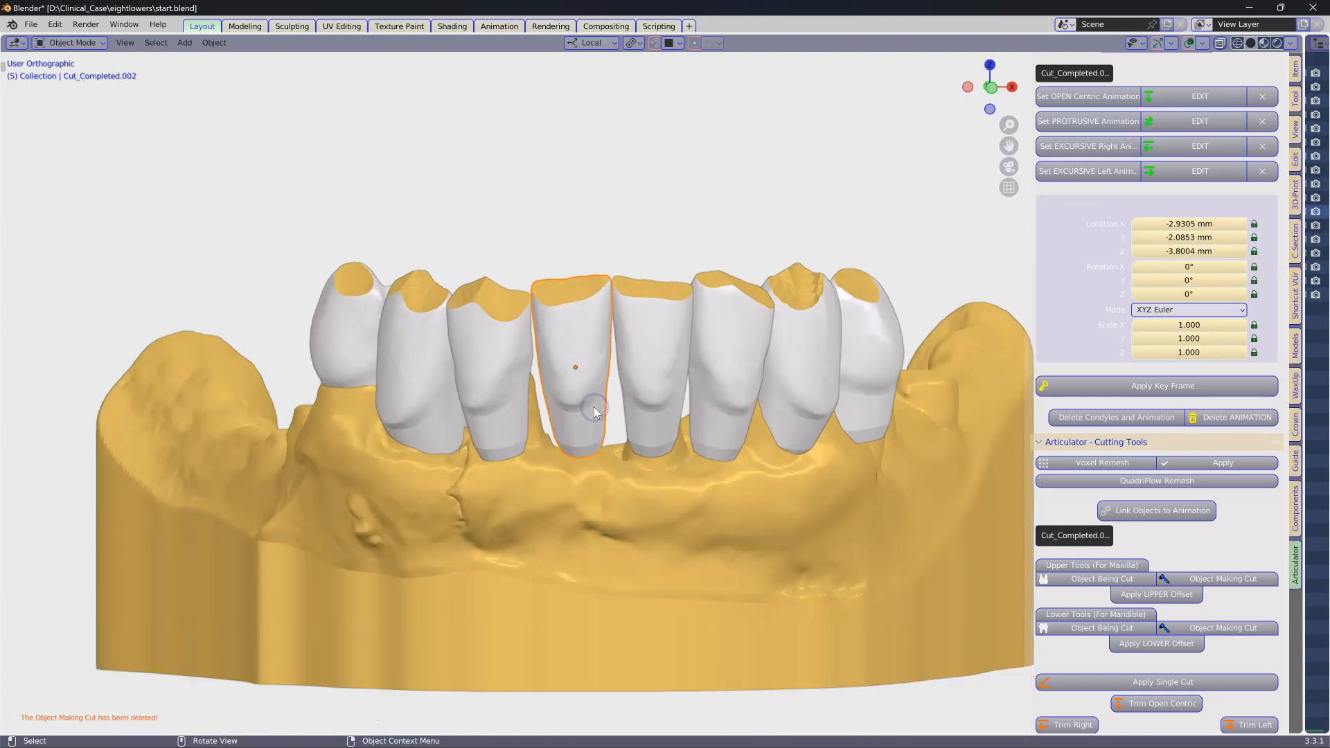
pyautogui.press('Tab')
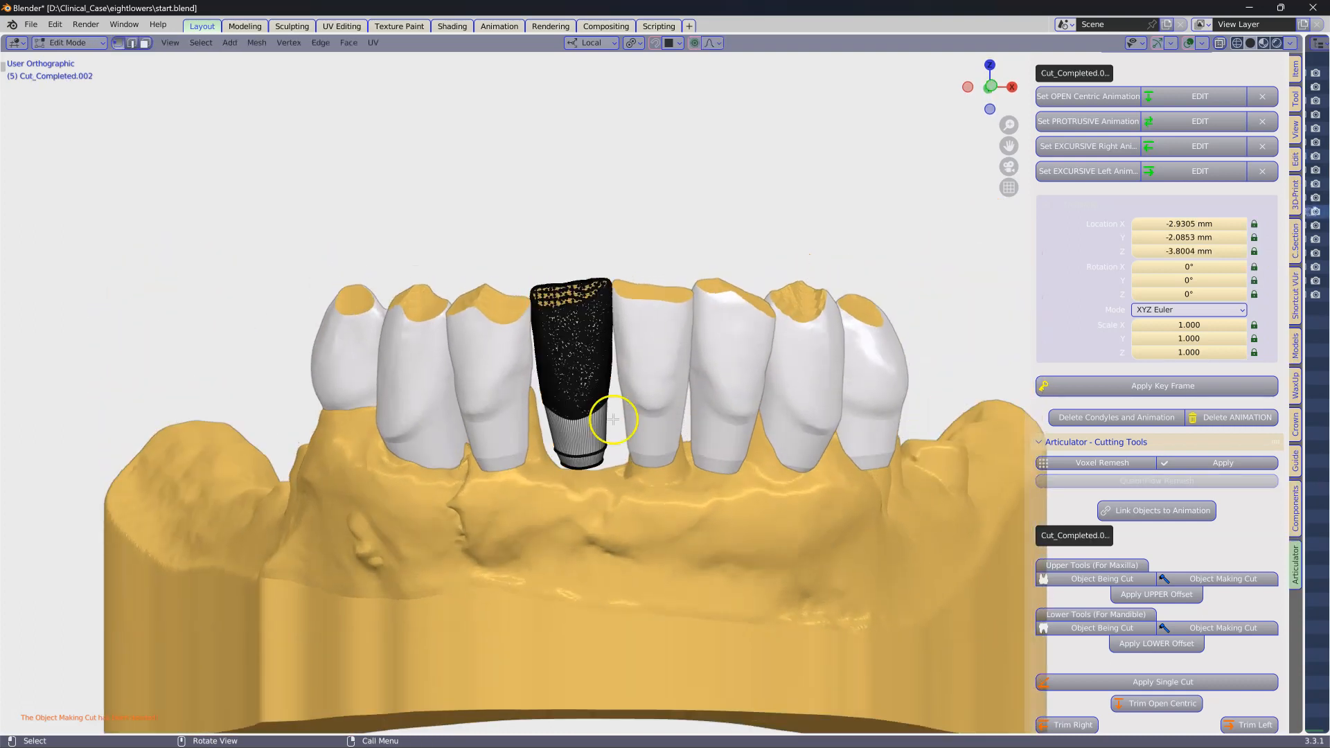
pyautogui.scroll(4, 616, 424)
pyautogui.scroll(-5, 617, 424)
pyautogui.press('Tab')
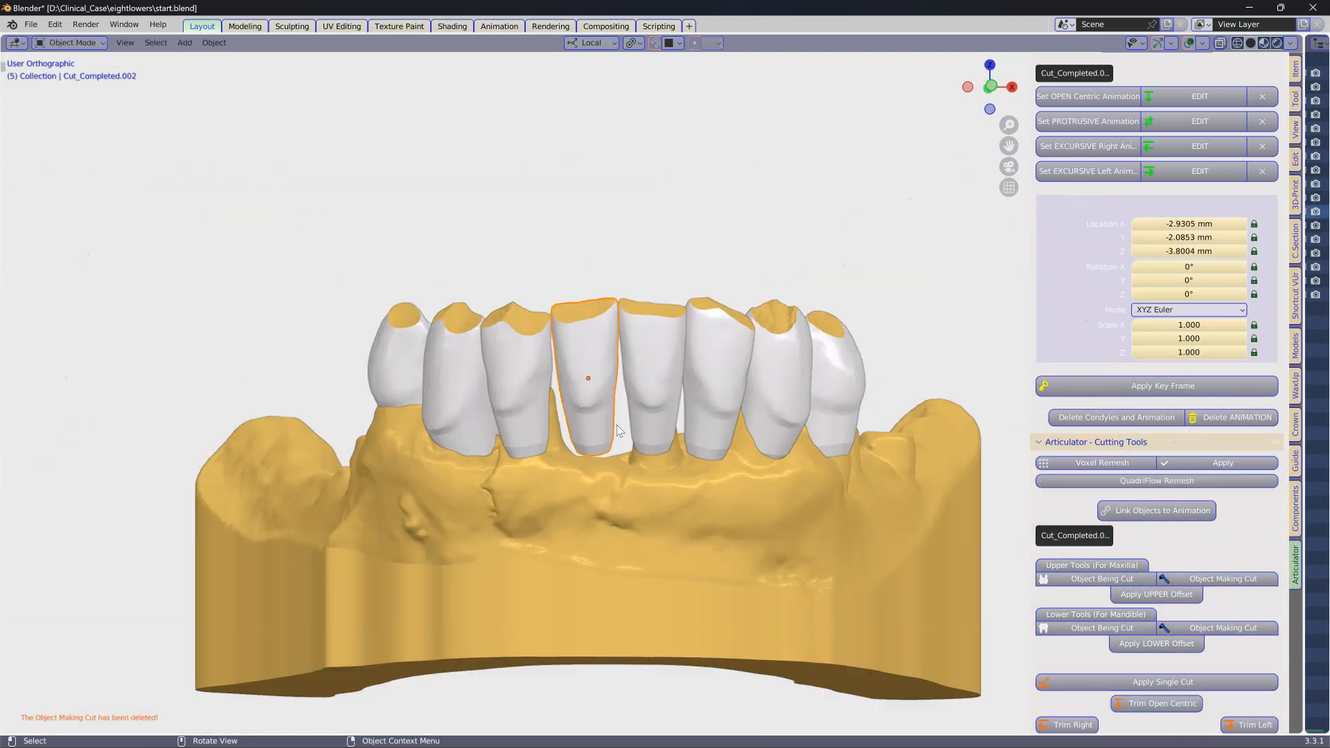
# - Select all eight trimmed lower teeth and apply a Sculpt Remesh at resolution 4.00 with the WaxUp tooth geometry tools
pyautogui.keyDown('shift'); pyautogui.click(395, 349); pyautogui.keyUp('shift')
pyautogui.keyDown('shift'); pyautogui.click(464, 359); pyautogui.keyUp('shift')
pyautogui.keyDown('shift'); pyautogui.click(523, 348); pyautogui.keyUp('shift')
pyautogui.keyDown('shift'); pyautogui.click(581, 340); pyautogui.keyUp('shift')
pyautogui.keyDown('shift'); pyautogui.click(661, 345); pyautogui.keyUp('shift')
pyautogui.keyDown('shift'); pyautogui.click(720, 343); pyautogui.keyUp('shift')
pyautogui.keyDown('shift'); pyautogui.click(780, 343); pyautogui.keyUp('shift')
pyautogui.keyDown('shift'); pyautogui.click(842, 352); pyautogui.keyUp('shift')
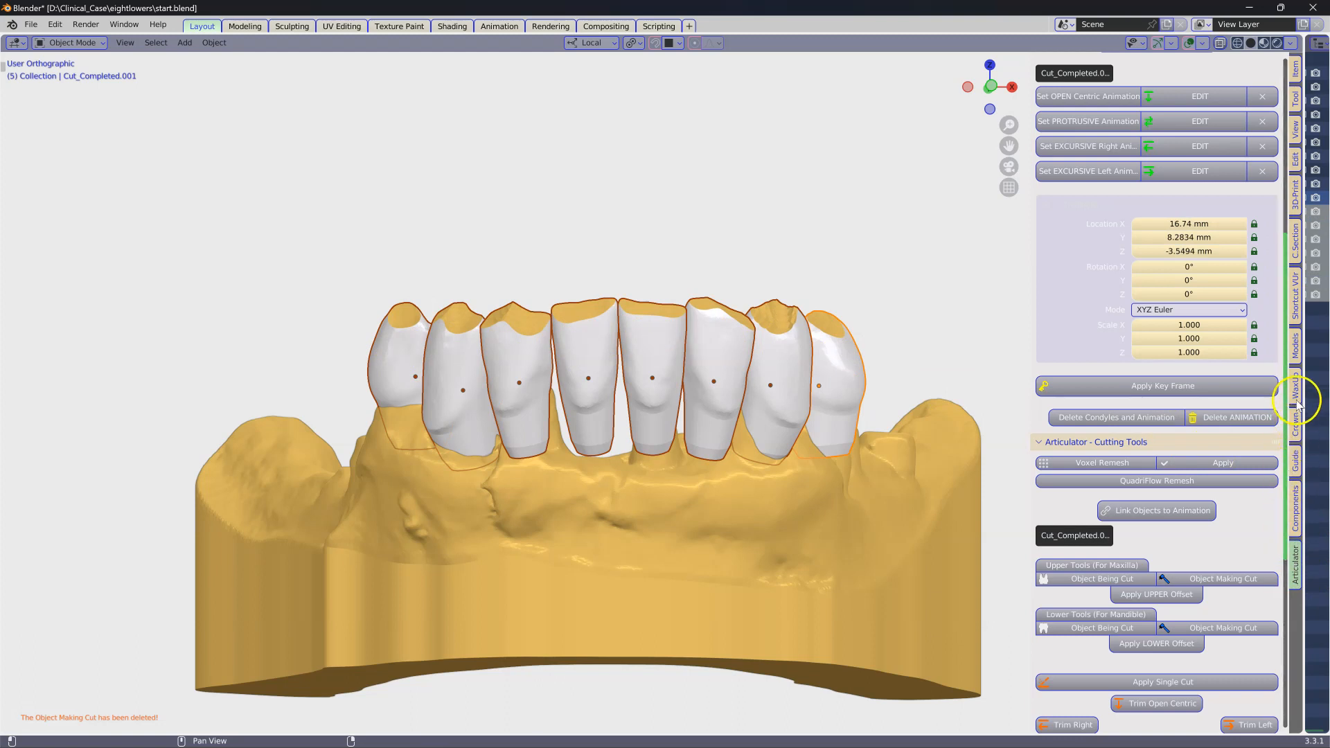
pyautogui.click(1296, 388)
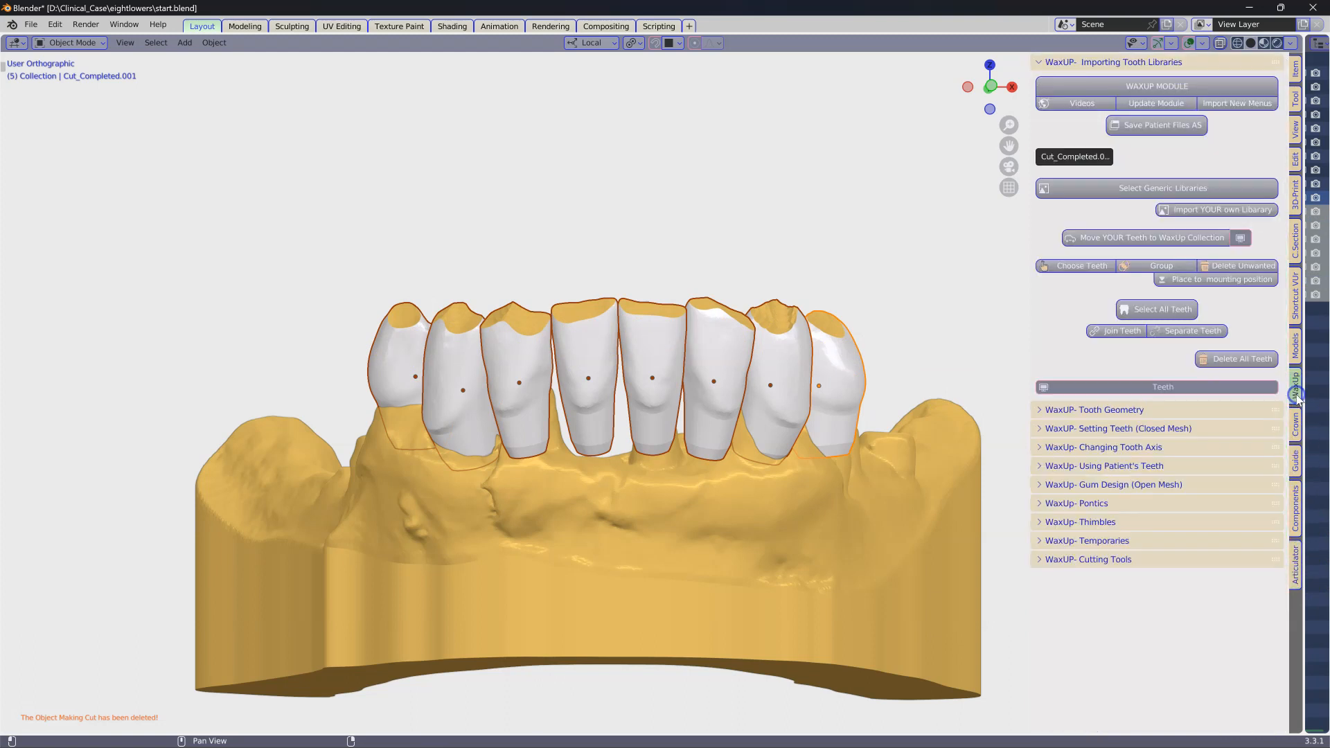
pyautogui.click(1046, 411)
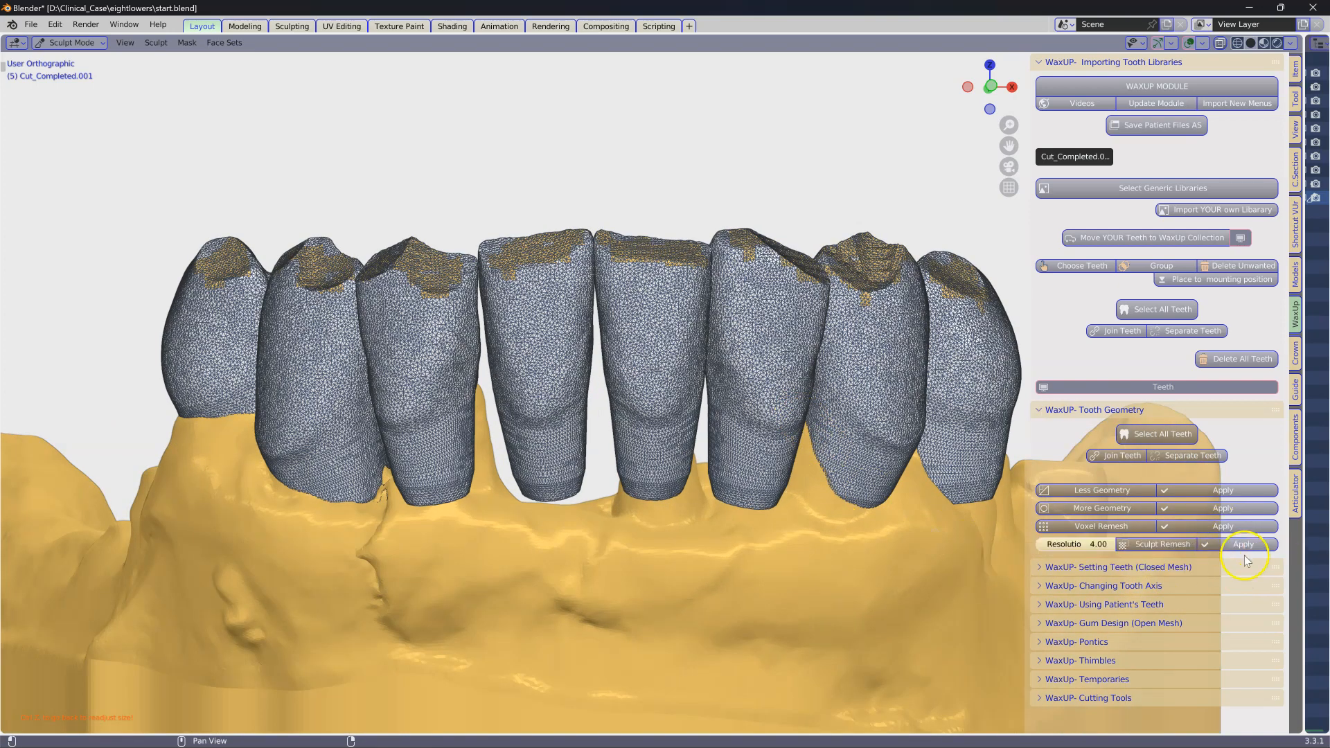
pyautogui.scroll(-4, 797, 494)
pyautogui.moveTo(640, 509); pyautogui.dragTo(636, 519, button='middle')
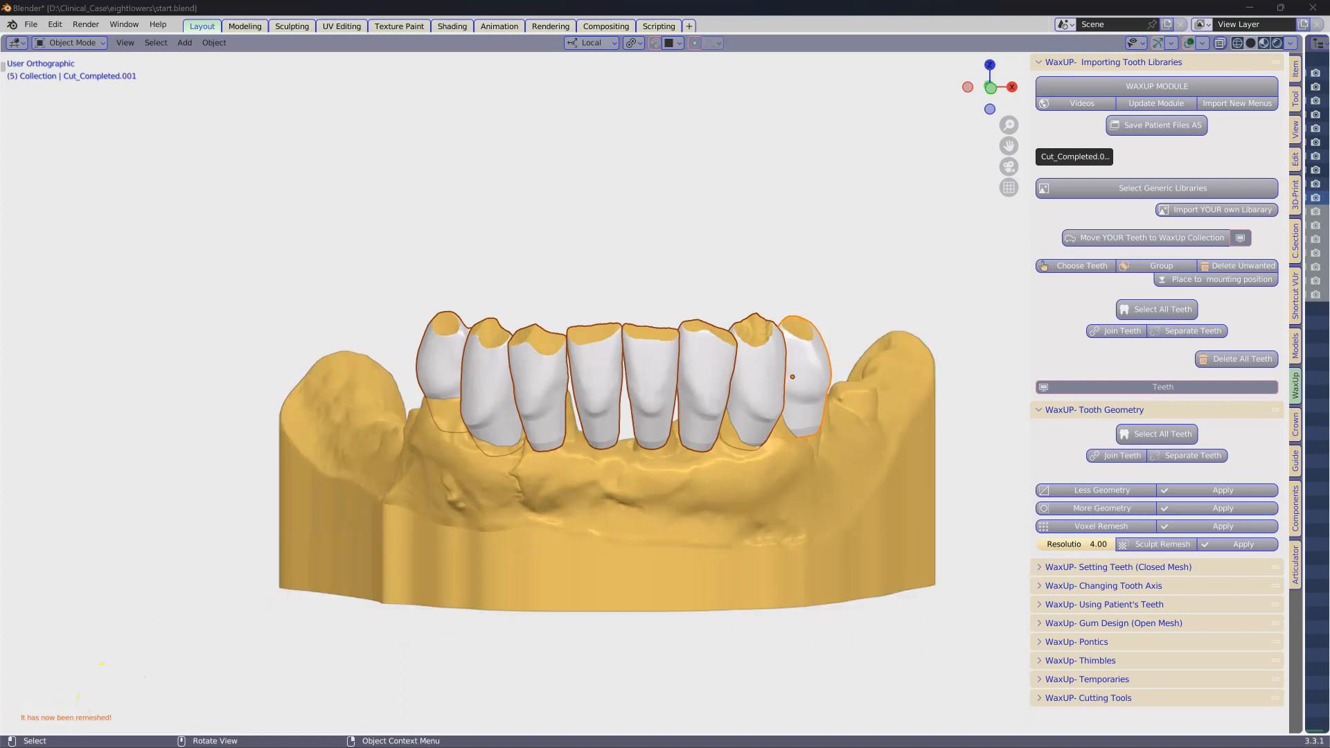
# - Inspect the remeshed teeth, select the third tooth from the left, and open the WaxUp Gum Design (Open Mesh) tools
pyautogui.click(608, 371)
pyautogui.moveTo(741, 443); pyautogui.dragTo(549, 513, button='middle')
pyautogui.scroll(2, 549, 513)
pyautogui.moveTo(589, 450); pyautogui.dragTo(539, 435, button='middle')
pyautogui.moveTo(497, 524); pyautogui.dragTo(669, 437, button='middle')
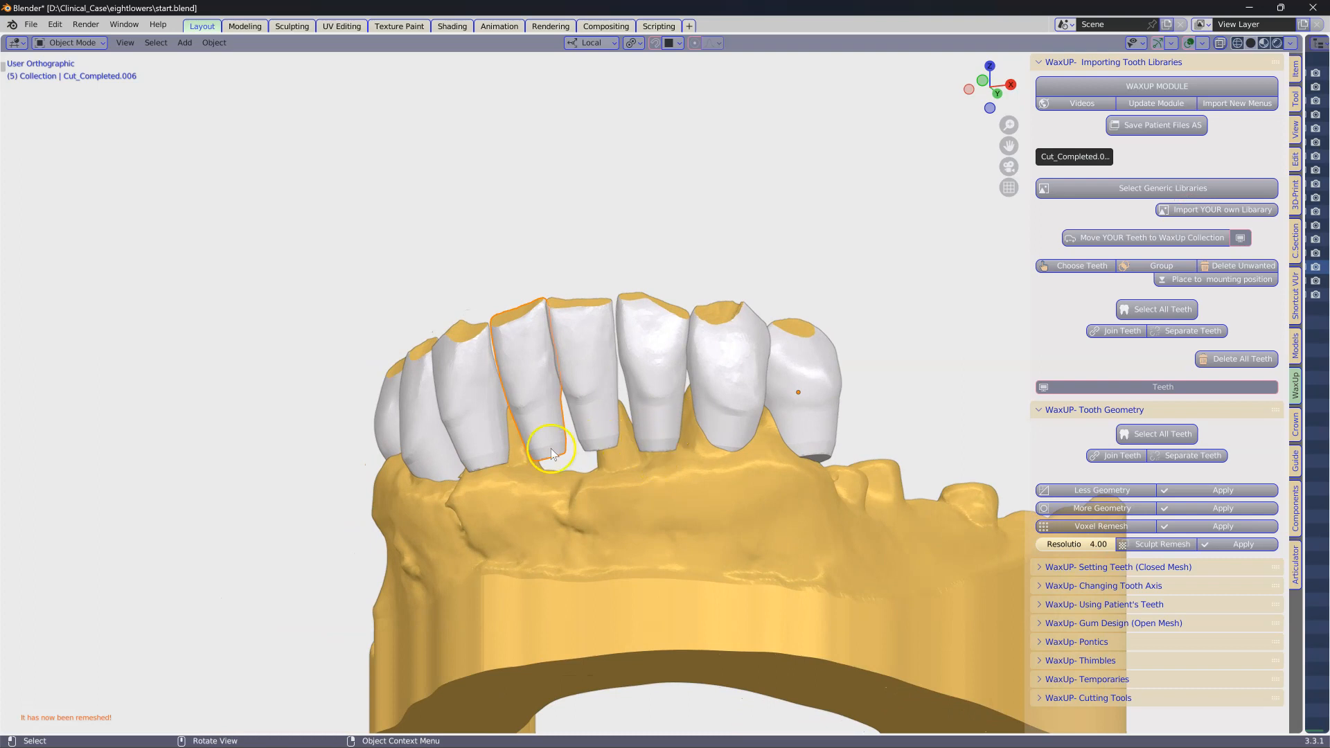
pyautogui.moveTo(478, 455); pyautogui.dragTo(456, 390, button='middle')
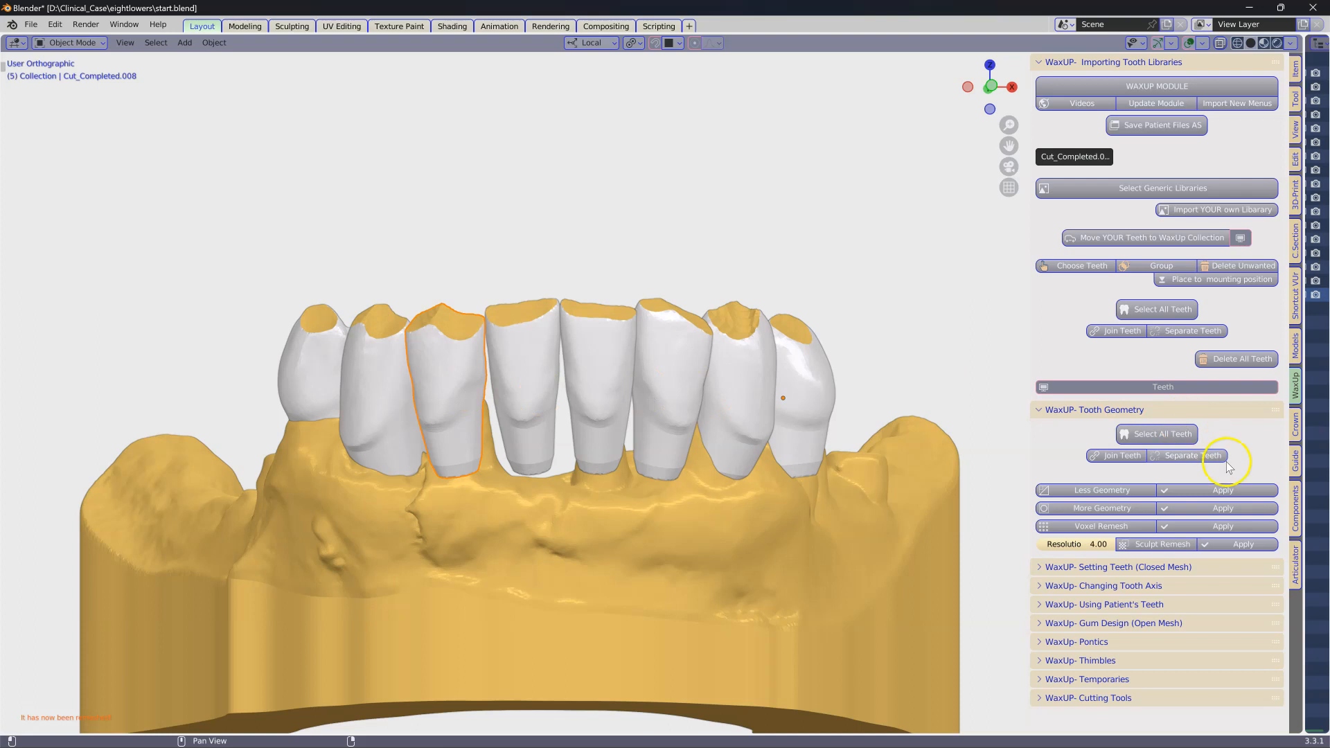
pyautogui.keyDown('ctrl'); pyautogui.click(1039, 62); pyautogui.keyUp('ctrl')
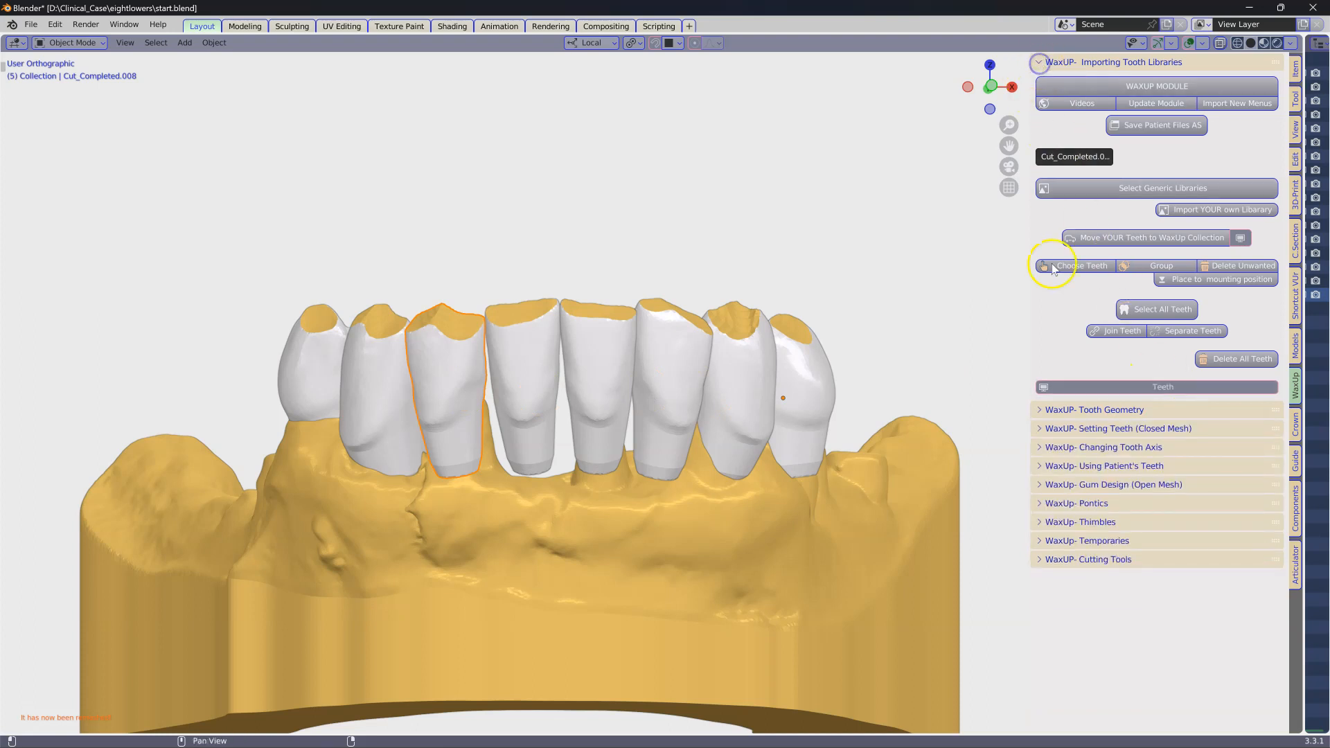
pyautogui.keyDown('ctrl'); pyautogui.click(1065, 485); pyautogui.keyUp('ctrl')
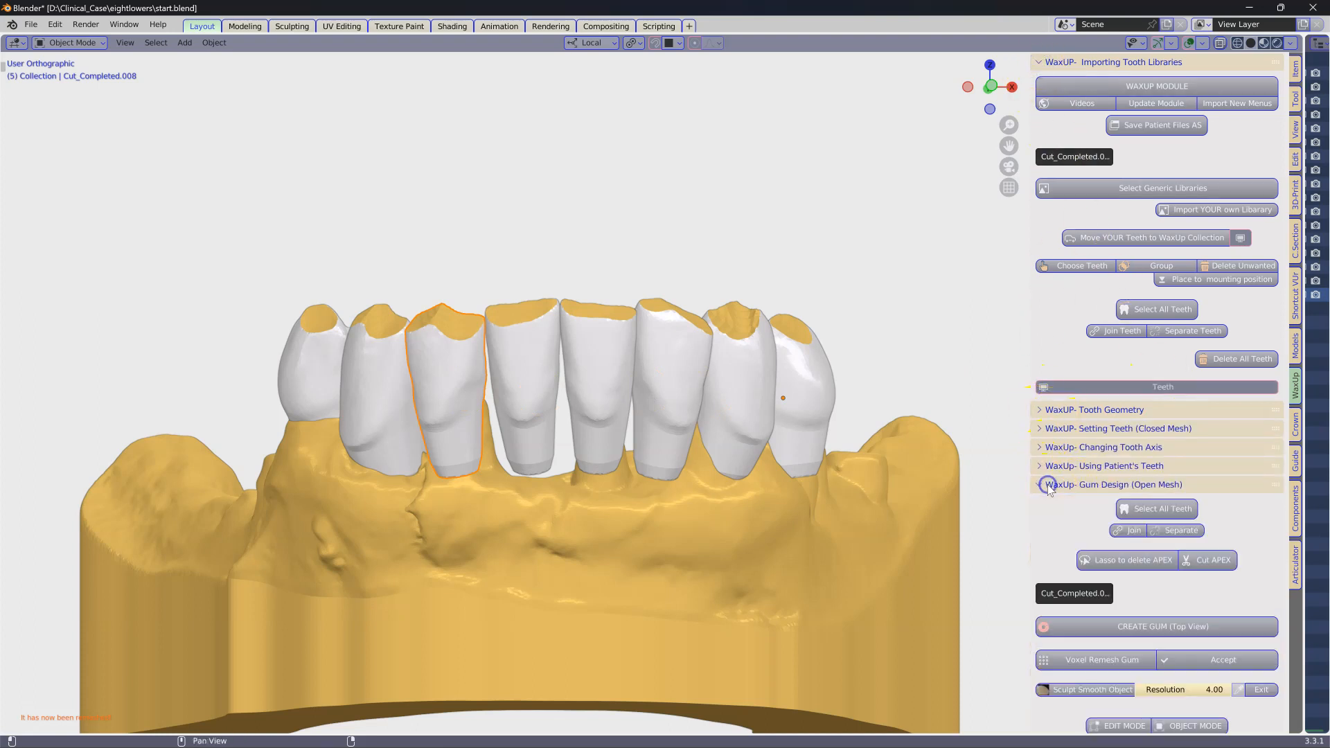
# - Lasso the apex of the third tooth from the left and cut it off
pyautogui.moveTo(498, 406); pyautogui.dragTo(573, 365, button='middle')
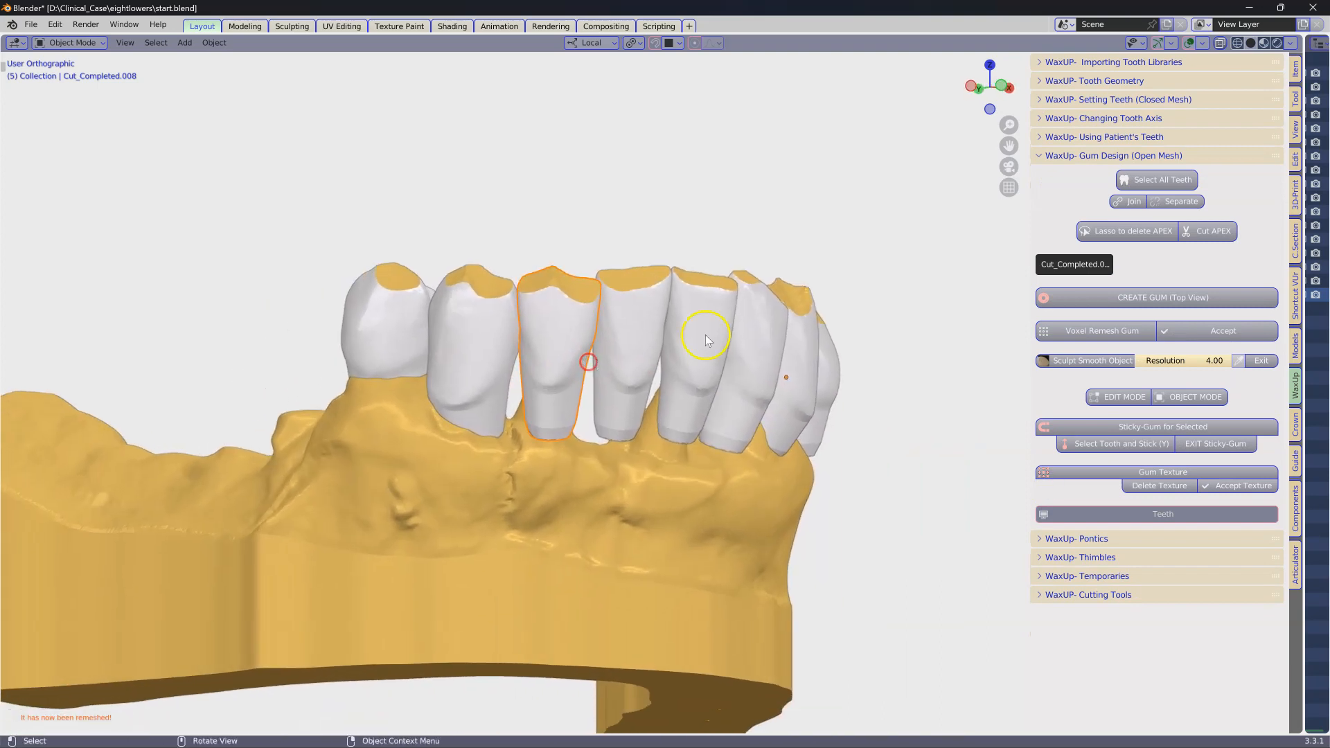
pyautogui.click(1140, 234)
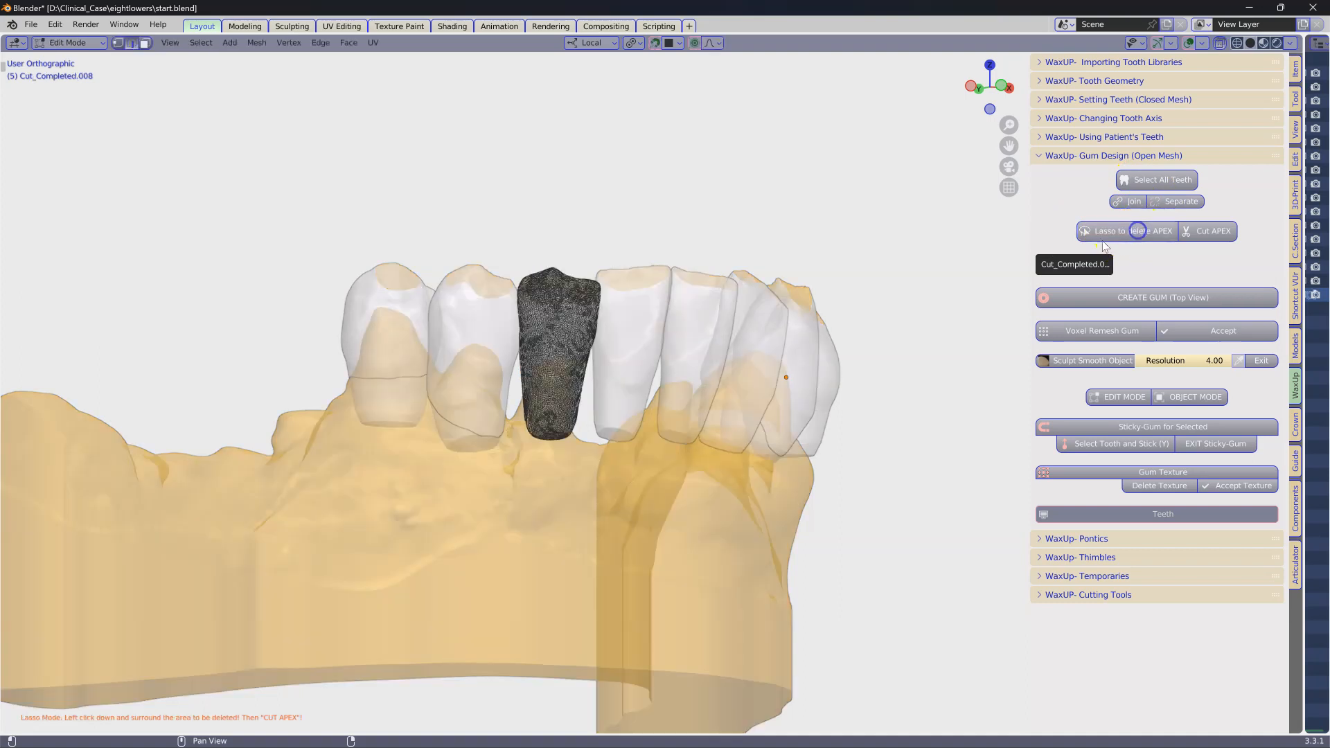
pyautogui.moveTo(517, 401)
pyautogui.mouseDown()
pyautogui.moveTo(579, 460)
pyautogui.moveTo(499, 452)
pyautogui.mouseUp()
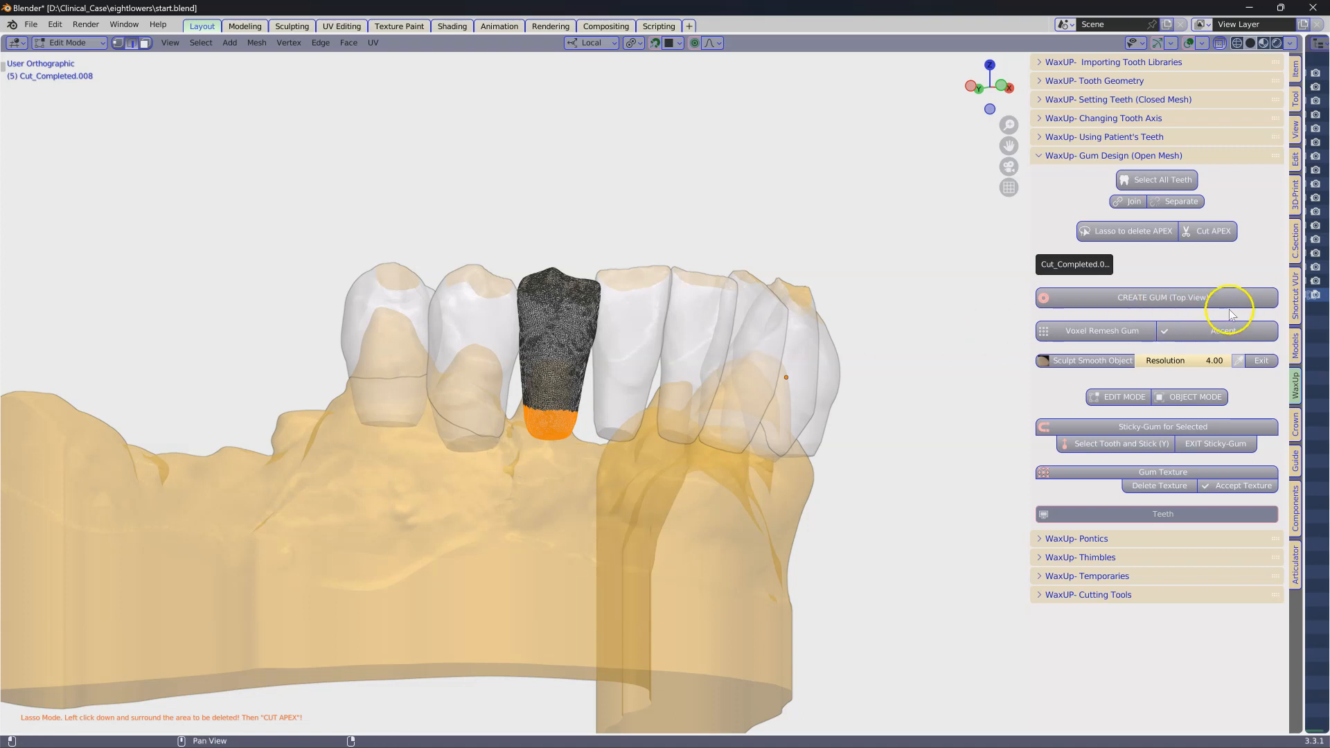
pyautogui.click(1221, 233)
# - Select the two central incisors, lasso both apices together and cut them off
pyautogui.moveTo(639, 380); pyautogui.dragTo(604, 395, button='middle')
pyautogui.keyDown('shift'); pyautogui.moveTo(730, 398); pyautogui.dragTo(688, 404, button='middle'); pyautogui.keyUp('shift')
pyautogui.keyDown('shift'); pyautogui.click(670, 360); pyautogui.keyUp('shift')
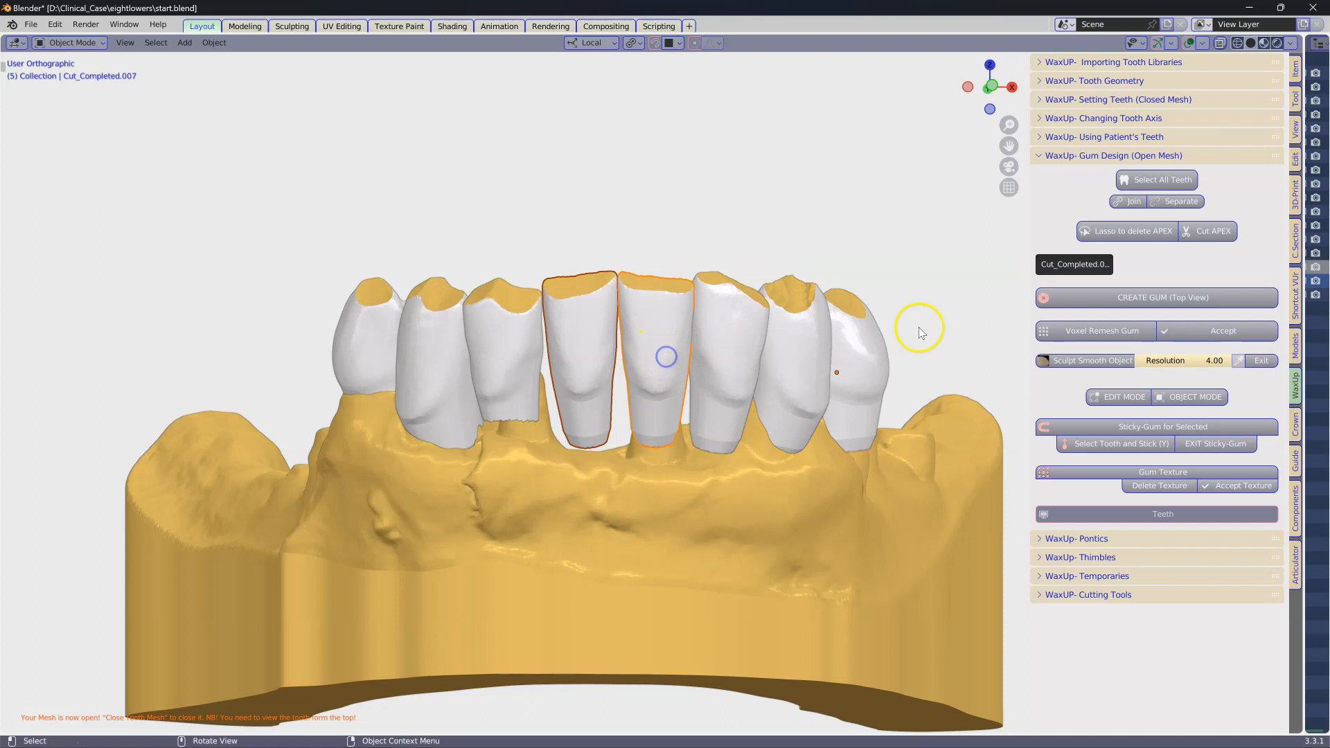
pyautogui.click(1137, 233)
pyautogui.moveTo(546, 406); pyautogui.dragTo(557, 413)
pyautogui.moveTo(712, 422); pyautogui.dragTo(541, 471)
pyautogui.click(1223, 230)
# - Select the third tooth from the right, lasso its apex and cut it off
pyautogui.moveTo(824, 383); pyautogui.dragTo(637, 415, button='middle')
pyautogui.click(733, 414)
pyautogui.scroll(1, 735, 415)
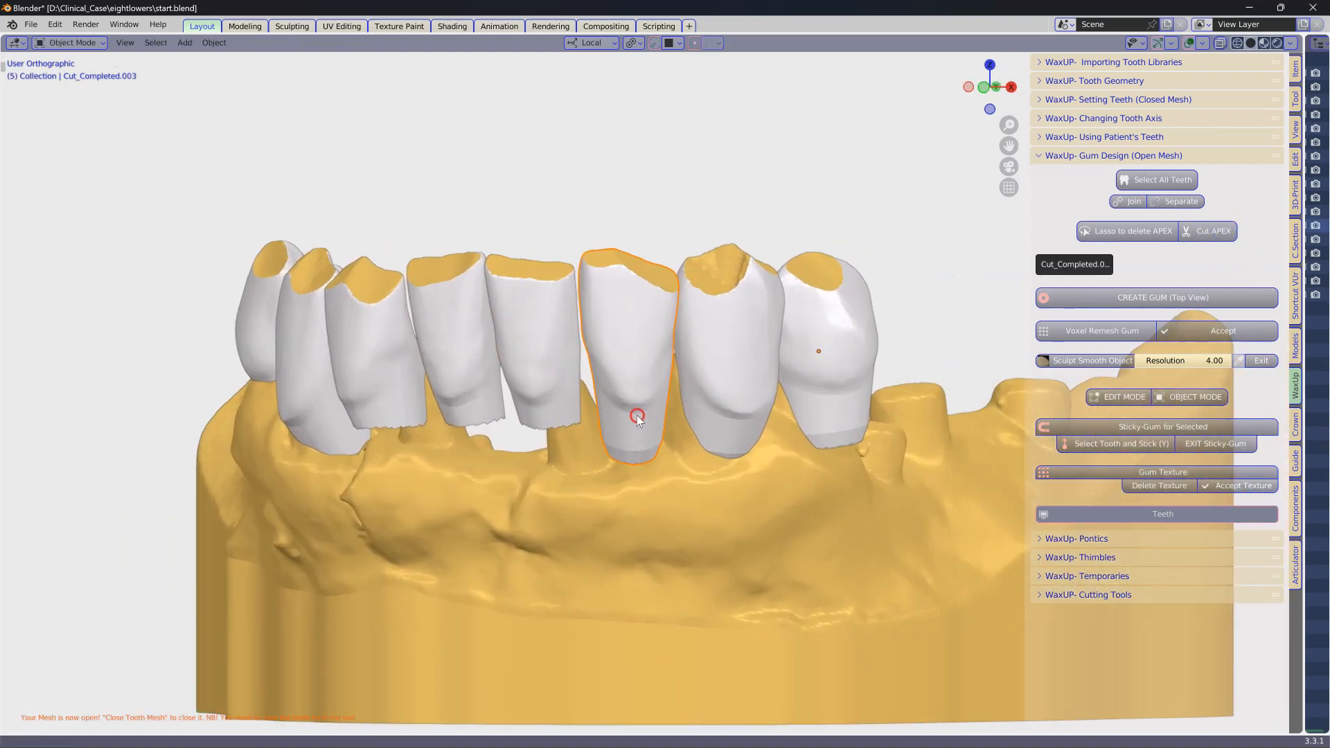
pyautogui.click(1117, 230)
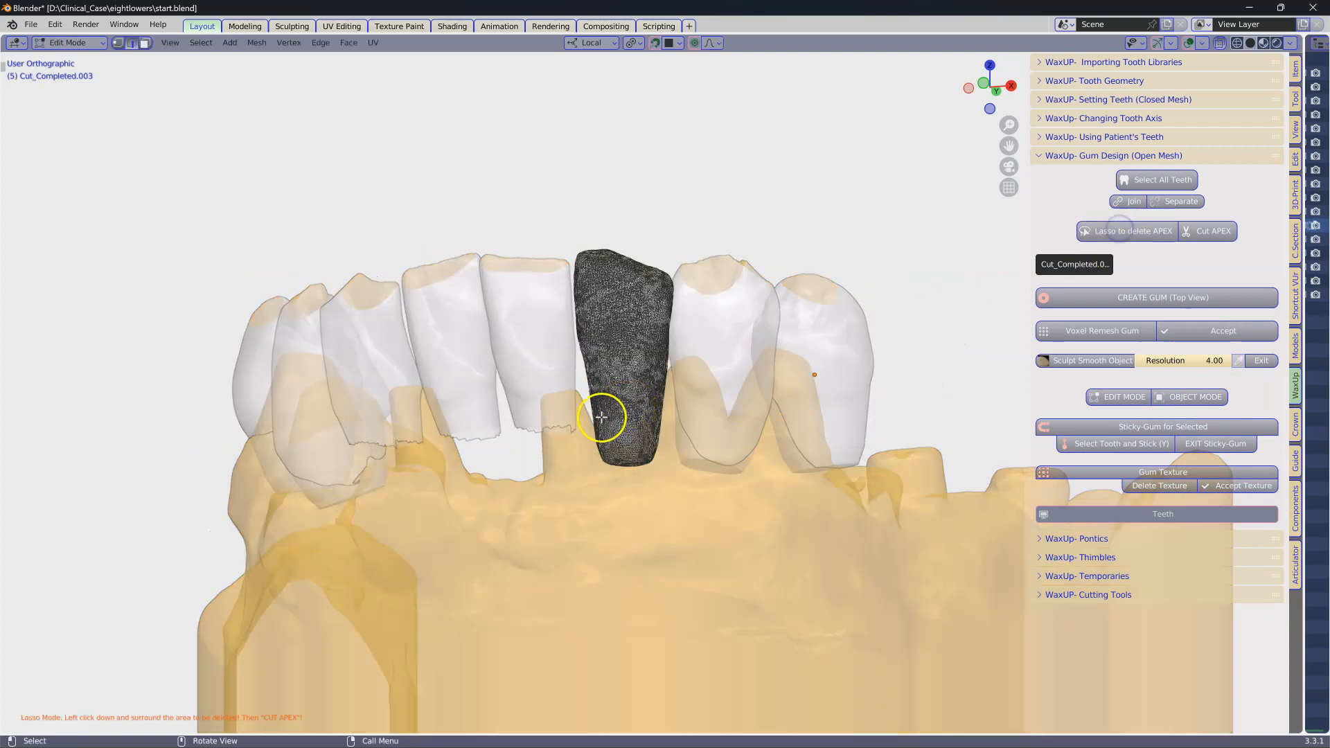
pyautogui.moveTo(578, 421)
pyautogui.mouseDown()
pyautogui.moveTo(680, 457)
pyautogui.moveTo(549, 502)
pyautogui.mouseUp()
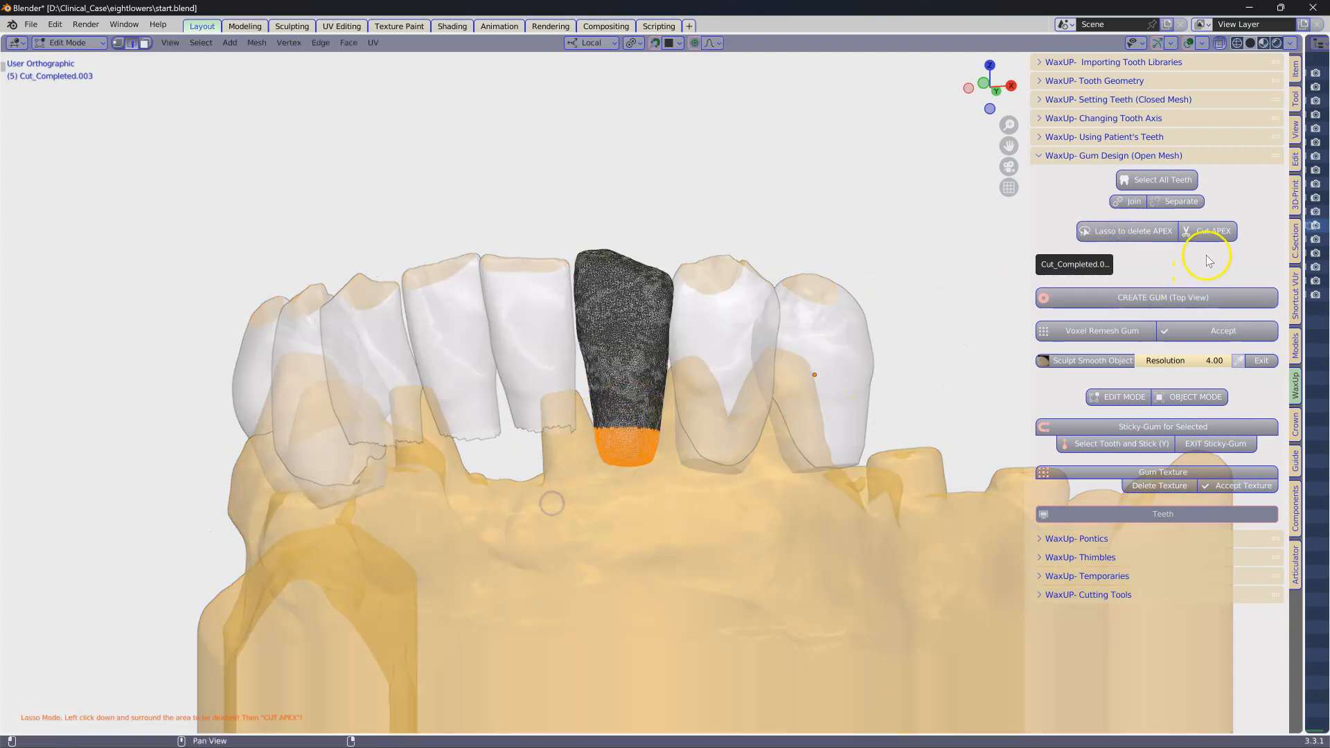
pyautogui.click(1219, 236)
# - Select the four incisors and create a custom gum for them
pyautogui.moveTo(695, 341); pyautogui.dragTo(629, 475, button='middle')
pyautogui.click(454, 350)
pyautogui.keyDown('shift'); pyautogui.click(509, 320); pyautogui.keyUp('shift')
pyautogui.keyDown('shift'); pyautogui.click(575, 312); pyautogui.keyUp('shift')
pyautogui.keyDown('shift'); pyautogui.click(629, 314); pyautogui.keyUp('shift')
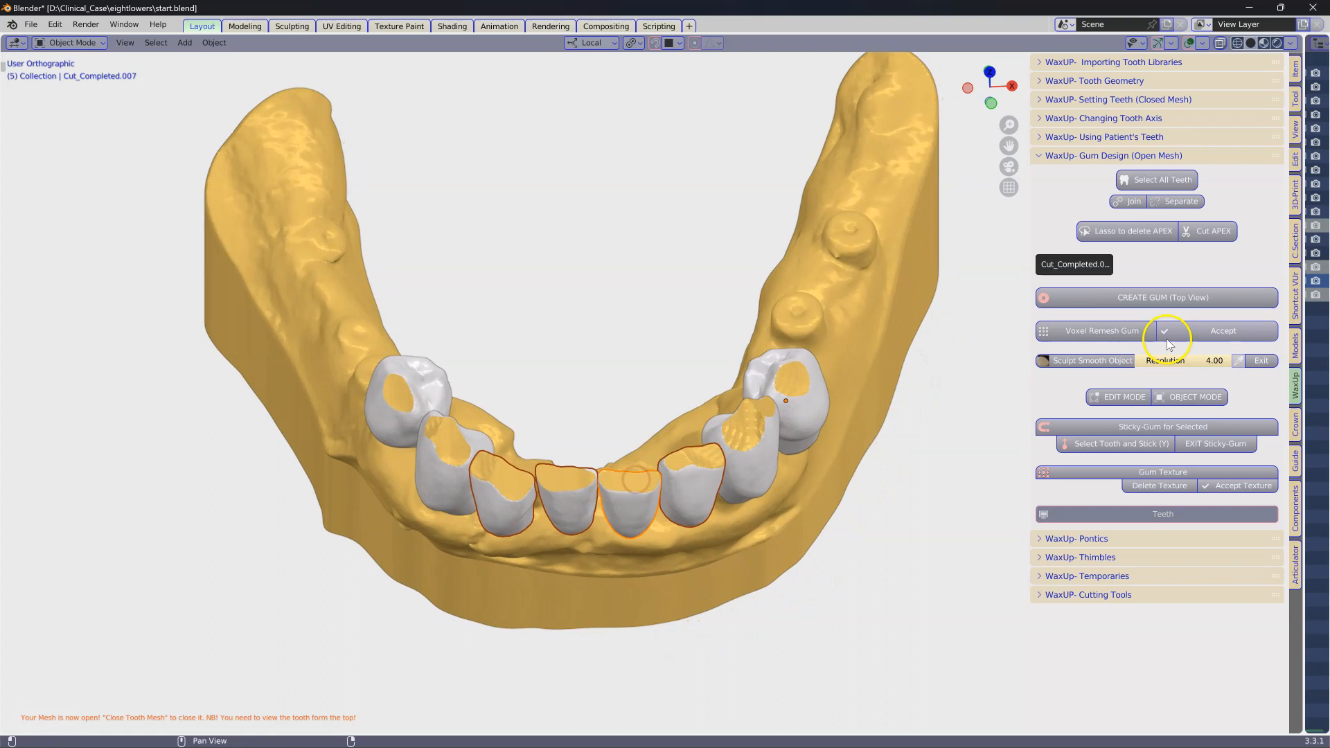
pyautogui.click(1123, 304)
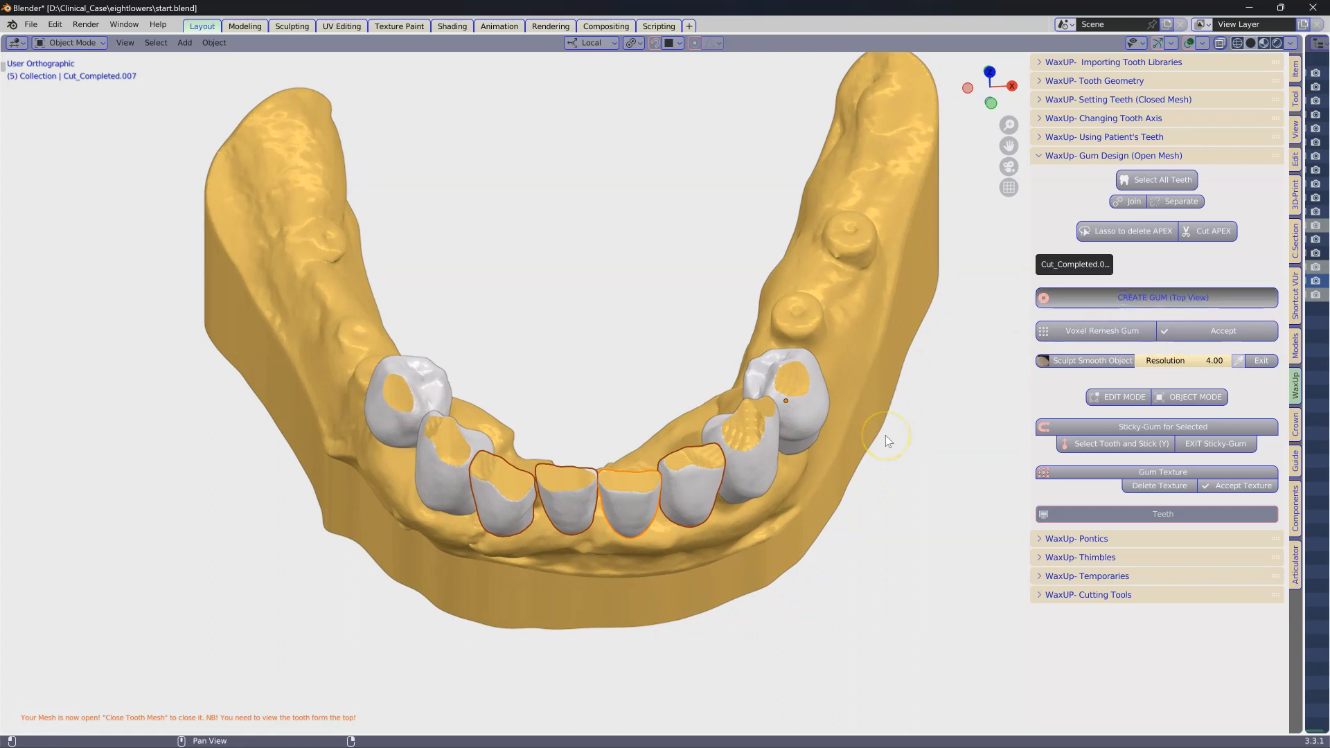
pyautogui.moveTo(812, 488); pyautogui.dragTo(639, 420, button='middle')
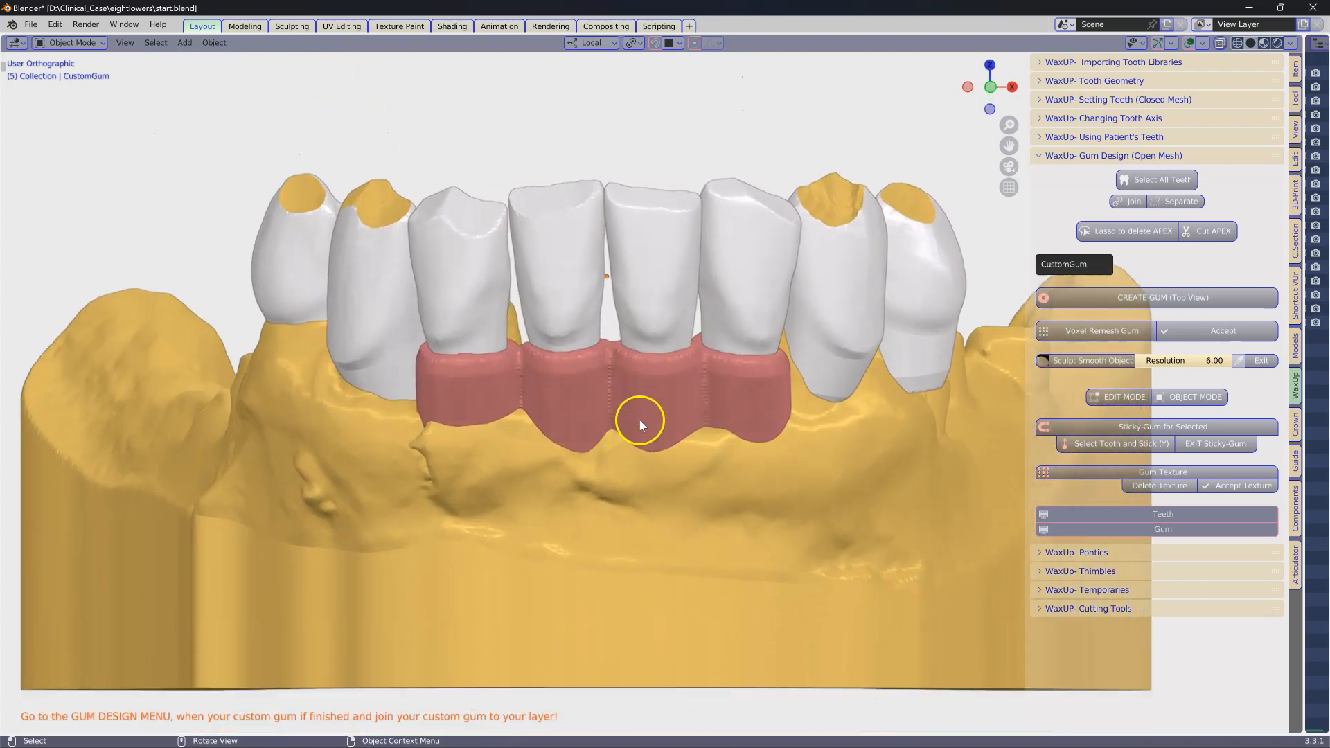
# - Smooth the custom gum with Sculpt Smooth Object using a 136 px brush radius, working on the facial and lingual sides
pyautogui.click(606, 397)
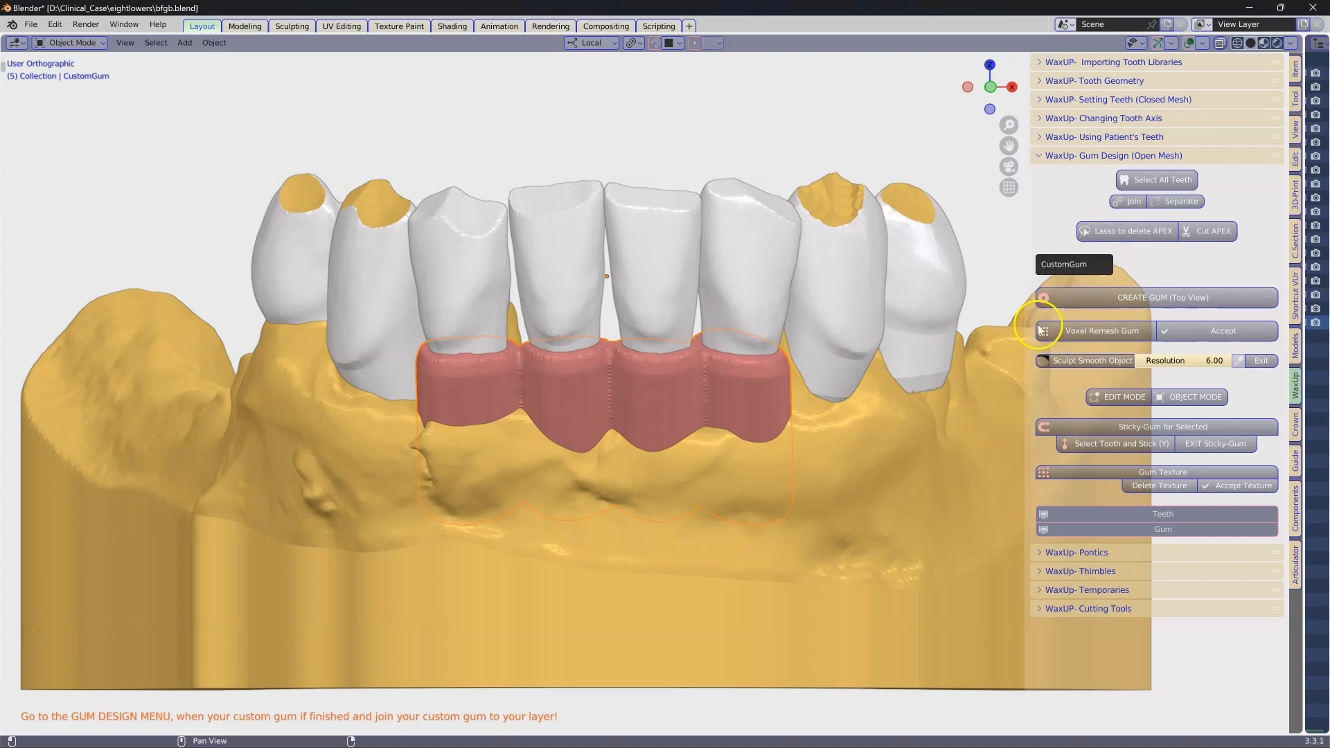
pyautogui.click(1078, 360)
pyautogui.rightClick(748, 386)
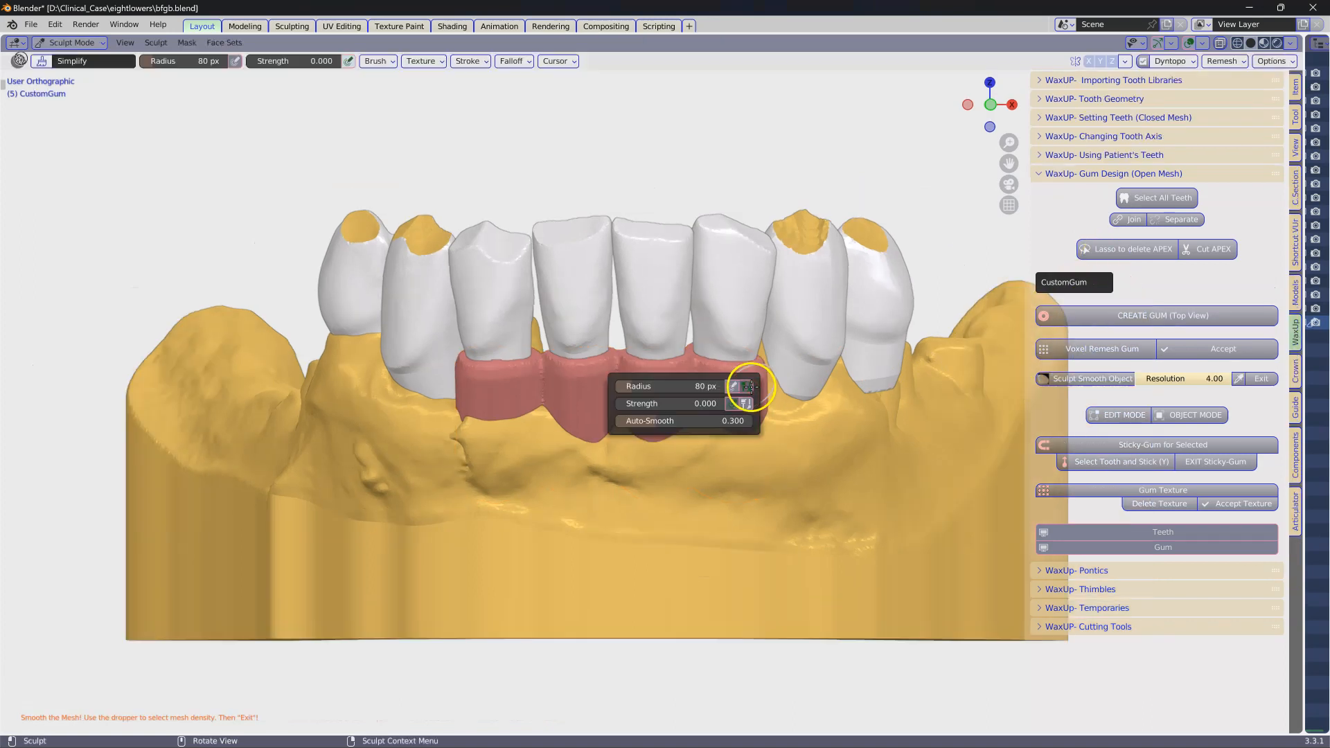
pyautogui.moveTo(724, 377); pyautogui.dragTo(629, 381)
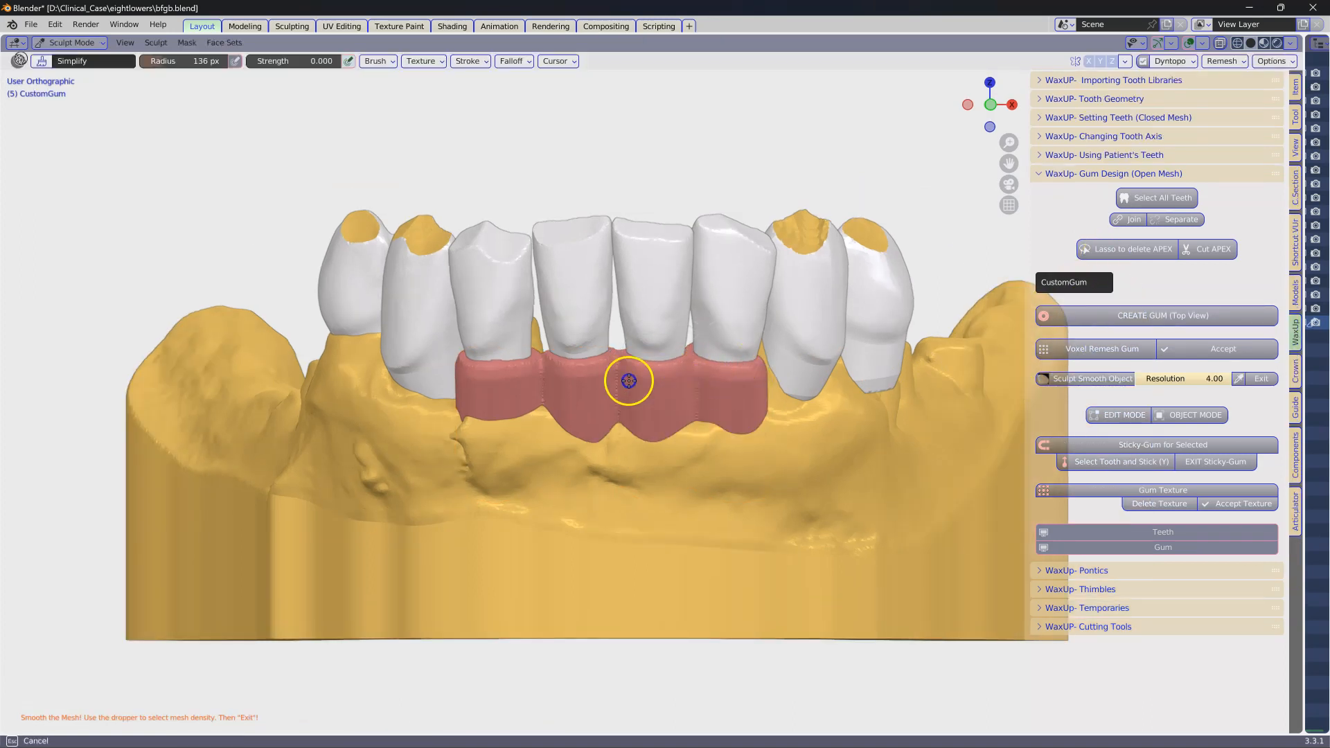
pyautogui.moveTo(757, 377); pyautogui.dragTo(531, 457, button='middle')
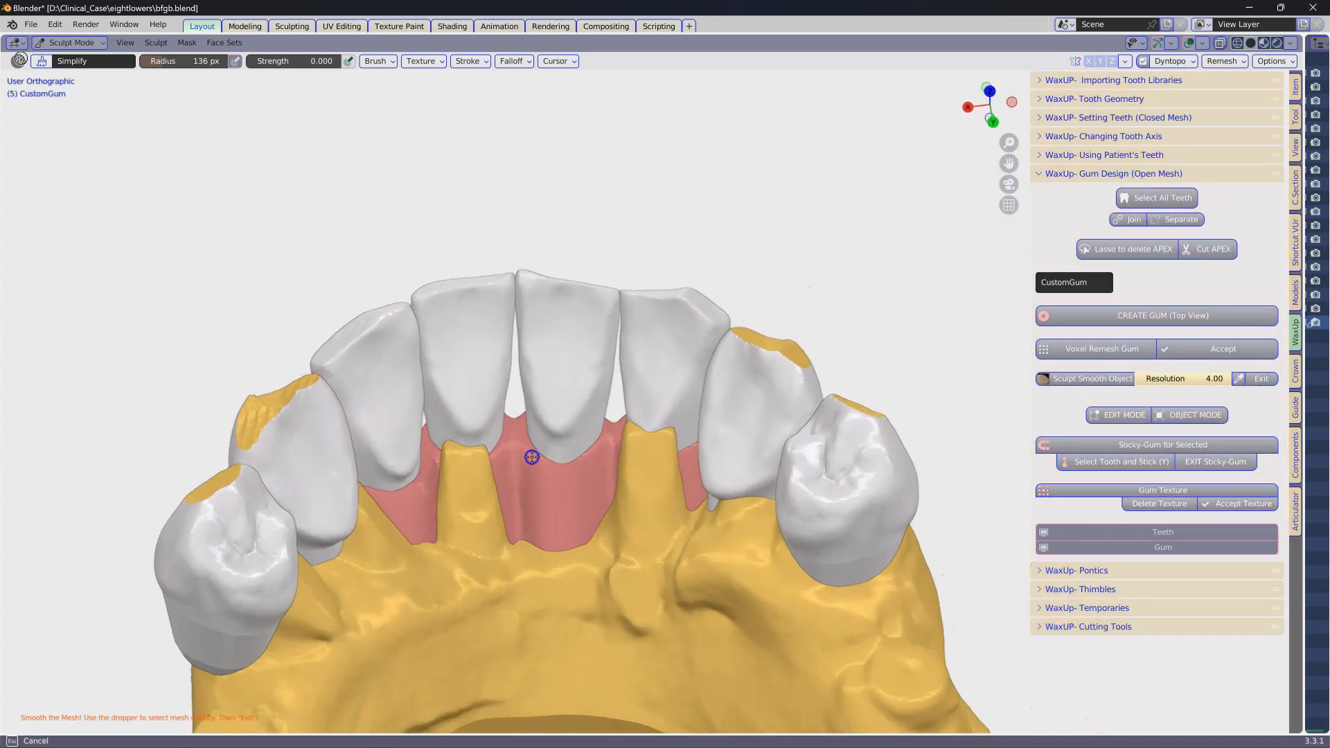
pyautogui.moveTo(689, 564); pyautogui.dragTo(1039, 401, button='middle')
pyautogui.click(1263, 379)
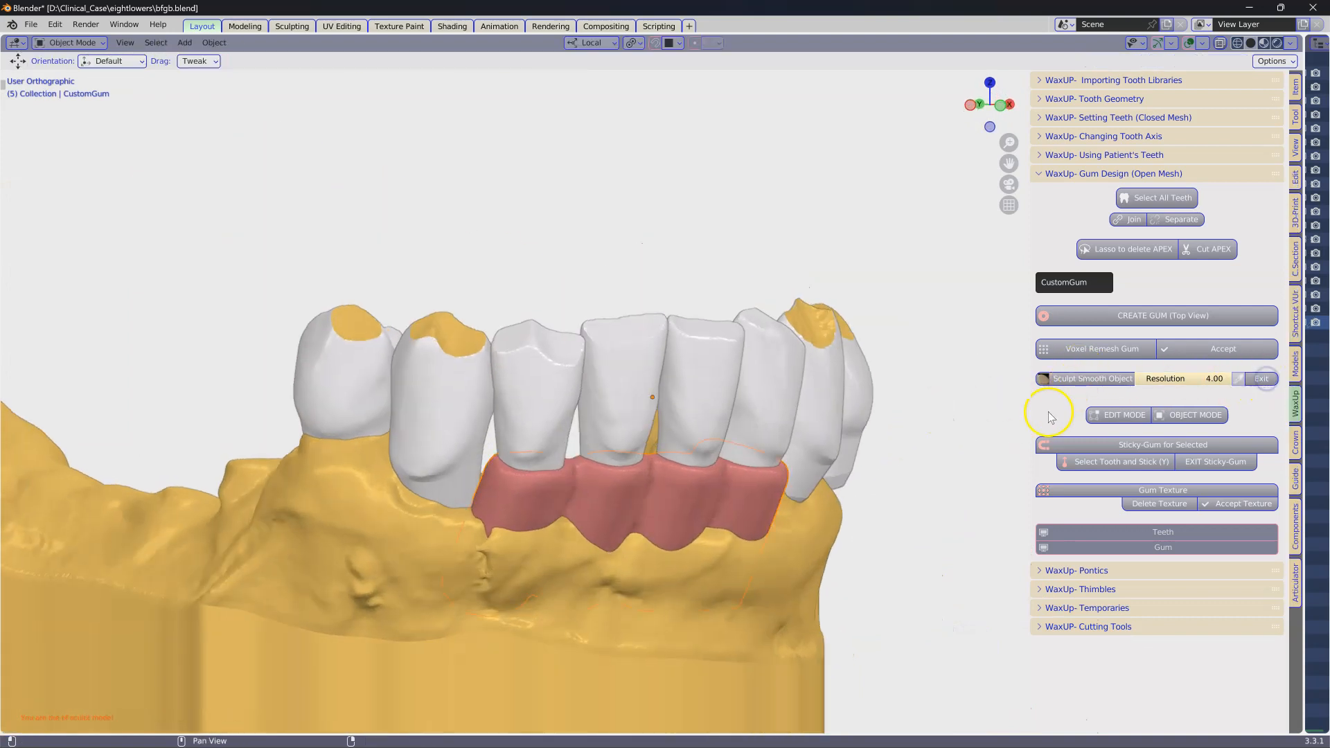
# - In Edit Mode, pull the gum's upper edge up between the four incisors with proportional moves to form three papillae
pyautogui.click(1114, 415)
pyautogui.moveTo(588, 490); pyautogui.dragTo(506, 420, button='middle')
pyautogui.press('g')
pyautogui.scroll(-5, 550, 400)
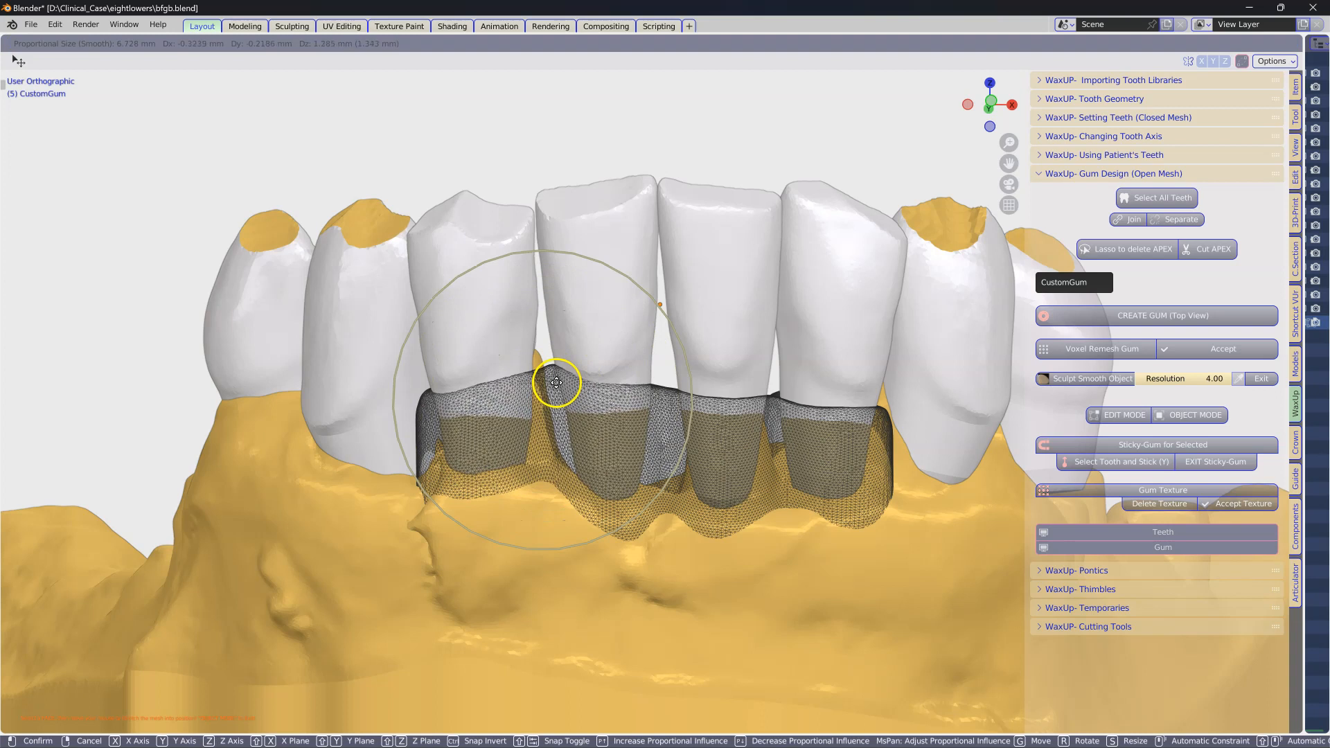
pyautogui.scroll(3, 550, 375)
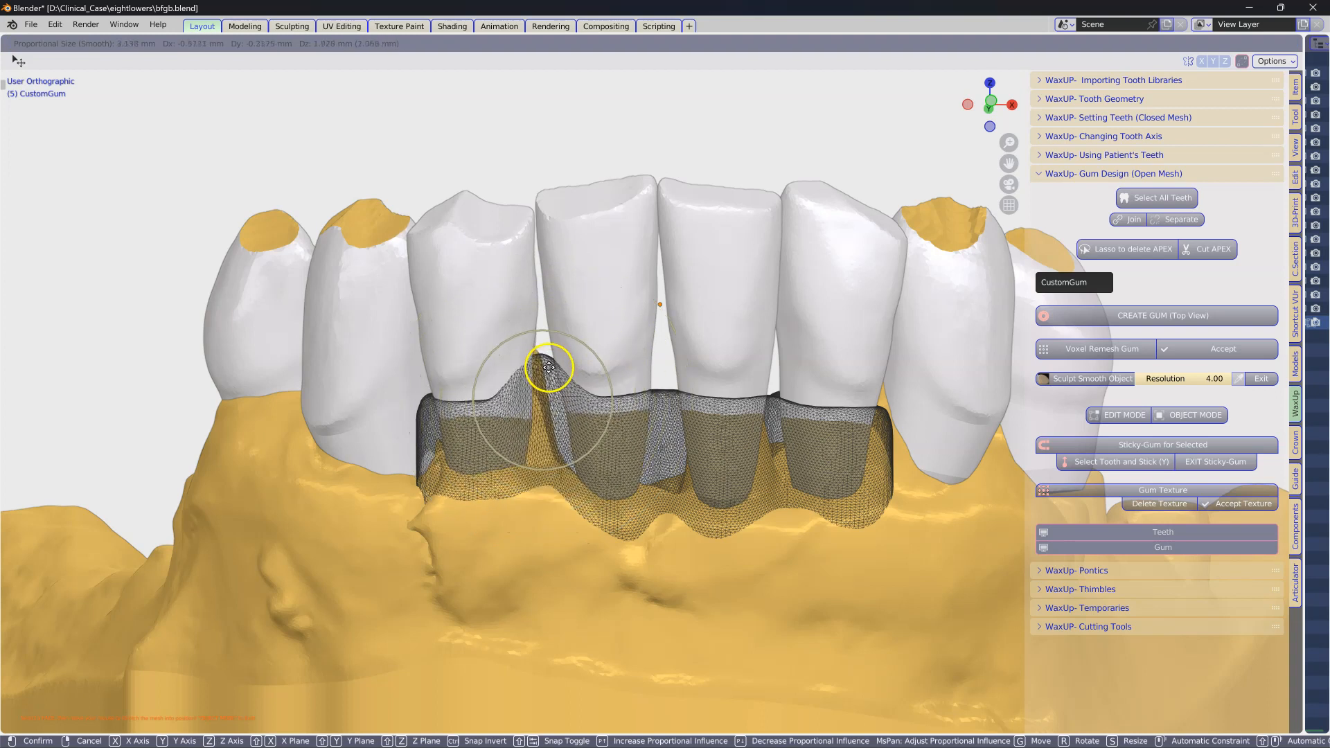
pyautogui.click(556, 360)
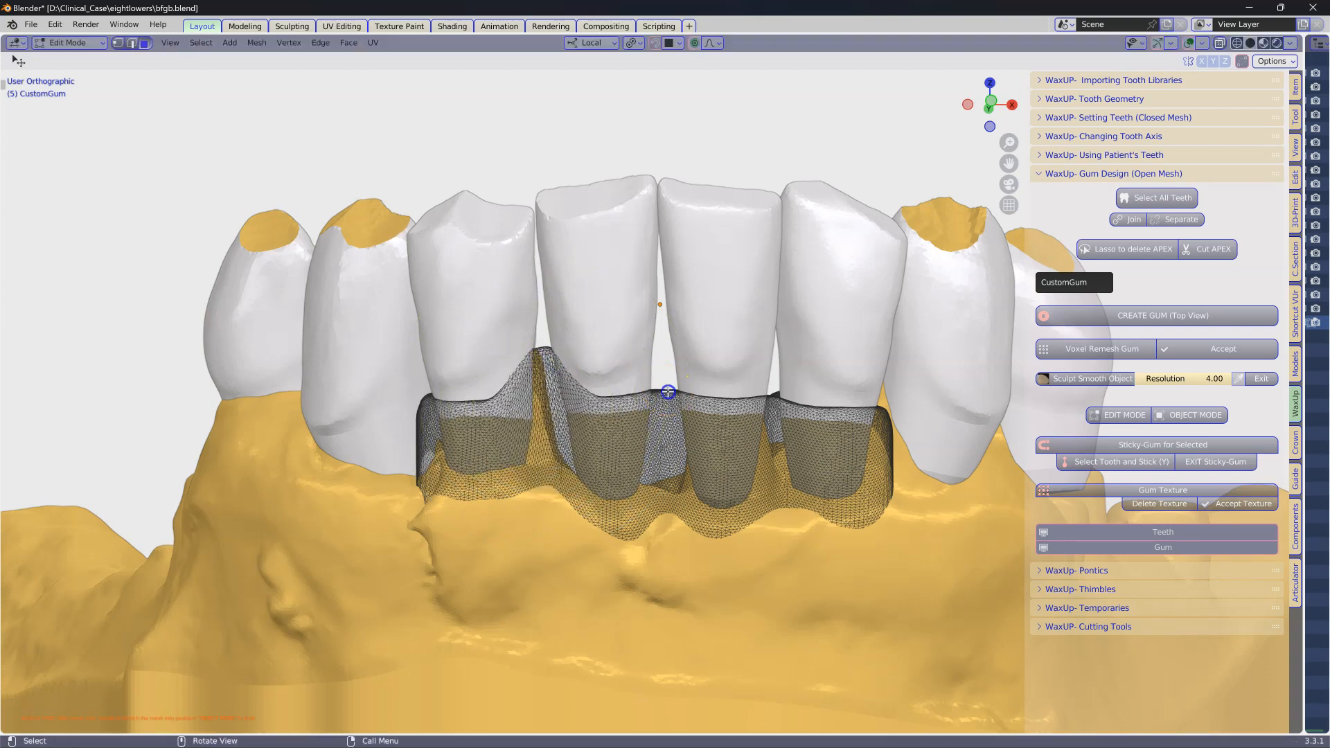
pyautogui.press('g')
pyautogui.click(663, 347)
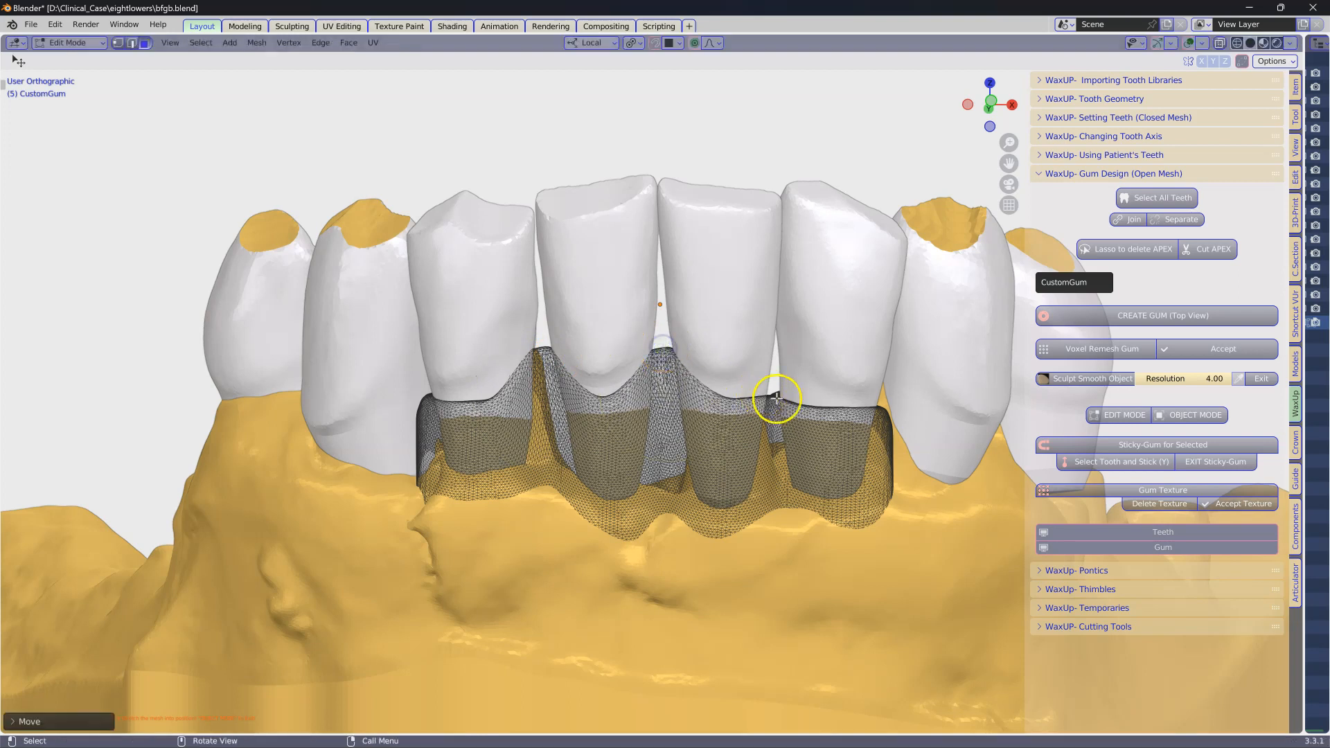
pyautogui.press('g')
pyautogui.click(779, 353)
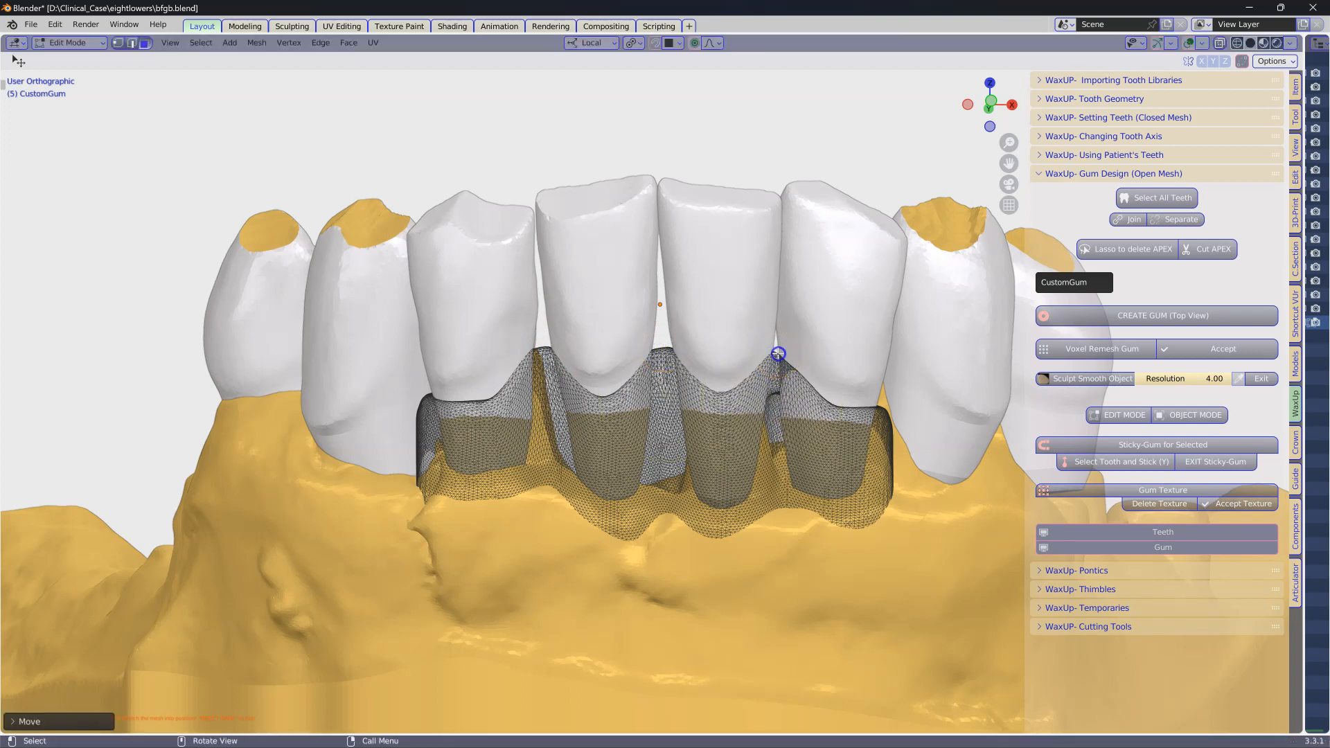
# - Pull up both outer ends of the gum toward the neighbouring canines and return to Object Mode
pyautogui.moveTo(885, 406)
pyautogui.mouseDown(button='middle')
pyautogui.moveTo(859, 405)
pyautogui.moveTo(884, 401)
pyautogui.mouseUp(button='middle')
pyautogui.press('g')
pyautogui.click(907, 380)
pyautogui.moveTo(706, 416); pyautogui.dragTo(780, 418, button='middle')
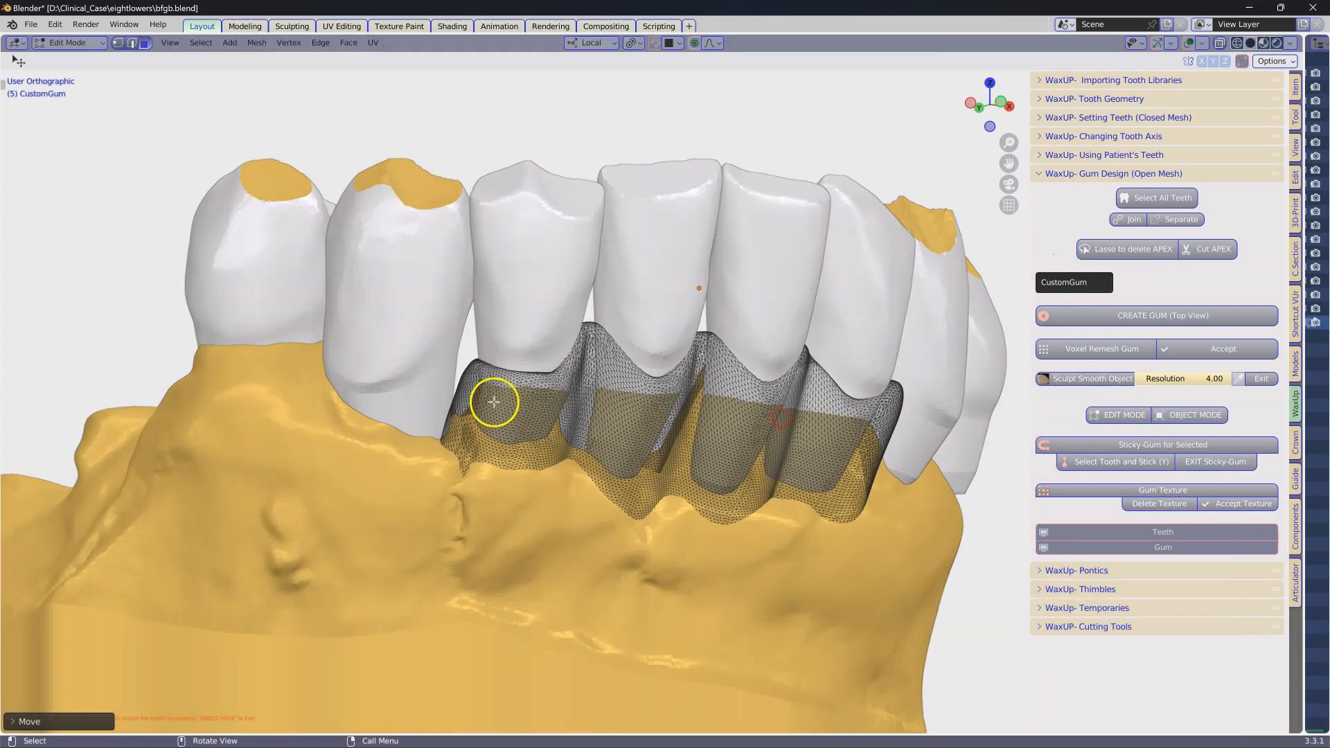
pyautogui.click(471, 367)
pyautogui.press('g')
pyautogui.click(455, 333)
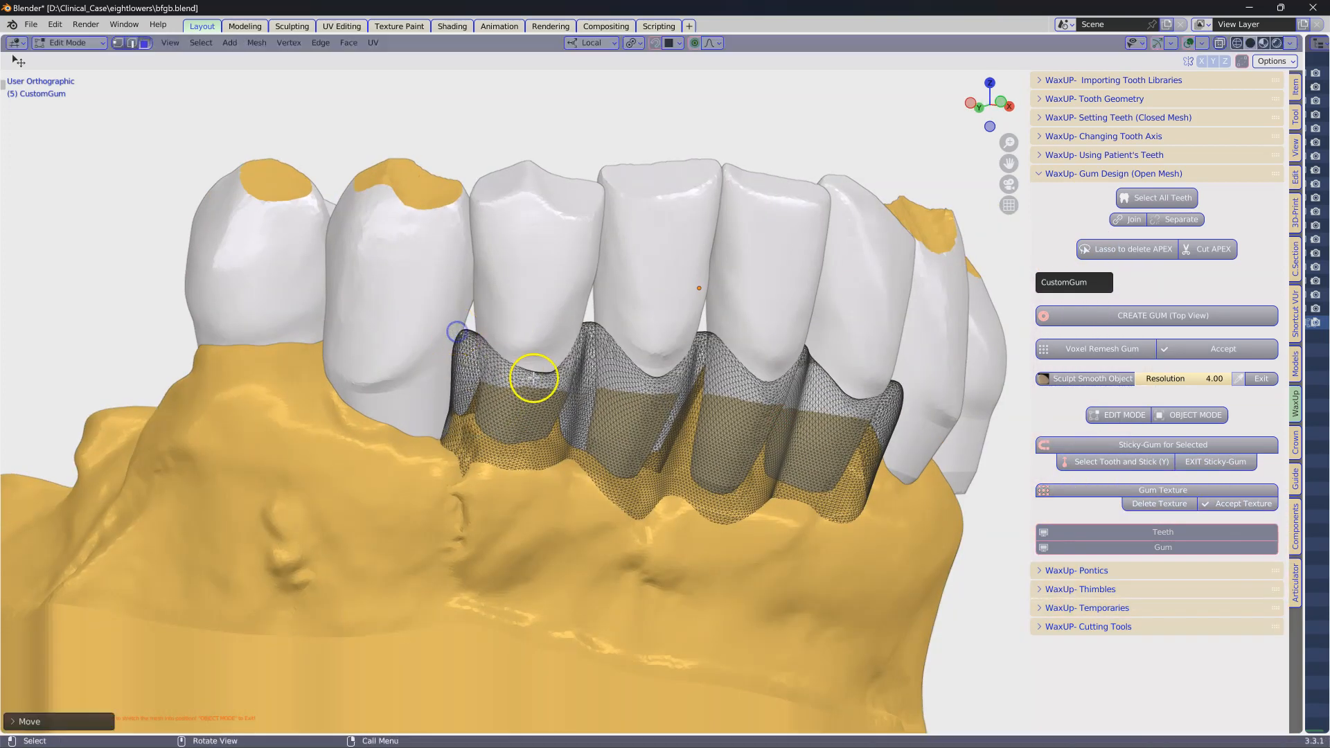
pyautogui.moveTo(701, 415); pyautogui.dragTo(751, 410, button='middle')
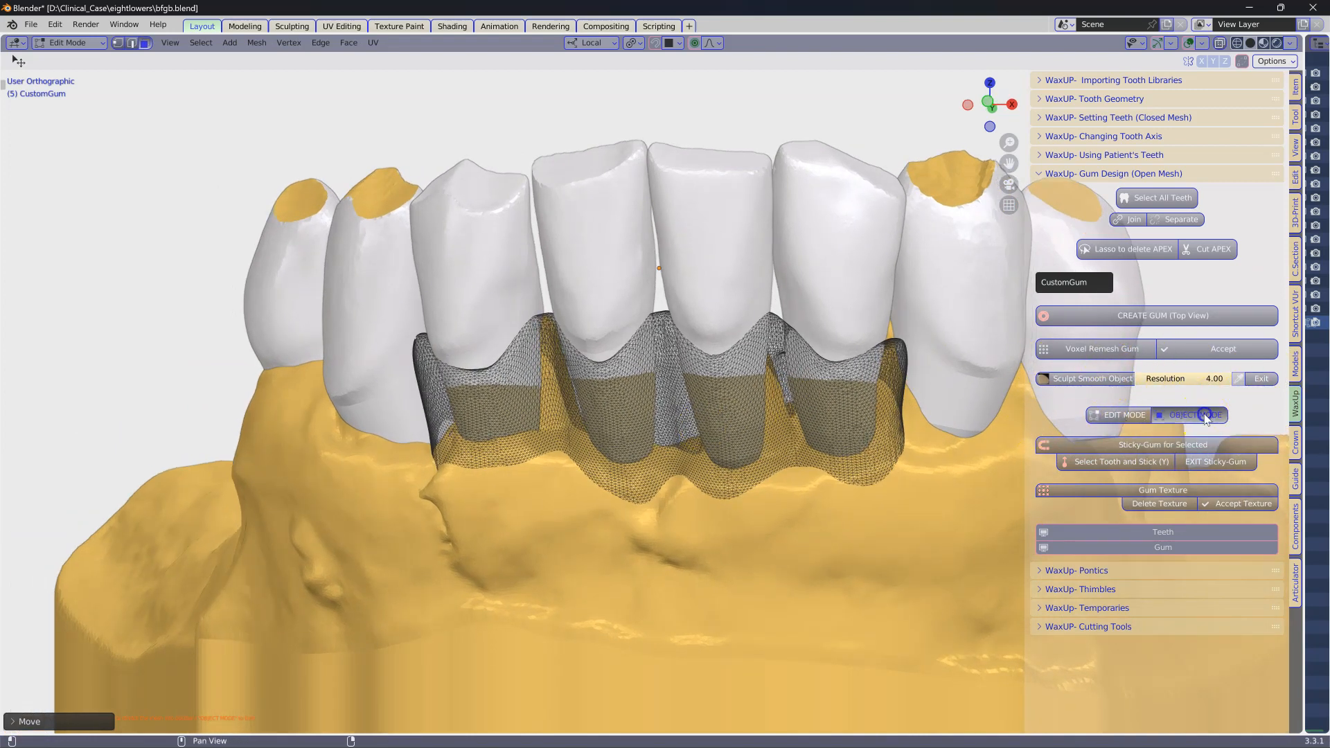
pyautogui.click(1205, 415)
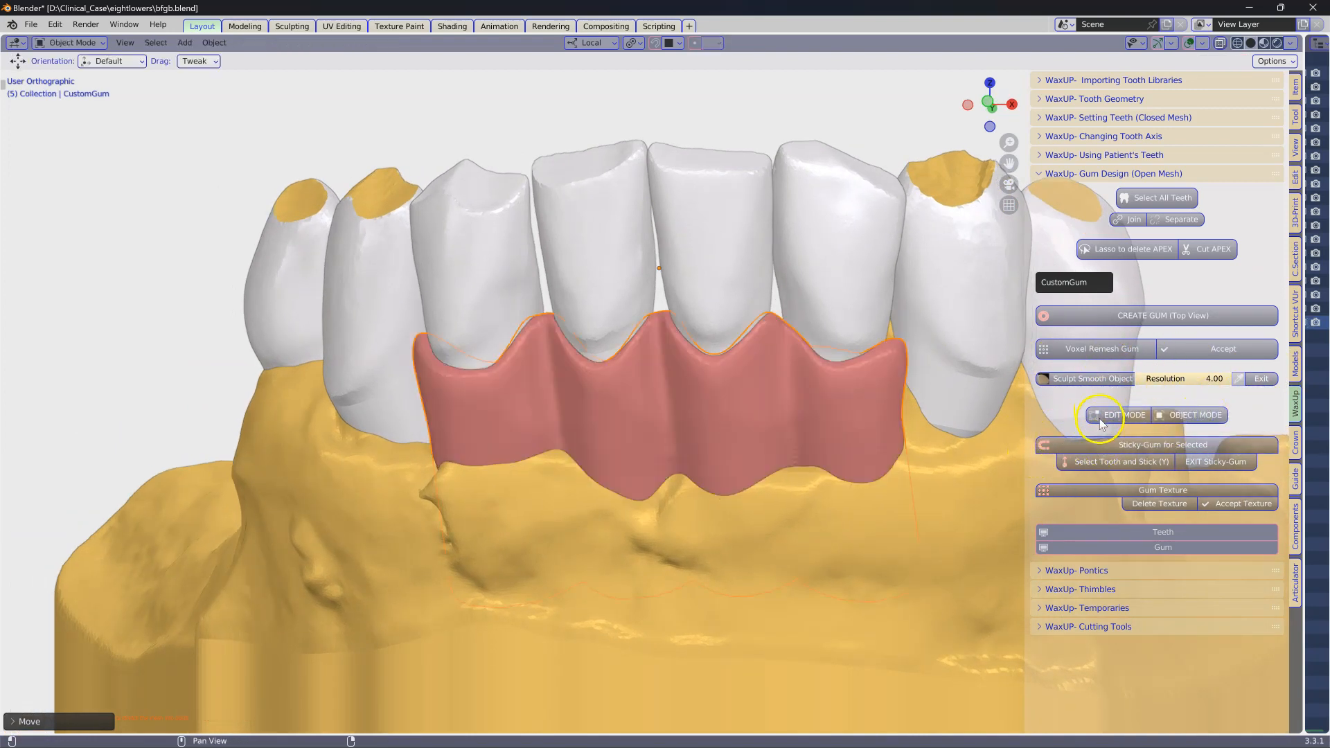
# - Smooth the reshaped papillae and outer gum edges with Sculpt Smooth Object at an 83 px brush radius
pyautogui.click(1079, 379)
pyautogui.rightClick(707, 387)
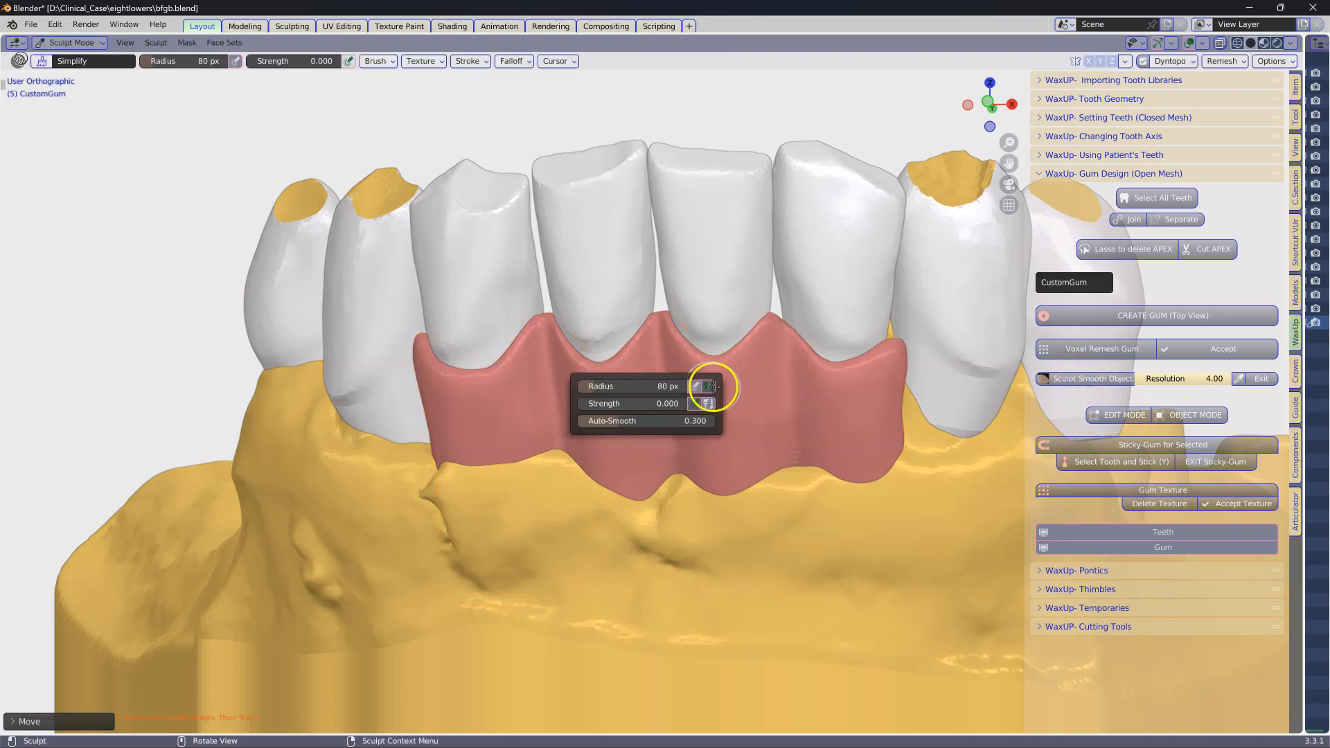
pyautogui.moveTo(705, 334); pyautogui.dragTo(741, 354)
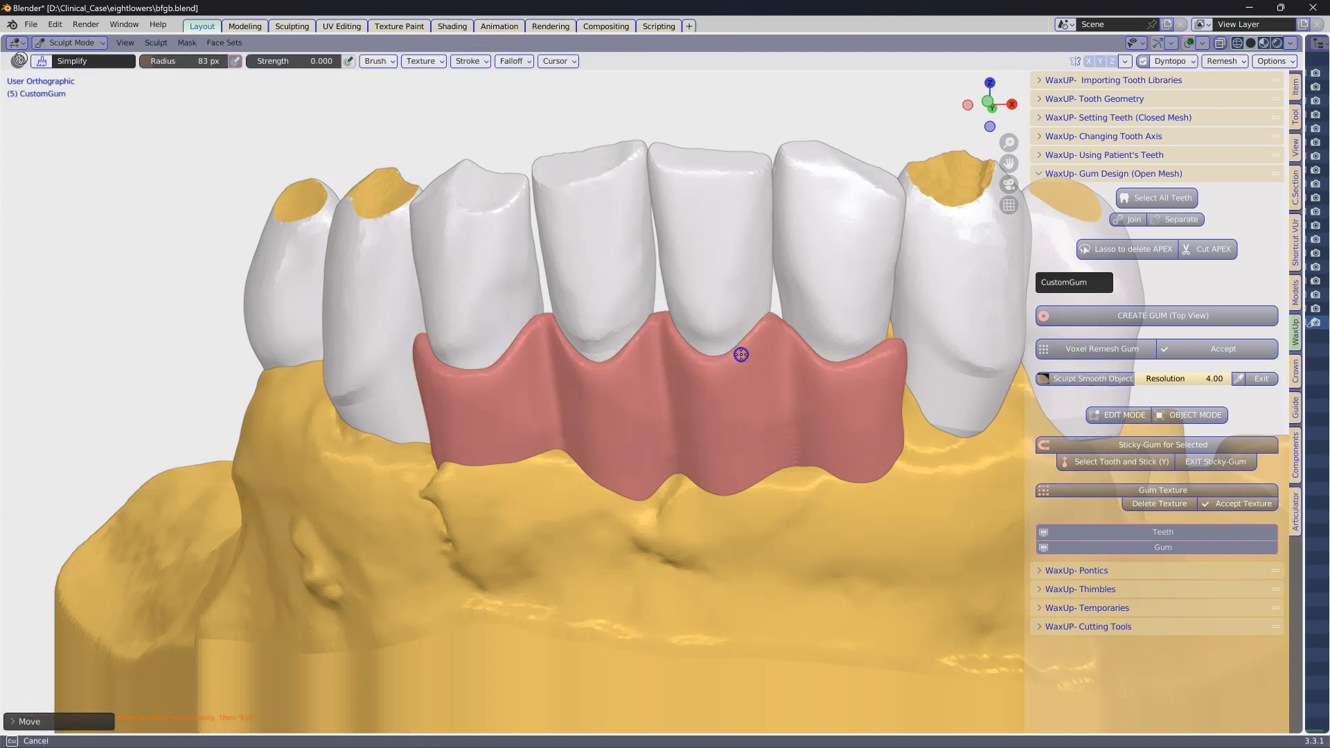
pyautogui.moveTo(881, 364); pyautogui.dragTo(867, 376)
pyautogui.moveTo(908, 335)
pyautogui.mouseDown(button='middle')
pyautogui.moveTo(906, 392)
pyautogui.moveTo(870, 420)
pyautogui.mouseUp(button='middle')
pyautogui.moveTo(866, 425); pyautogui.dragTo(899, 412)
pyautogui.moveTo(899, 412); pyautogui.dragTo(597, 442, button='middle')
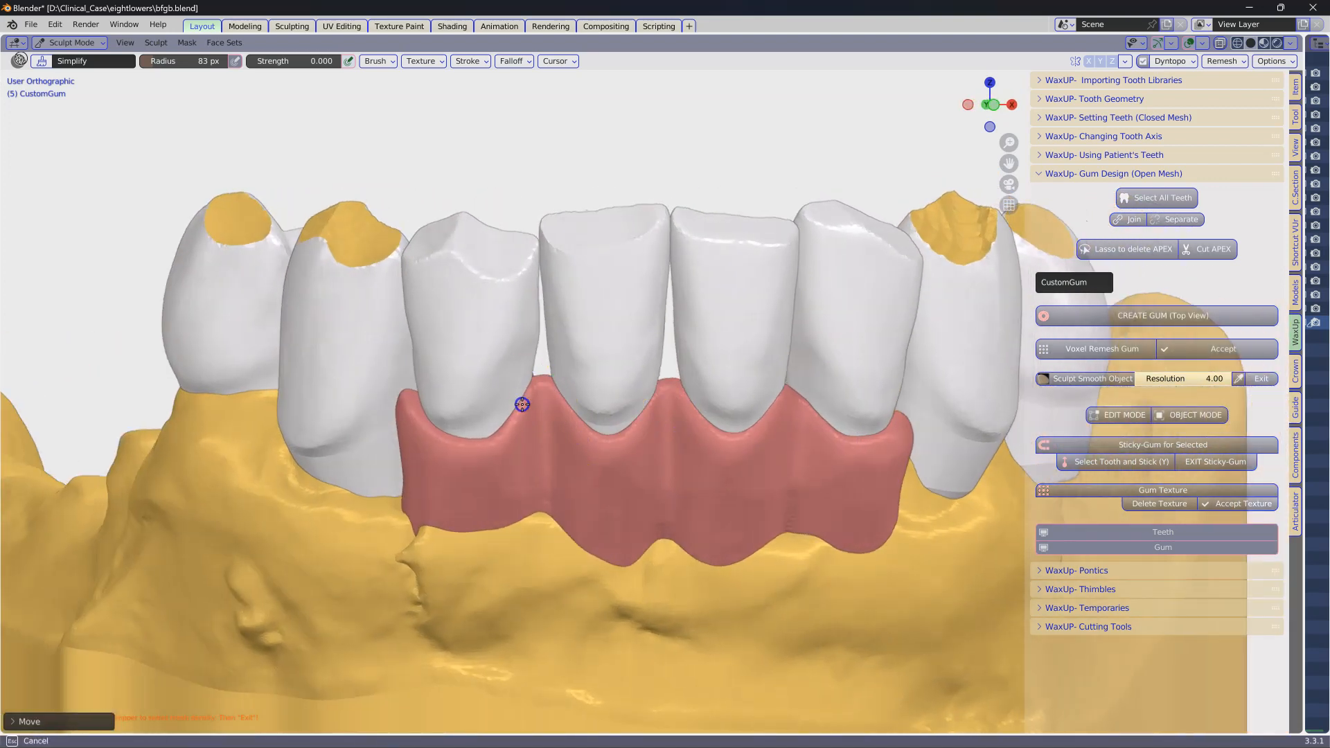
pyautogui.moveTo(434, 383); pyautogui.dragTo(1031, 404, button='middle')
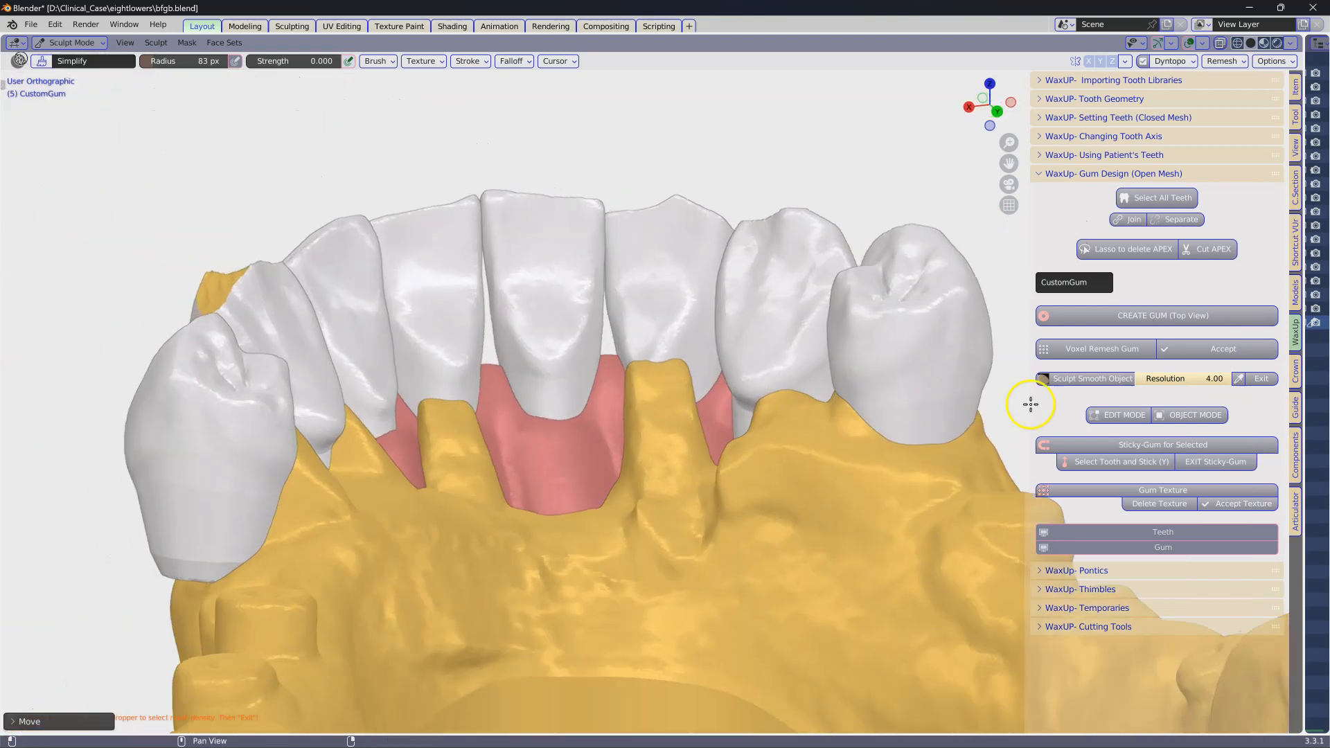
pyautogui.click(1259, 381)
# - From the lingual side, pull the gum out through the abutment post near the right lateral tooth with a wide proportional move
pyautogui.moveTo(594, 451)
pyautogui.mouseDown(button='middle')
pyautogui.moveTo(1014, 382)
pyautogui.moveTo(1058, 388)
pyautogui.mouseUp(button='middle')
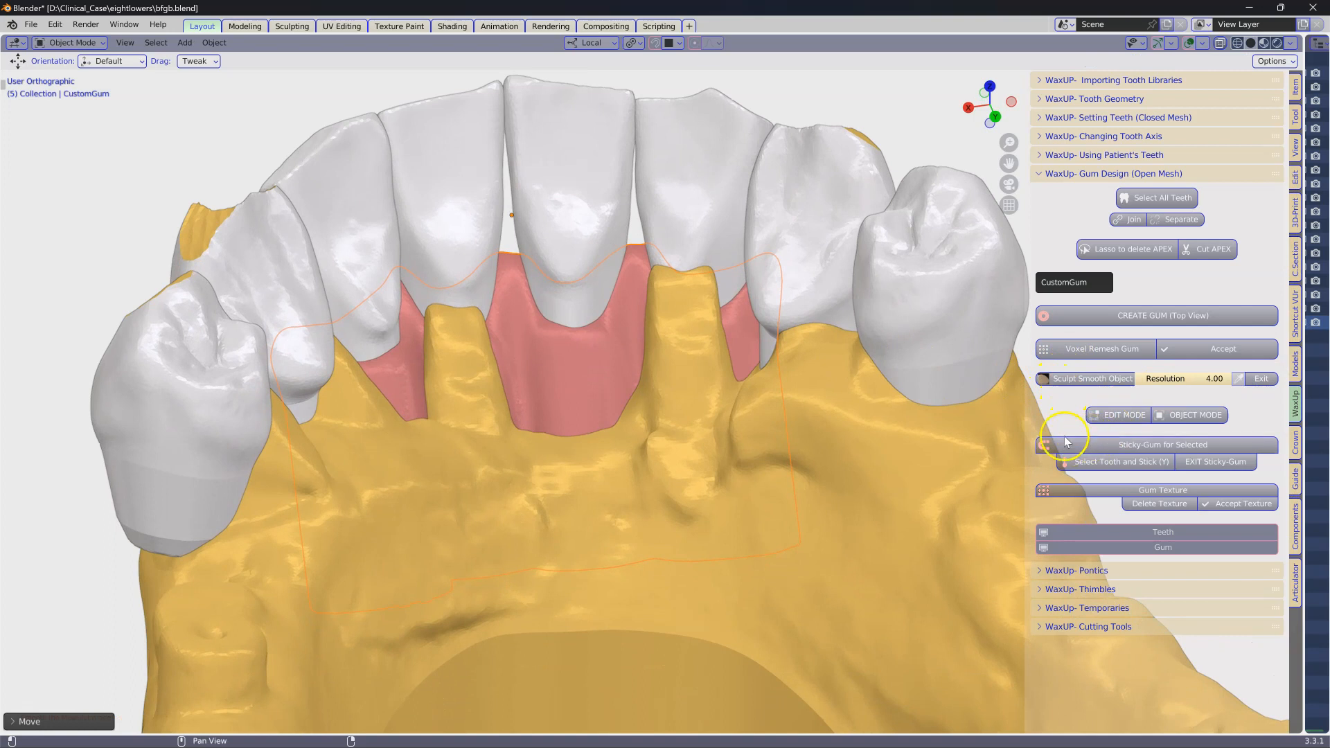
pyautogui.click(1120, 417)
pyautogui.moveTo(623, 406); pyautogui.dragTo(669, 381, button='middle')
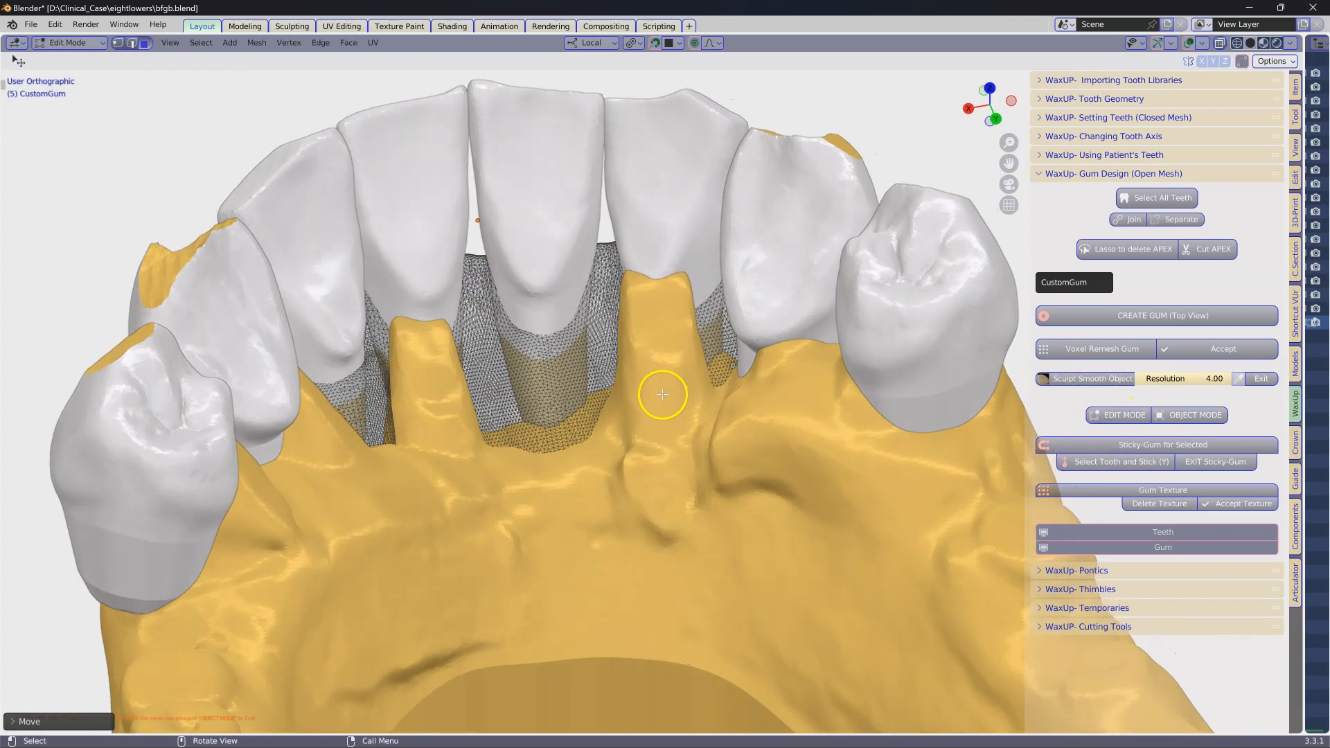
pyautogui.click(662, 394)
pyautogui.press('g')
pyautogui.scroll(-5, 662, 395)
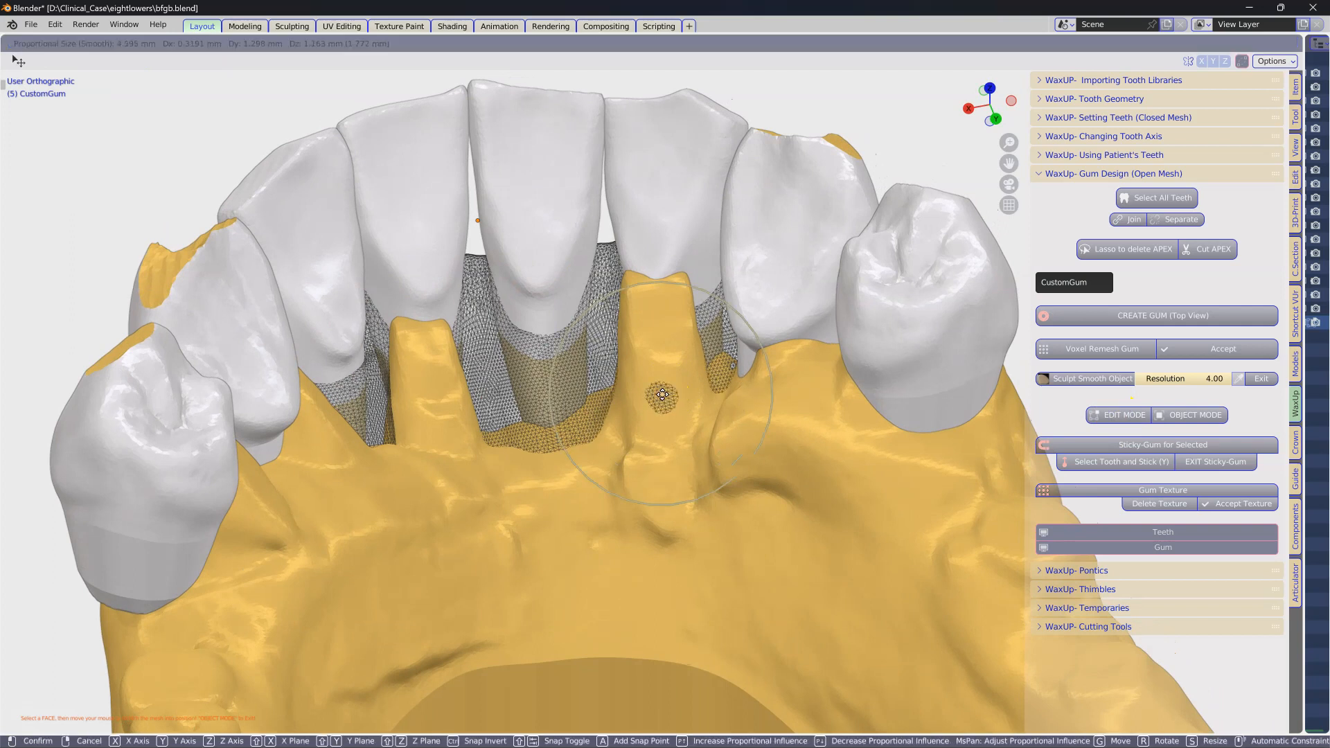
pyautogui.scroll(-2, 662, 394)
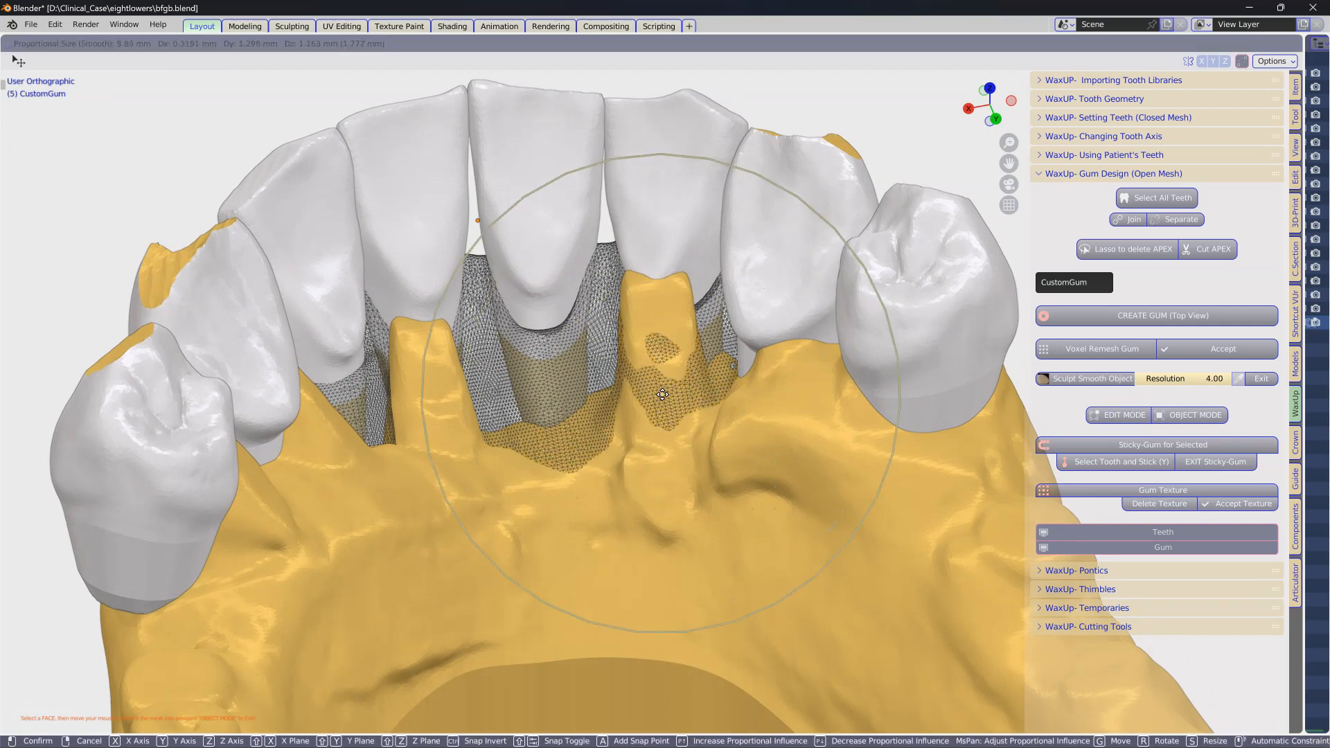
pyautogui.click(662, 395)
# - Try to pull the gum higher up the same abutment post, and undo the last move
pyautogui.click(663, 309)
pyautogui.press('g')
pyautogui.click(663, 309)
pyautogui.moveTo(695, 332)
pyautogui.mouseDown(button='middle')
pyautogui.moveTo(671, 371)
pyautogui.moveTo(677, 348)
pyautogui.moveTo(697, 357)
pyautogui.mouseUp(button='middle')
pyautogui.hotkey('ctrl', 'z')
# - Pull the remaining lingual gum outward around both abutment posts and return to Object Mode
pyautogui.moveTo(648, 417); pyautogui.dragTo(652, 415)
pyautogui.moveTo(652, 415); pyautogui.dragTo(600, 424, button='middle')
pyautogui.moveTo(469, 369); pyautogui.dragTo(443, 370)
pyautogui.moveTo(448, 347); pyautogui.dragTo(635, 348, button='middle')
pyautogui.click(1187, 351)
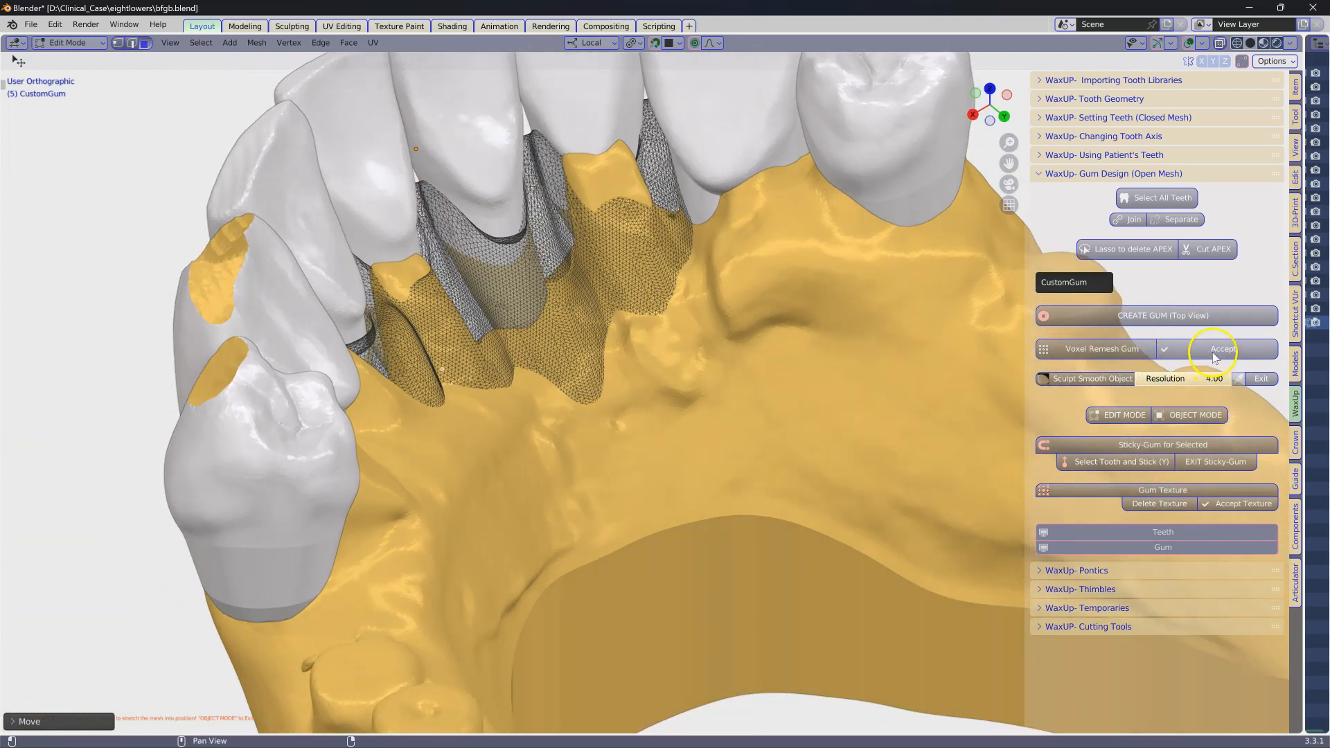
pyautogui.click(1203, 415)
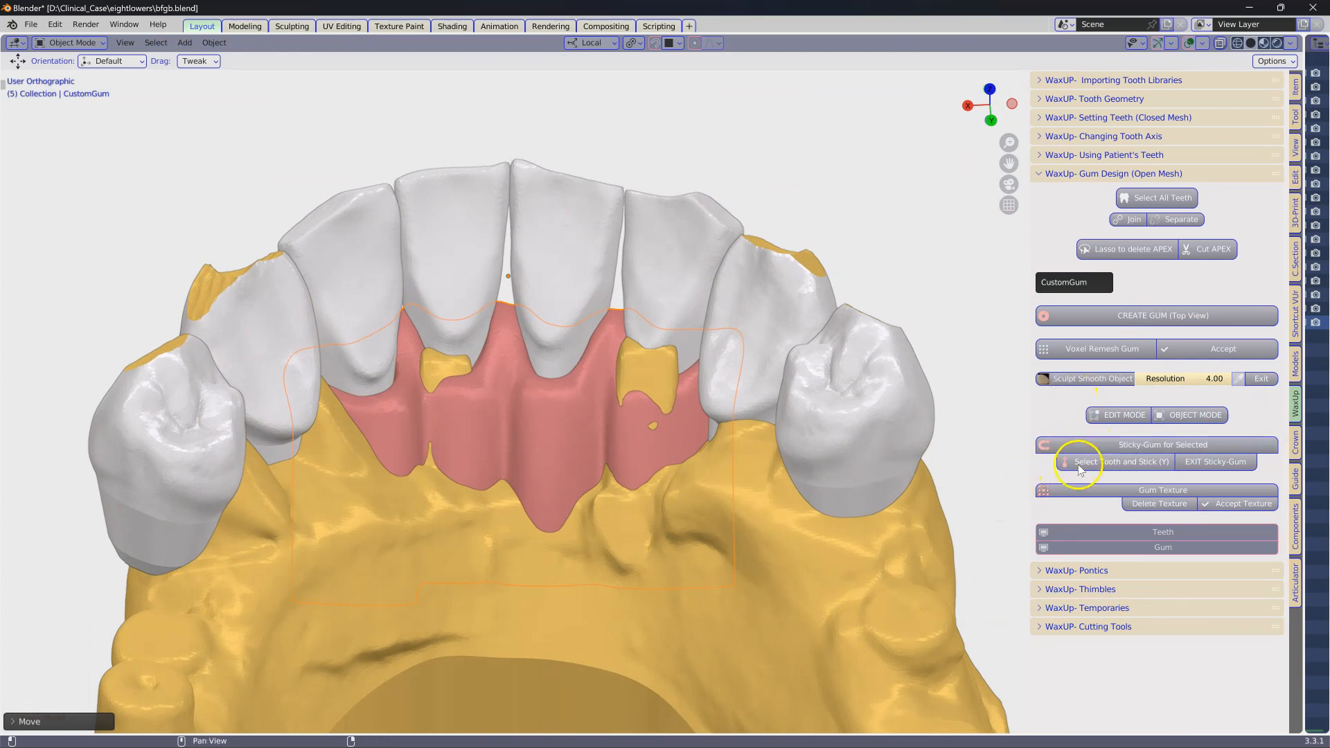
# - Close the two small holes in the front of the gum by sculpting and smooth its facial surface
pyautogui.click(1070, 380)
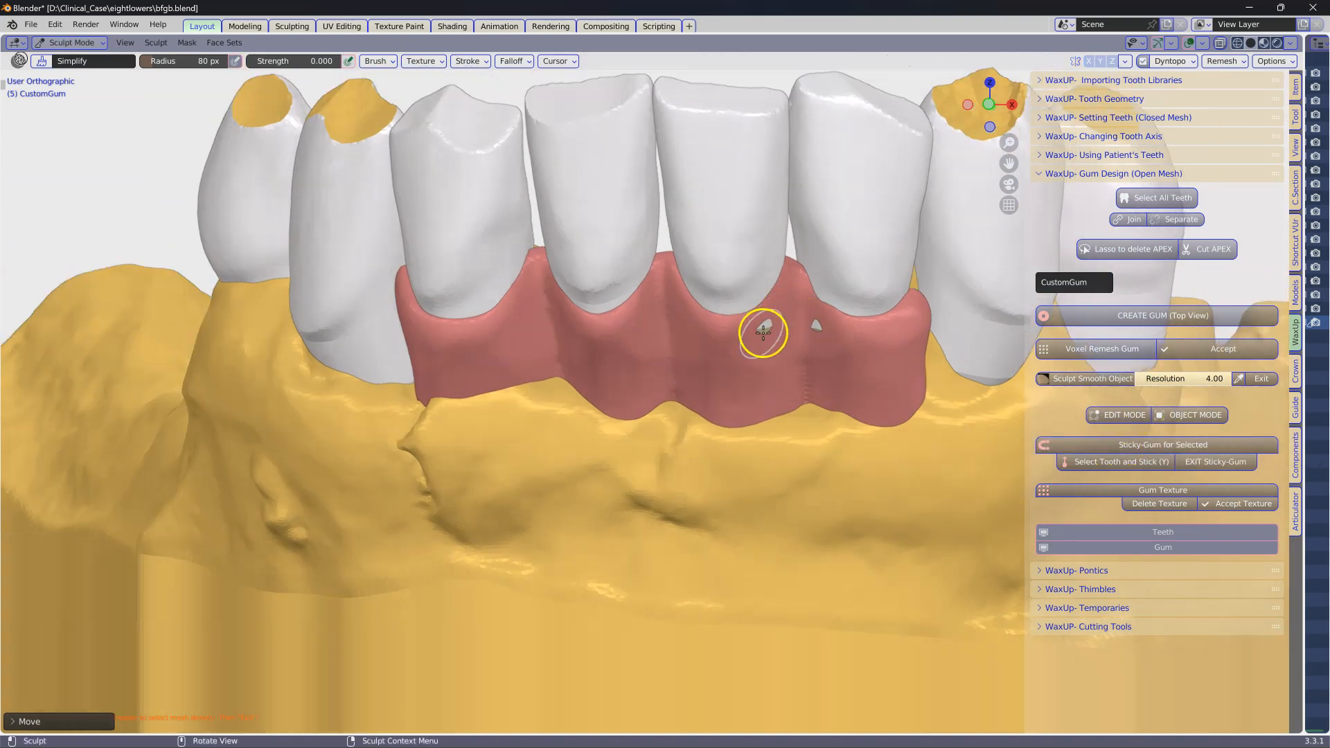
pyautogui.press('t')
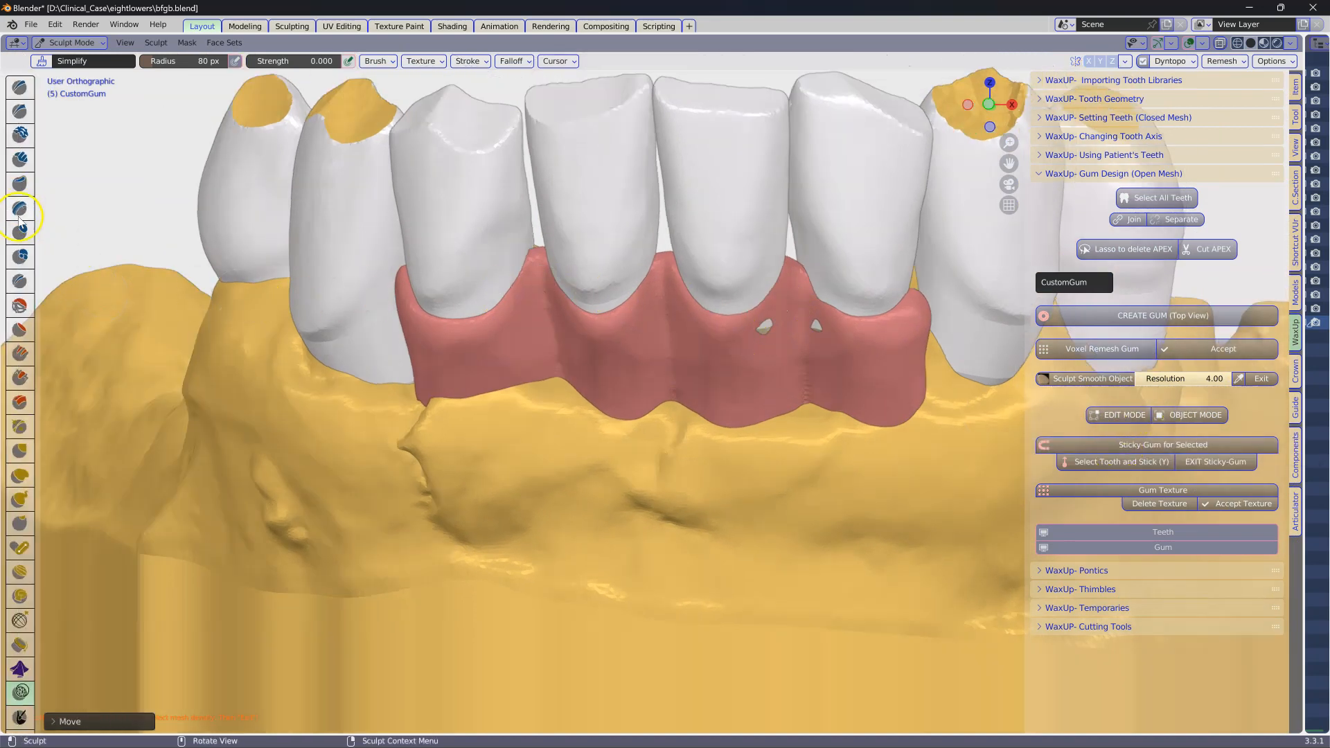
pyautogui.click(20, 255)
pyautogui.moveTo(776, 294)
pyautogui.mouseDown()
pyautogui.moveTo(771, 329)
pyautogui.moveTo(815, 321)
pyautogui.mouseUp()
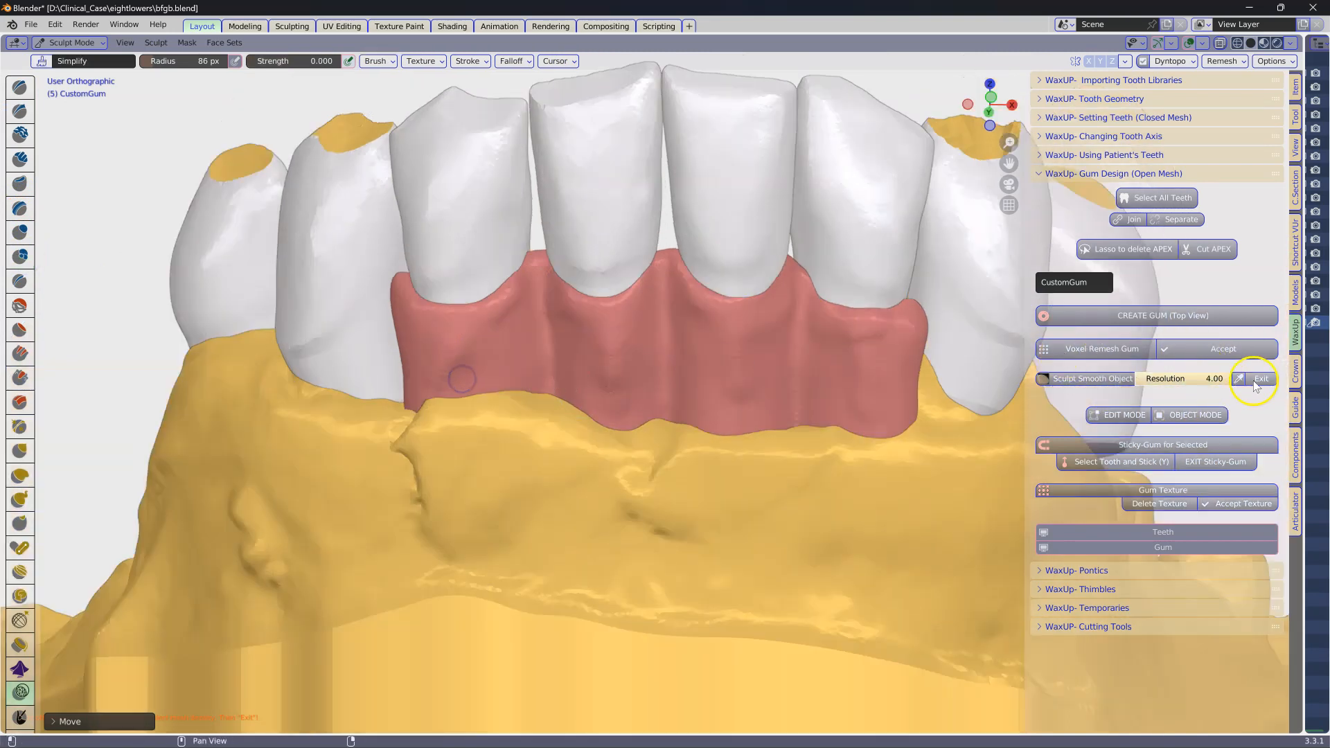
pyautogui.click(1260, 379)
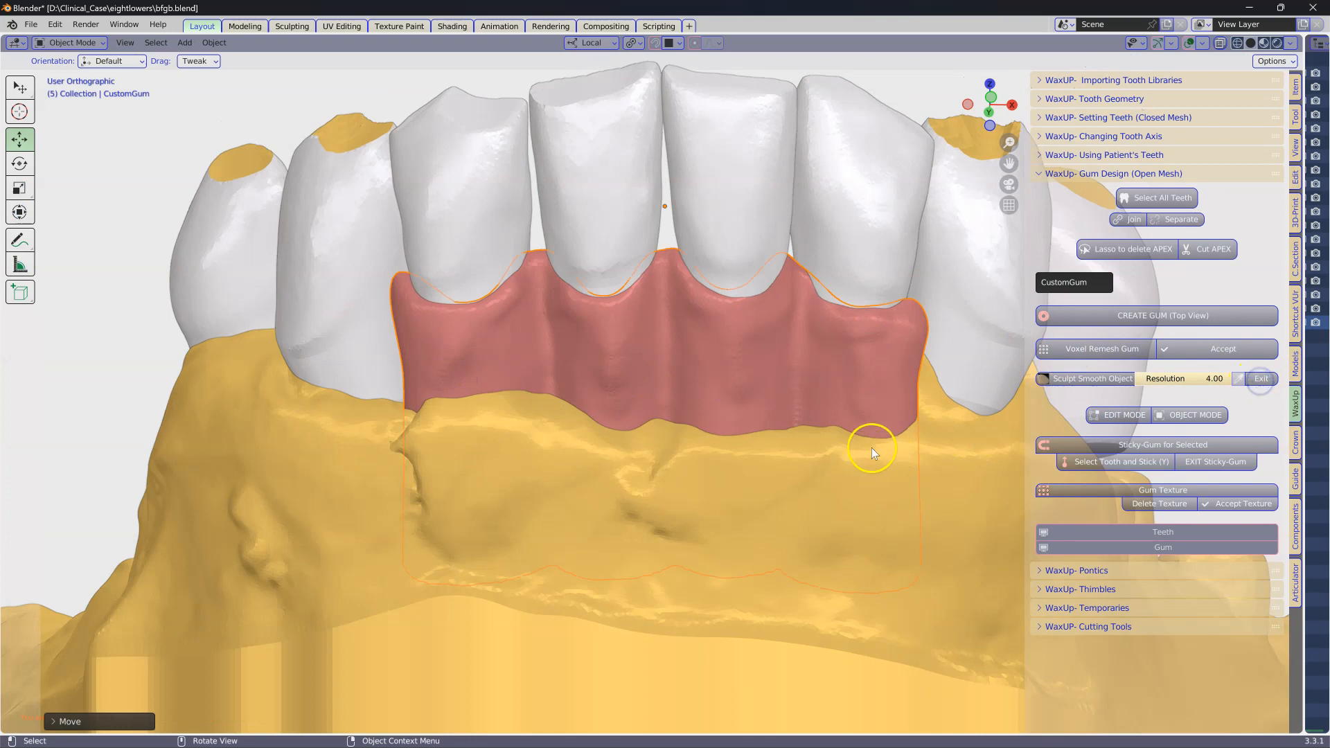
# - Add the gum texture to the custom gum and touch up its surface with Sculpt Smooth Object
pyautogui.click(1067, 489)
pyautogui.click(1090, 379)
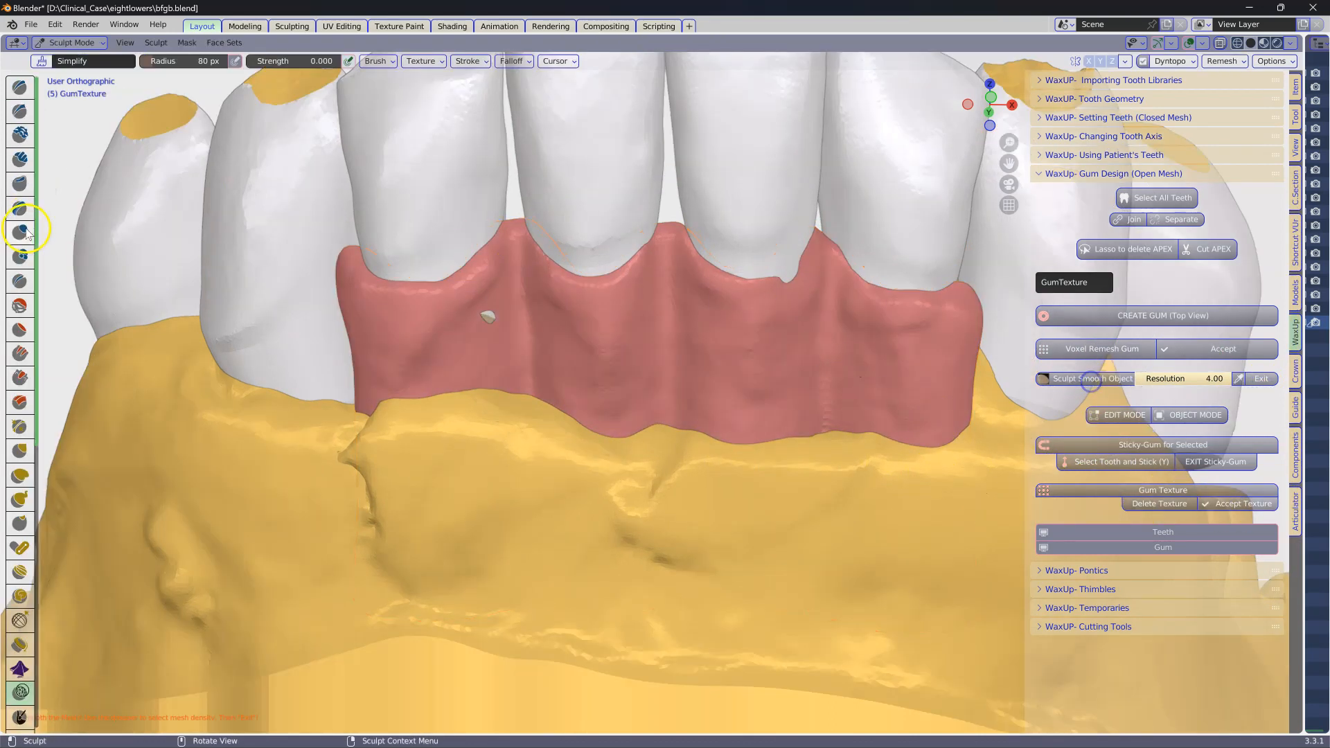
pyautogui.click(1261, 381)
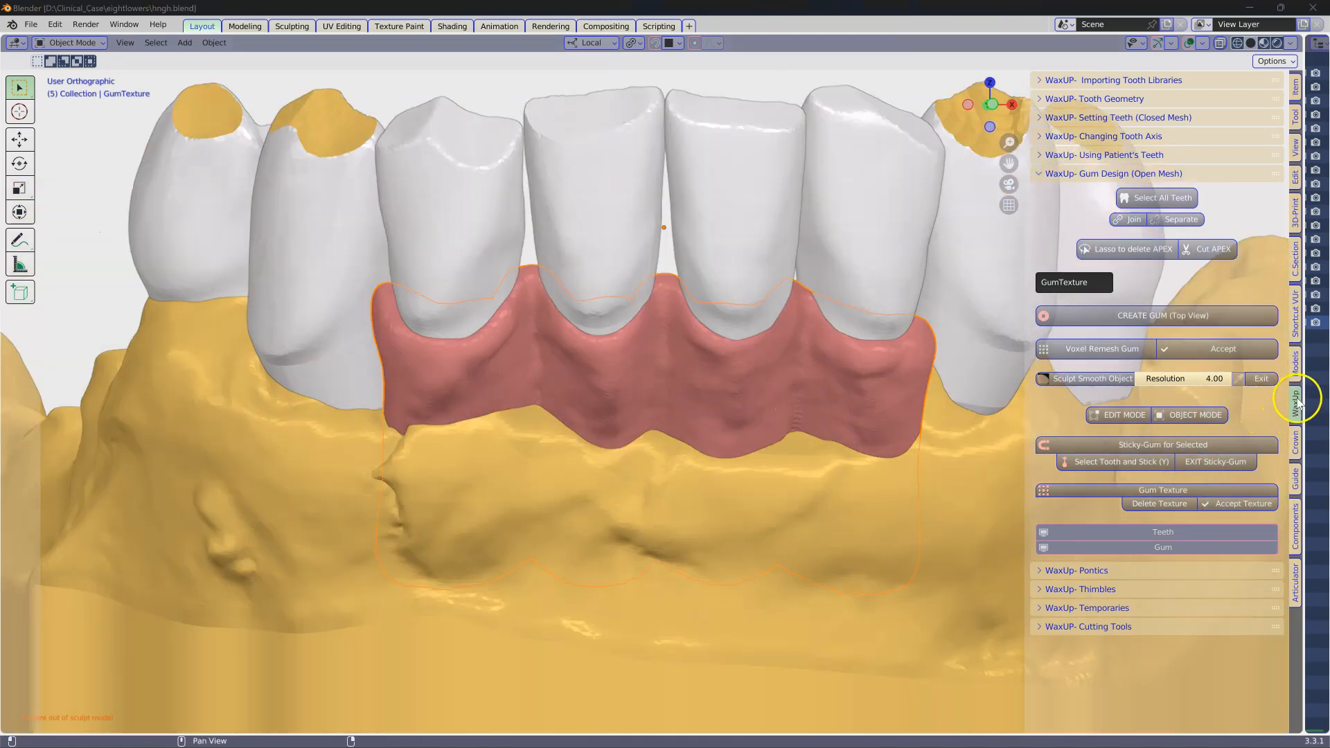
# - Unify the patient's right premolar and canine into one object with the crown bridging tools
pyautogui.click(1297, 444)
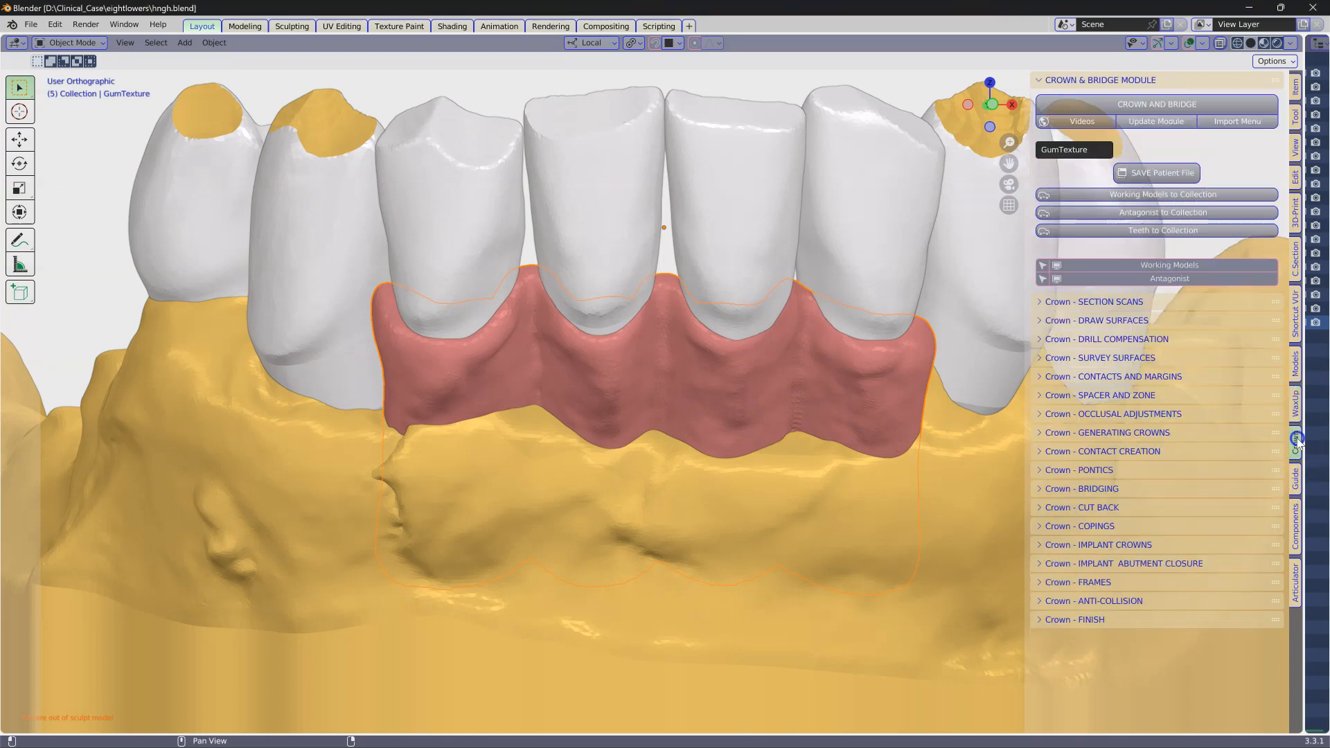
pyautogui.keyDown('ctrl'); pyautogui.click(1041, 485); pyautogui.keyUp('ctrl')
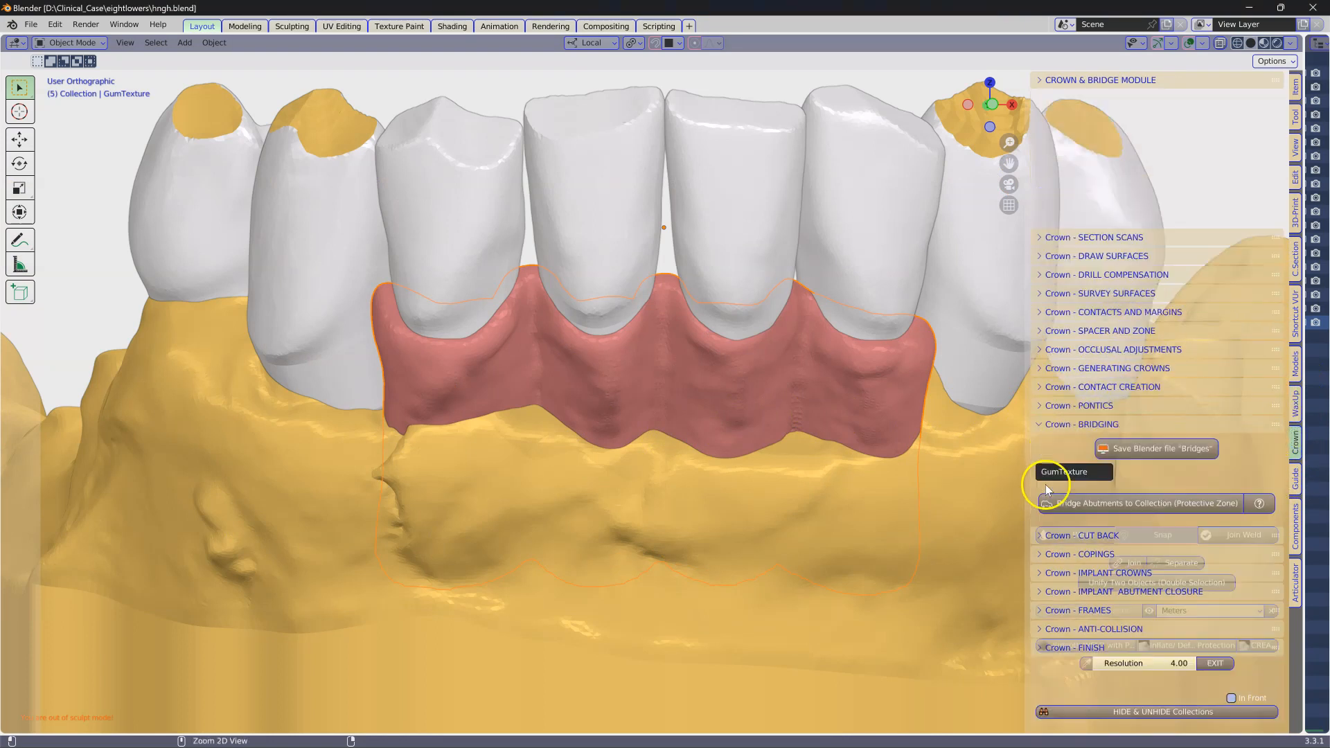
pyautogui.click(203, 220)
pyautogui.keyDown('shift'); pyautogui.click(342, 261); pyautogui.keyUp('shift')
pyautogui.click(1126, 450)
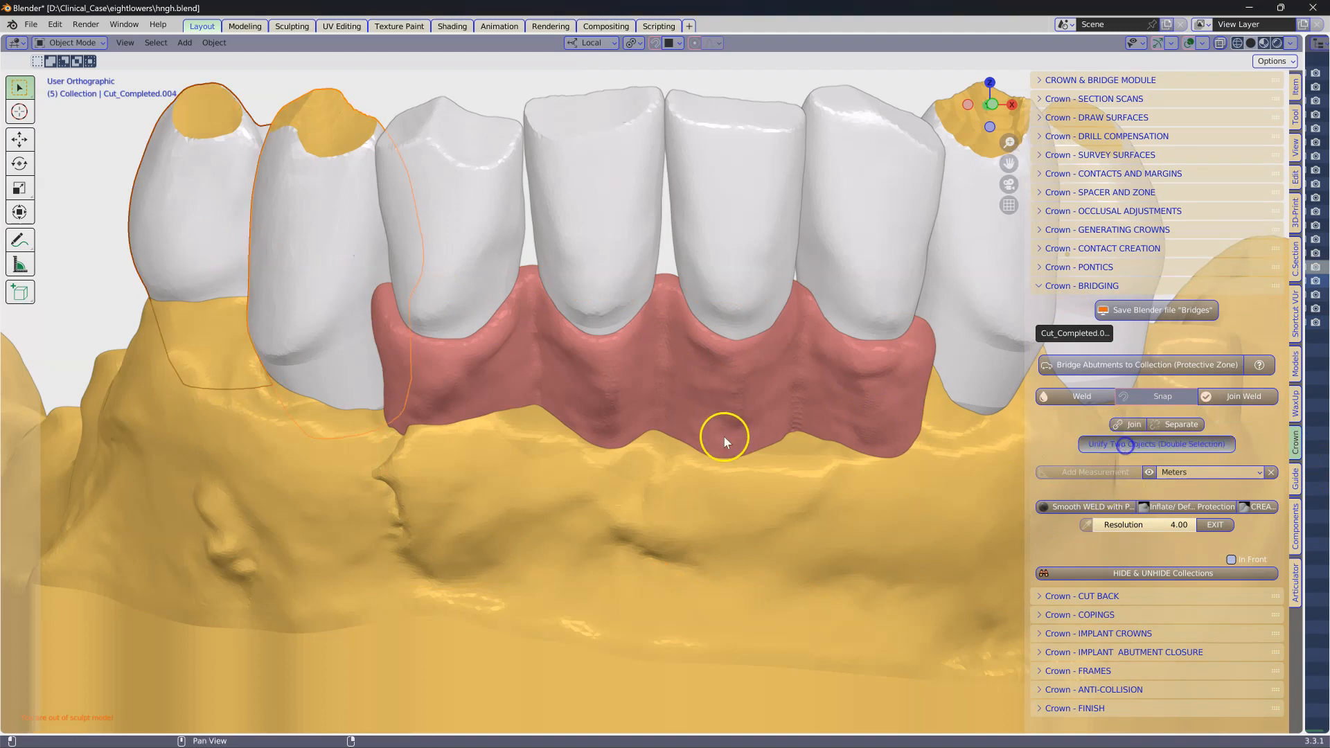
# - Unify the adjacent right lateral incisor with the joined premolar and canine
pyautogui.moveTo(343, 300); pyautogui.dragTo(410, 324, button='middle')
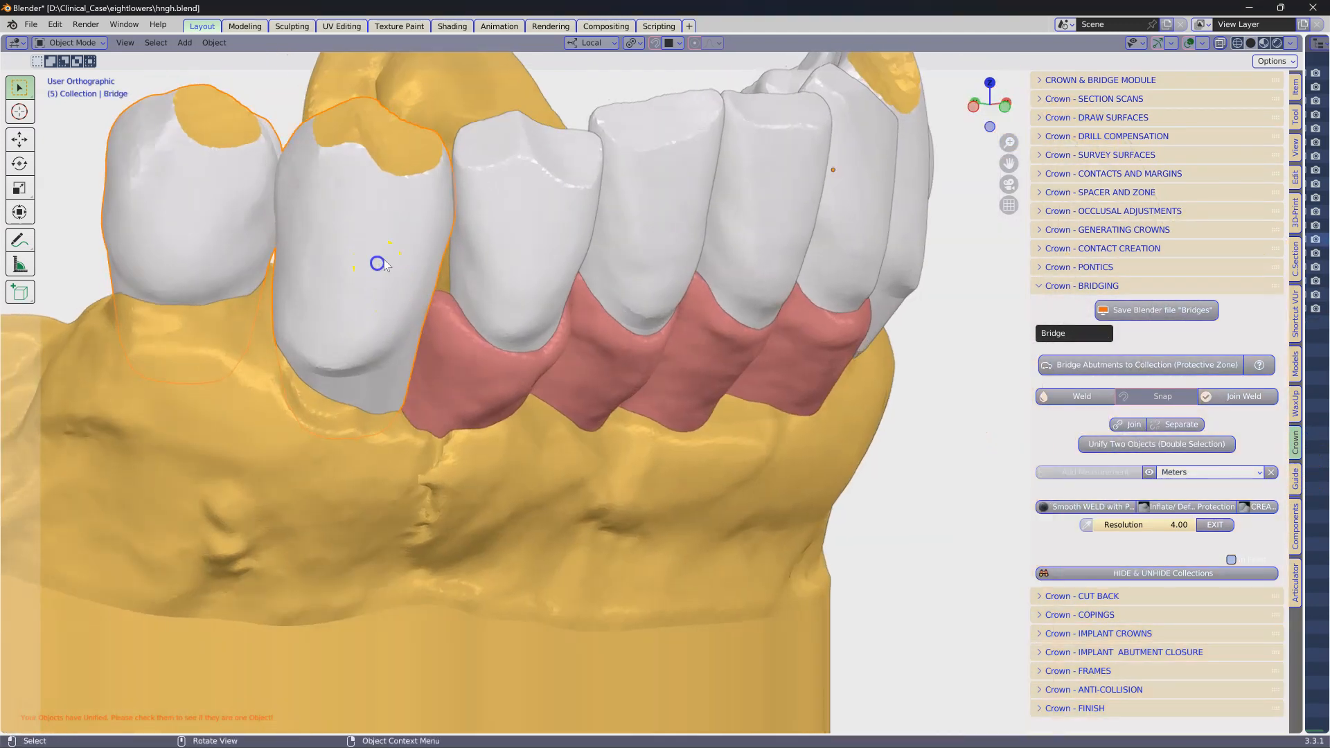
pyautogui.keyDown('shift'); pyautogui.click(490, 230); pyautogui.keyUp('shift')
pyautogui.moveTo(947, 474); pyautogui.dragTo(695, 421, button='middle')
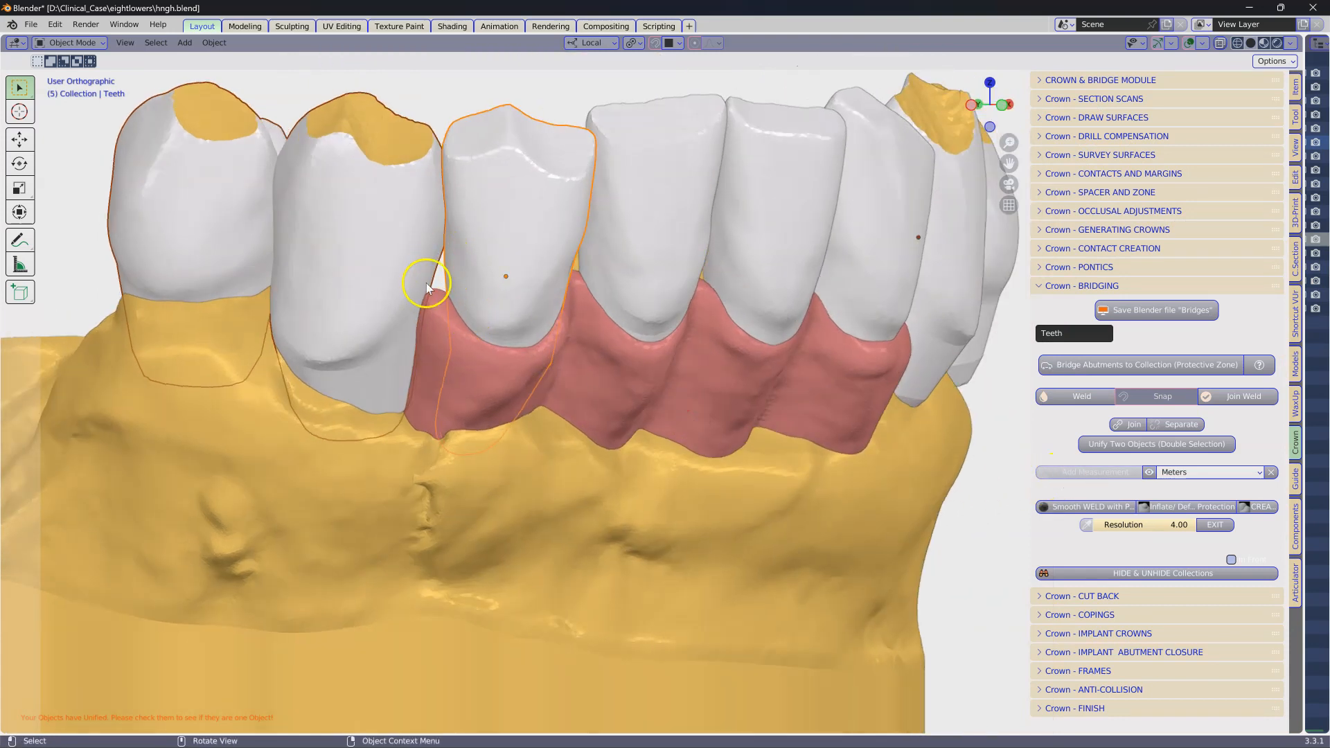
pyautogui.click(1120, 445)
# - Add the remaining three incisors to the selection and unify them with the bridge
pyautogui.moveTo(654, 306); pyautogui.dragTo(615, 297, button='middle')
pyautogui.keyDown('shift'); pyautogui.click(632, 249); pyautogui.keyUp('shift')
pyautogui.keyDown('shift'); pyautogui.click(738, 224); pyautogui.keyUp('shift')
pyautogui.keyDown('shift'); pyautogui.click(864, 214); pyautogui.keyUp('shift')
pyautogui.click(1157, 445)
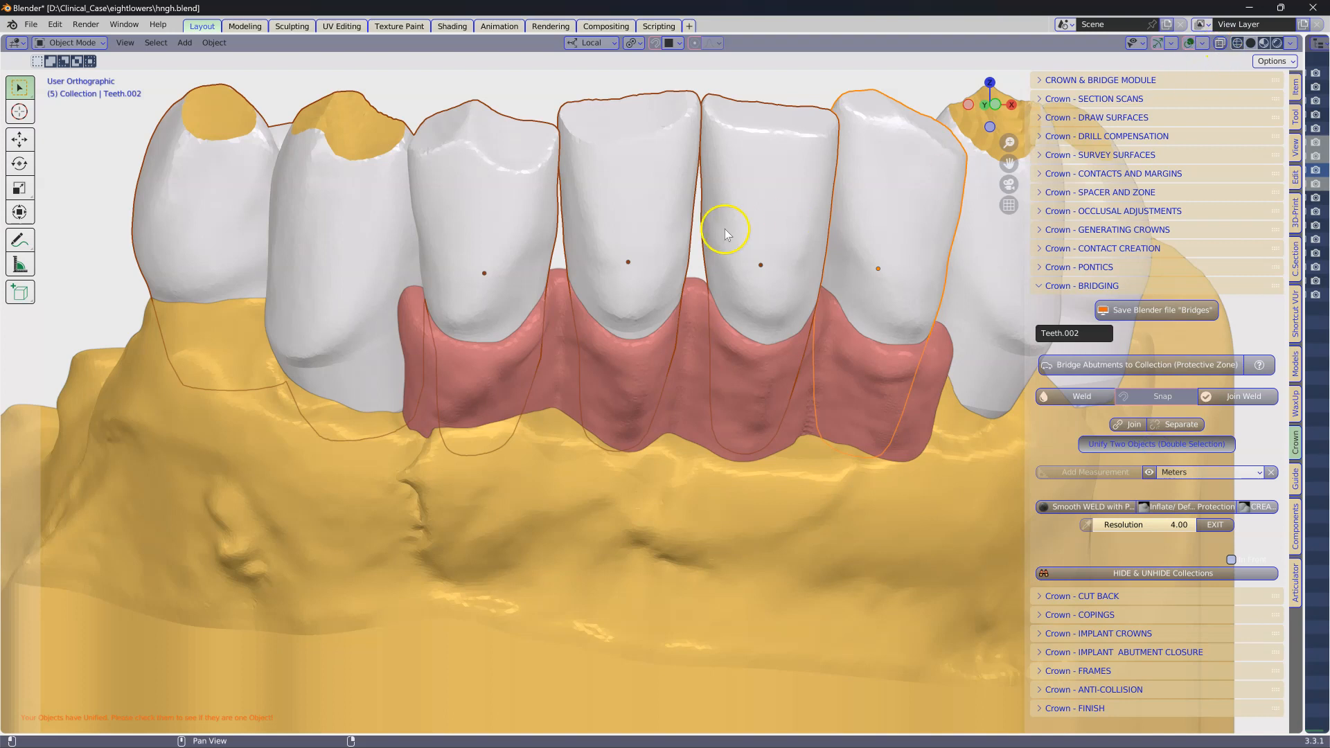
# - Turn on X-ray display and unify the patient's left canine and premolar with the rest of the bridge
pyautogui.click(1220, 45)
pyautogui.moveTo(796, 199); pyautogui.dragTo(824, 242, button='middle')
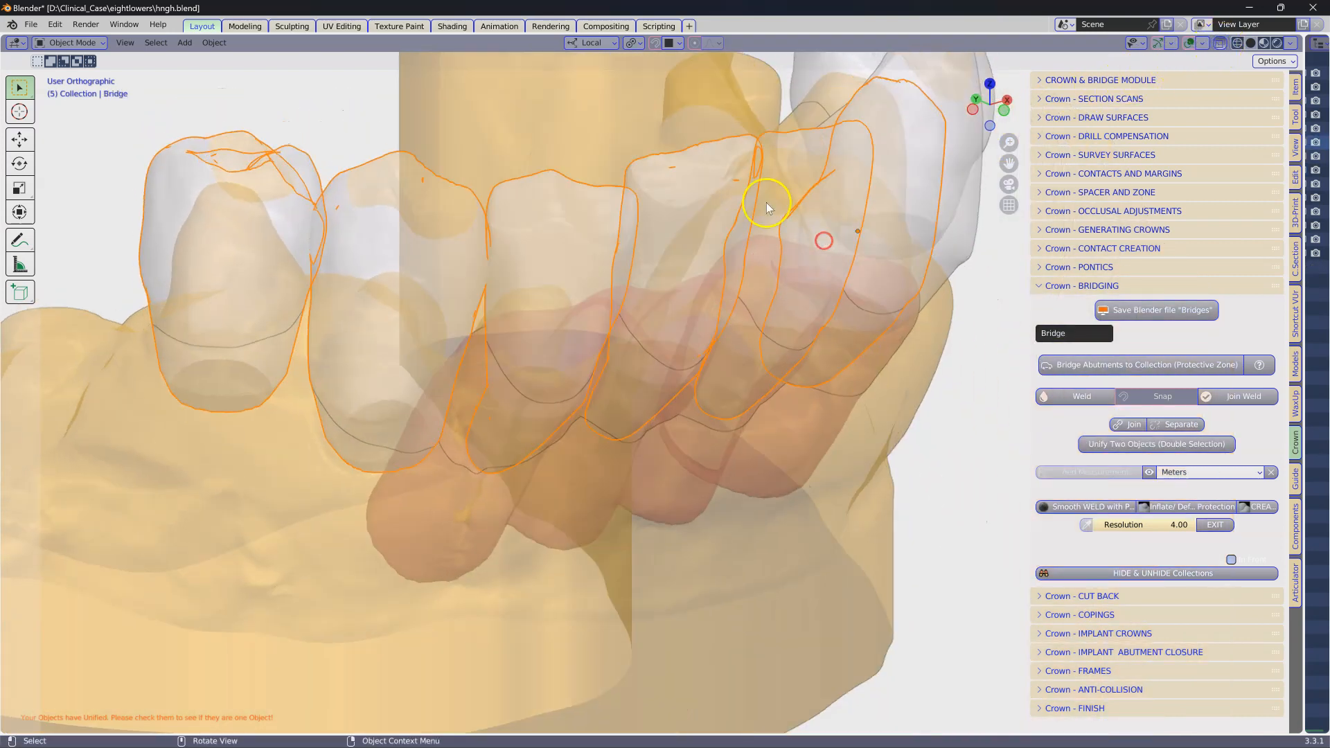
pyautogui.scroll(4, 750, 181)
pyautogui.keyDown('shift'); pyautogui.moveTo(751, 181); pyautogui.dragTo(638, 476, button='middle'); pyautogui.keyUp('shift')
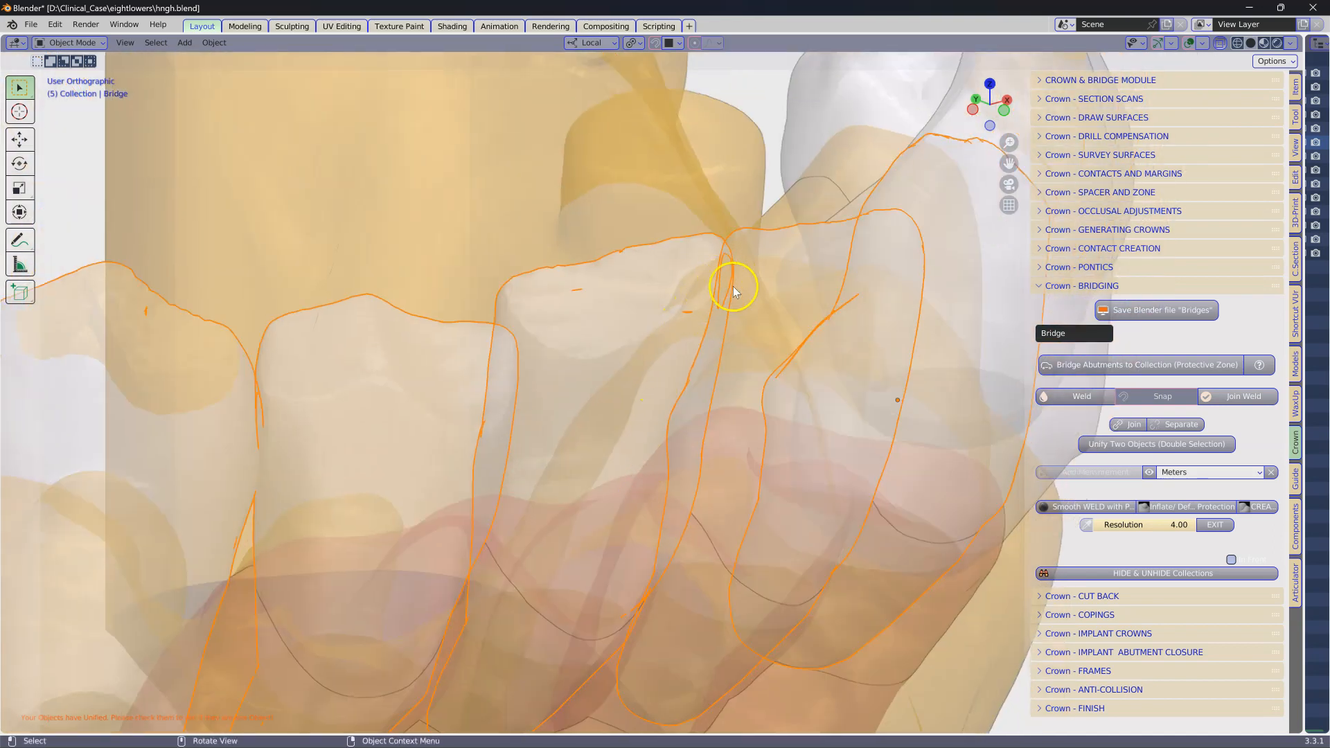
pyautogui.moveTo(700, 290); pyautogui.dragTo(566, 302, button='middle')
pyautogui.scroll(-3, 252, 340)
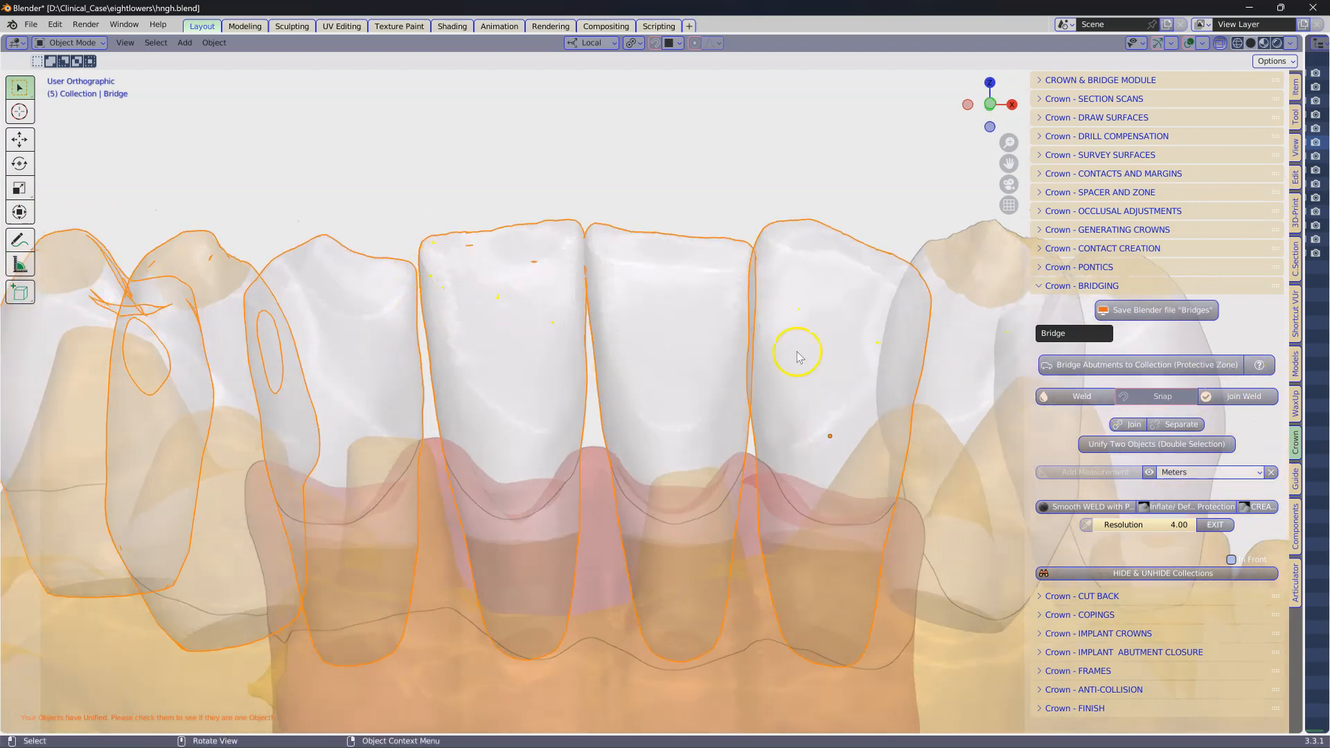
pyautogui.scroll(-2, 807, 365)
pyautogui.keyDown('shift'); pyautogui.moveTo(819, 380); pyautogui.dragTo(593, 410, button='middle'); pyautogui.keyUp('shift')
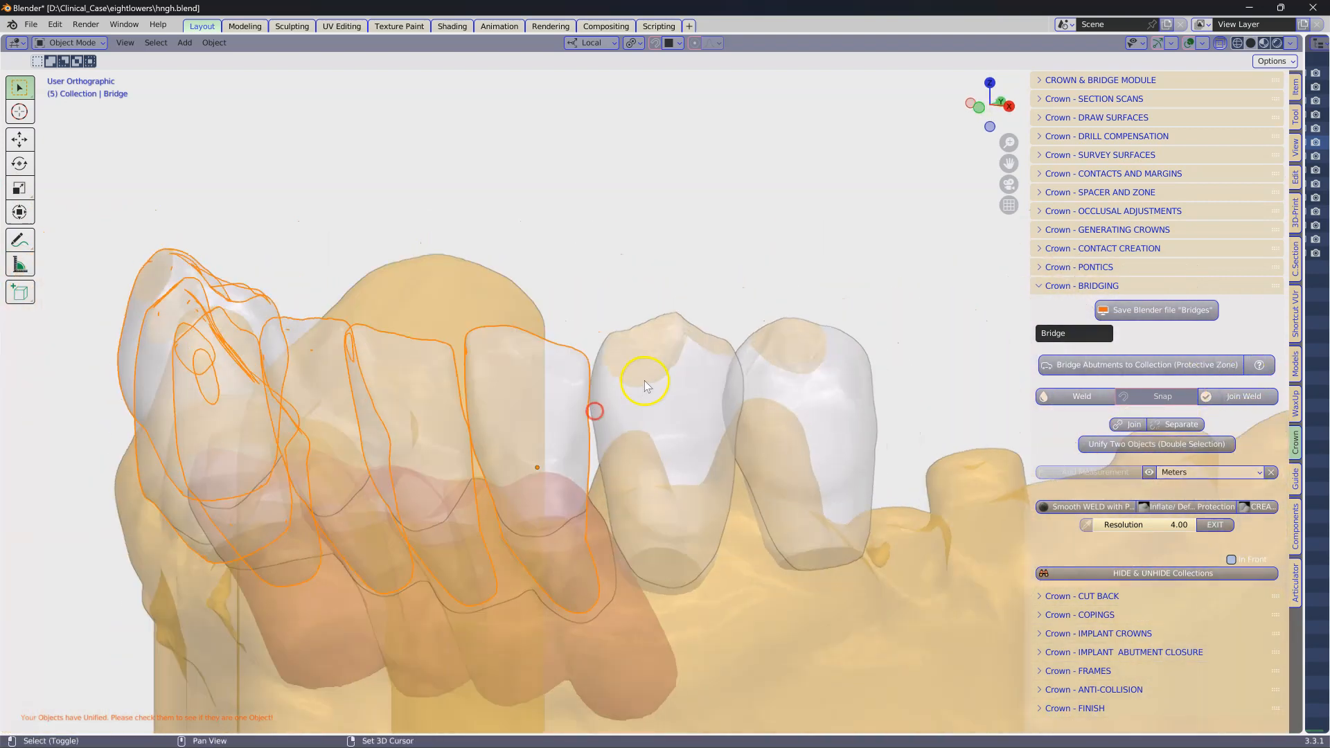
pyautogui.keyDown('shift'); pyautogui.click(655, 374); pyautogui.keyUp('shift')
pyautogui.keyDown('shift'); pyautogui.click(804, 381); pyautogui.keyUp('shift')
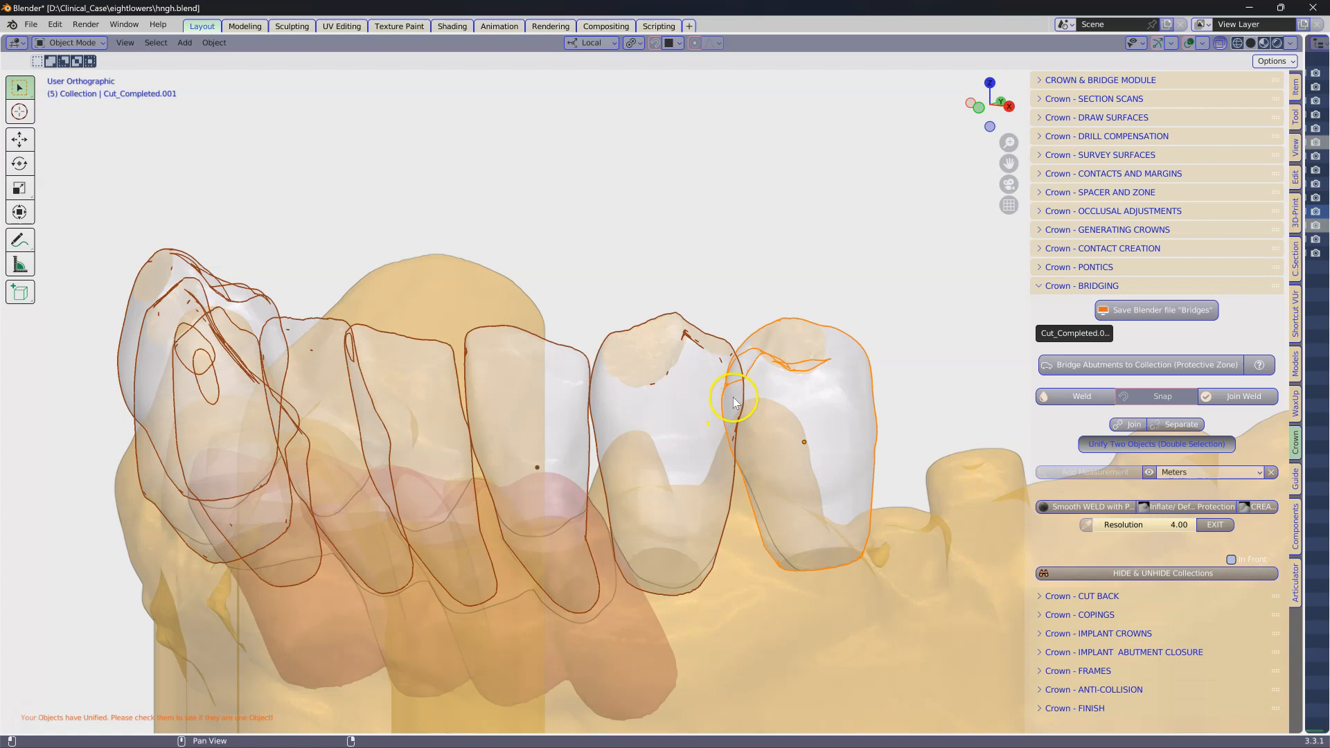
pyautogui.moveTo(727, 406); pyautogui.dragTo(861, 239, button='middle')
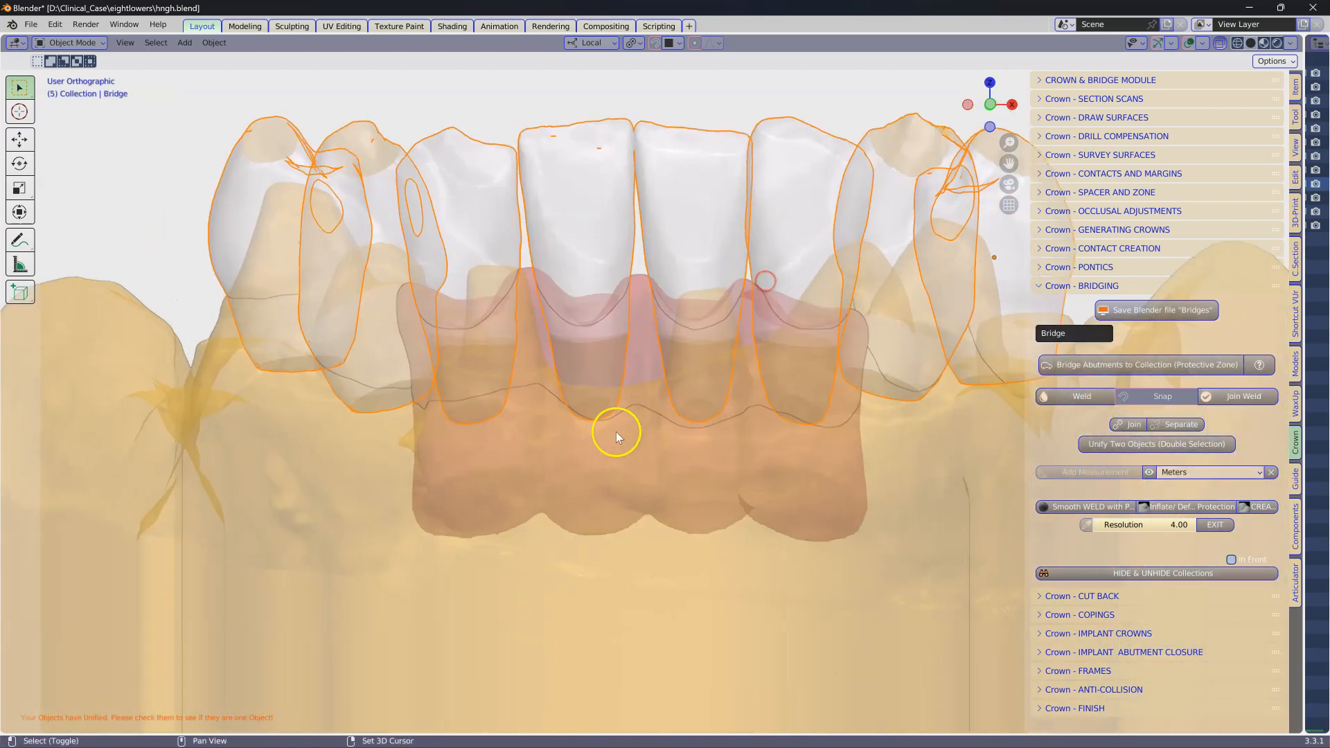
# - Unify the complete tooth bridge with the textured gum into a single object
pyautogui.click(621, 449)
pyautogui.click(620, 449)
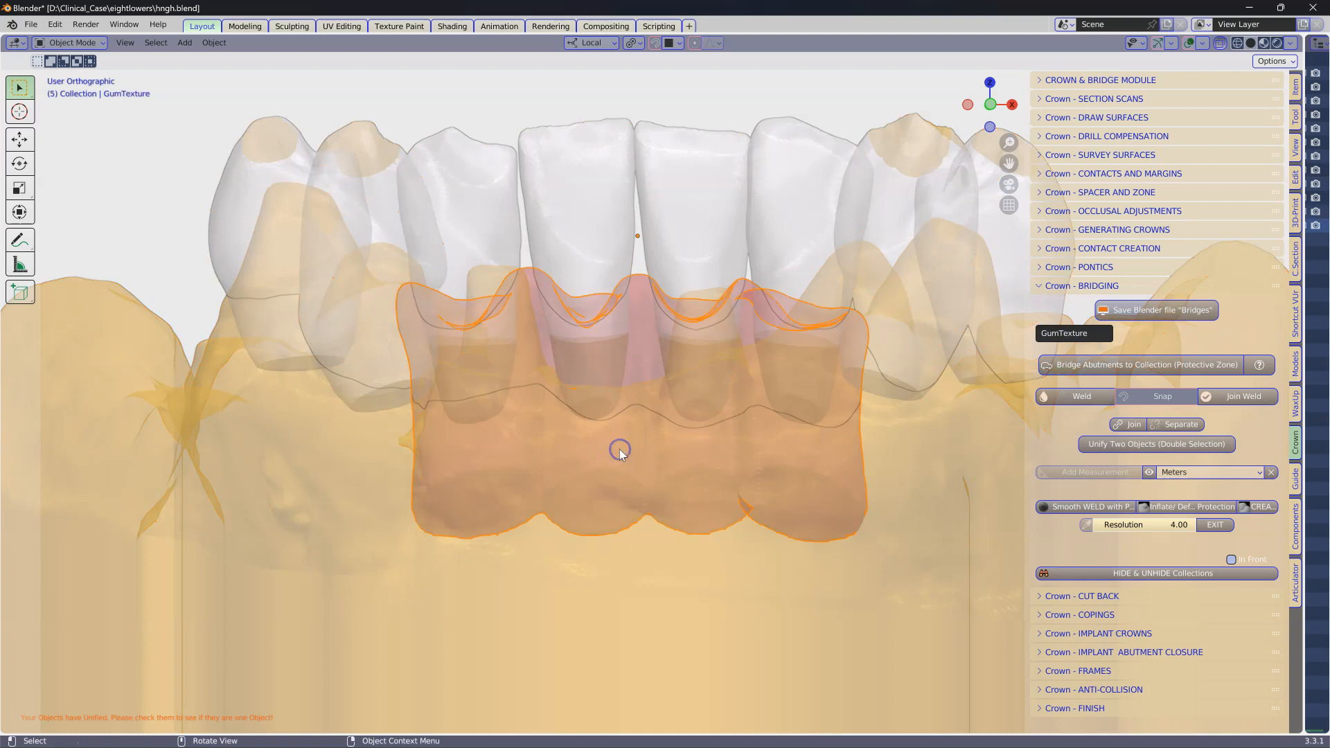
pyautogui.click(573, 213)
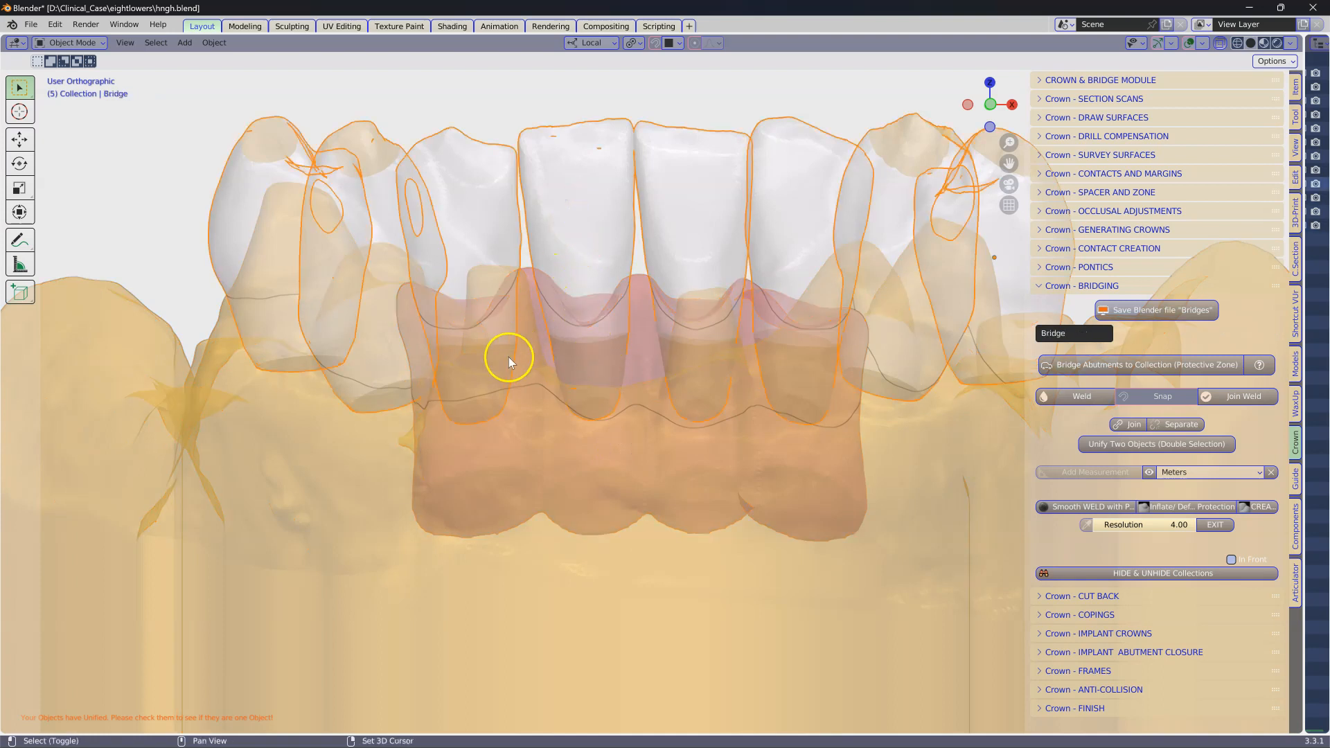
pyautogui.click(529, 322)
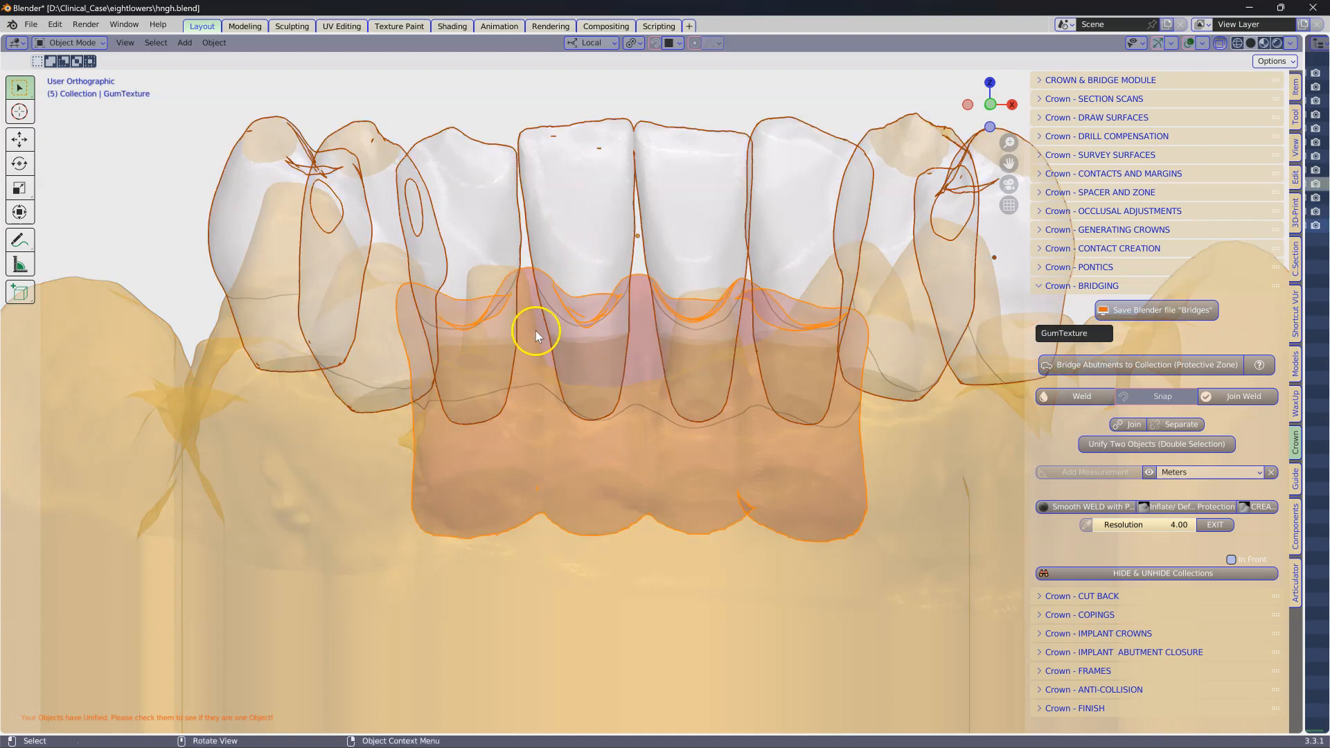
pyautogui.click(1127, 446)
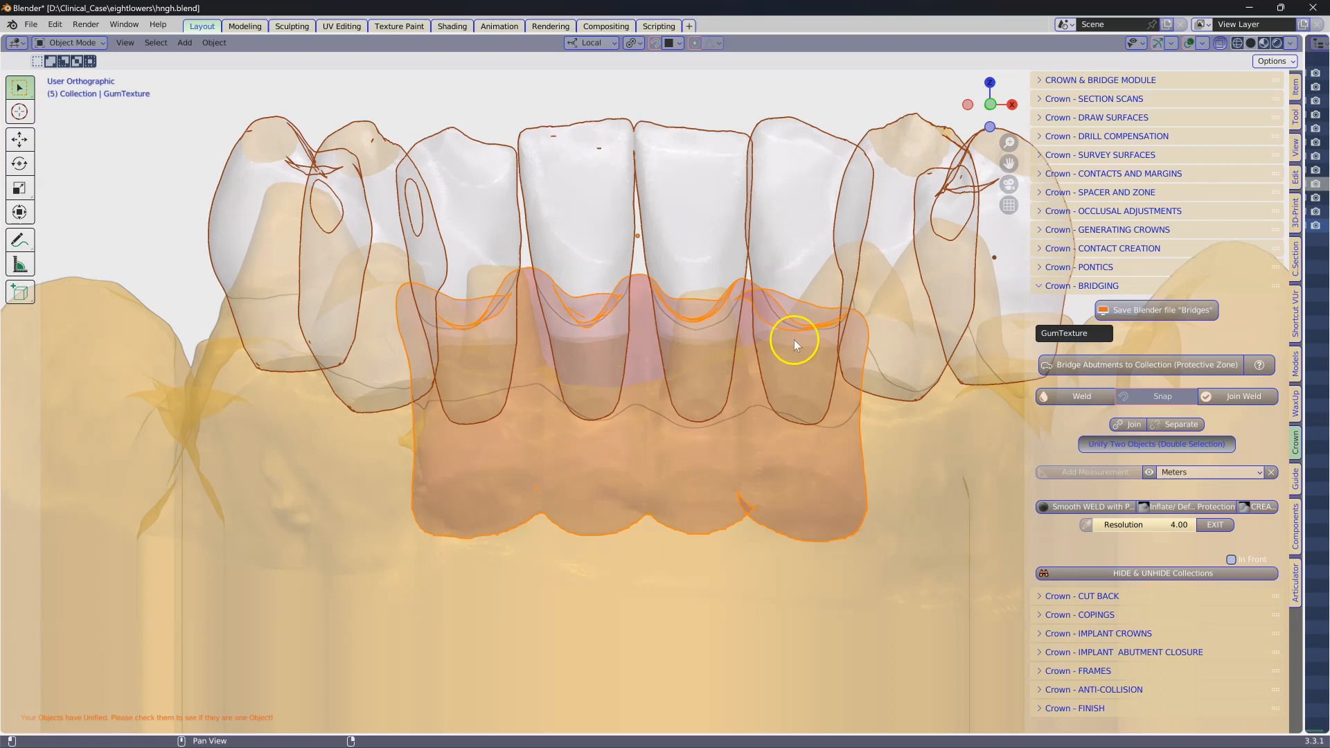
pyautogui.keyDown('shift'); pyautogui.click(767, 359); pyautogui.keyUp('shift')
pyautogui.moveTo(771, 358)
pyautogui.mouseDown(button='middle')
pyautogui.moveTo(751, 341)
pyautogui.moveTo(753, 311)
pyautogui.moveTo(758, 338)
pyautogui.moveTo(728, 362)
pyautogui.moveTo(788, 361)
pyautogui.mouseUp(button='middle')
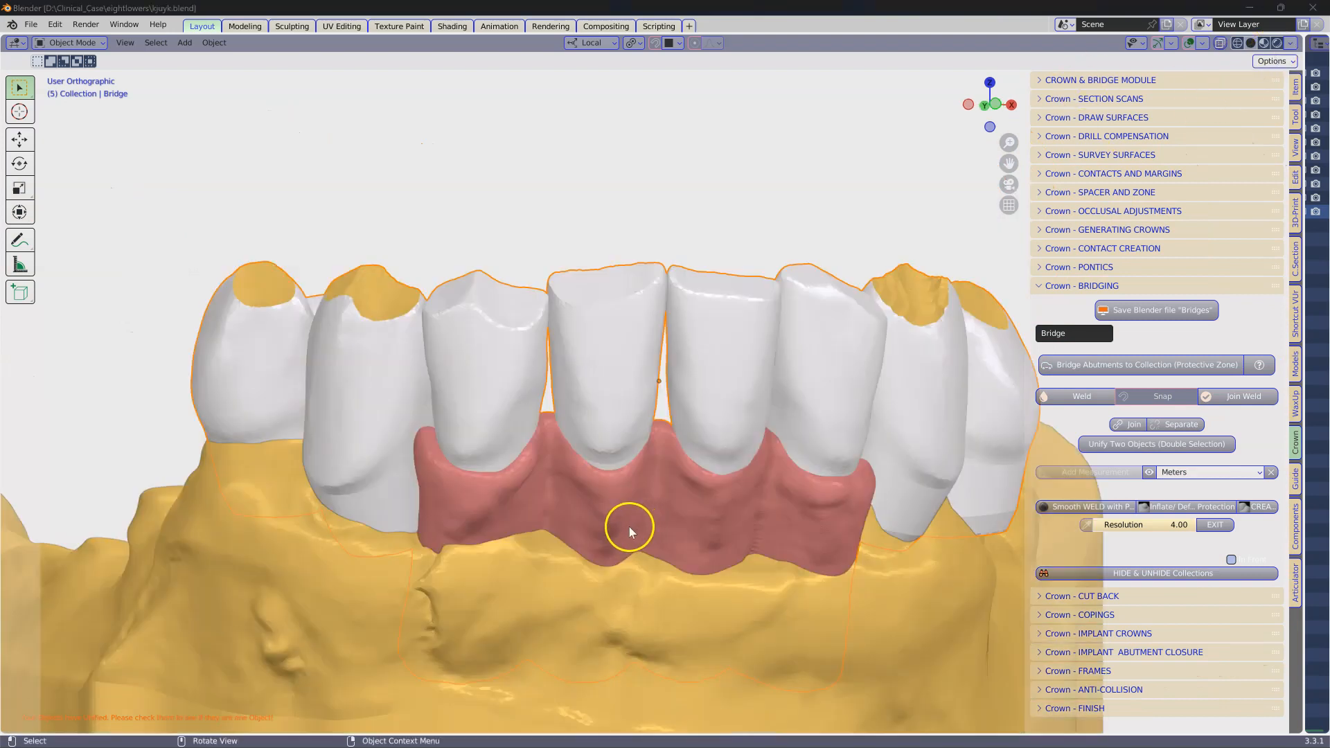
# - Set the unified bridge and gum as the object being cut in the WaxUp cutting tools
pyautogui.click(643, 528)
pyautogui.scroll(1, 675, 541)
pyautogui.keyDown('shift'); pyautogui.moveTo(675, 542); pyautogui.dragTo(707, 431, button='middle'); pyautogui.keyUp('shift')
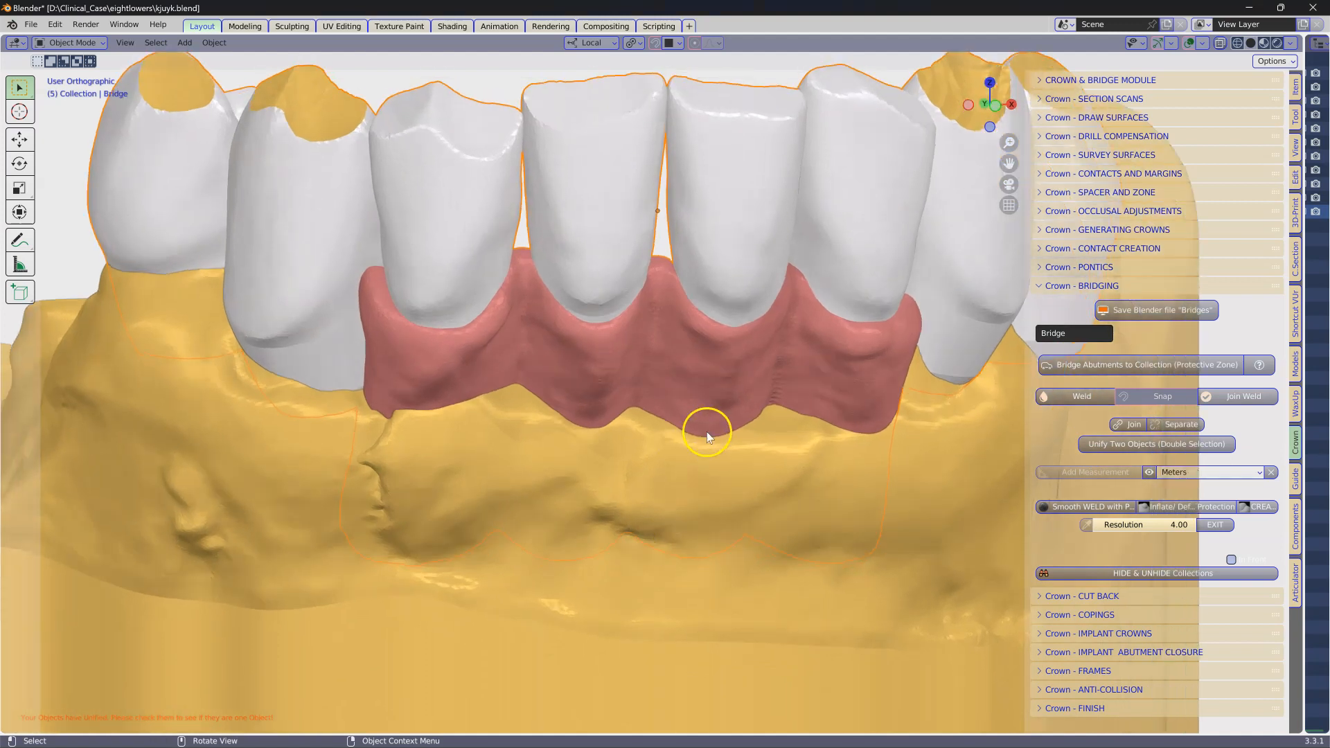
pyautogui.moveTo(560, 460); pyautogui.dragTo(790, 438, button='middle')
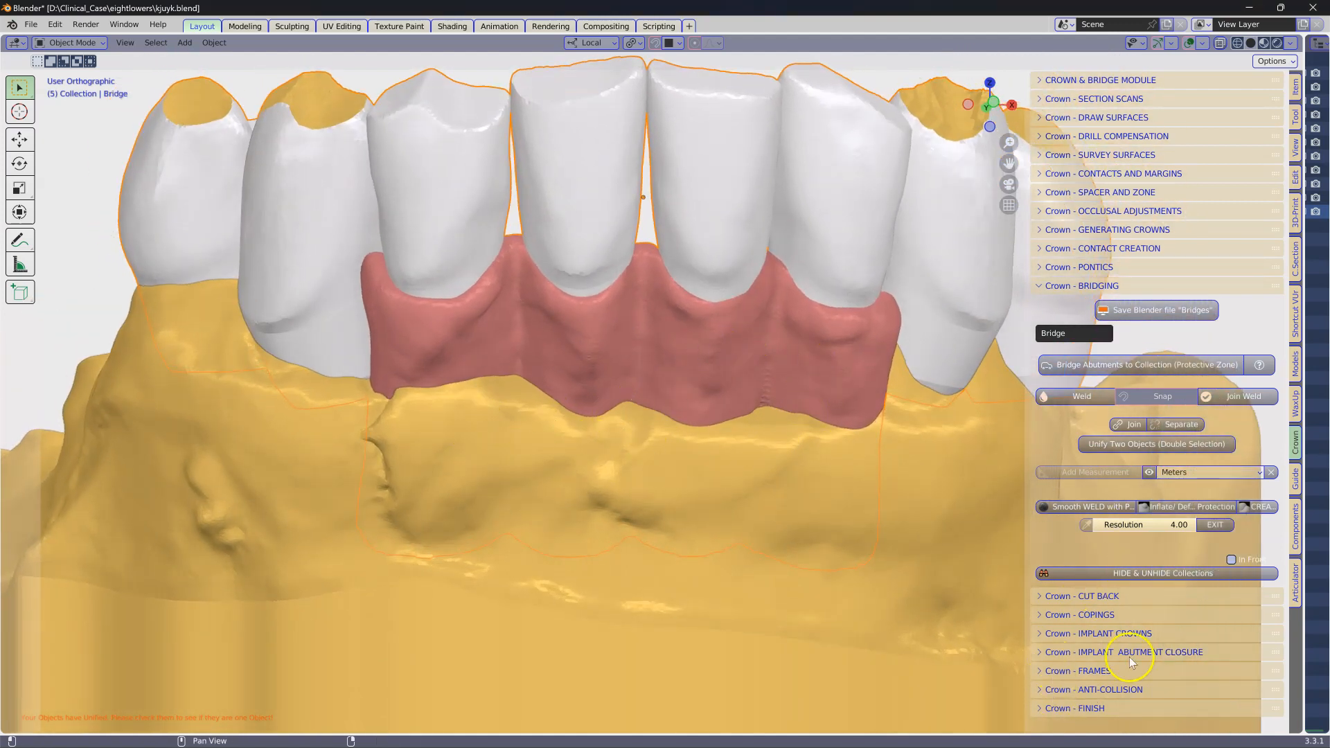
pyautogui.click(1297, 404)
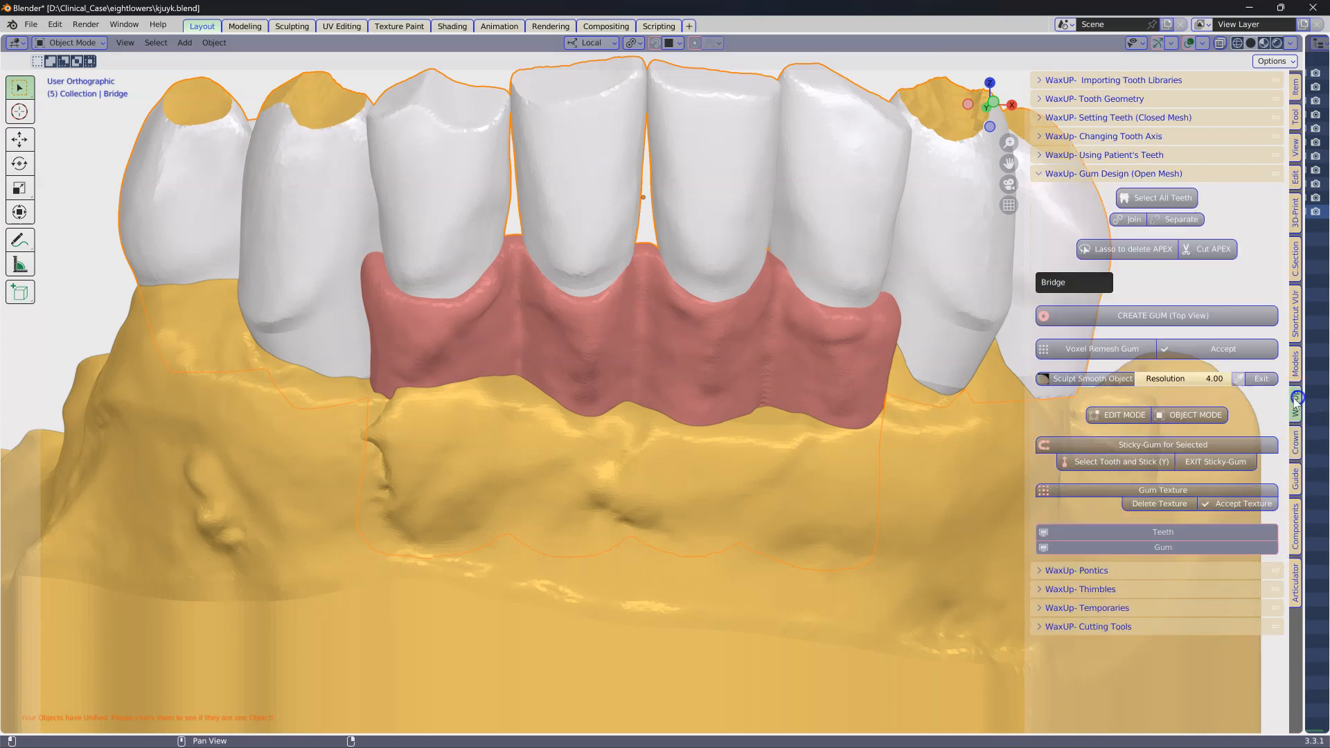
pyautogui.keyDown('ctrl'); pyautogui.click(1058, 626); pyautogui.keyUp('ctrl')
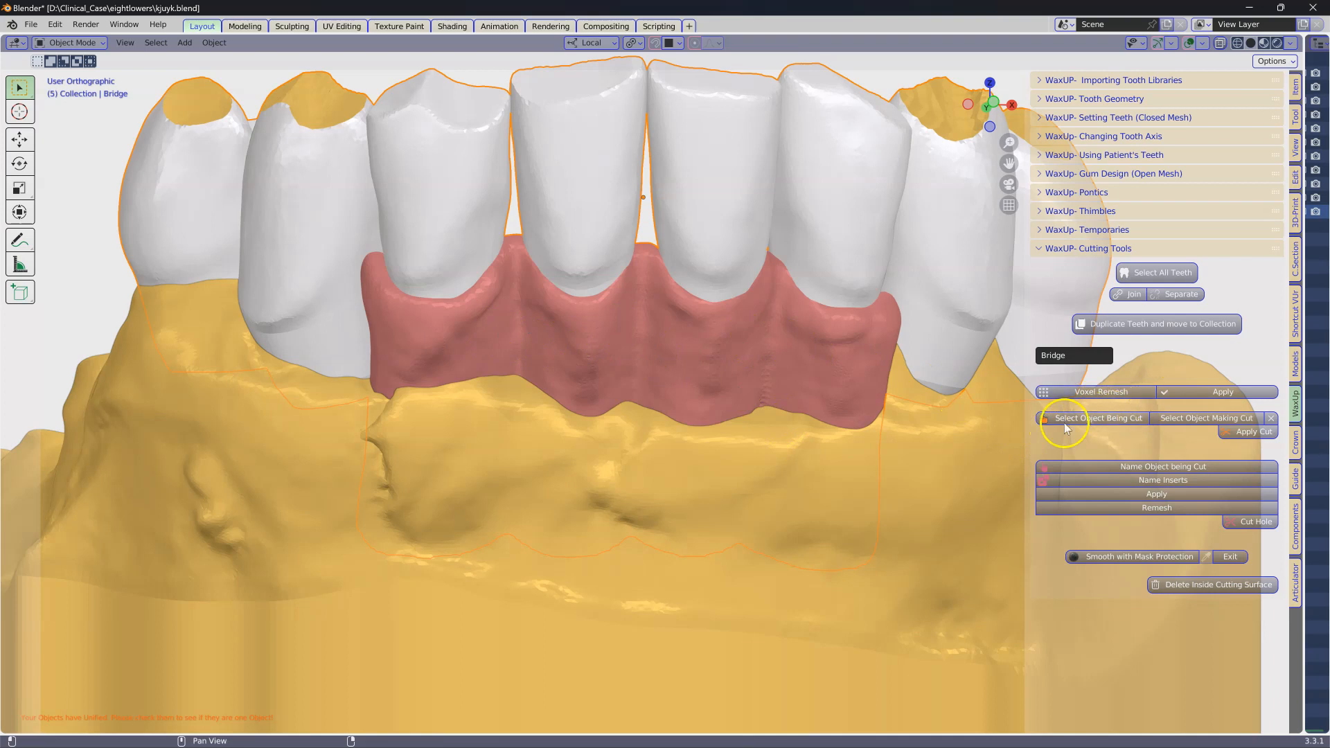
pyautogui.click(794, 430)
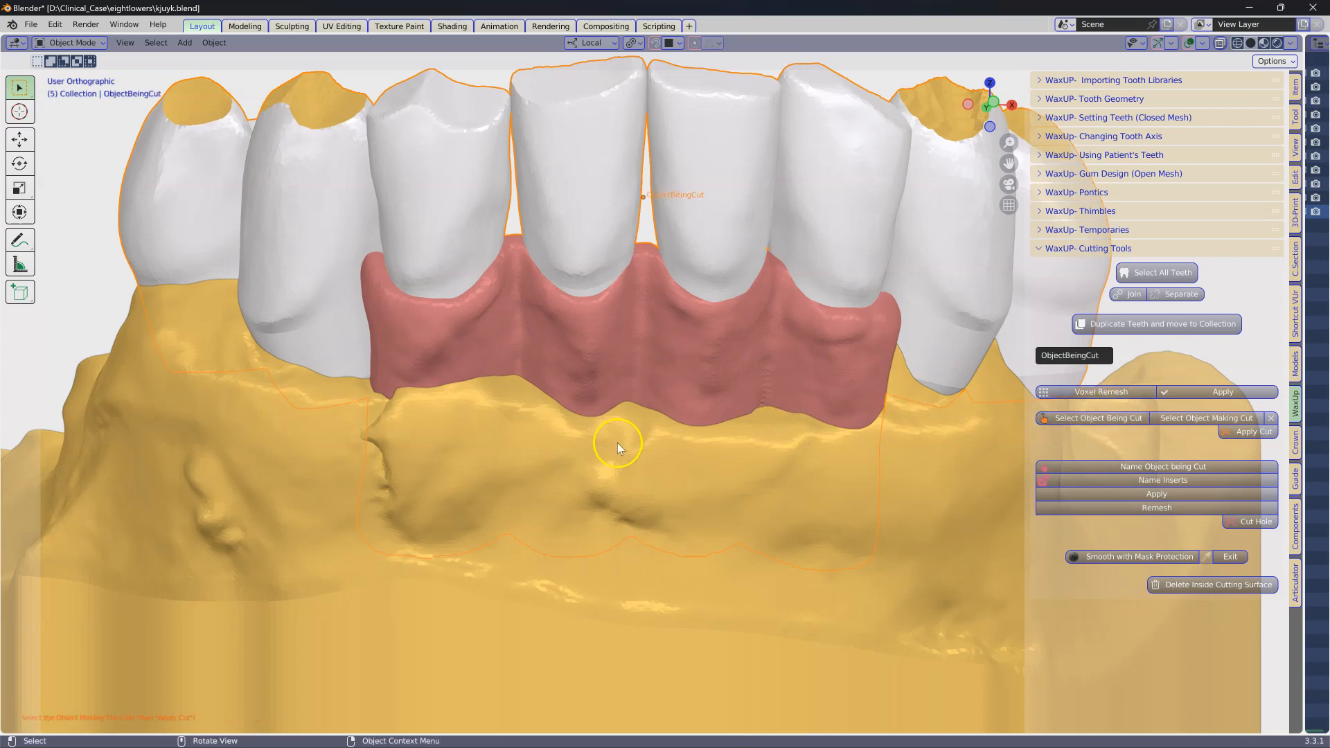
# - Set the yellow lower model as the object making the cut and apply the cut to the bridge
pyautogui.click(241, 504)
pyautogui.click(1192, 420)
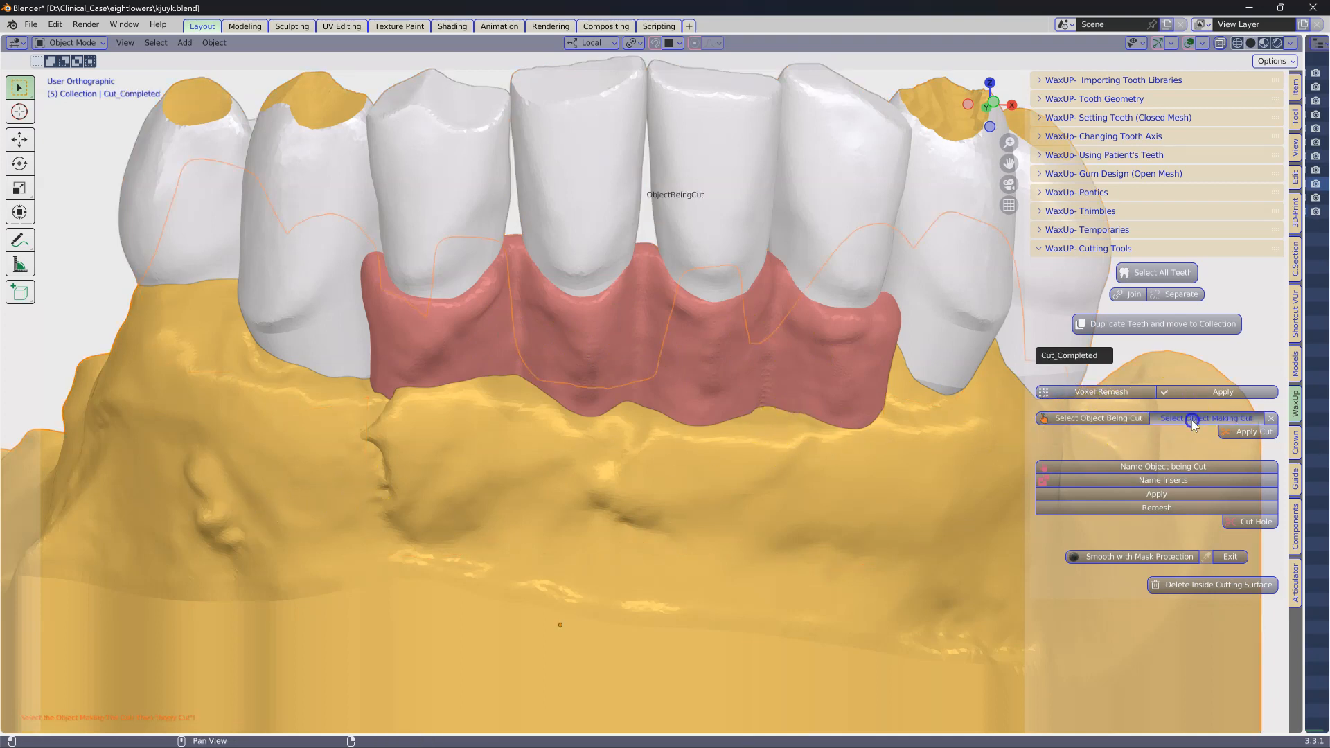
pyautogui.click(887, 497)
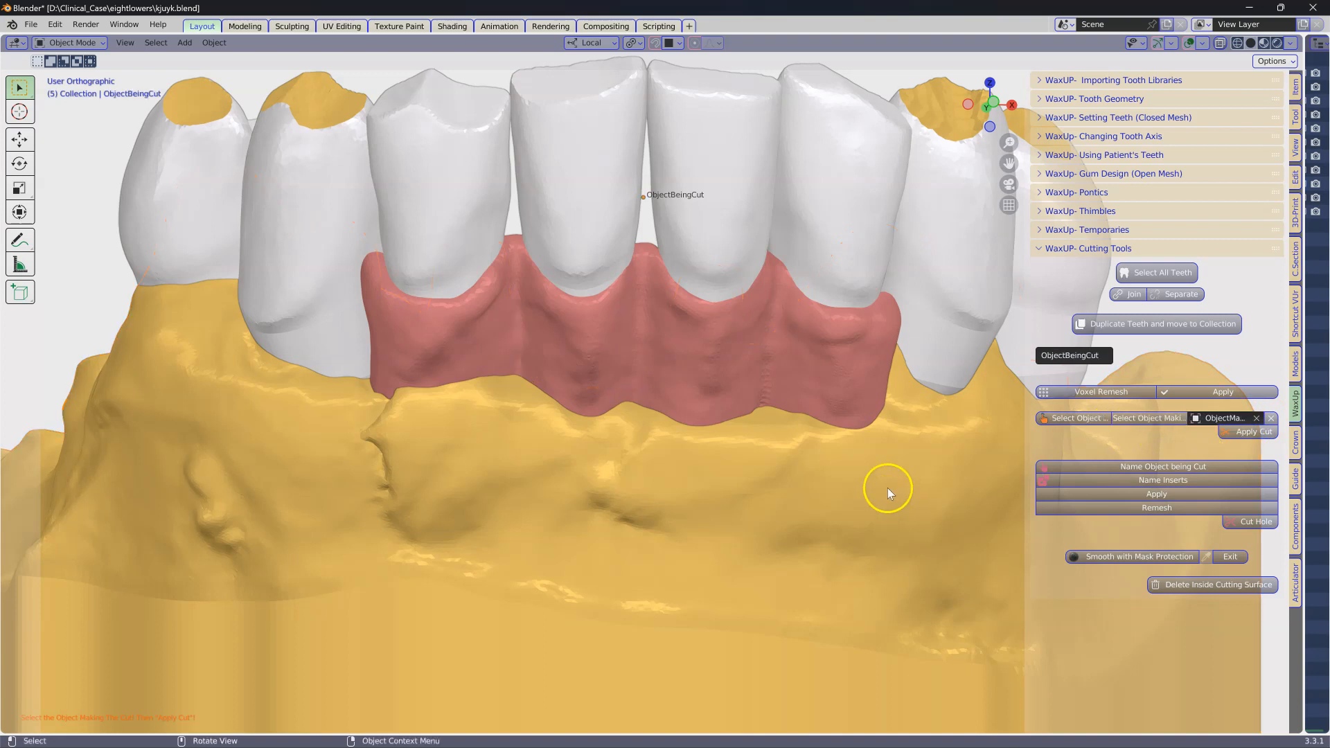
pyautogui.click(1220, 44)
pyautogui.moveTo(855, 305); pyautogui.dragTo(1188, 450, button='middle')
pyautogui.click(1243, 435)
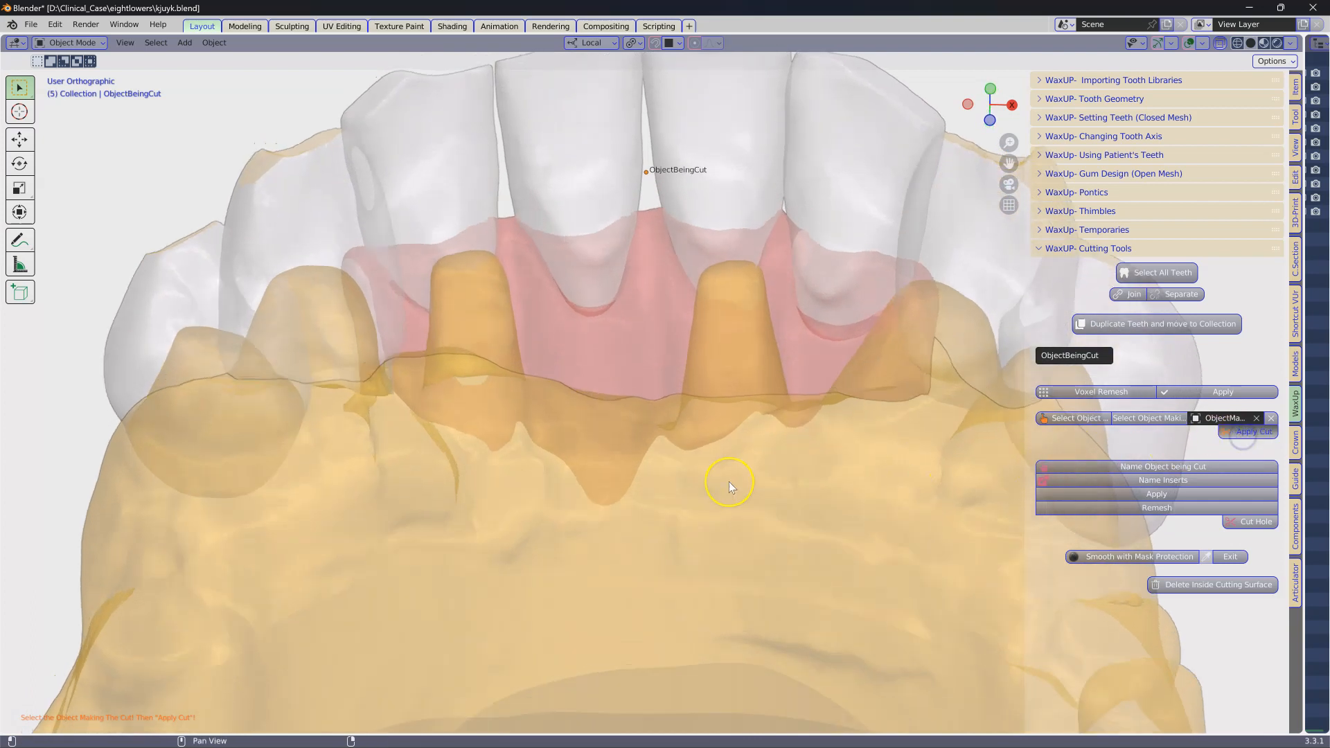
pyautogui.moveTo(723, 489); pyautogui.dragTo(724, 410, button='middle')
pyautogui.moveTo(457, 481); pyautogui.dragTo(592, 448, button='middle')
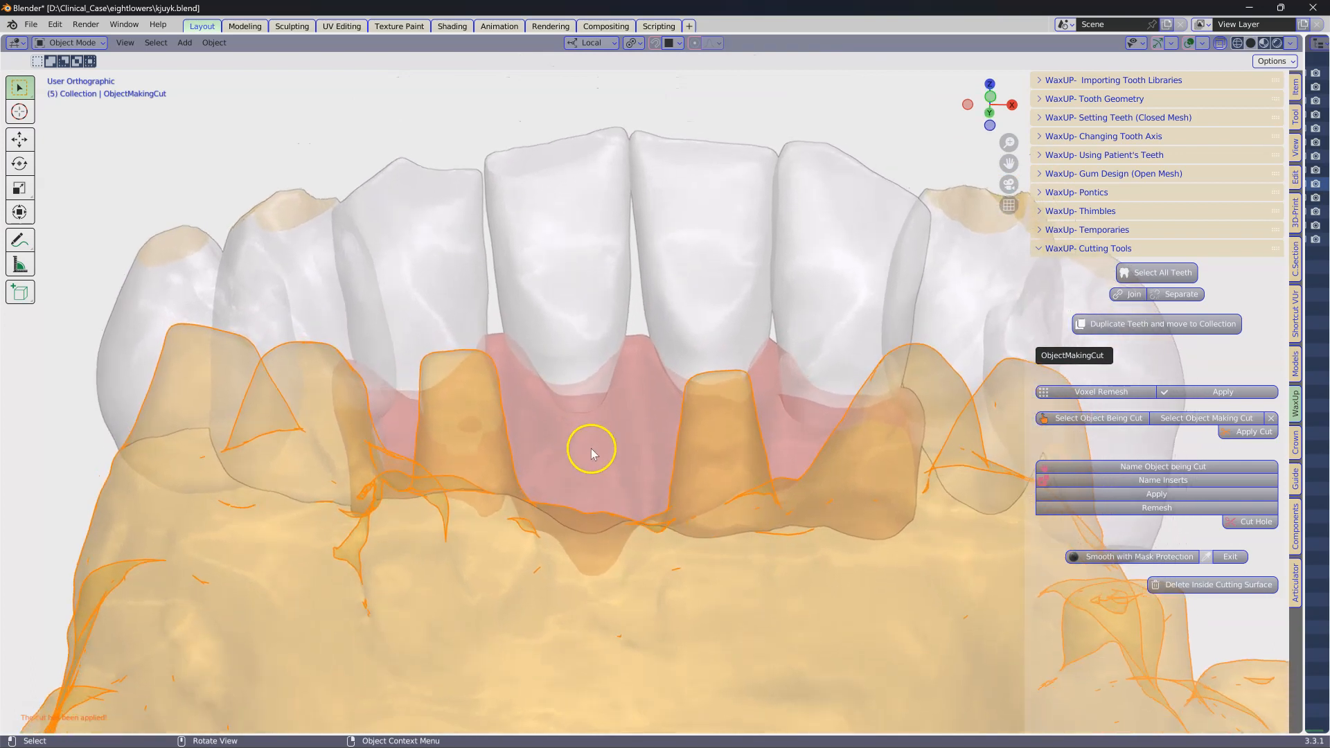
# - Turn off X-ray display and hide everything except the cut bridge, showing its fitting surface from below
pyautogui.click(1221, 44)
pyautogui.click(685, 314)
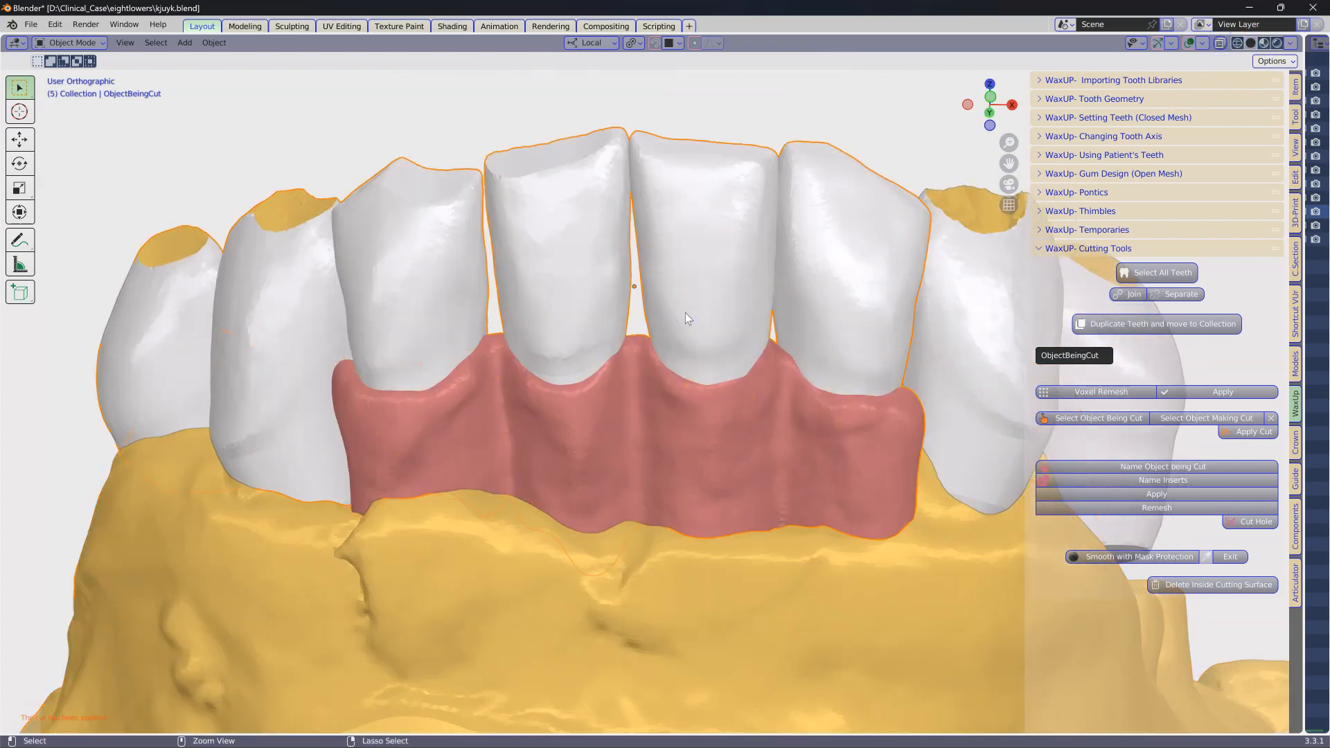
pyautogui.hotkey('ctrl', 'i')
pyautogui.press('h')
pyautogui.click(685, 313)
pyautogui.moveTo(686, 313); pyautogui.dragTo(635, 327, button='middle')
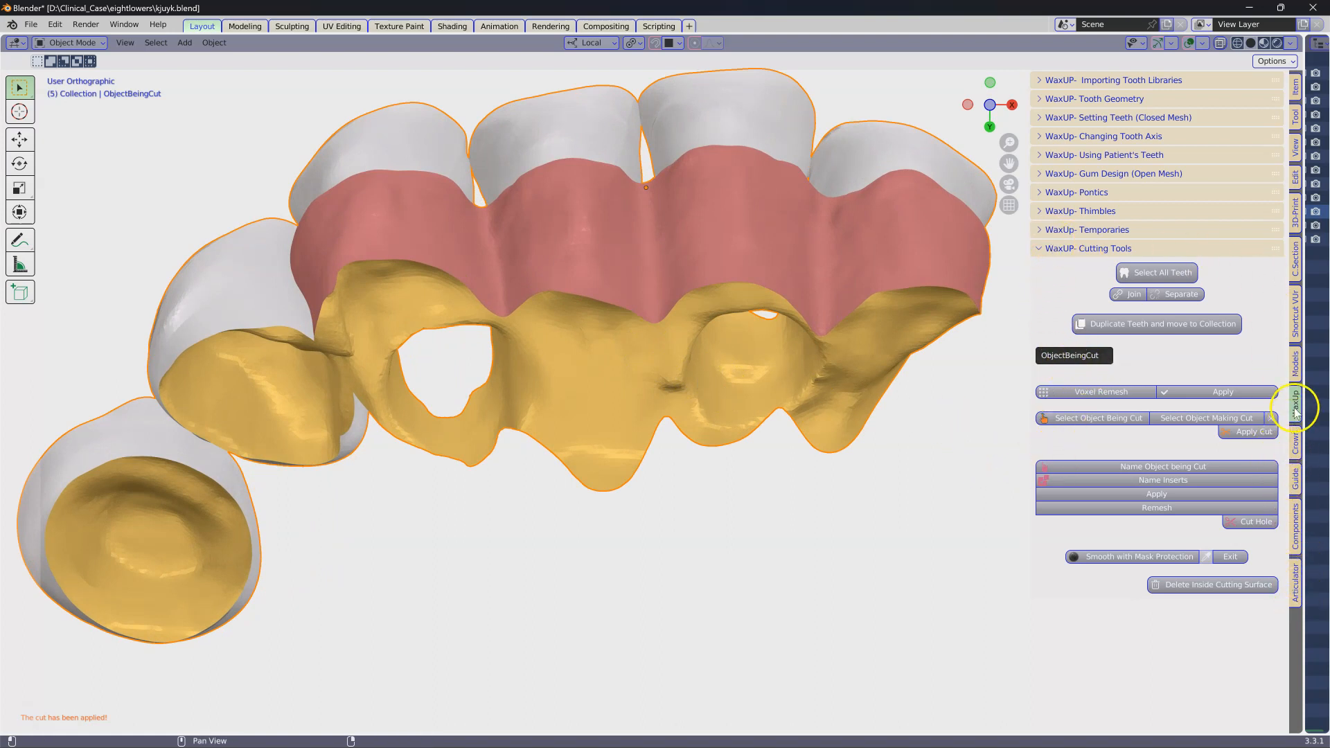
# - Start sculpting the isolated bridge with the models Sculpt Object tool and set the brush radius to 114 px
pyautogui.click(1296, 365)
pyautogui.scroll(-5, 1142, 435)
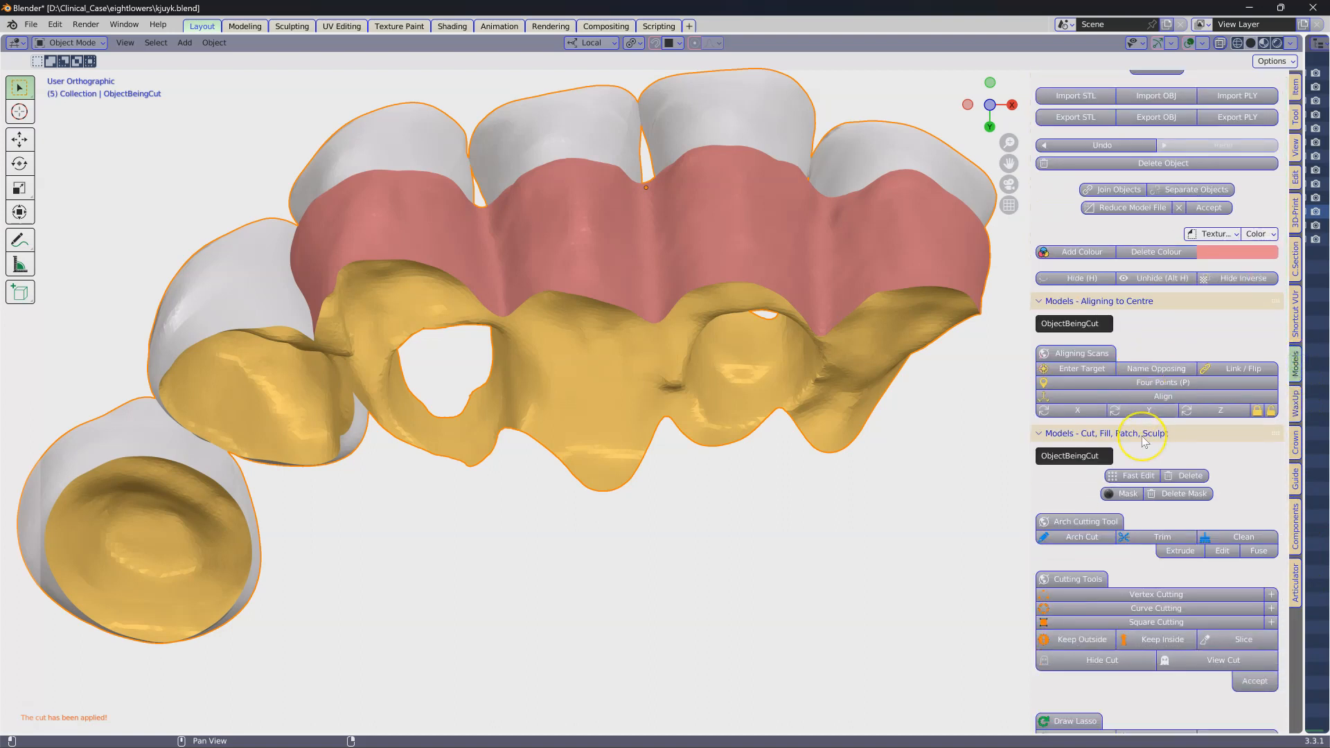
pyautogui.scroll(-10, 1141, 435)
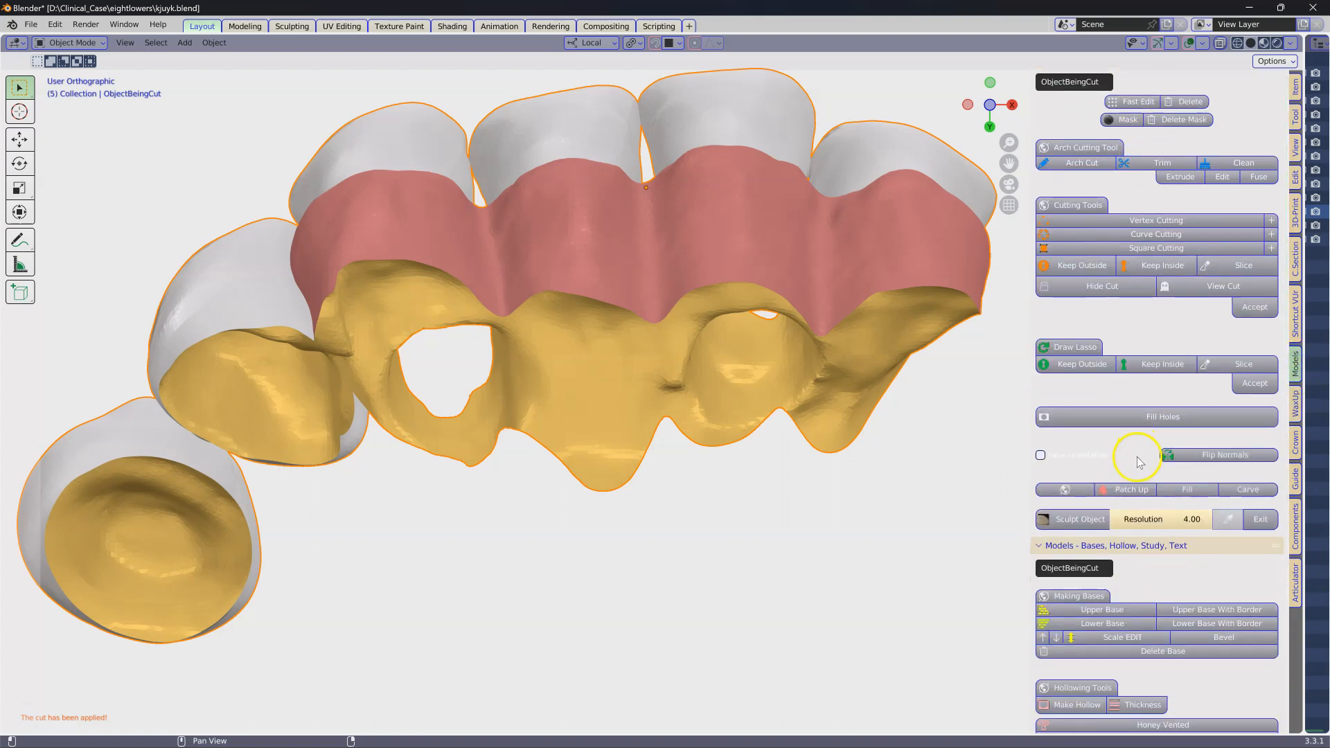
pyautogui.click(1083, 519)
pyautogui.scroll(-1, 843, 523)
pyautogui.click(1046, 524)
pyautogui.rightClick(616, 422)
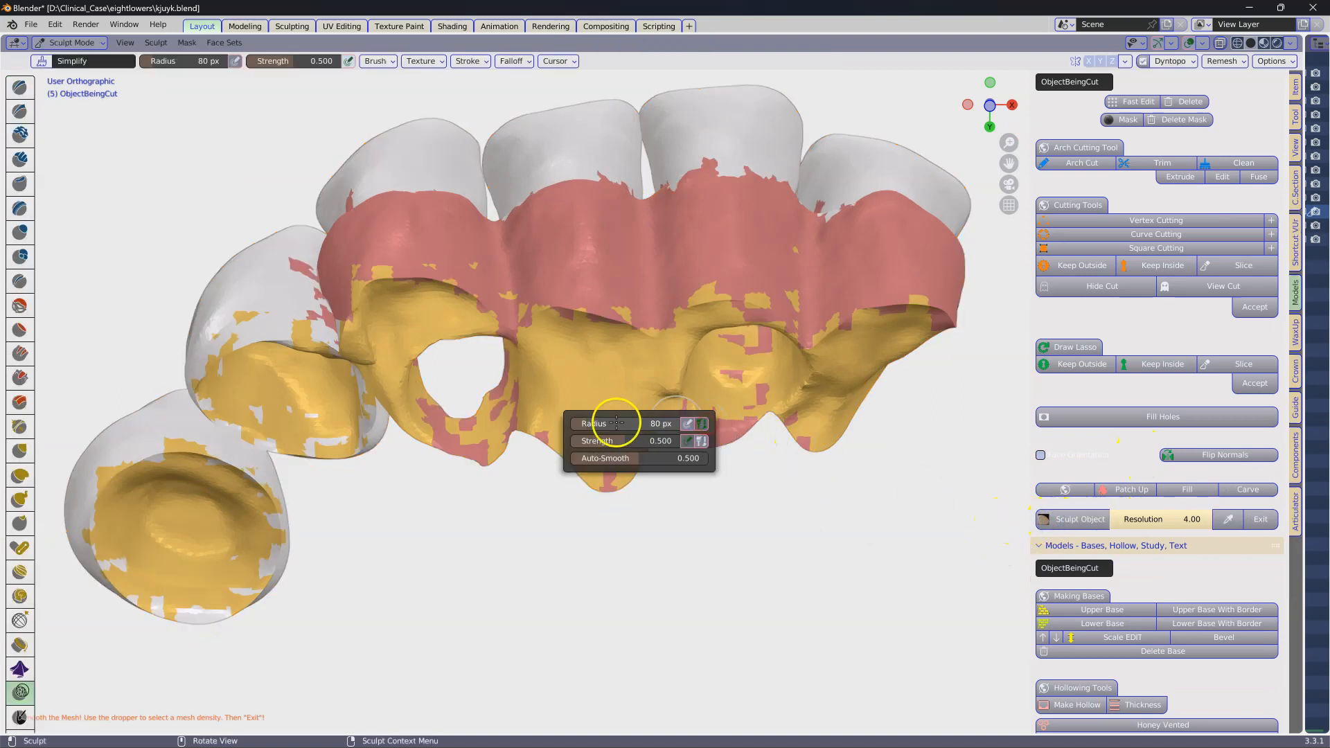
pyautogui.press('f')
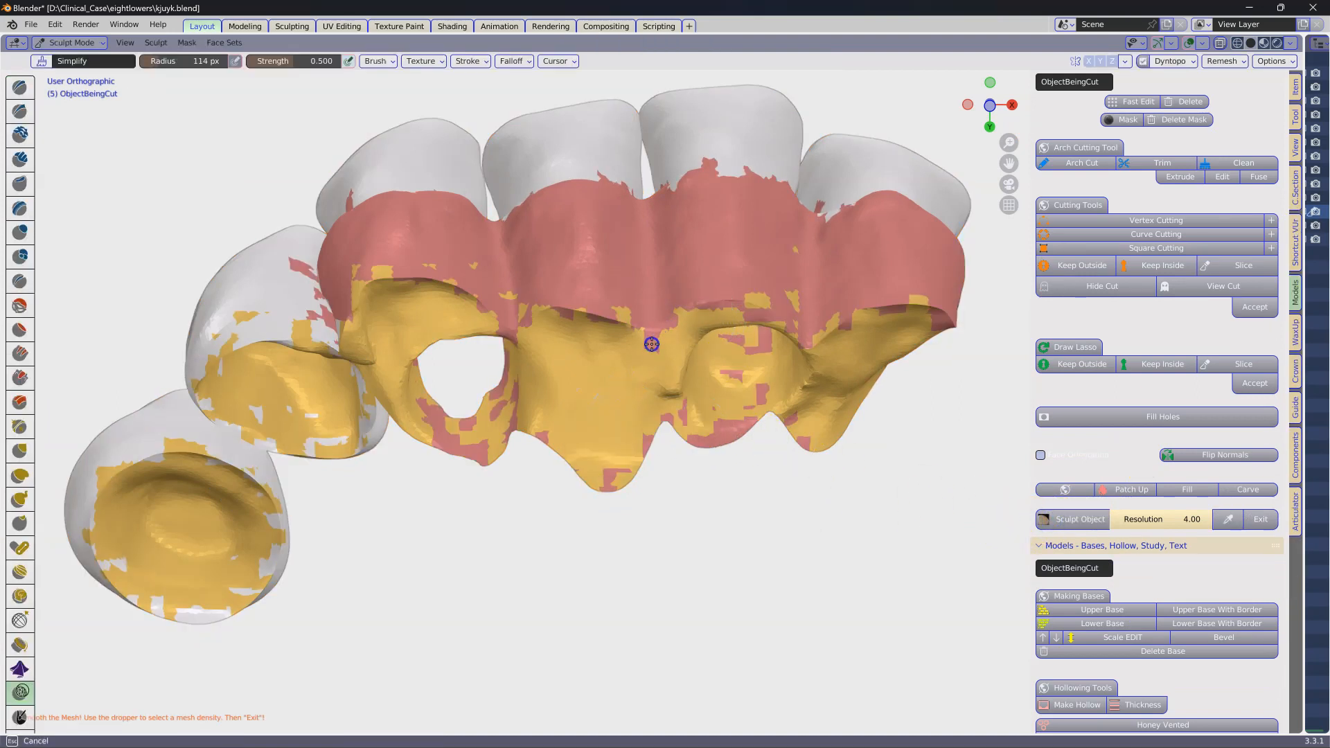
pyautogui.click(644, 341)
pyautogui.scroll(10, 1152, 333)
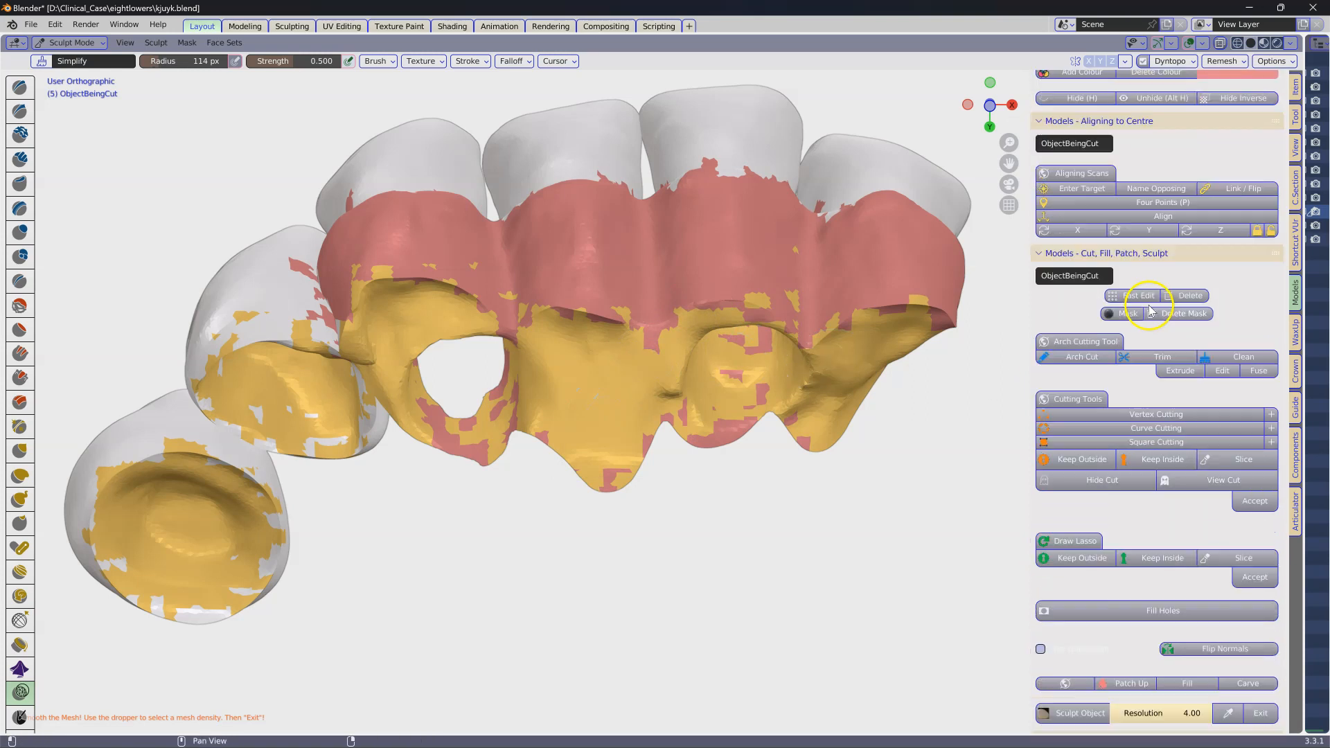
# - Delete the colours from the bridge and smooth the ridge between its fitting surfaces with the Simplify brush
pyautogui.click(1158, 350)
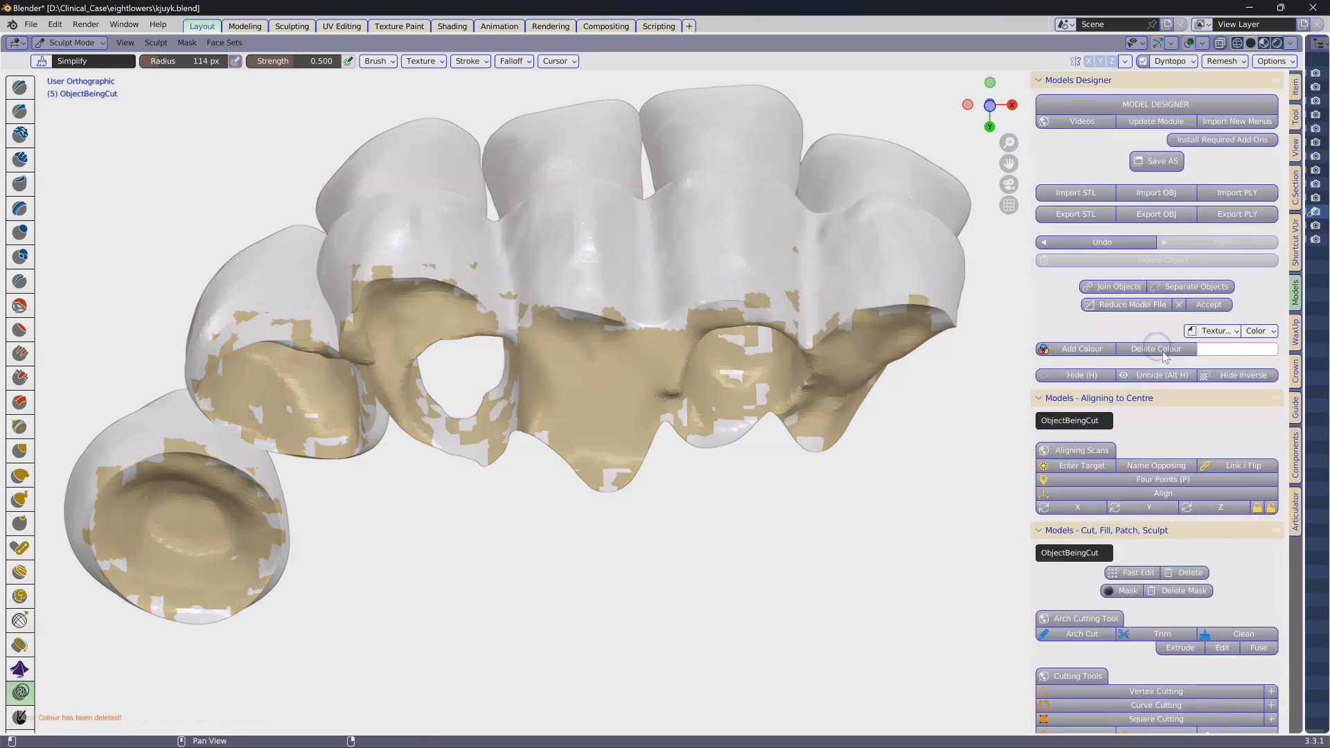
pyautogui.click(1166, 349)
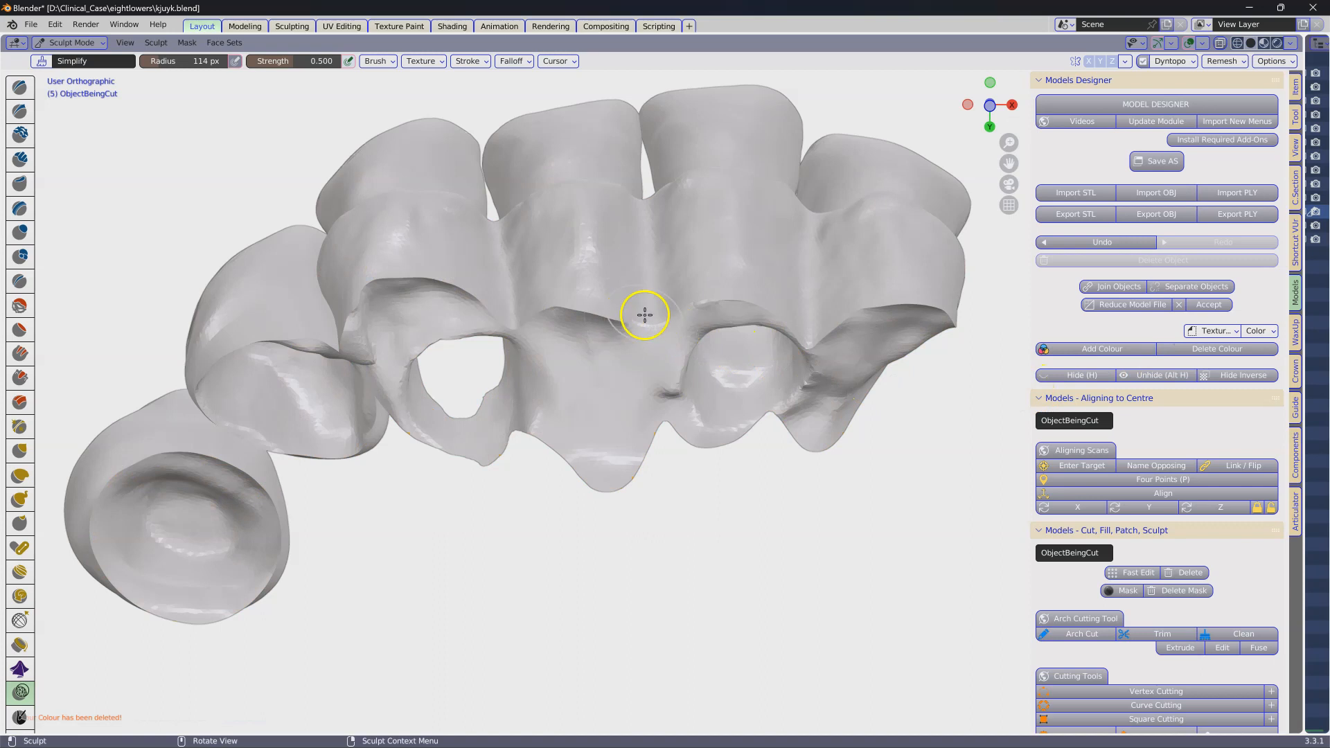
pyautogui.moveTo(626, 386); pyautogui.dragTo(683, 388)
pyautogui.rightClick(666, 386)
pyautogui.moveTo(579, 392); pyautogui.dragTo(595, 386)
pyautogui.moveTo(815, 340)
pyautogui.mouseDown(button='middle')
pyautogui.moveTo(816, 315)
pyautogui.moveTo(813, 326)
pyautogui.mouseUp(button='middle')
pyautogui.scroll(1, 814, 326)
pyautogui.moveTo(701, 345)
pyautogui.mouseDown()
pyautogui.moveTo(692, 338)
pyautogui.moveTo(846, 395)
pyautogui.mouseUp()
# - Smooth the bridge's fitting surface and margins around the abutment sockets with a 195 px Simplify brush
pyautogui.moveTo(924, 356)
pyautogui.mouseDown(button='middle')
pyautogui.moveTo(855, 460)
pyautogui.moveTo(851, 447)
pyautogui.mouseUp(button='middle')
pyautogui.moveTo(626, 372); pyautogui.dragTo(602, 400, button='middle')
pyautogui.moveTo(601, 401)
pyautogui.mouseDown()
pyautogui.moveTo(600, 388)
pyautogui.moveTo(282, 380)
pyautogui.moveTo(288, 467)
pyautogui.mouseUp()
pyautogui.moveTo(287, 467)
pyautogui.mouseDown(button='middle')
pyautogui.moveTo(395, 418)
pyautogui.moveTo(377, 469)
pyautogui.moveTo(587, 461)
pyautogui.moveTo(489, 451)
pyautogui.mouseUp(button='middle')
pyautogui.moveTo(330, 454)
pyautogui.mouseDown(button='middle')
pyautogui.moveTo(445, 460)
pyautogui.moveTo(438, 436)
pyautogui.mouseUp(button='middle')
pyautogui.moveTo(438, 435); pyautogui.dragTo(456, 476)
pyautogui.moveTo(492, 502)
pyautogui.mouseDown(button='middle')
pyautogui.moveTo(579, 467)
pyautogui.moveTo(1030, 378)
pyautogui.mouseUp(button='middle')
# - Set the sculpt resolution to 6 and smooth the thin margins and edges around the bridge's socket openings
pyautogui.scroll(-10, 1136, 480)
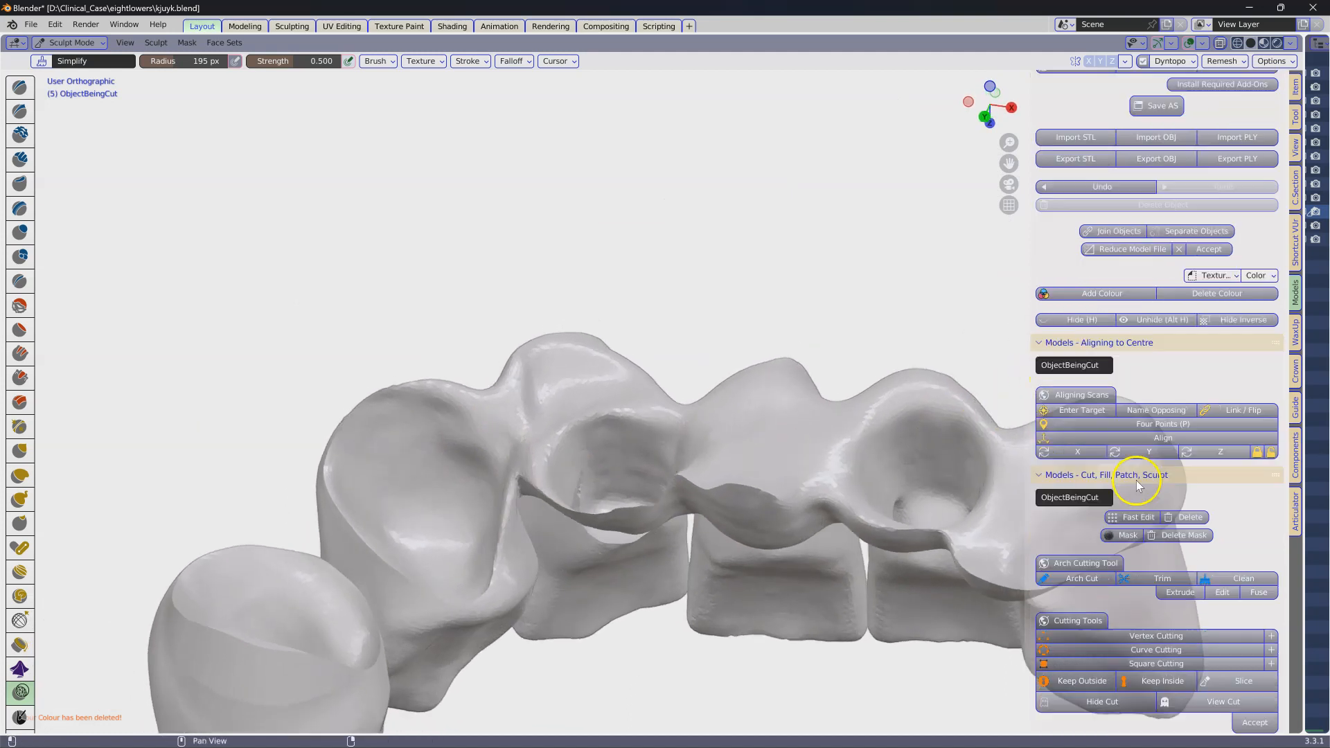
pyautogui.scroll(-2, 1133, 516)
pyautogui.click(1154, 602)
pyautogui.write('6')
pyautogui.press('Return')
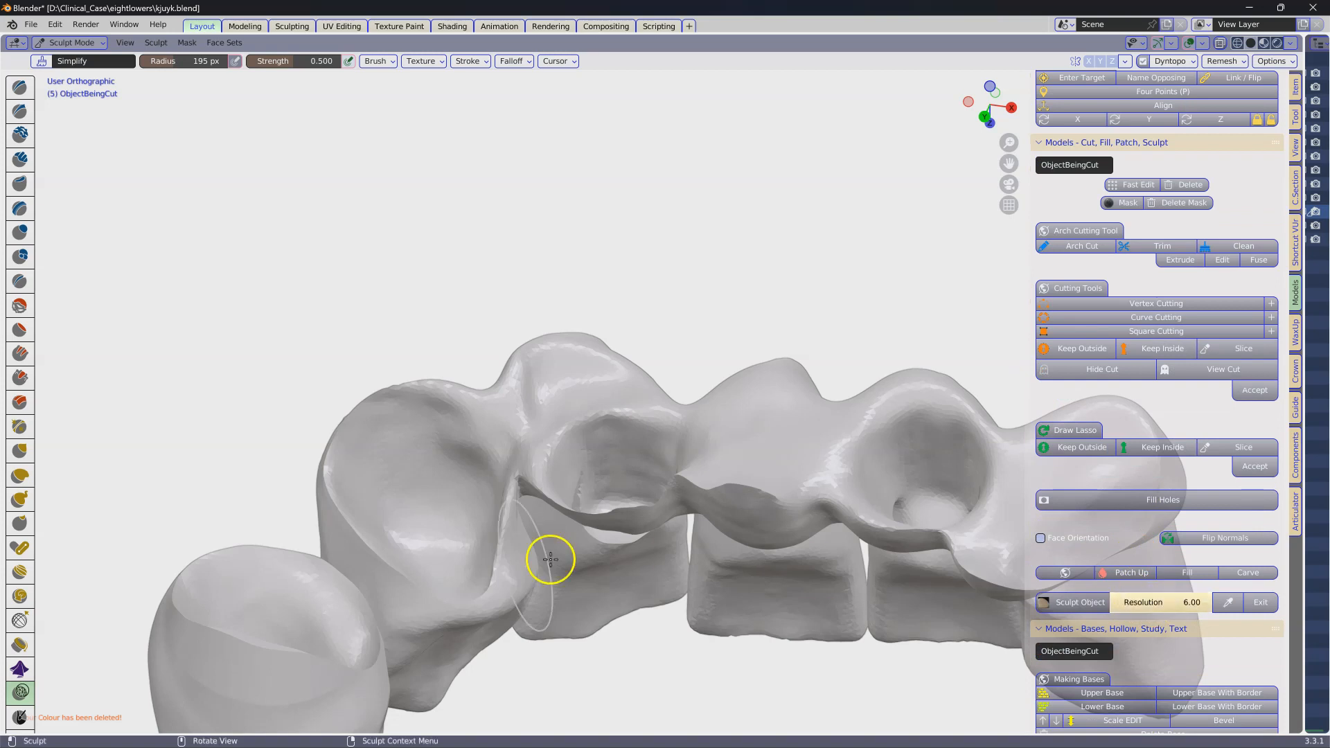
pyautogui.moveTo(753, 486); pyautogui.dragTo(891, 529, button='middle')
pyautogui.moveTo(891, 529)
pyautogui.mouseDown()
pyautogui.moveTo(992, 580)
pyautogui.moveTo(935, 544)
pyautogui.mouseUp()
pyautogui.moveTo(770, 509)
pyautogui.mouseDown()
pyautogui.moveTo(778, 502)
pyautogui.moveTo(607, 529)
pyautogui.mouseUp()
pyautogui.moveTo(607, 529); pyautogui.dragTo(579, 567, button='middle')
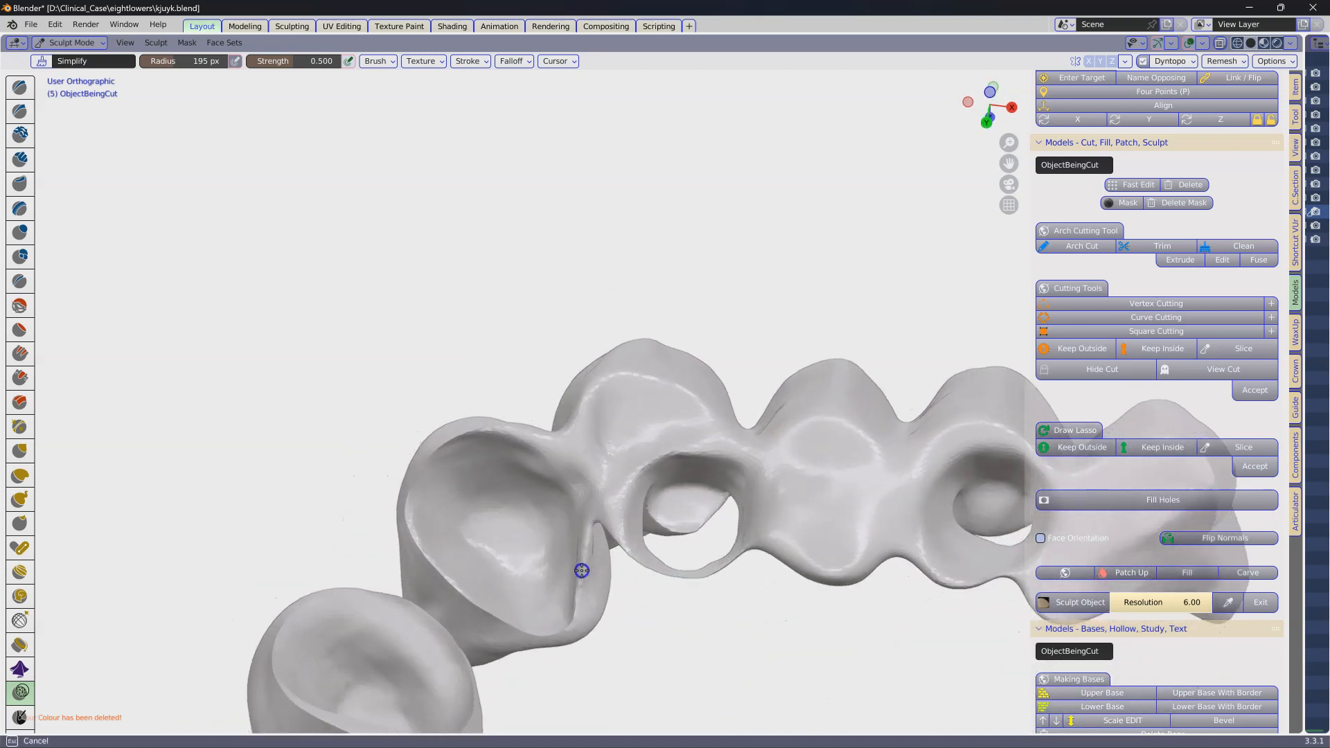
pyautogui.moveTo(407, 505)
pyautogui.mouseDown(button='middle')
pyautogui.moveTo(564, 490)
pyautogui.moveTo(549, 523)
pyautogui.moveTo(478, 549)
pyautogui.moveTo(500, 515)
pyautogui.mouseUp(button='middle')
pyautogui.moveTo(543, 514)
pyautogui.mouseDown()
pyautogui.moveTo(540, 535)
pyautogui.moveTo(413, 547)
pyautogui.moveTo(466, 443)
pyautogui.moveTo(488, 566)
pyautogui.mouseUp()
pyautogui.moveTo(597, 510); pyautogui.dragTo(778, 567, button='middle')
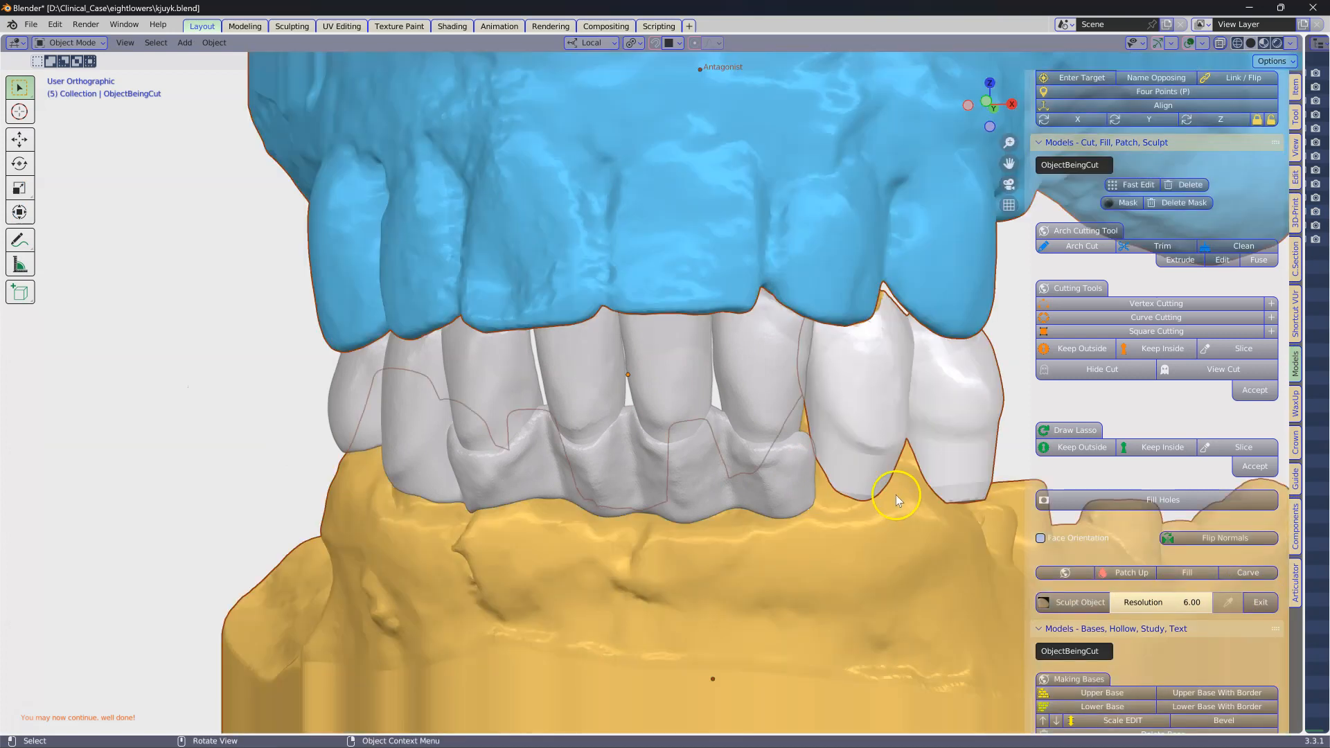
# - Hide the blue upper antagonist model to expose the bridge and the neighbouring white crowns
pyautogui.click(893, 196)
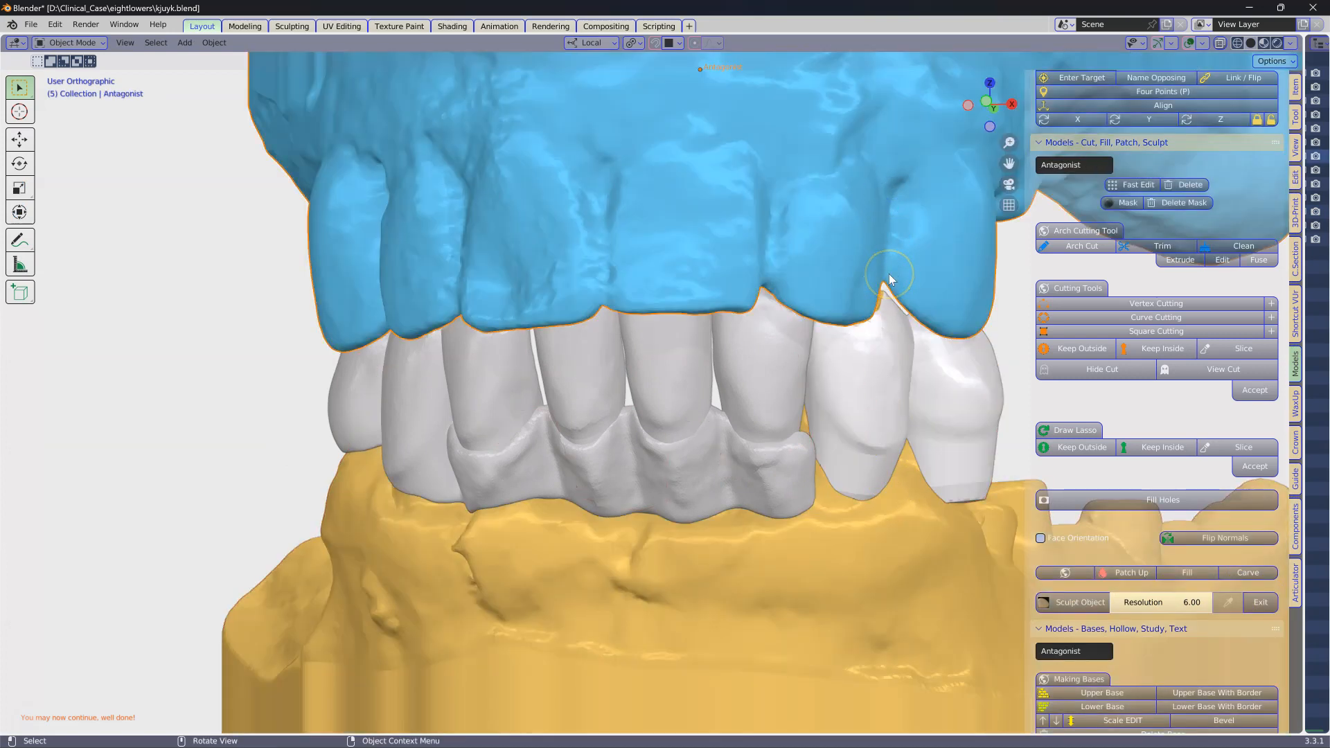
pyautogui.press('h')
pyautogui.moveTo(857, 341); pyautogui.dragTo(684, 393, button='middle')
pyautogui.scroll(3, 678, 400)
# - Pull the white canine crown's side toward the adjacent grey bridge tooth with a proportional move in Edit Mode, closing the contact gap
pyautogui.click(679, 366)
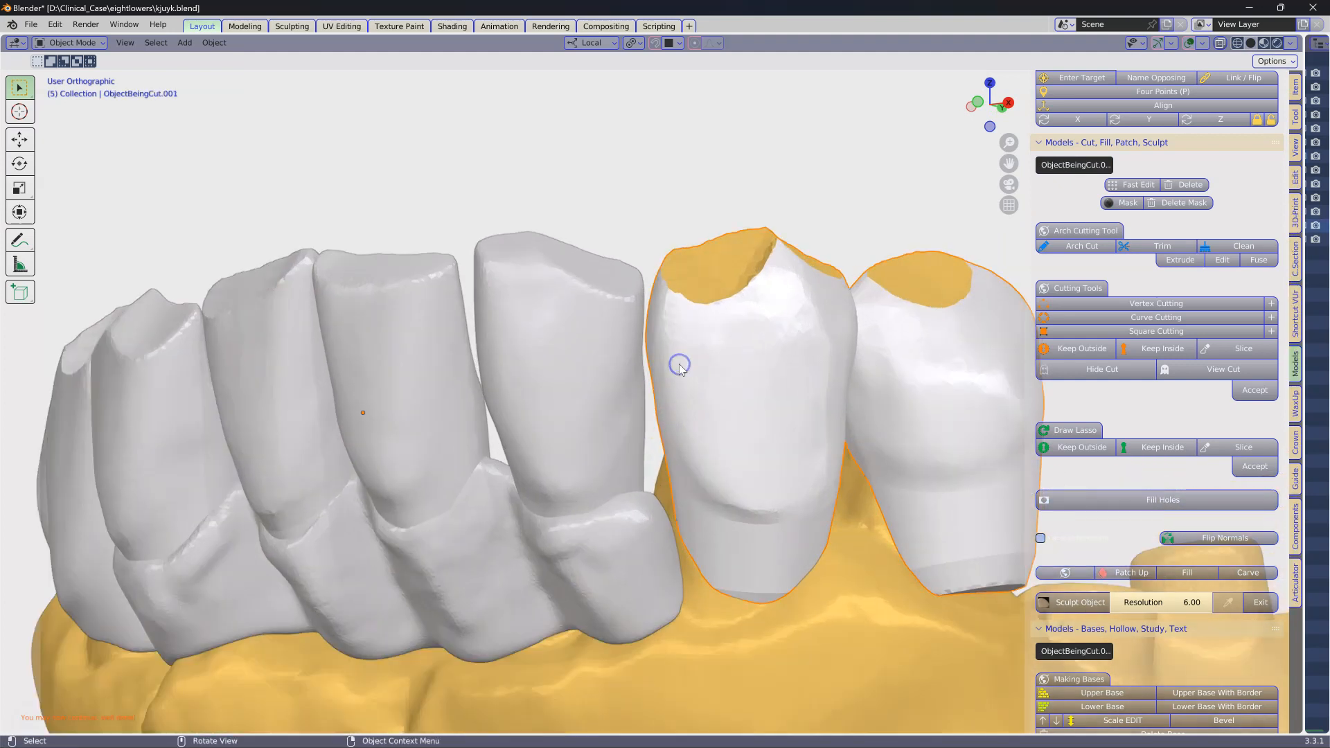
pyautogui.scroll(2, 681, 369)
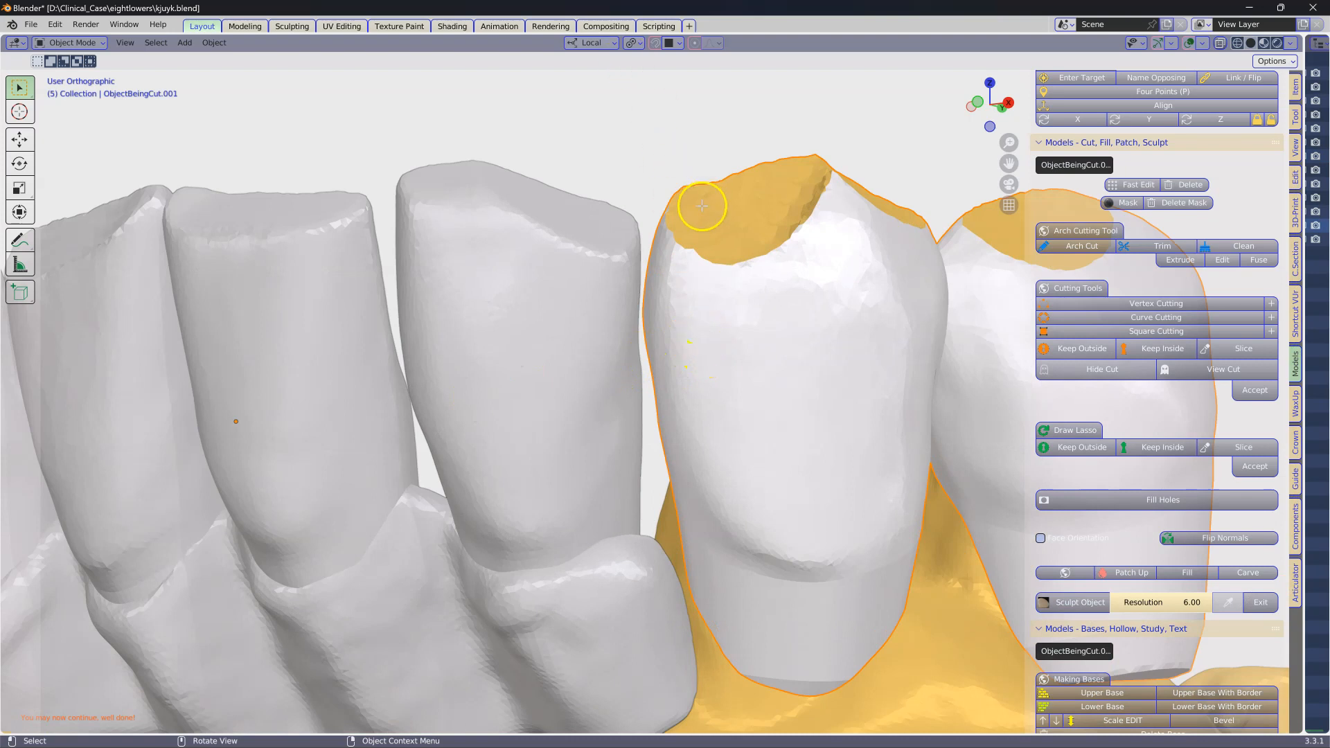
pyautogui.press('Tab')
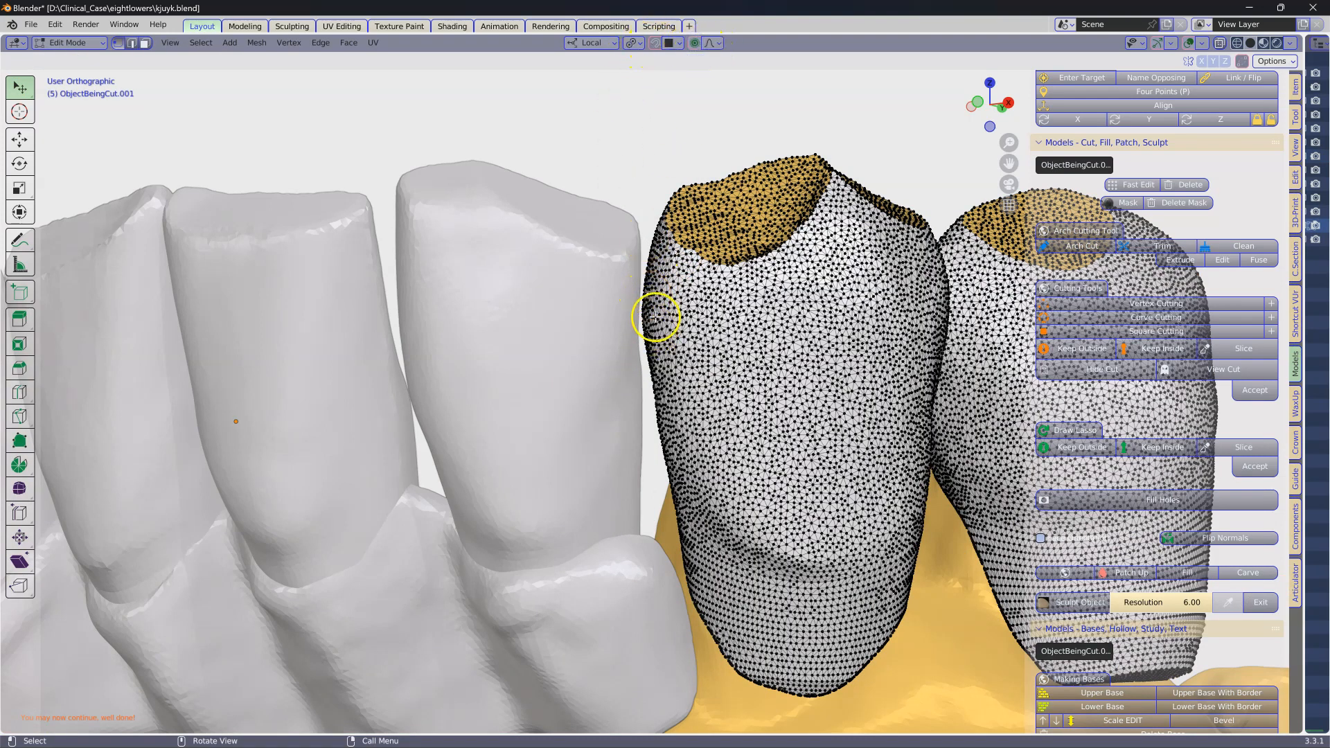
pyautogui.press('g')
pyautogui.scroll(-3, 654, 317)
pyautogui.scroll(-15, 655, 317)
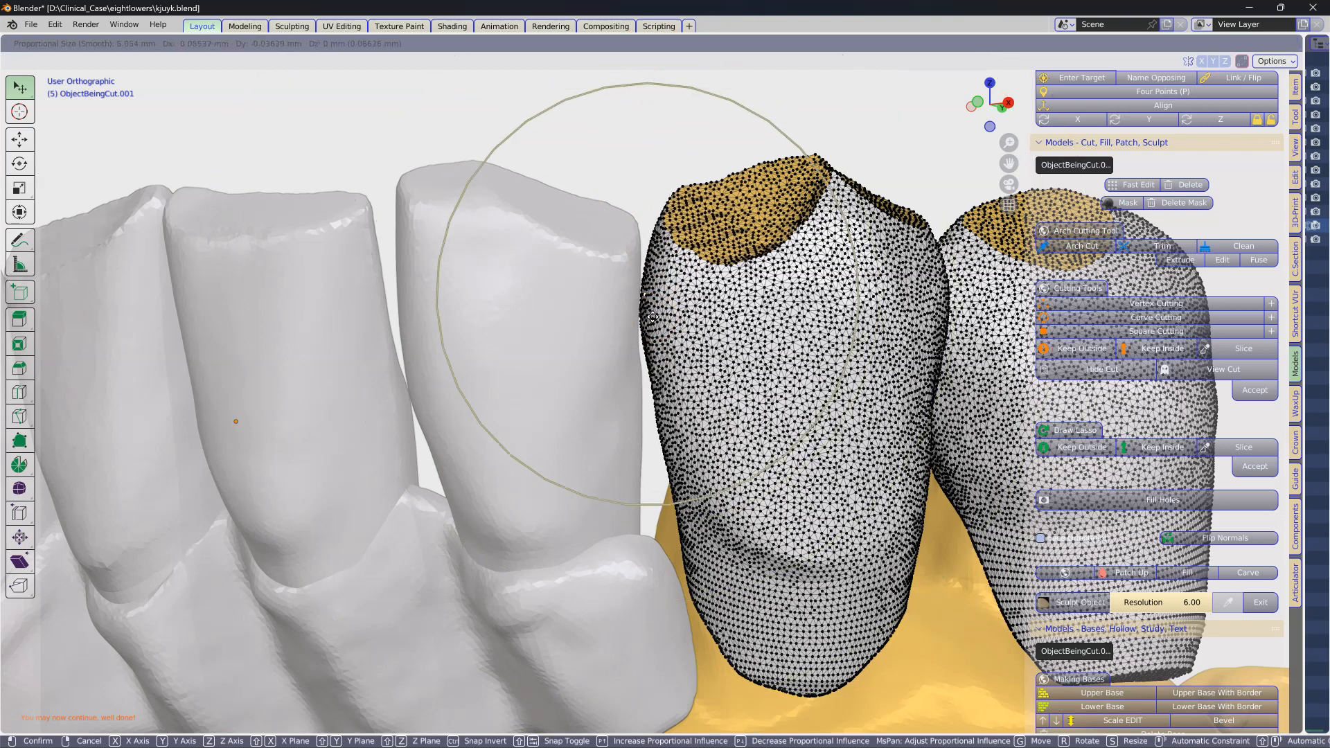
pyautogui.click(636, 318)
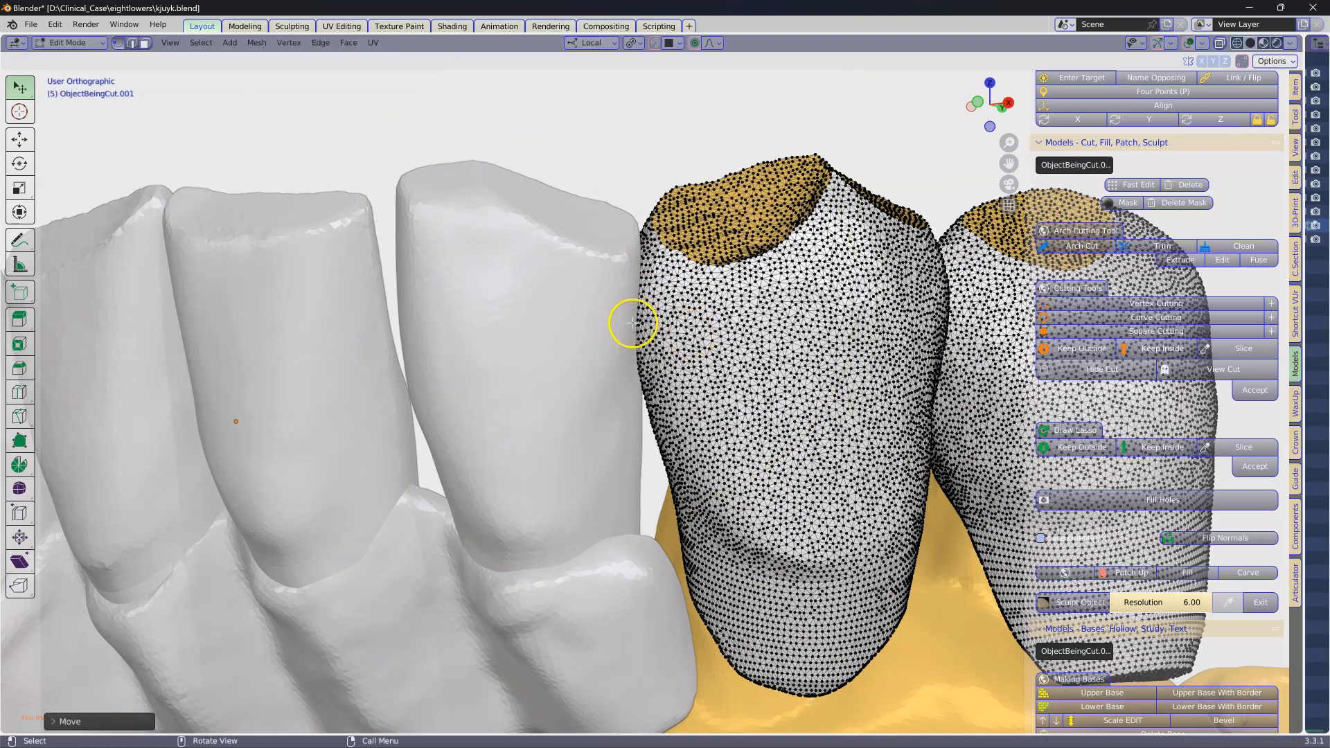
pyautogui.press('Tab')
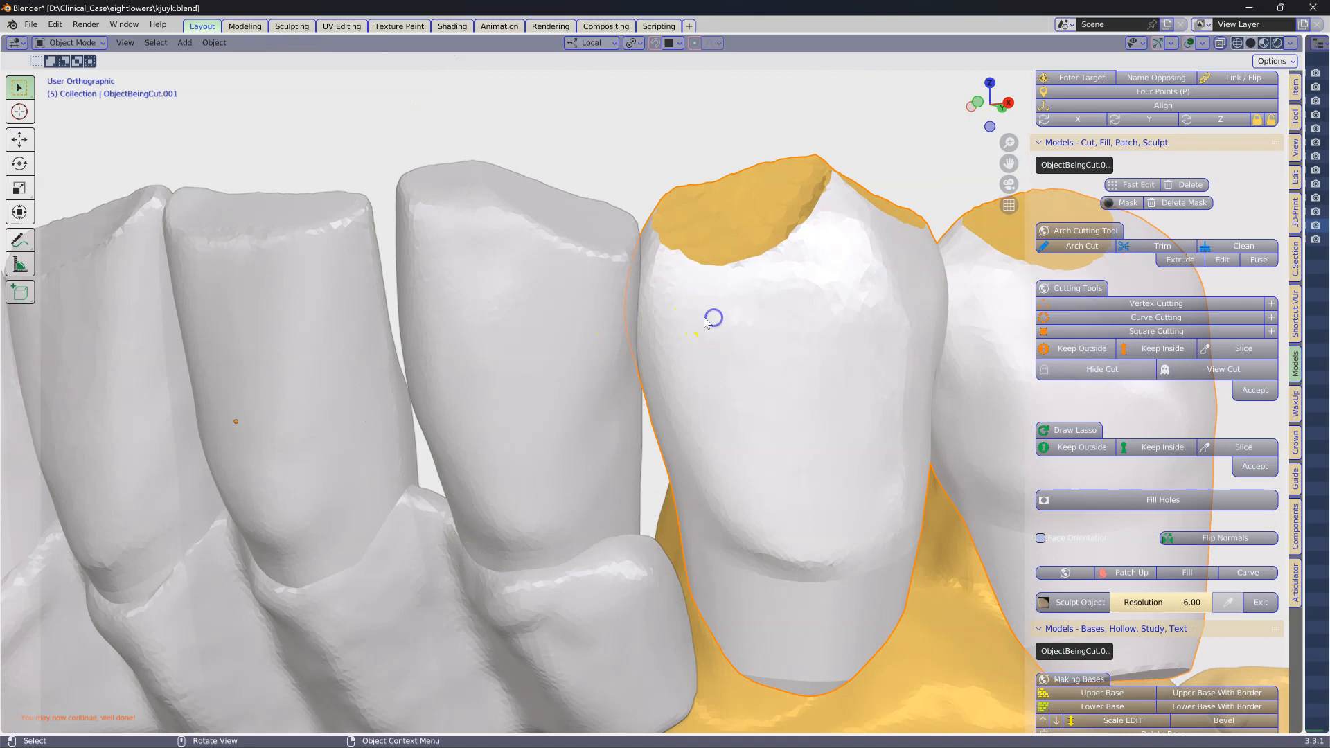
# - Try to unite the grey bridge and the two white crowns with the Bool Tool's Auto Boolean Union
pyautogui.click(579, 319)
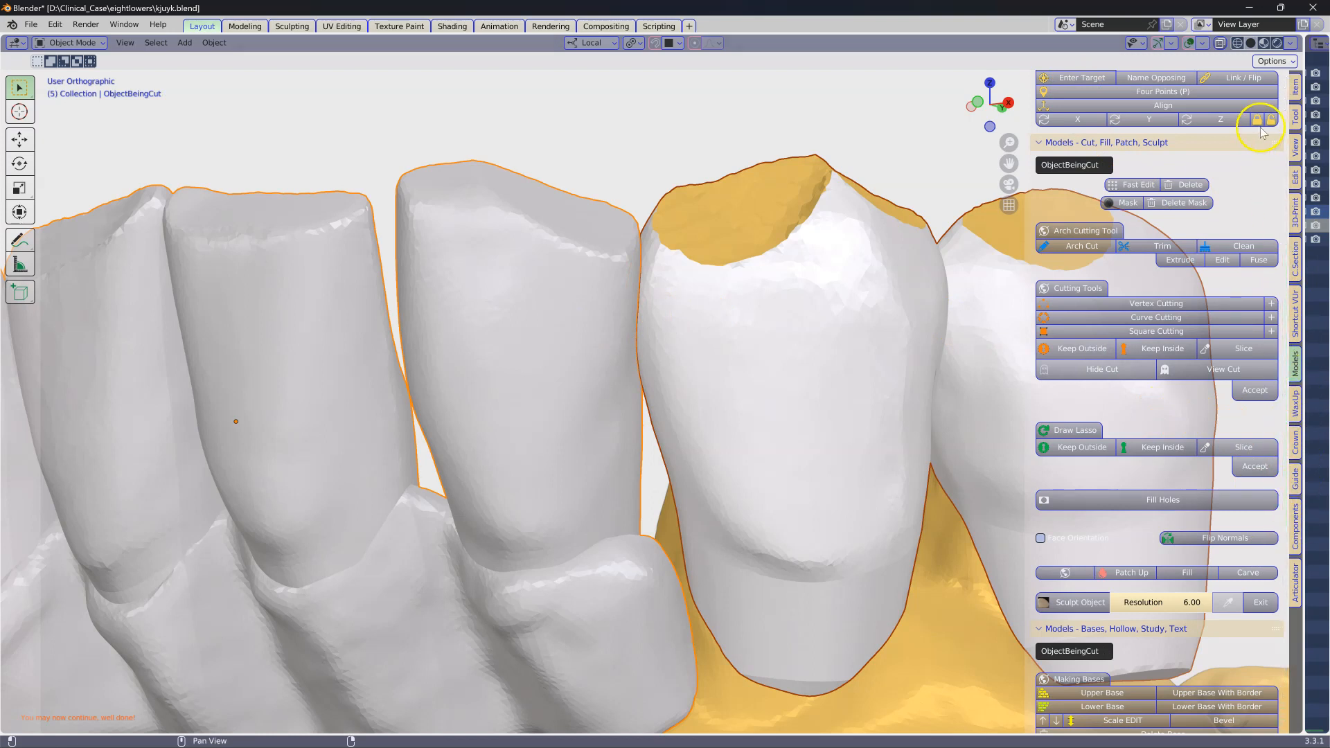
pyautogui.click(1296, 177)
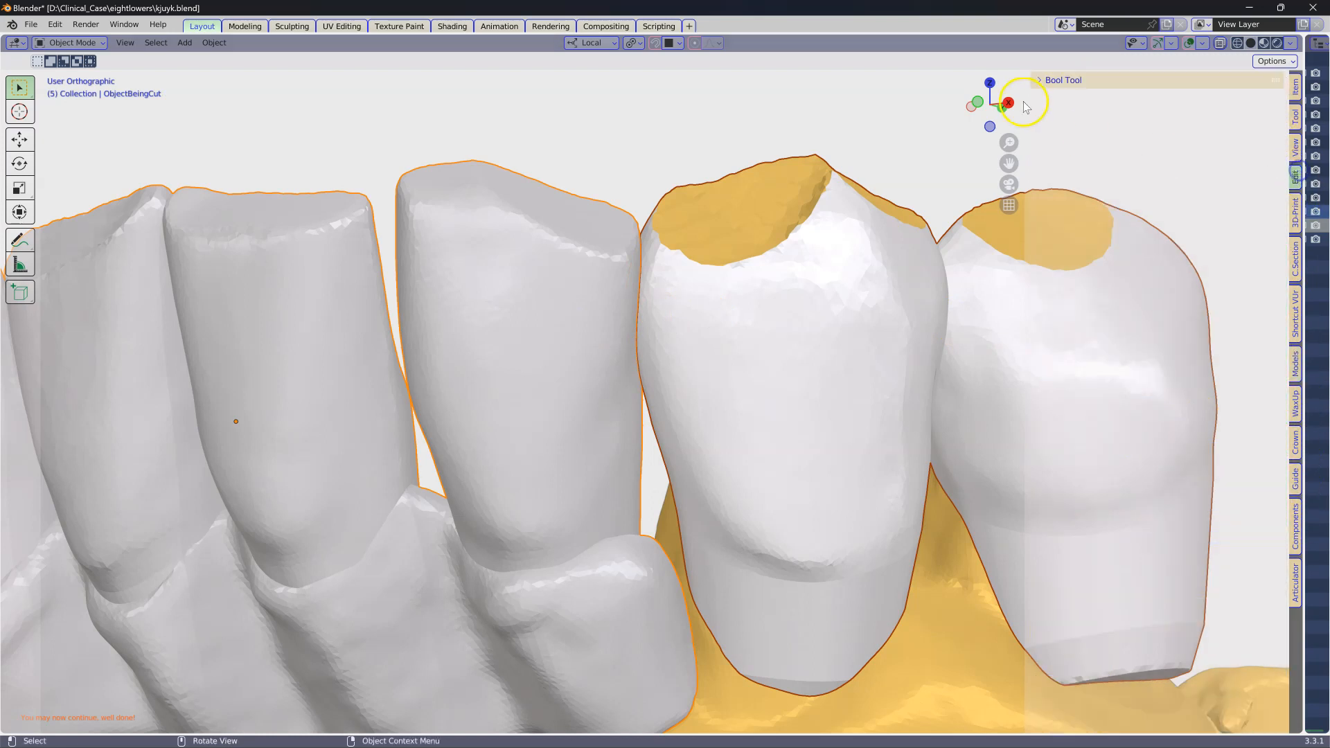
pyautogui.click(1041, 79)
pyautogui.click(1163, 128)
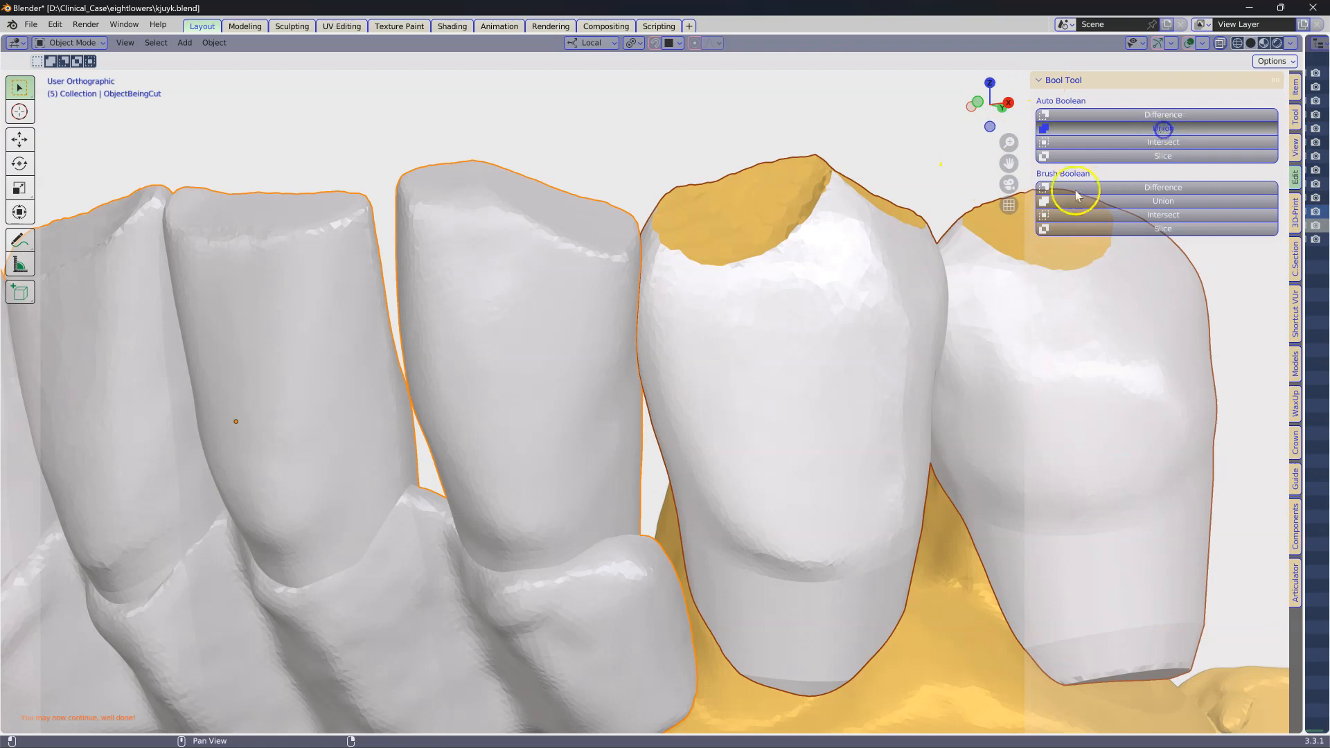
# - Join the grey bridge and the white crowns into one object with the Crown bridging Unify Two Objects command
pyautogui.moveTo(668, 261); pyautogui.dragTo(677, 381, button='middle')
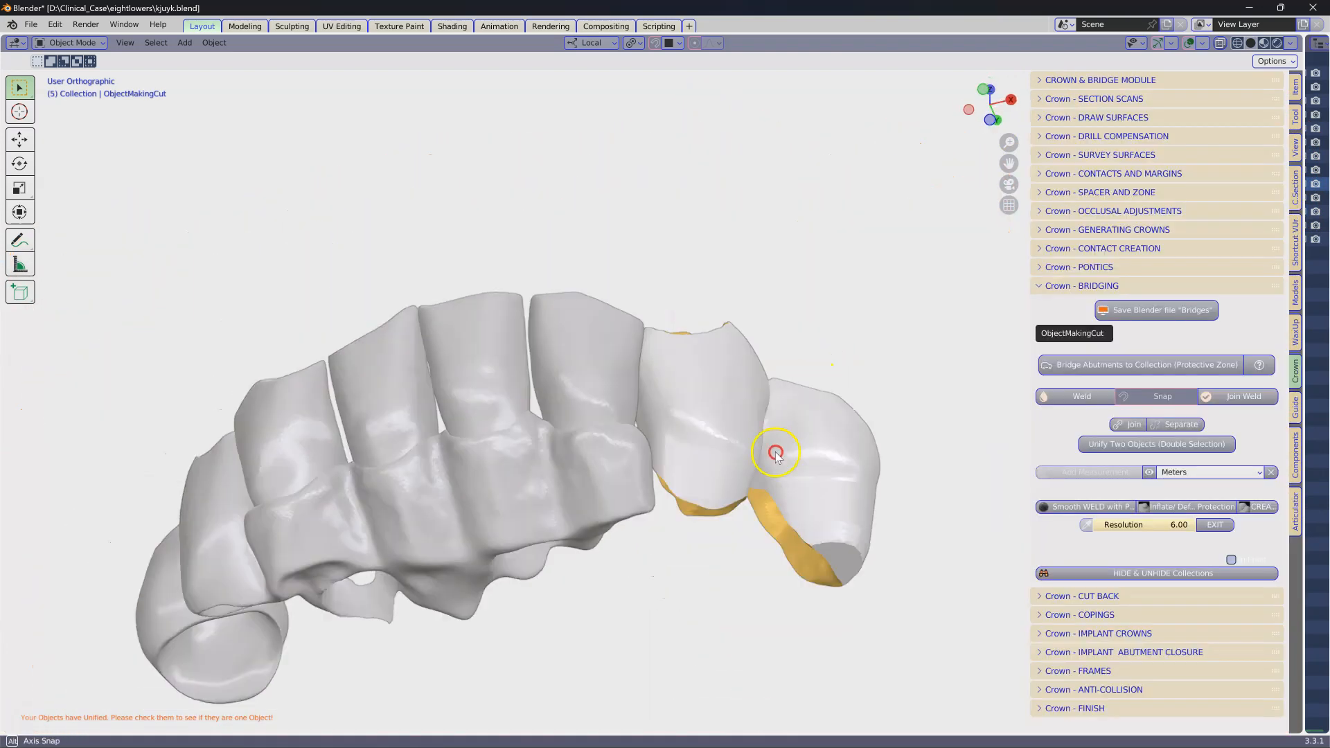
pyautogui.moveTo(778, 451); pyautogui.dragTo(766, 499, button='middle')
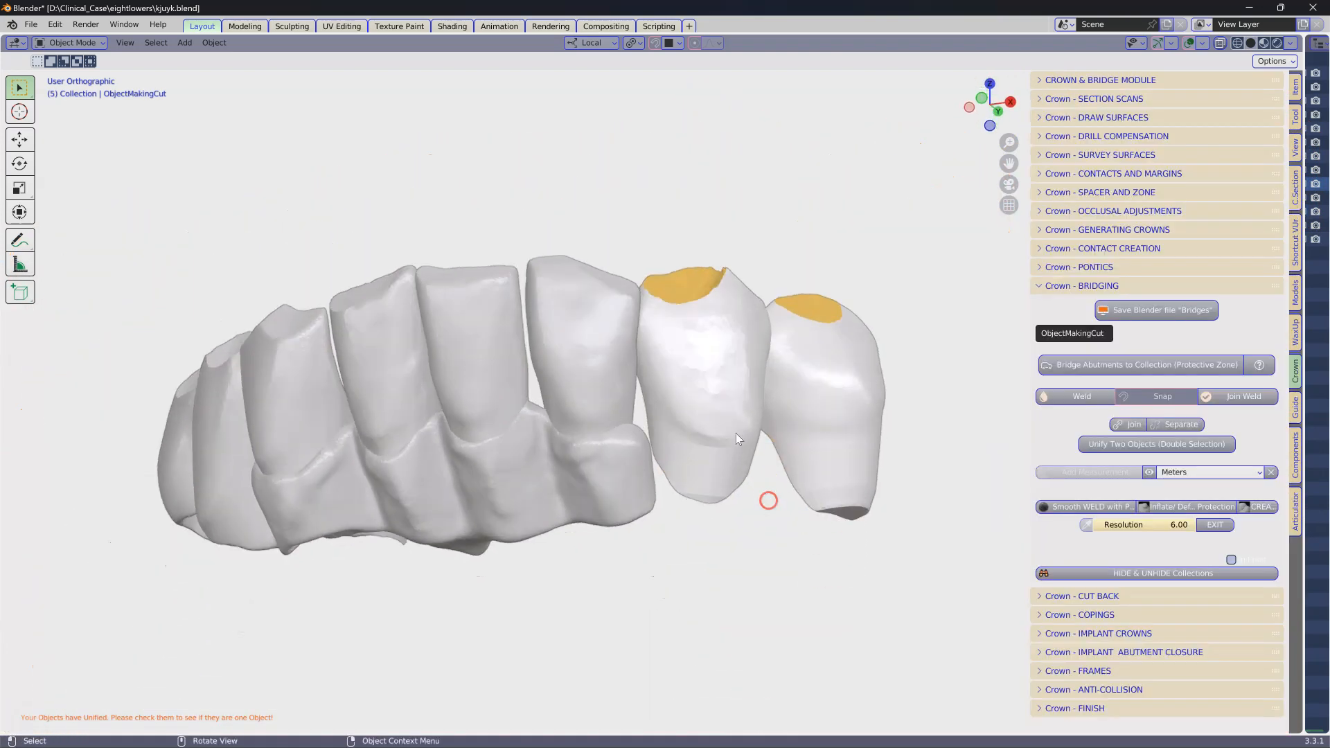
pyautogui.click(1133, 451)
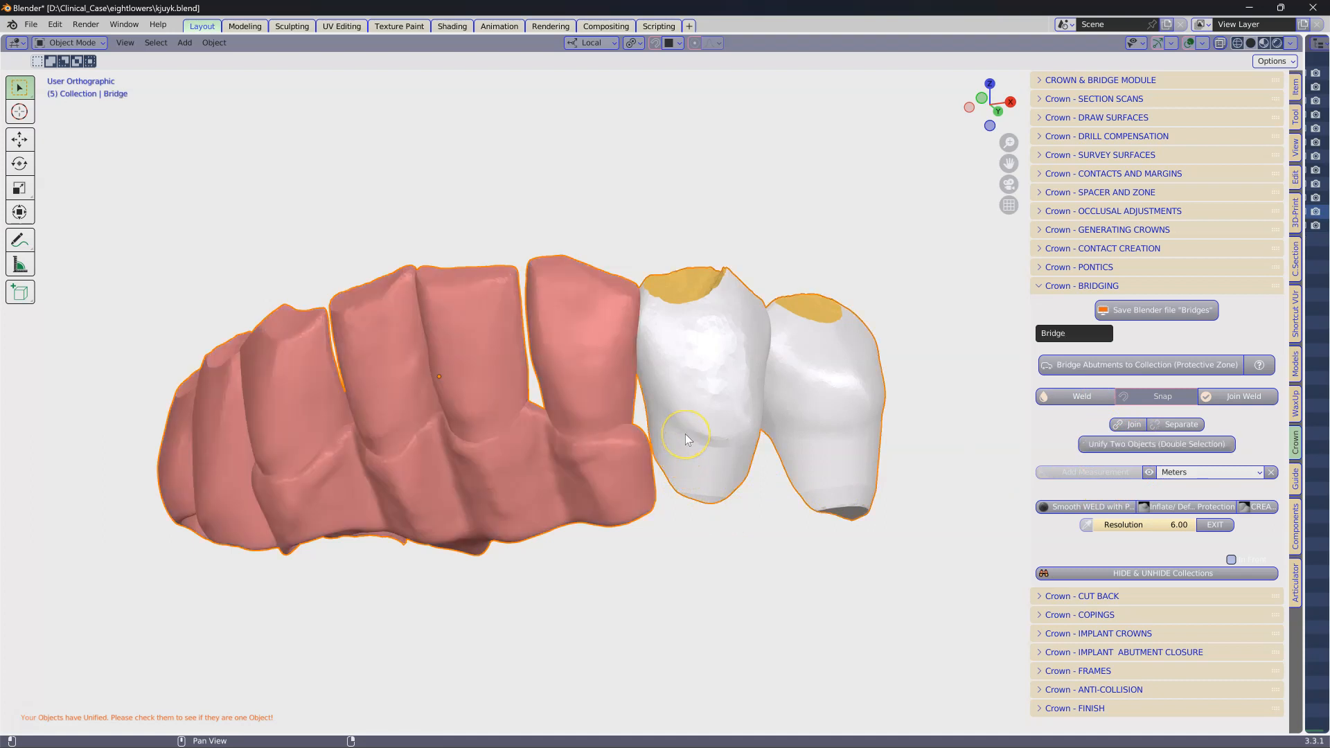
pyautogui.moveTo(684, 433); pyautogui.dragTo(679, 458, button='middle')
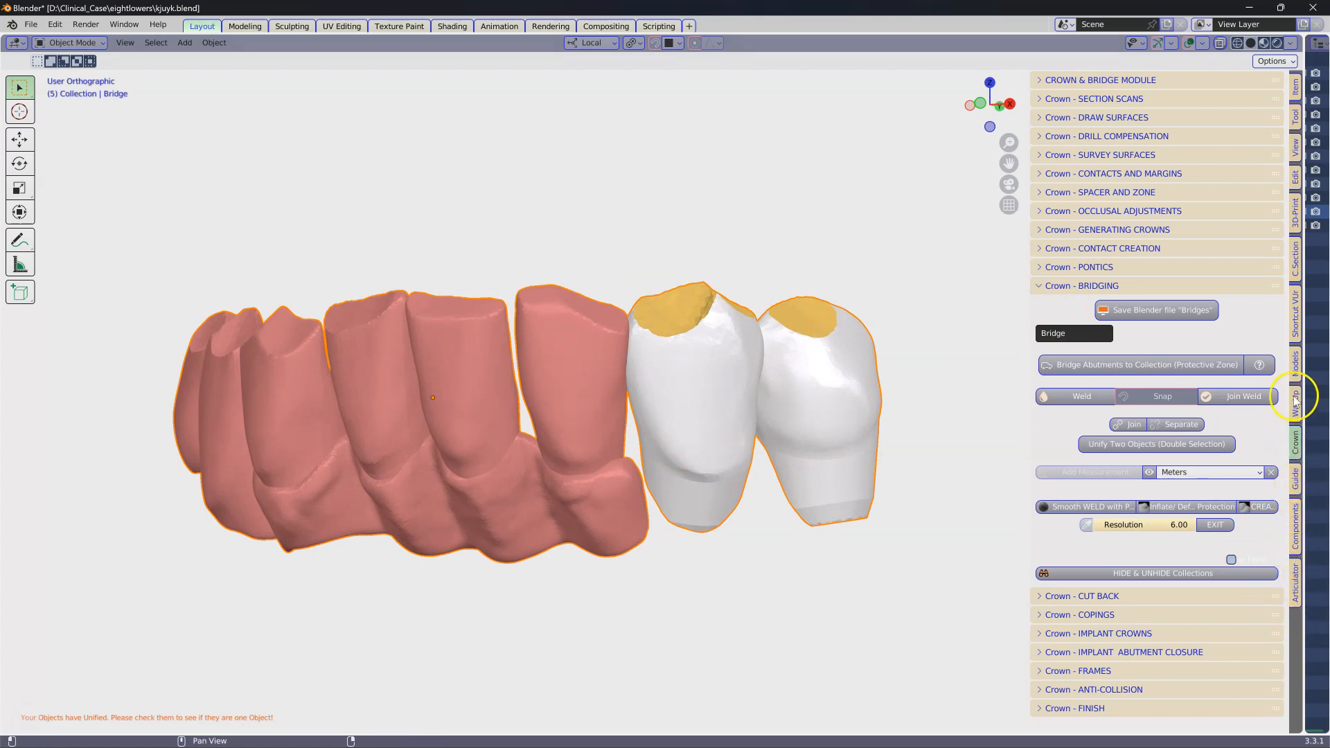
# - Delete the unified bridge's colours and remove the small stray pink fragment visible through the bridge opening
pyautogui.click(1295, 364)
pyautogui.click(1151, 350)
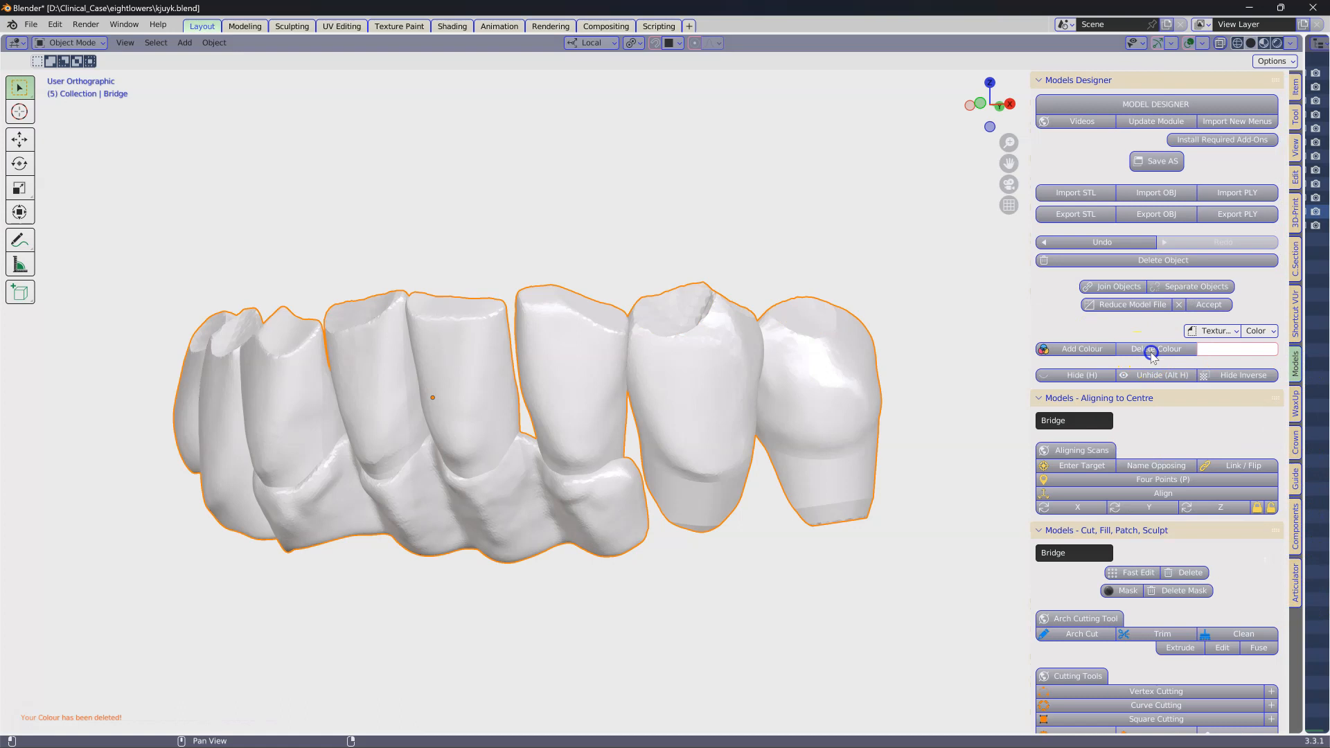
pyautogui.moveTo(730, 478)
pyautogui.mouseDown(button='middle')
pyautogui.moveTo(728, 409)
pyautogui.moveTo(760, 297)
pyautogui.moveTo(734, 426)
pyautogui.moveTo(662, 462)
pyautogui.mouseUp(button='middle')
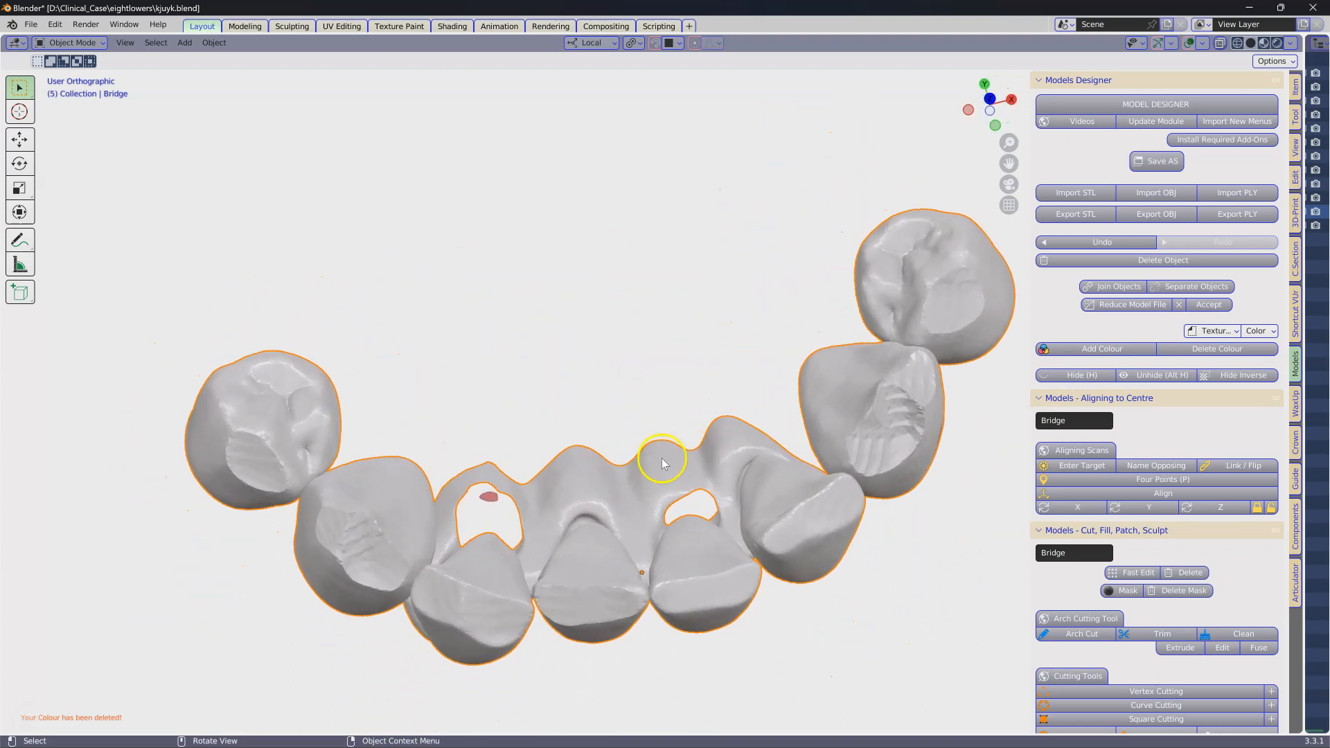
pyautogui.click(488, 496)
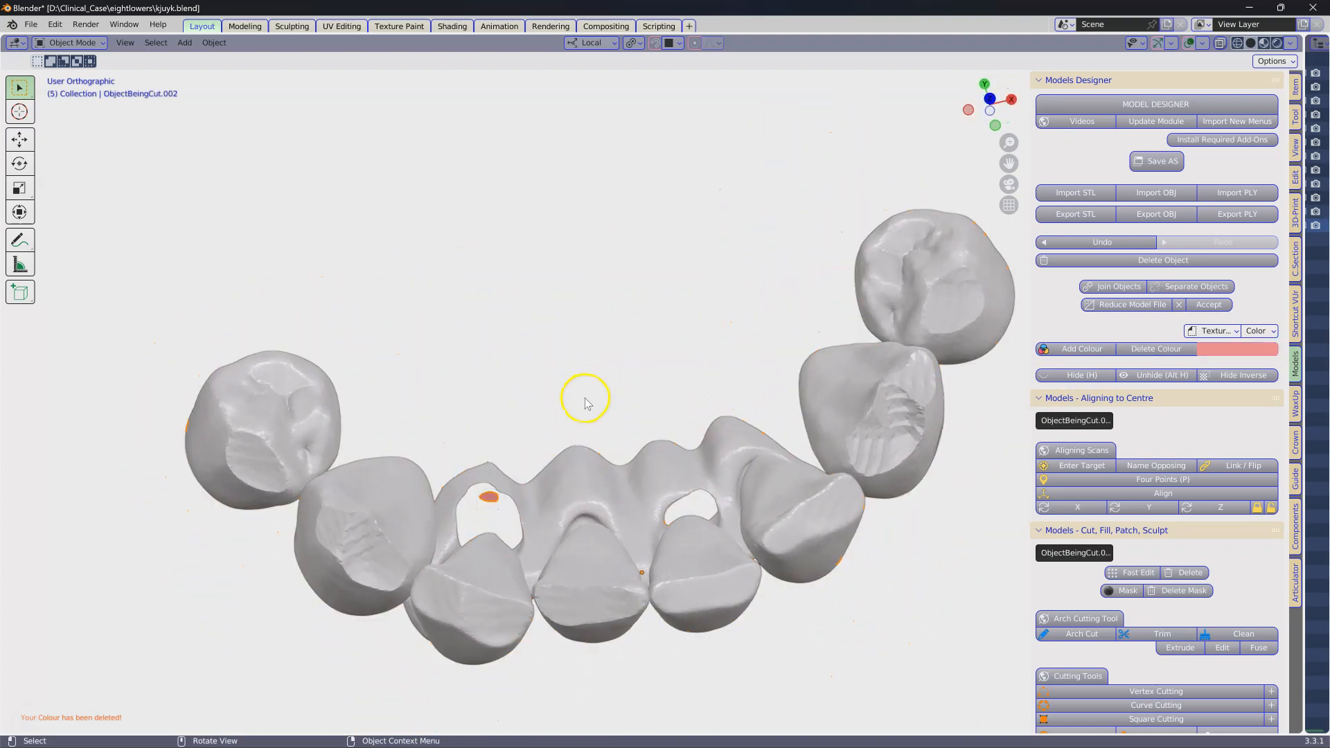
pyautogui.press('x')
pyautogui.click(550, 407)
pyautogui.moveTo(546, 401); pyautogui.dragTo(660, 476, button='middle')
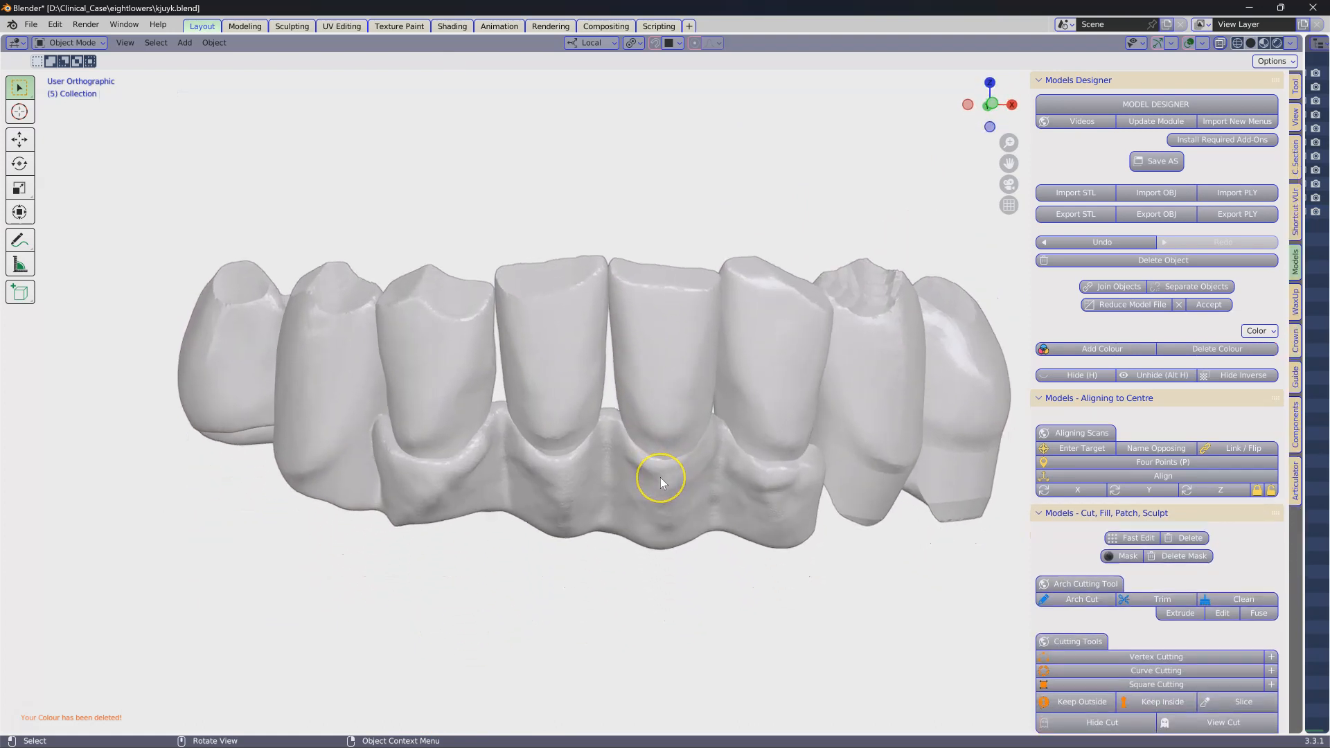
# - Unhide all models and move the blue upper model to the Antagonist collection
pyautogui.hotkey('alt', 'h')
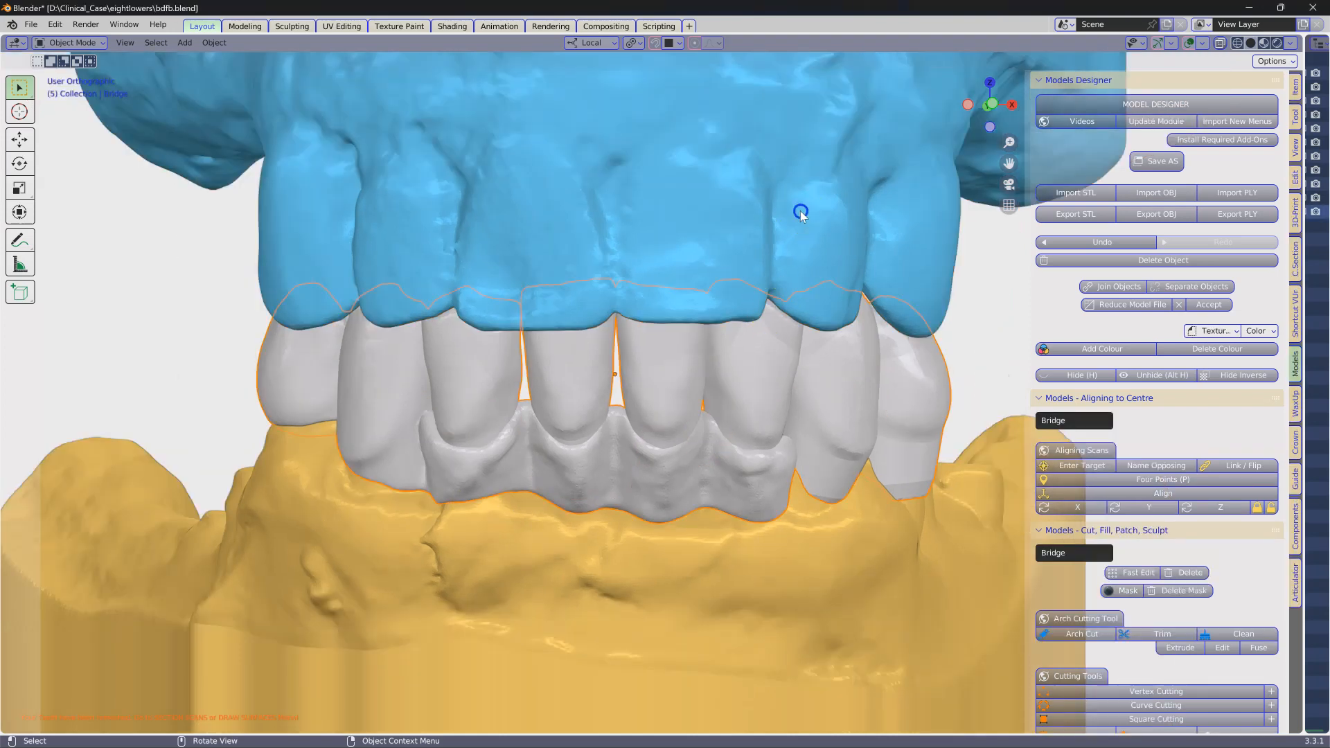
pyautogui.click(796, 212)
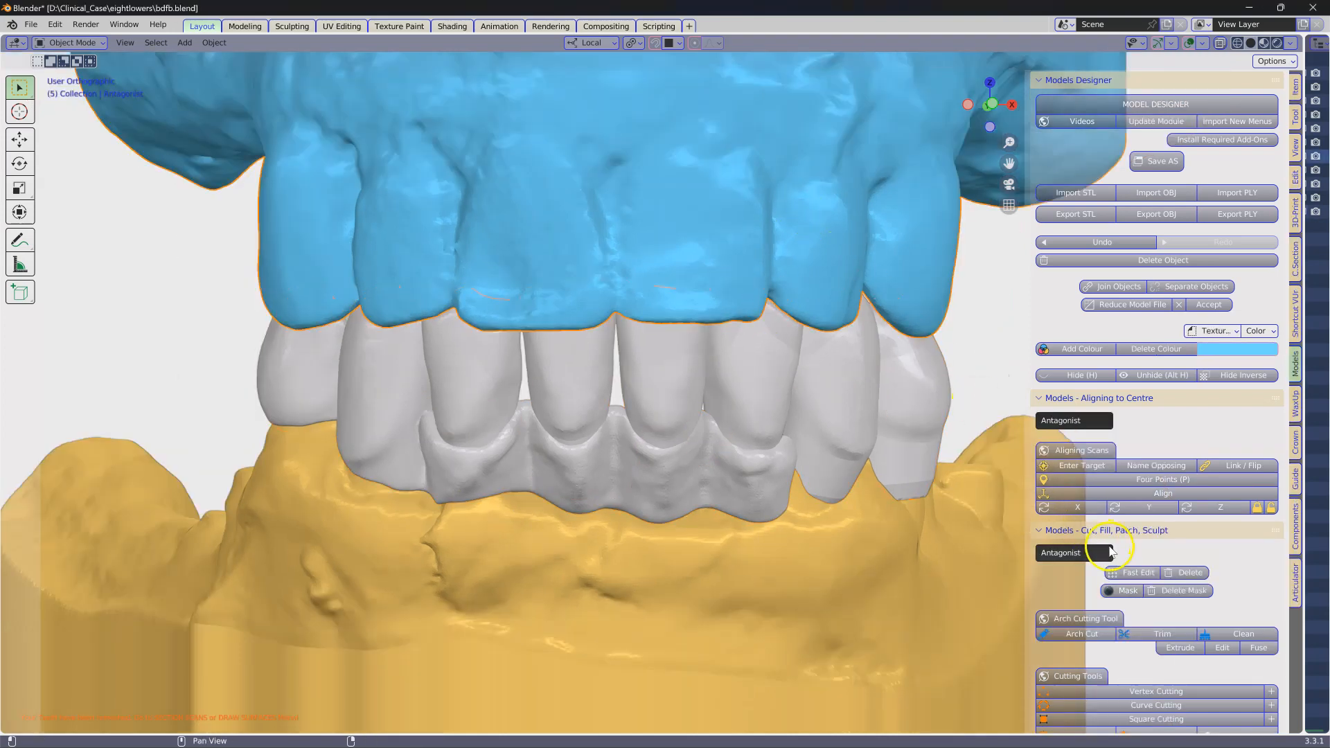
pyautogui.click(1296, 451)
pyautogui.scroll(5, 1046, 97)
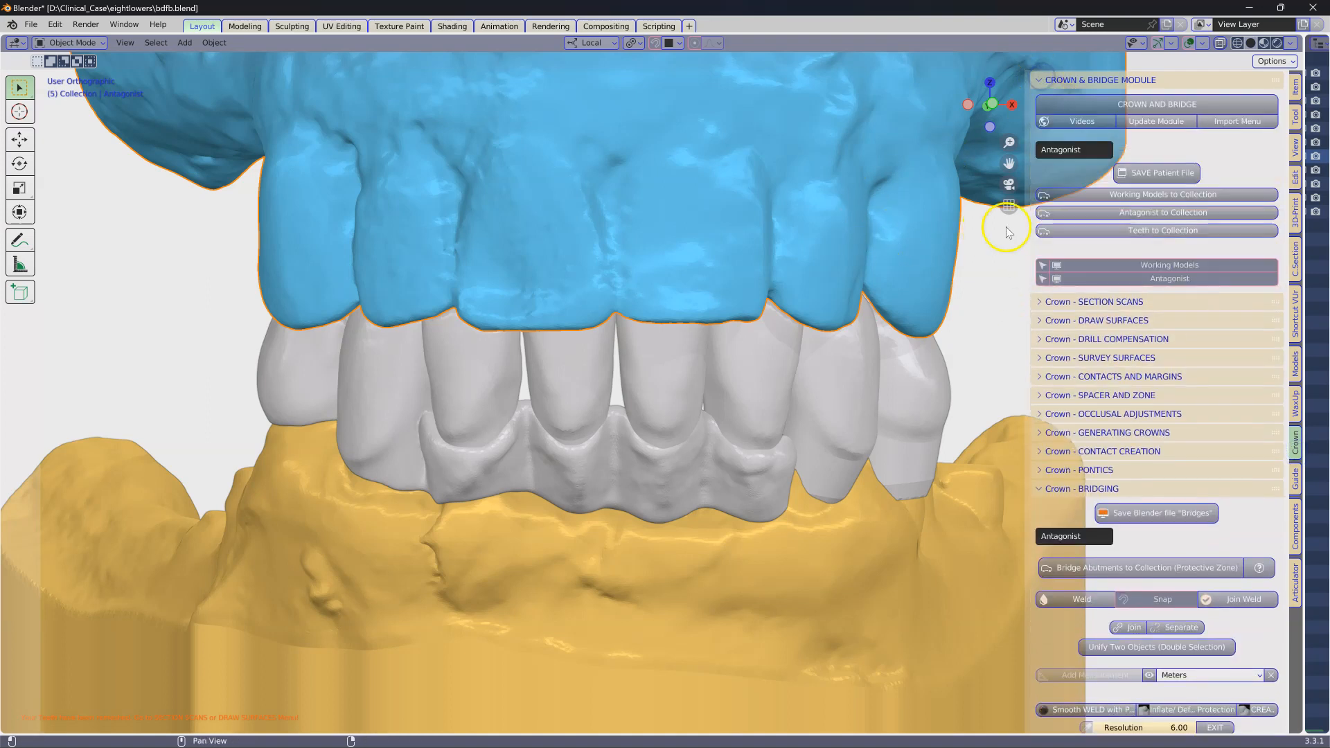
pyautogui.click(1157, 212)
# - Move the bridge to the Teeth collection and the yellow lower model to the Working Models collection
pyautogui.click(834, 399)
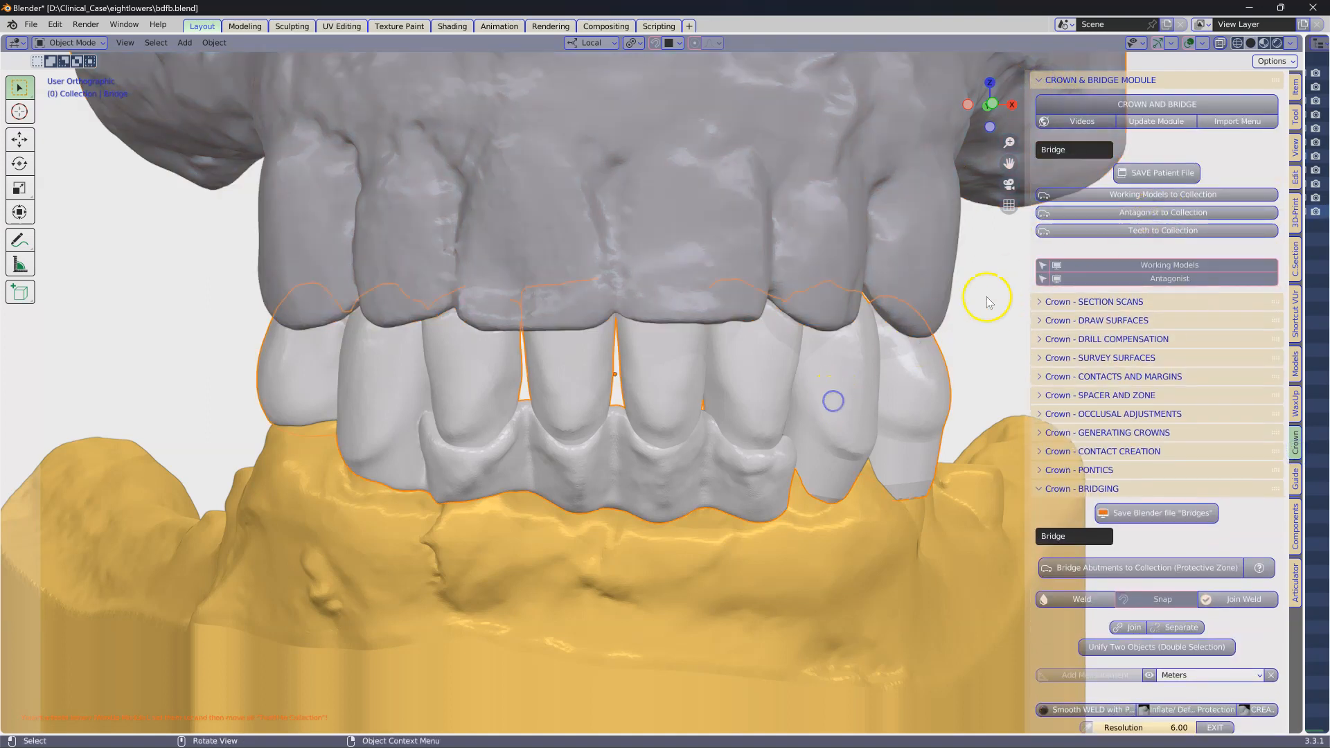
pyautogui.click(1182, 232)
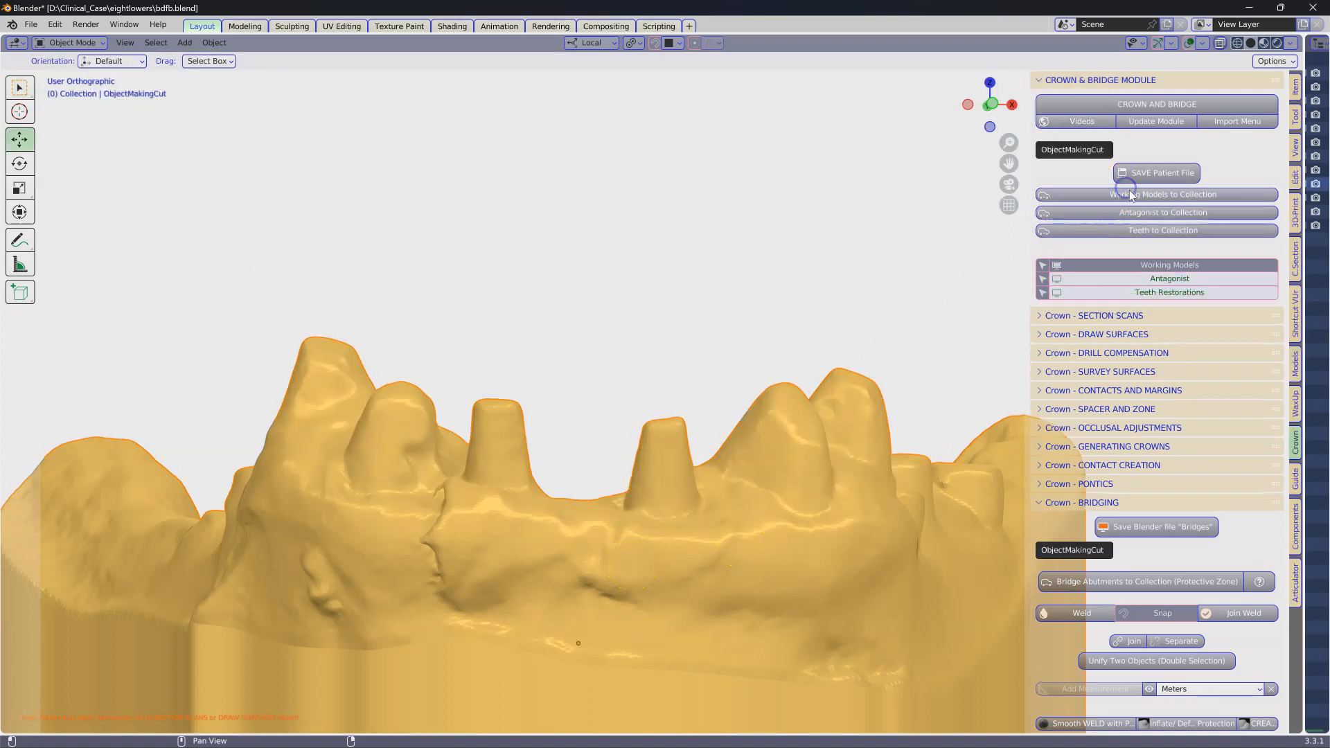
pyautogui.click(1131, 195)
# - Check the contents of the Working Models, Antagonist and Teeth Restorations collections by toggling their visibility
pyautogui.click(1200, 265)
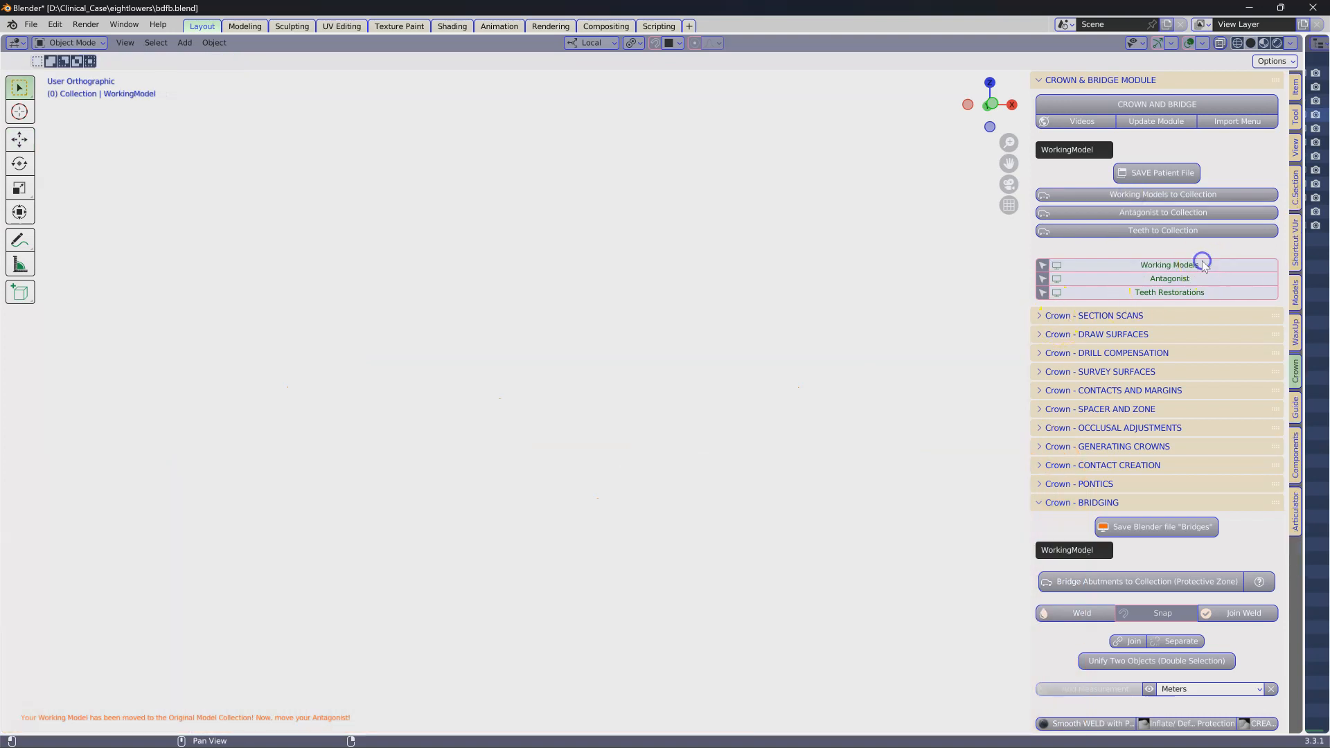
pyautogui.click(1202, 266)
pyautogui.click(1201, 278)
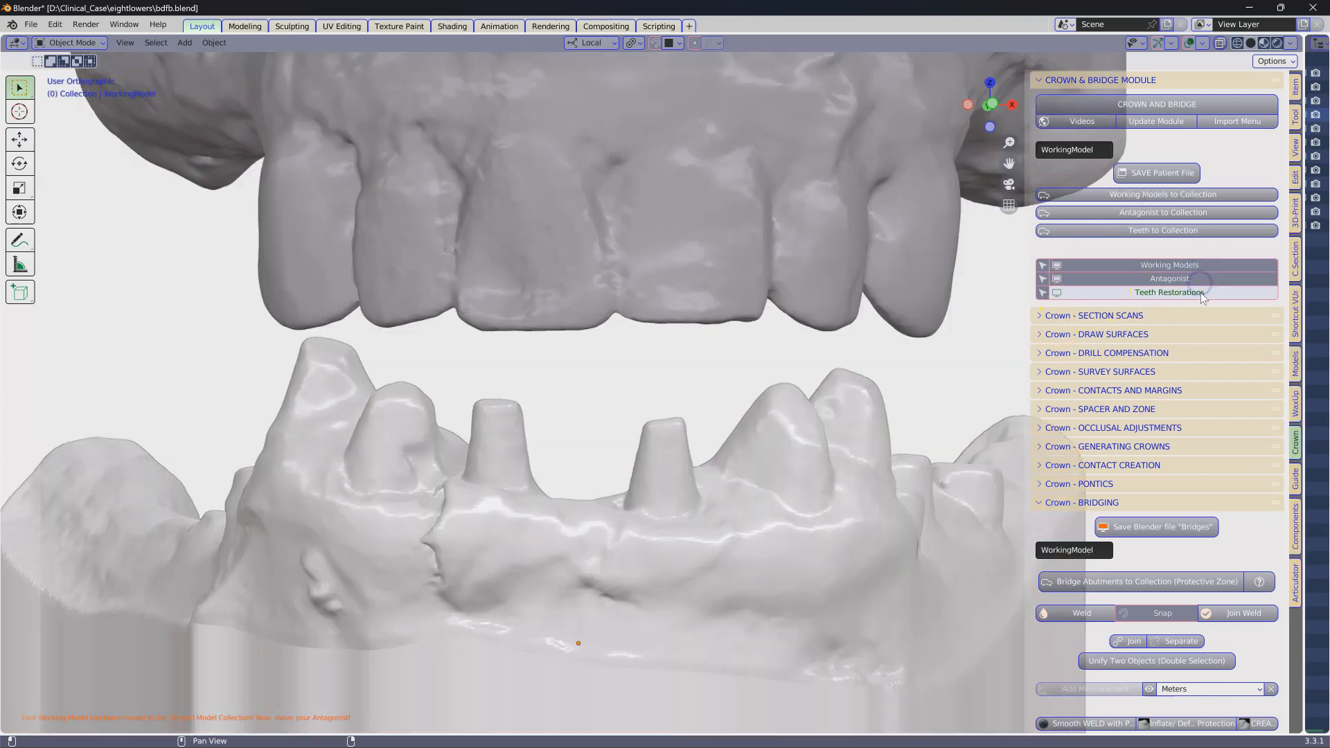
pyautogui.click(1202, 292)
pyautogui.click(1200, 278)
pyautogui.click(1201, 278)
pyautogui.click(814, 407)
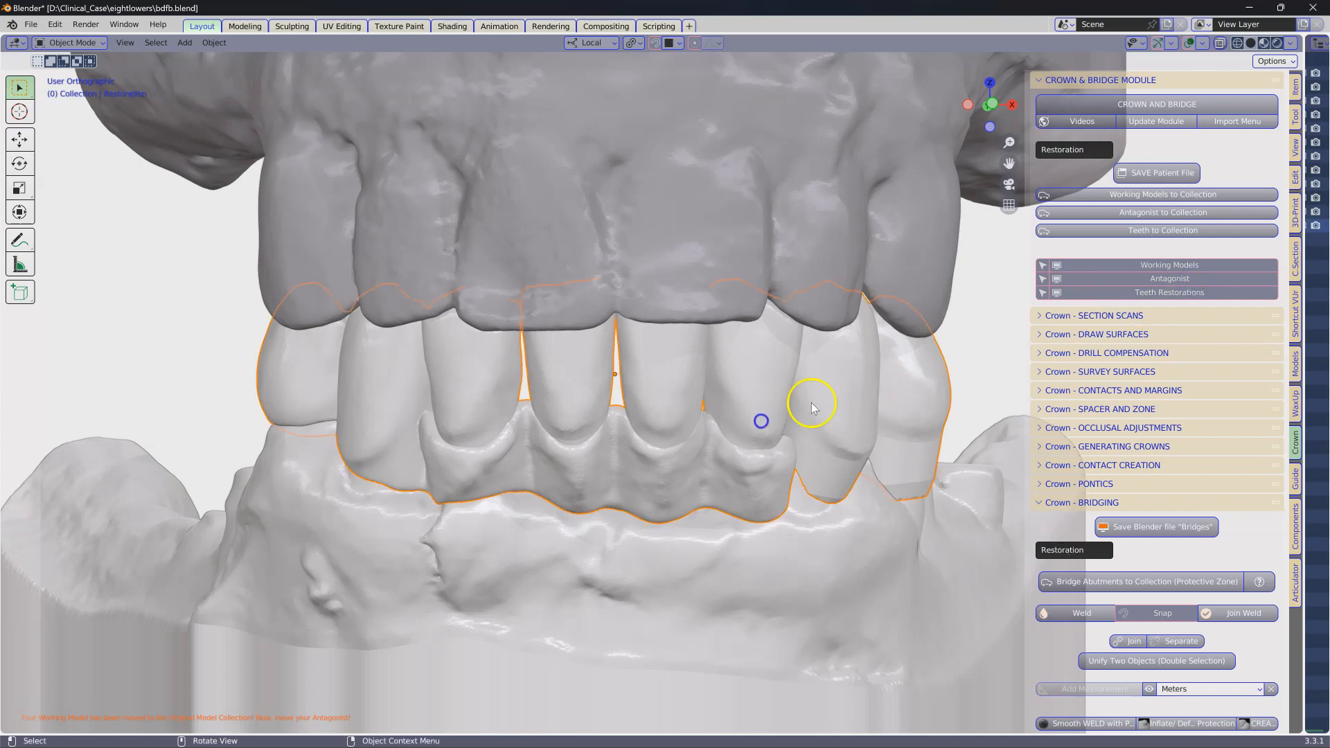
# - Hide the Antagonist and Teeth Restorations collections and select the lower working model
pyautogui.click(1175, 283)
pyautogui.click(1162, 294)
pyautogui.moveTo(585, 426); pyautogui.dragTo(611, 471, button='middle')
pyautogui.click(524, 475)
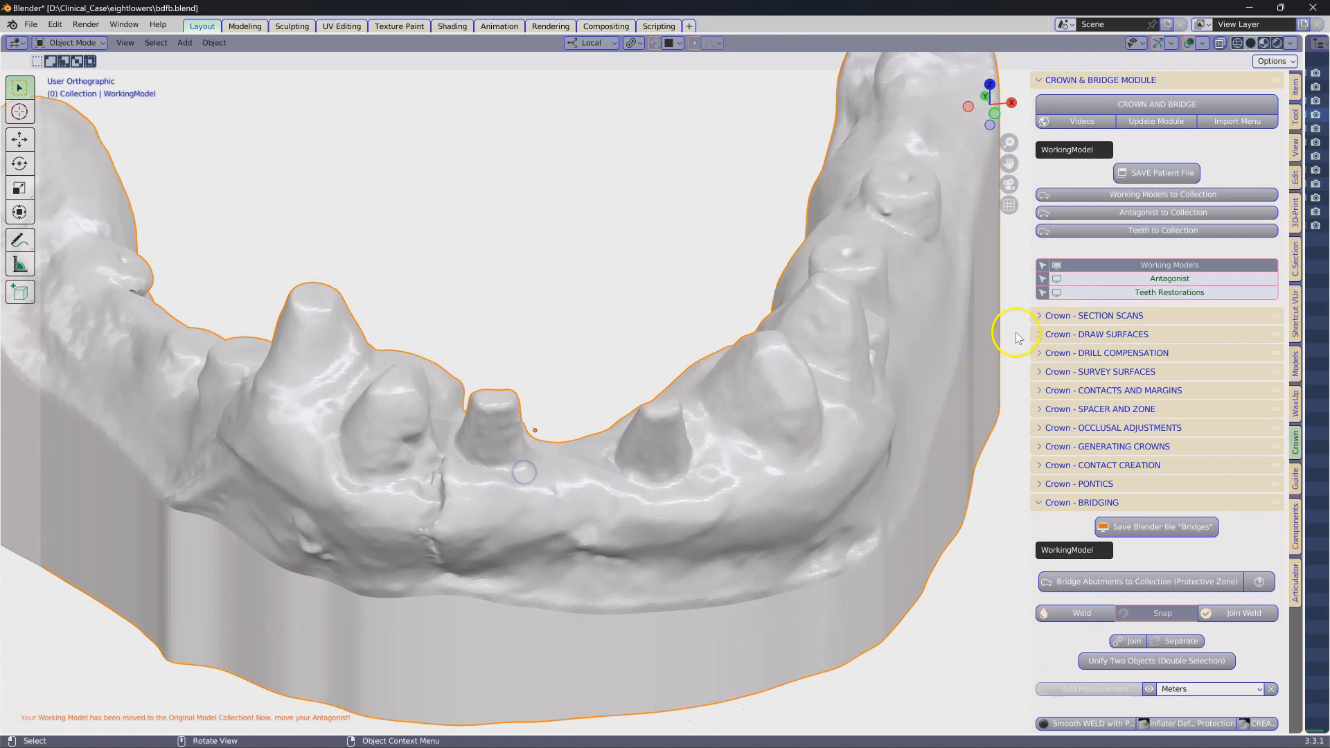
# - Start a new margin drawing on the lower model at the base of the patient's rearmost right prepared abutment
pyautogui.click(1050, 335)
pyautogui.click(541, 501)
pyautogui.moveTo(541, 501); pyautogui.dragTo(596, 548, button='middle')
pyautogui.scroll(2, 659, 485)
pyautogui.scroll(-2, 651, 498)
pyautogui.keyDown('shift'); pyautogui.rightClick(624, 491); pyautogui.keyUp('shift')
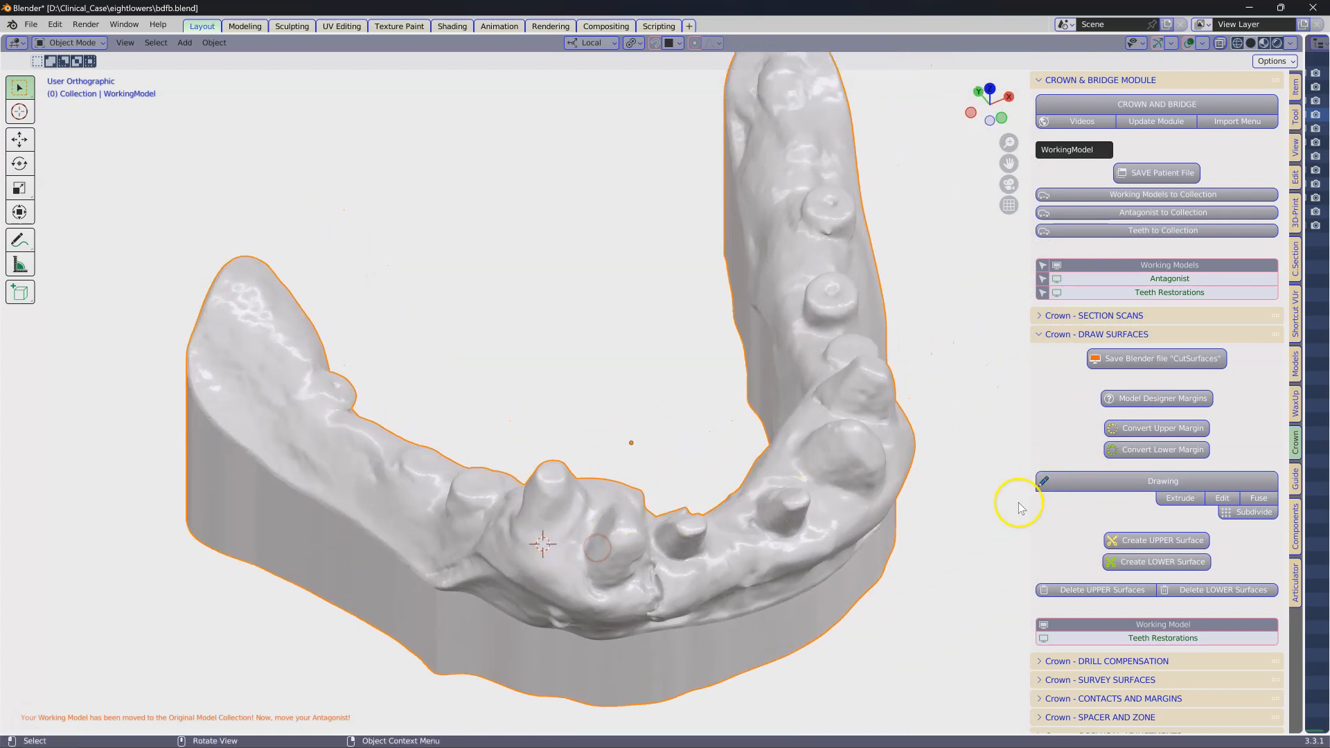
pyautogui.click(1093, 481)
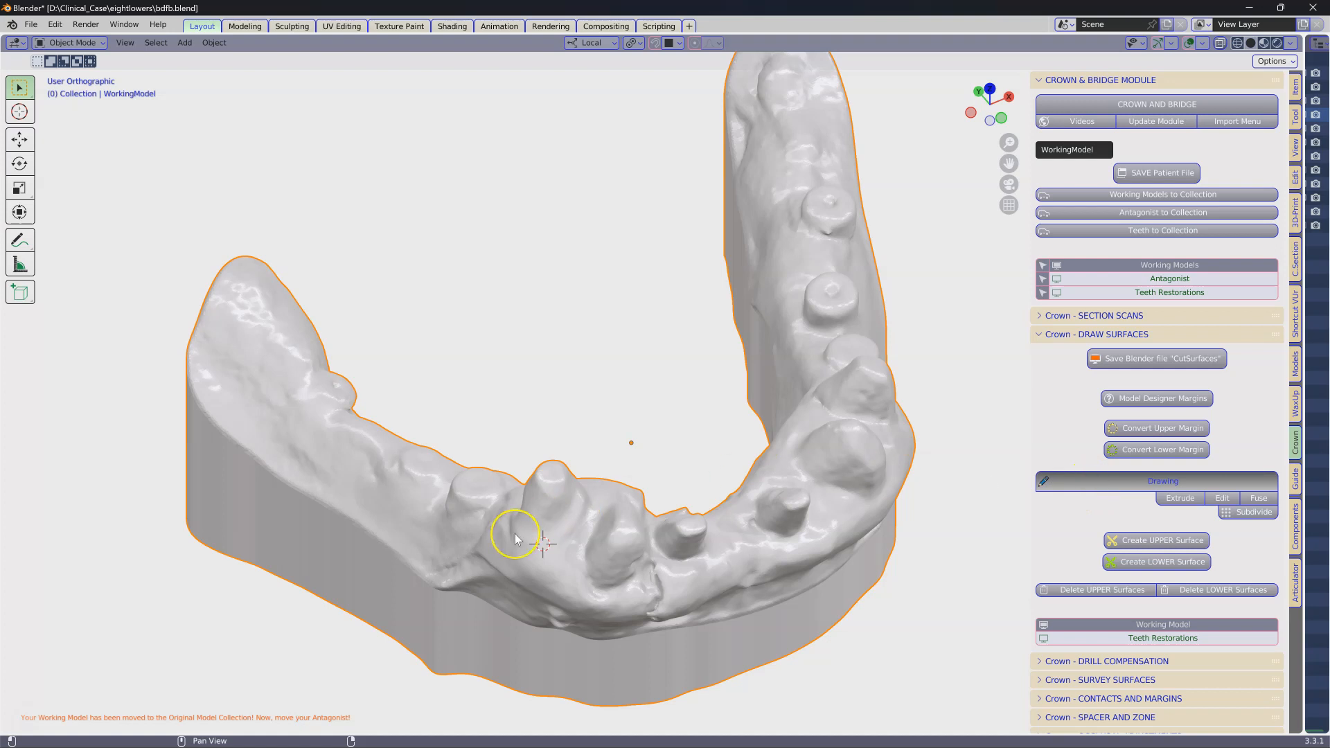
pyautogui.scroll(3, 515, 523)
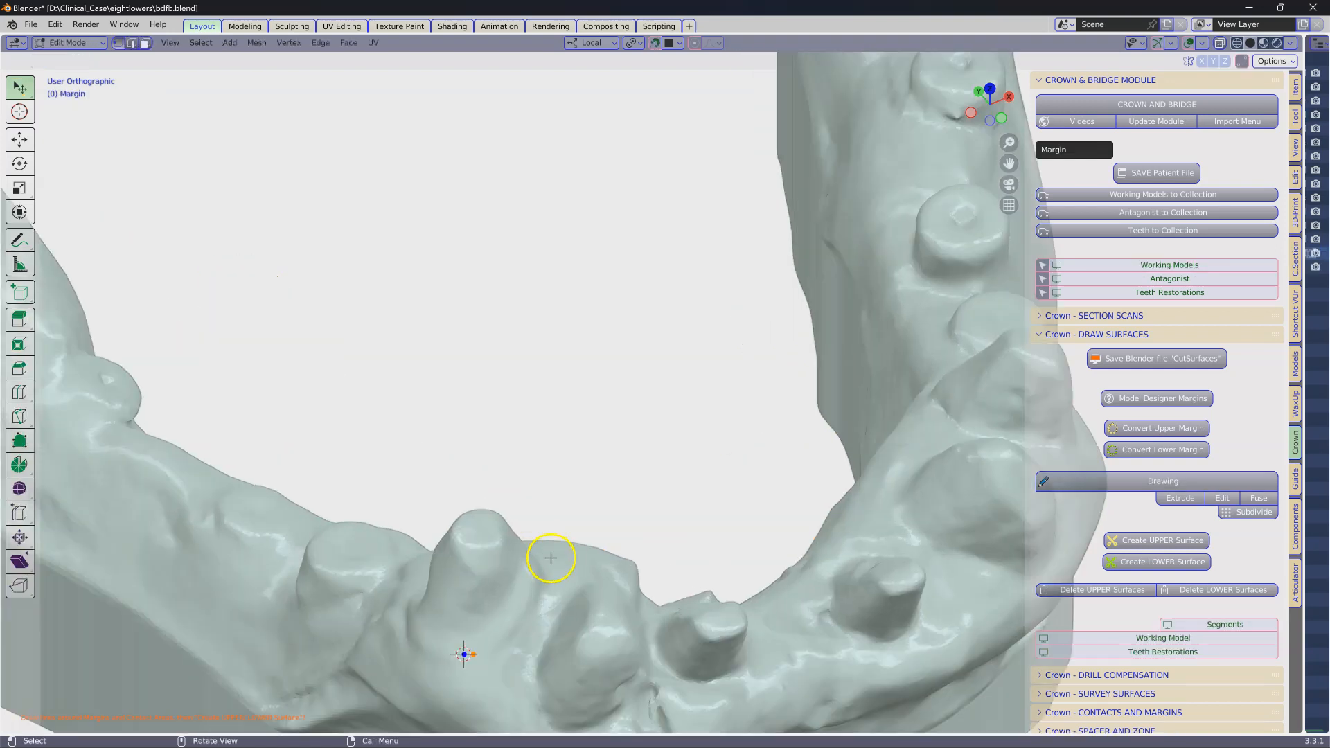
# - Extrude margin points along the base of the rearmost right abutment, following its gum line around the first half
pyautogui.moveTo(514, 510); pyautogui.dragTo(442, 596, button='middle')
pyautogui.press('e')
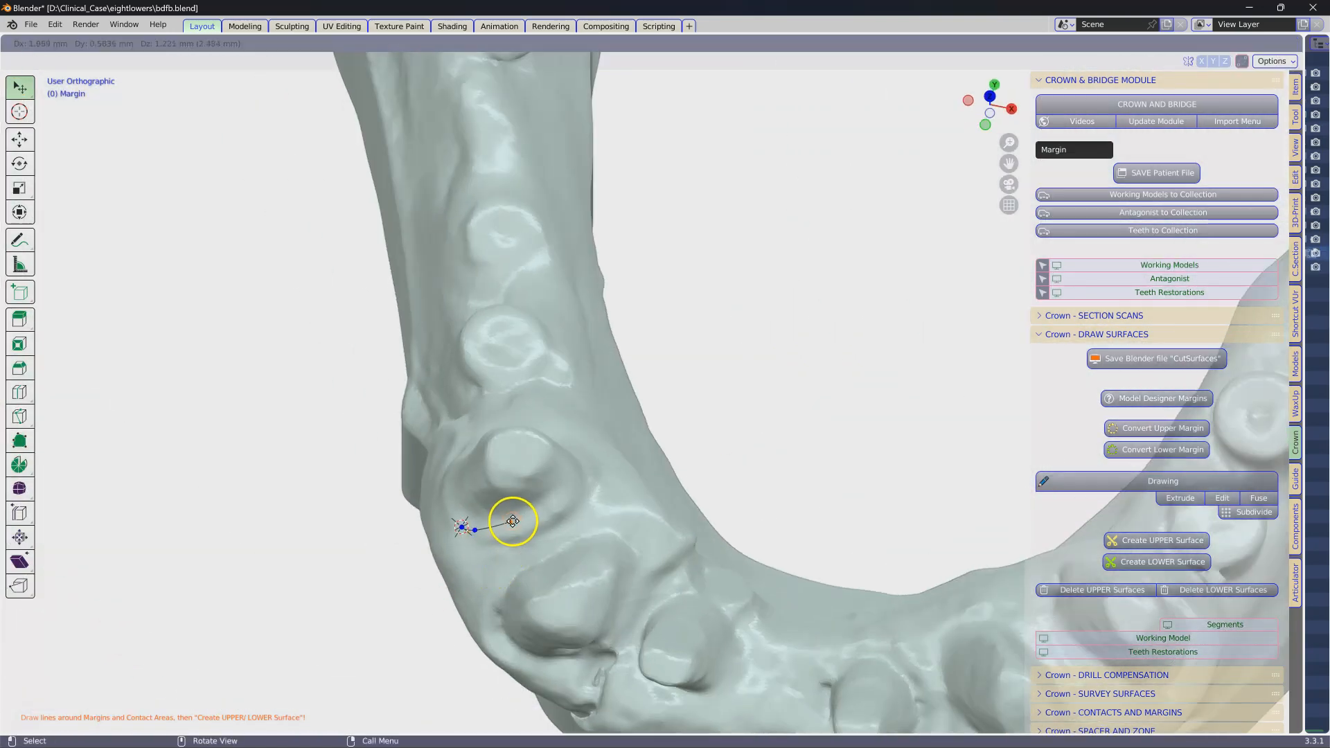
pyautogui.click(515, 521)
pyautogui.press('e')
pyautogui.click(546, 508)
pyautogui.press('e')
pyautogui.click(573, 489)
pyautogui.moveTo(586, 495); pyautogui.dragTo(635, 460, button='middle')
pyautogui.moveTo(519, 463); pyautogui.dragTo(536, 490)
pyautogui.moveTo(568, 491); pyautogui.dragTo(558, 500)
pyautogui.moveTo(618, 521); pyautogui.dragTo(550, 504, button='middle')
pyautogui.press('e')
pyautogui.click(586, 508)
pyautogui.press('e')
pyautogui.click(626, 493)
pyautogui.moveTo(655, 497); pyautogui.dragTo(525, 476, button='middle')
# - Continue the margin points around the remaining side of the rearmost right abutment and finish editing the line
pyautogui.moveTo(624, 492); pyautogui.dragTo(620, 496)
pyautogui.press('e')
pyautogui.click(645, 511)
pyautogui.moveTo(663, 521); pyautogui.dragTo(565, 512, button='middle')
pyautogui.press('e')
pyautogui.moveTo(649, 520); pyautogui.dragTo(659, 535)
pyautogui.press('e')
pyautogui.click(679, 552)
pyautogui.press('e')
pyautogui.click(705, 552)
pyautogui.moveTo(759, 555); pyautogui.dragTo(646, 558, button='middle')
pyautogui.press('e')
pyautogui.click(725, 573)
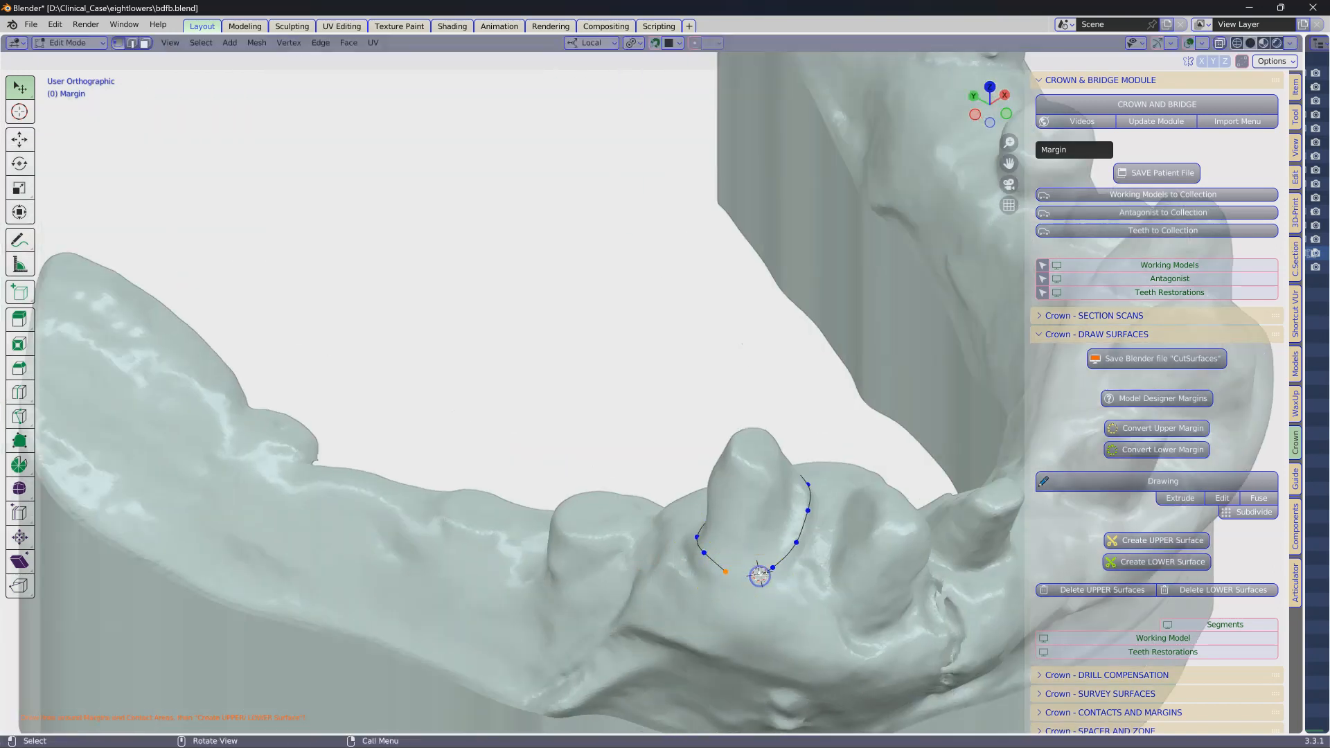
pyautogui.scroll(-5, 762, 554)
pyautogui.moveTo(766, 534); pyautogui.dragTo(643, 558, button='middle')
pyautogui.press('Tab')
# - Begin a second margin drawing at the base of the neighbouring broad right abutment and extrude points along its outer side
pyautogui.scroll(3, 652, 582)
pyautogui.click(649, 635)
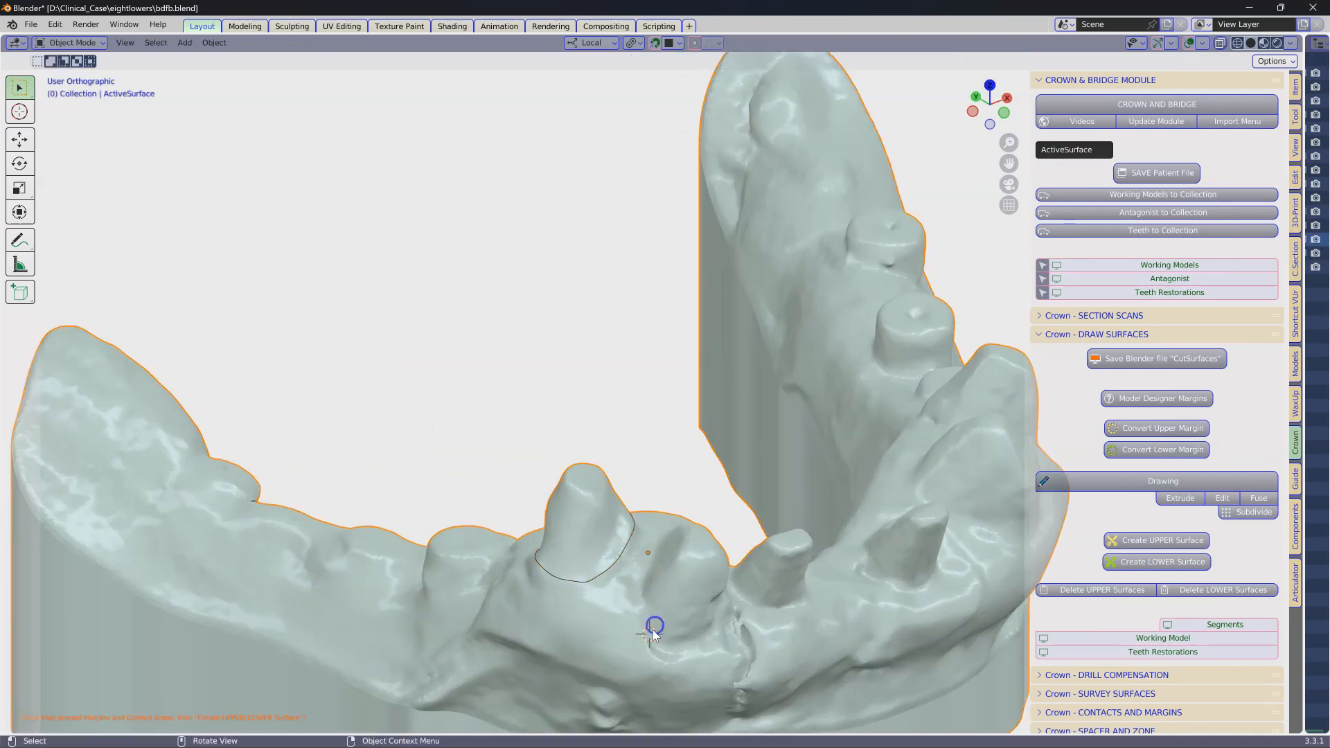
pyautogui.keyDown('shift'); pyautogui.moveTo(711, 622); pyautogui.dragTo(698, 489, button='middle'); pyautogui.keyUp('shift')
pyautogui.click(1150, 481)
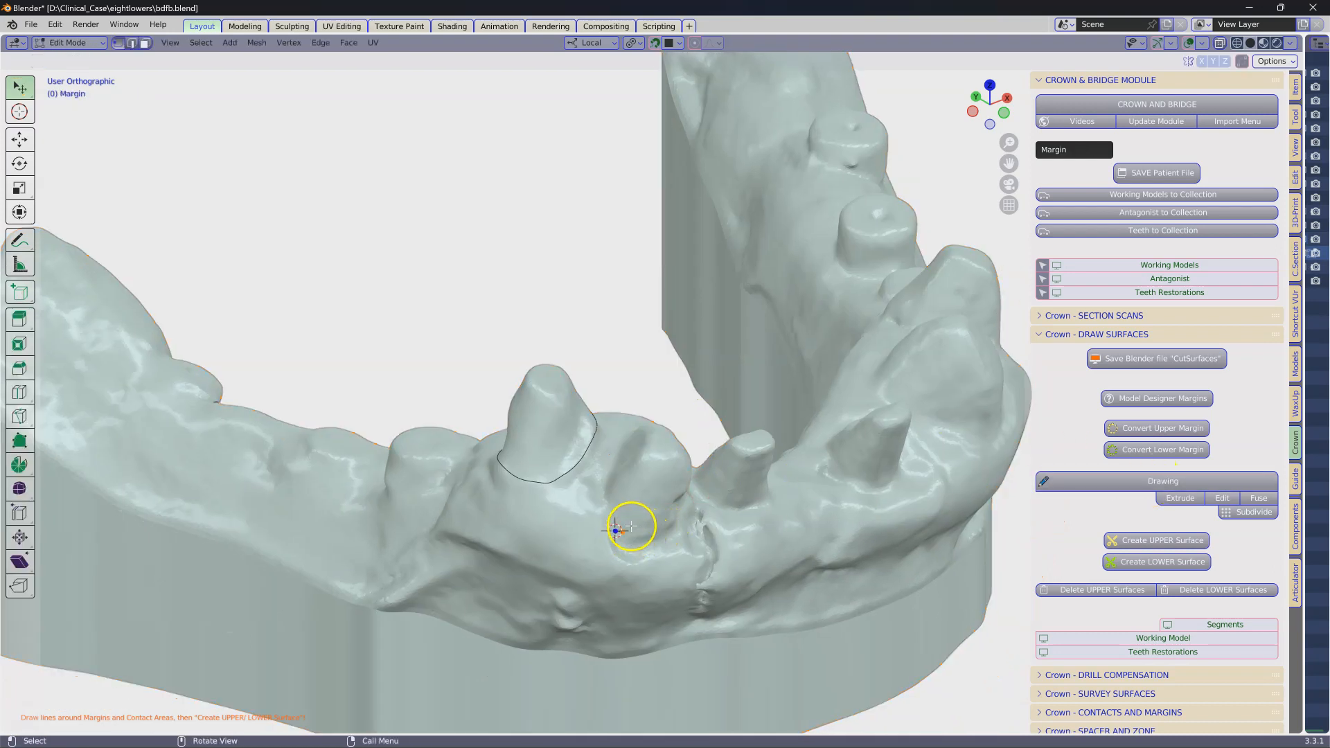
pyautogui.press('e')
pyautogui.click(622, 552)
pyautogui.moveTo(653, 555); pyautogui.dragTo(614, 559, button='middle')
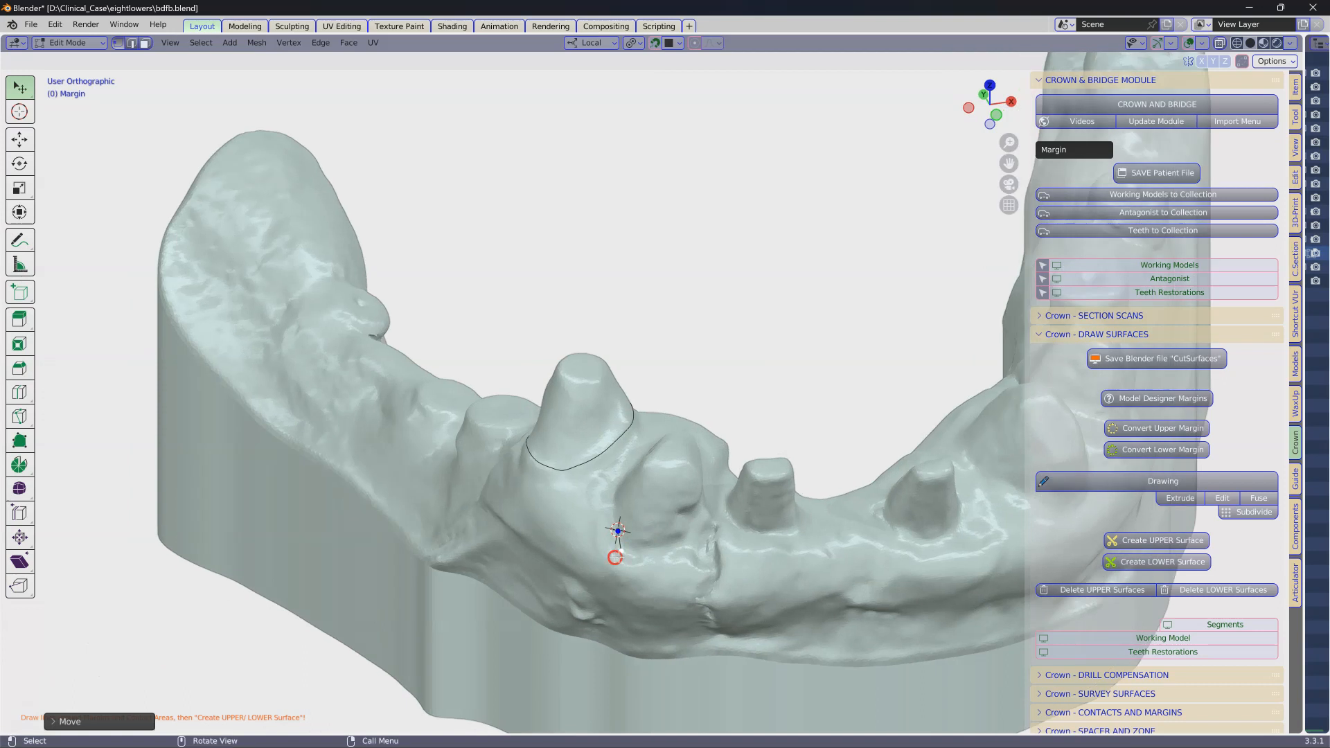
pyautogui.press('e')
pyautogui.click(651, 552)
pyautogui.press('e')
pyautogui.click(674, 542)
pyautogui.press('e')
pyautogui.click(691, 531)
pyautogui.moveTo(704, 511); pyautogui.dragTo(674, 543, button='middle')
# - Complete the margin line around the second right abutment and create the lower surfaces from the drawn margins
pyautogui.press('e')
pyautogui.click(729, 502)
pyautogui.press('e')
pyautogui.click(753, 489)
pyautogui.press('e')
pyautogui.click(768, 471)
pyautogui.click(763, 448)
pyautogui.click(748, 433)
pyautogui.click(730, 426)
pyautogui.moveTo(721, 428)
pyautogui.mouseDown(button='middle')
pyautogui.moveTo(797, 466)
pyautogui.moveTo(742, 415)
pyautogui.mouseUp(button='middle')
pyautogui.press('e')
pyautogui.click(727, 475)
pyautogui.press('e')
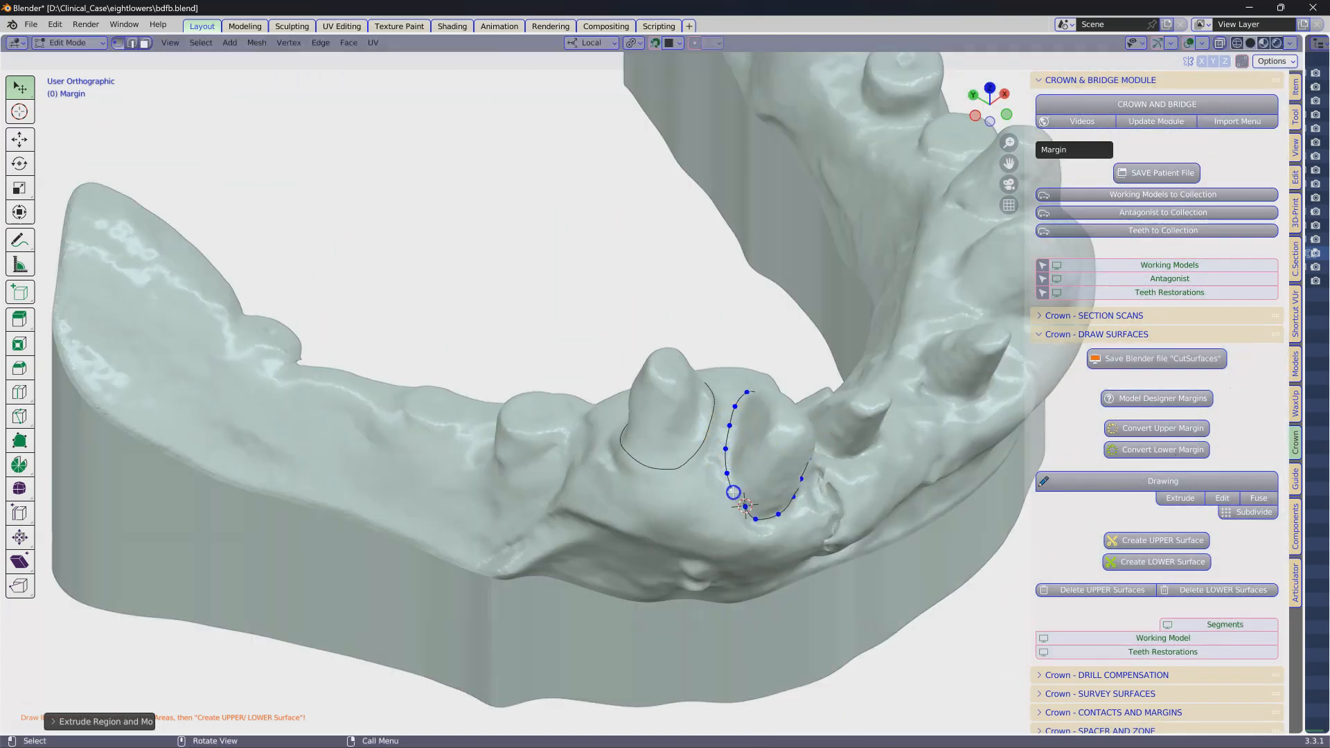
pyautogui.click(732, 491)
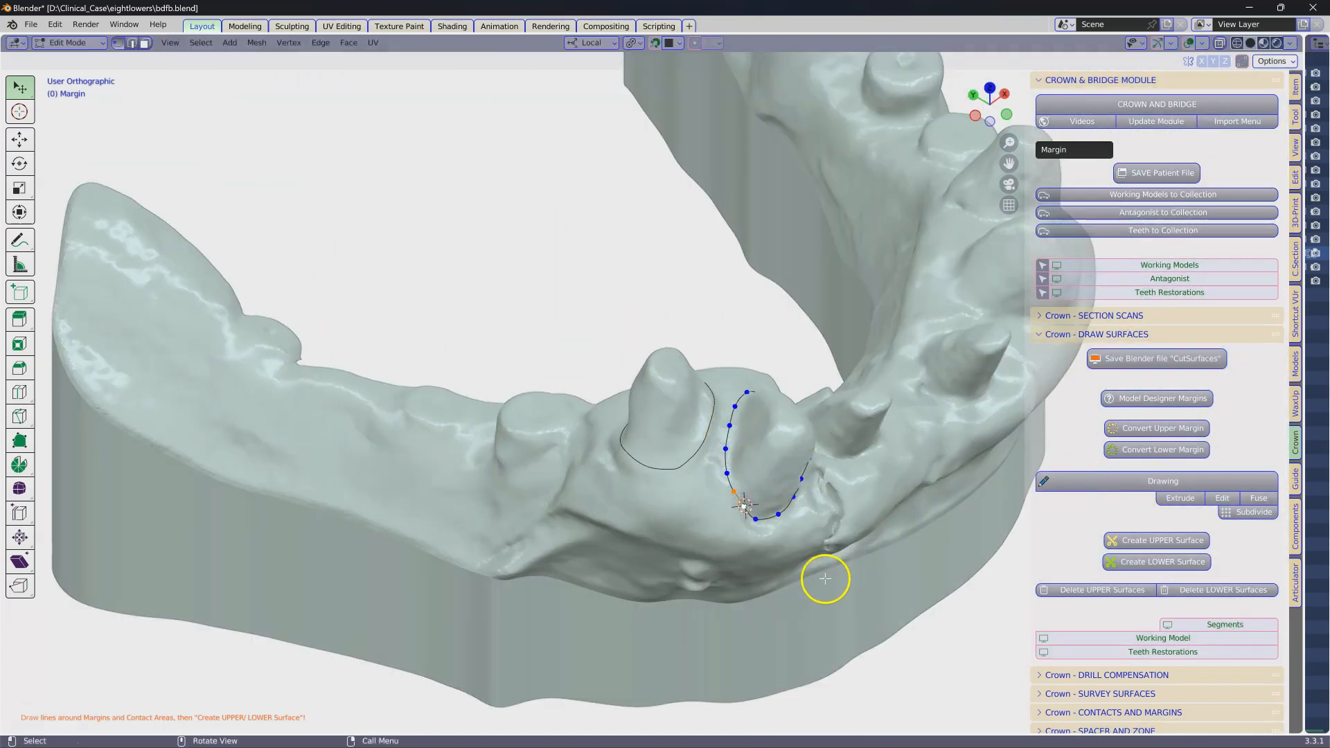
pyautogui.press('Tab')
pyautogui.click(1114, 560)
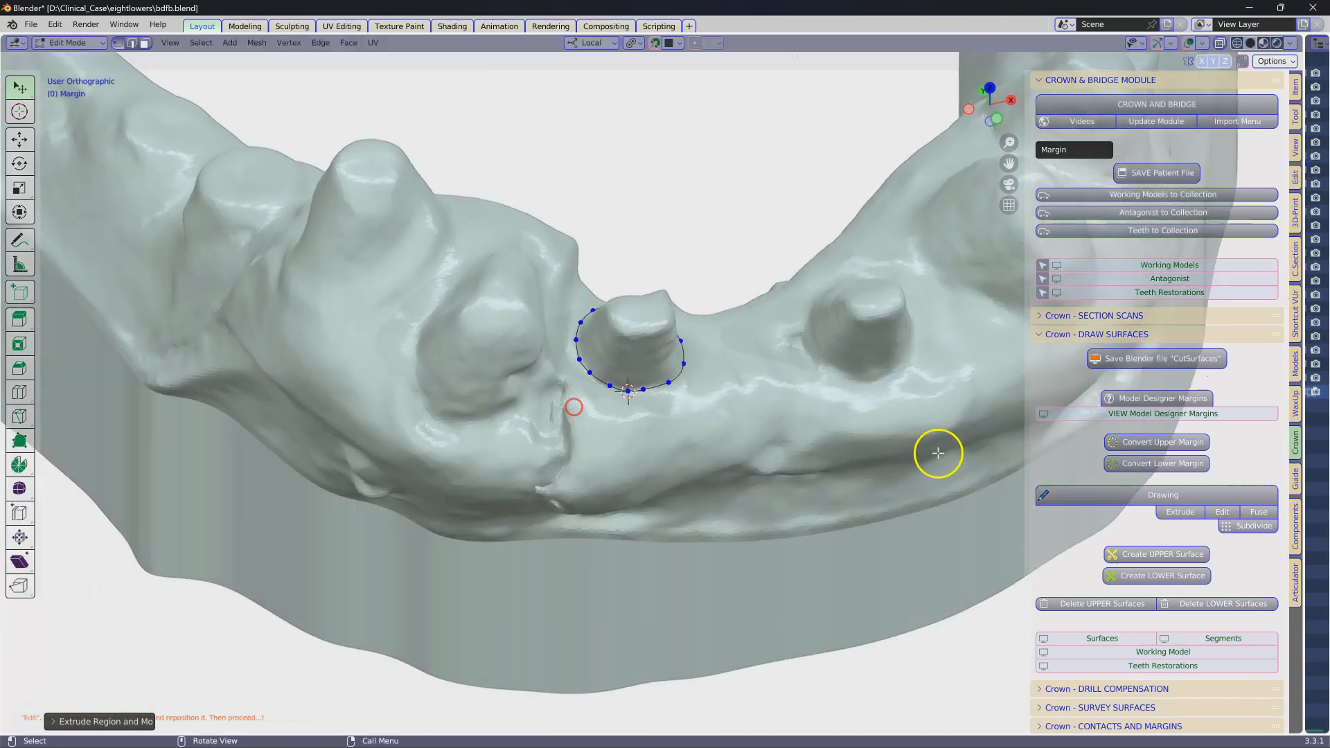
# - Draw a margin line around the narrow left front abutment and fuse it into a closed loop
pyautogui.click(1126, 496)
pyautogui.click(683, 419)
pyautogui.click(1179, 512)
pyautogui.click(753, 346)
pyautogui.moveTo(570, 454)
pyautogui.mouseDown(button='middle')
pyautogui.moveTo(507, 476)
pyautogui.moveTo(638, 344)
pyautogui.mouseUp(button='middle')
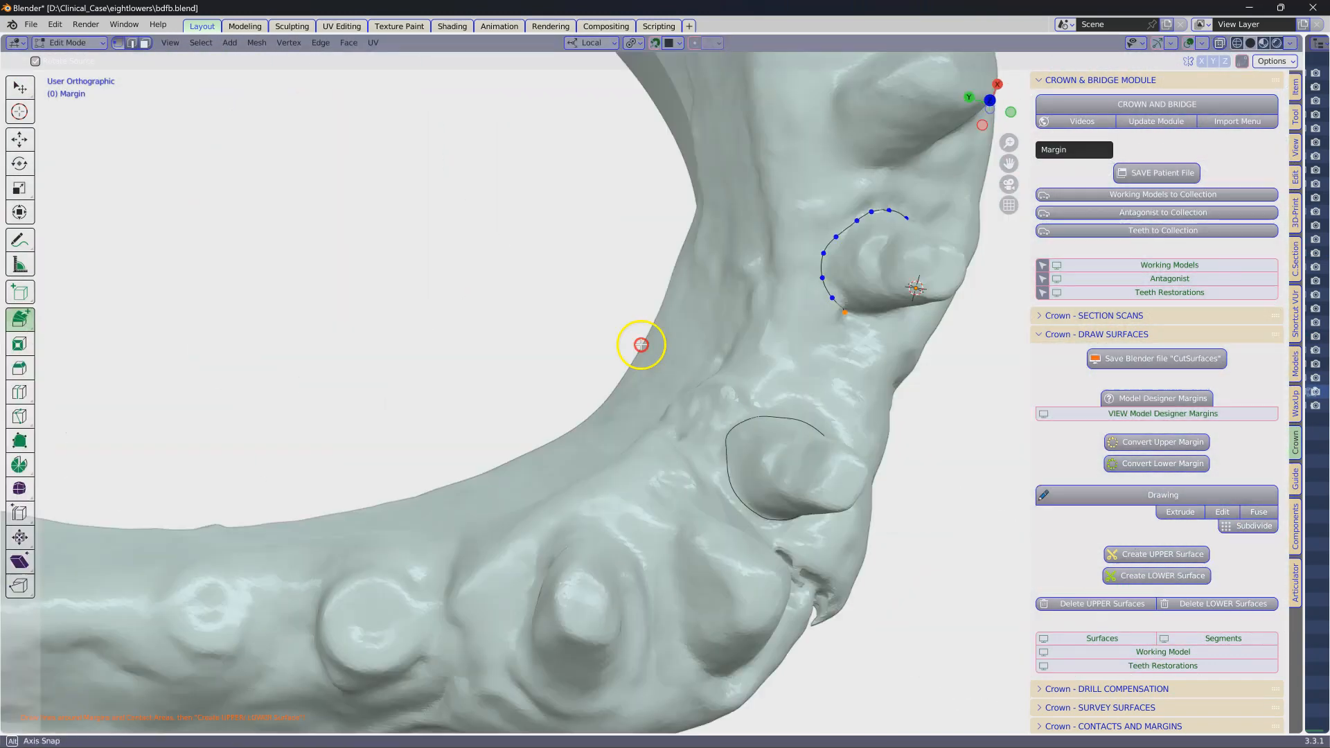
pyautogui.click(893, 338)
pyautogui.click(1256, 514)
# - Draw a margin line around the broad left abutment behind the narrow front one and fuse its ends
pyautogui.click(666, 427)
pyautogui.click(1155, 501)
pyautogui.click(1178, 512)
pyautogui.moveTo(727, 361)
pyautogui.mouseDown(button='middle')
pyautogui.moveTo(632, 419)
pyautogui.moveTo(720, 346)
pyautogui.mouseUp(button='middle')
pyautogui.click(890, 384)
pyautogui.moveTo(879, 365); pyautogui.dragTo(900, 367, button='middle')
pyautogui.click(945, 447)
pyautogui.click(1256, 513)
# - Draw a margin line around the patient's rearmost left abutment and fuse its ends
pyautogui.moveTo(763, 443); pyautogui.dragTo(604, 498, button='middle')
pyautogui.click(677, 435)
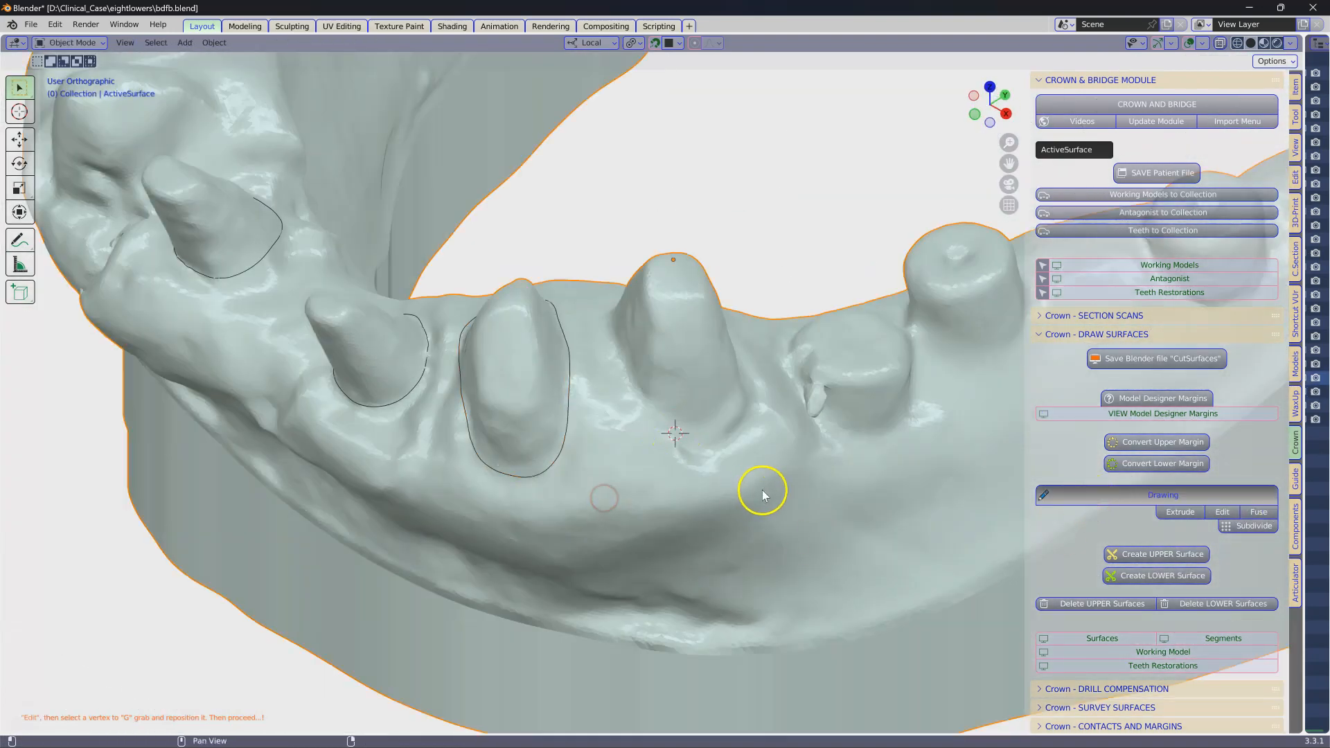
pyautogui.click(1157, 496)
pyautogui.click(1180, 511)
pyautogui.moveTo(762, 443); pyautogui.dragTo(555, 478, button='middle')
pyautogui.click(823, 371)
pyautogui.click(659, 379)
pyautogui.click(681, 367)
pyautogui.moveTo(867, 365)
pyautogui.mouseDown(button='middle')
pyautogui.moveTo(693, 388)
pyautogui.moveTo(570, 339)
pyautogui.mouseUp(button='middle')
pyautogui.click(708, 353)
pyautogui.click(752, 377)
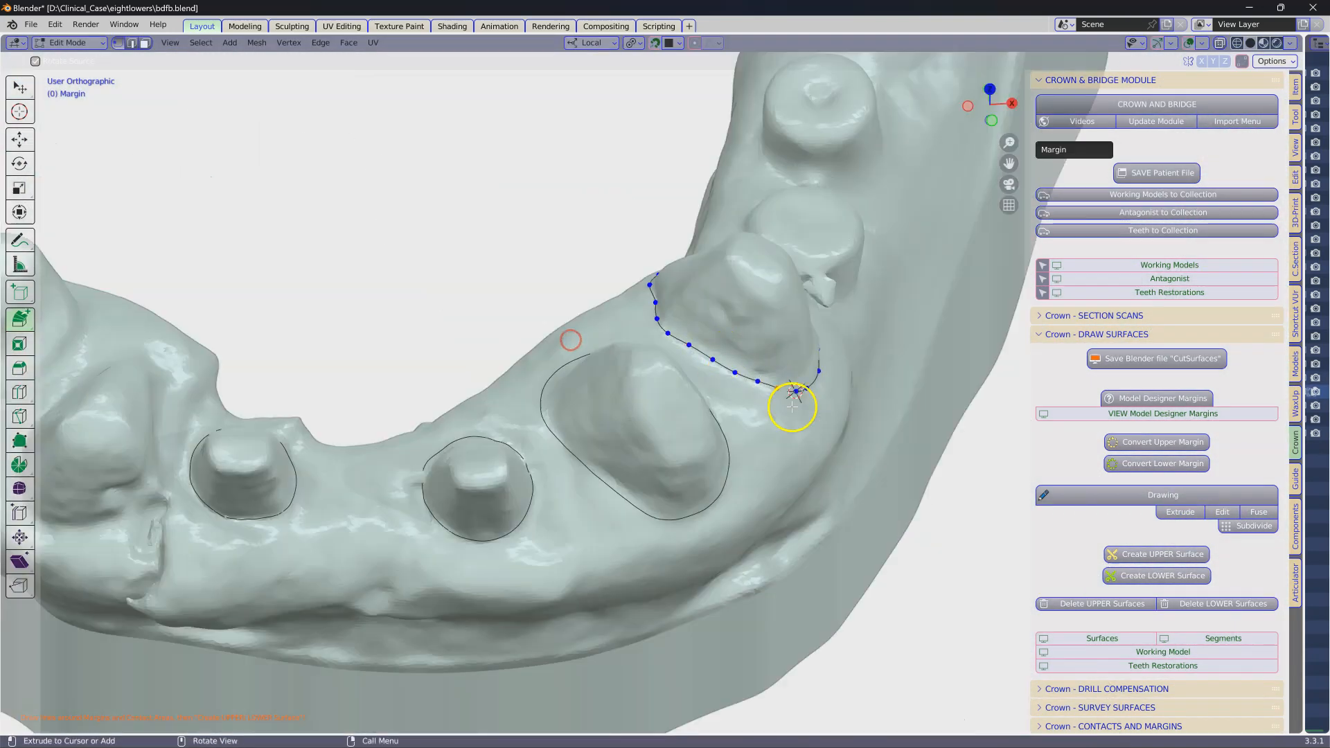
pyautogui.scroll(-2, 824, 422)
pyautogui.click(1256, 513)
# - Create lower surfaces from the remaining margins and select all six green abutment surfaces
pyautogui.keyDown('shift'); pyautogui.moveTo(714, 476); pyautogui.dragTo(836, 487, button='middle'); pyautogui.keyUp('shift')
pyautogui.click(1139, 577)
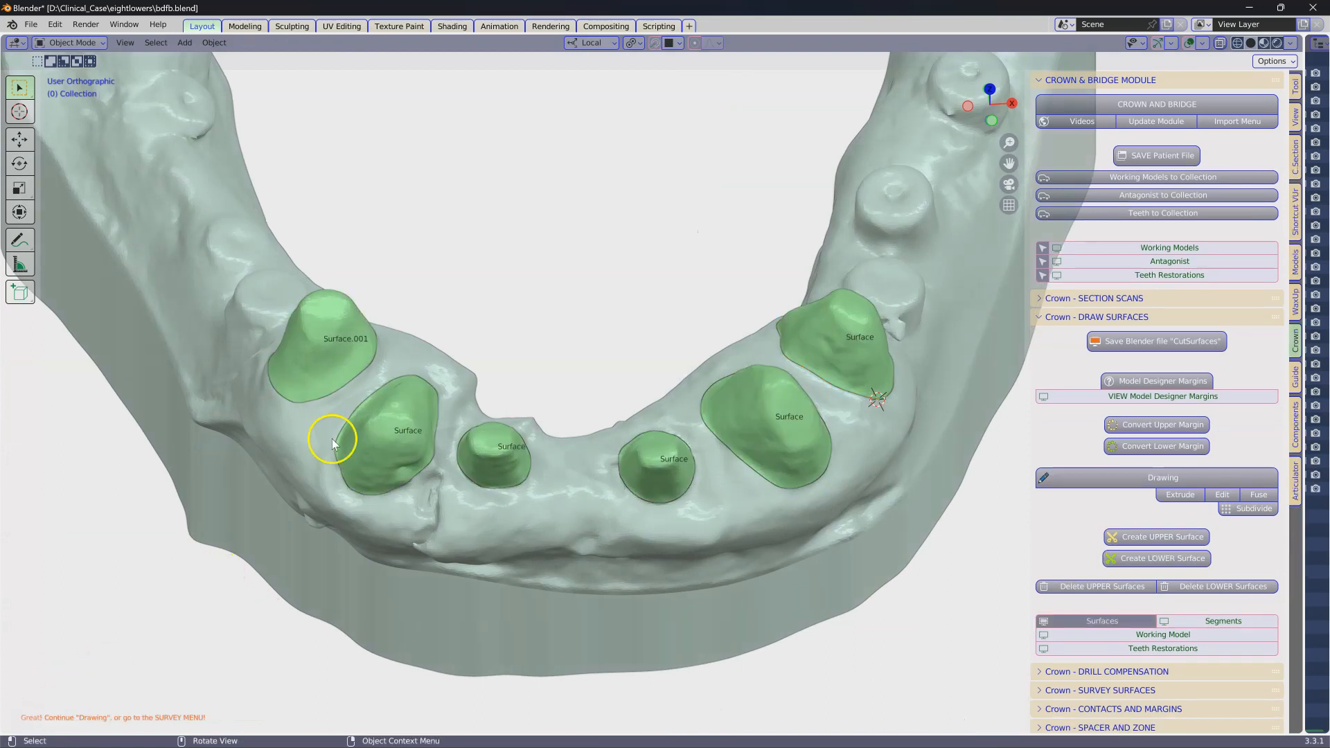
pyautogui.click(334, 343)
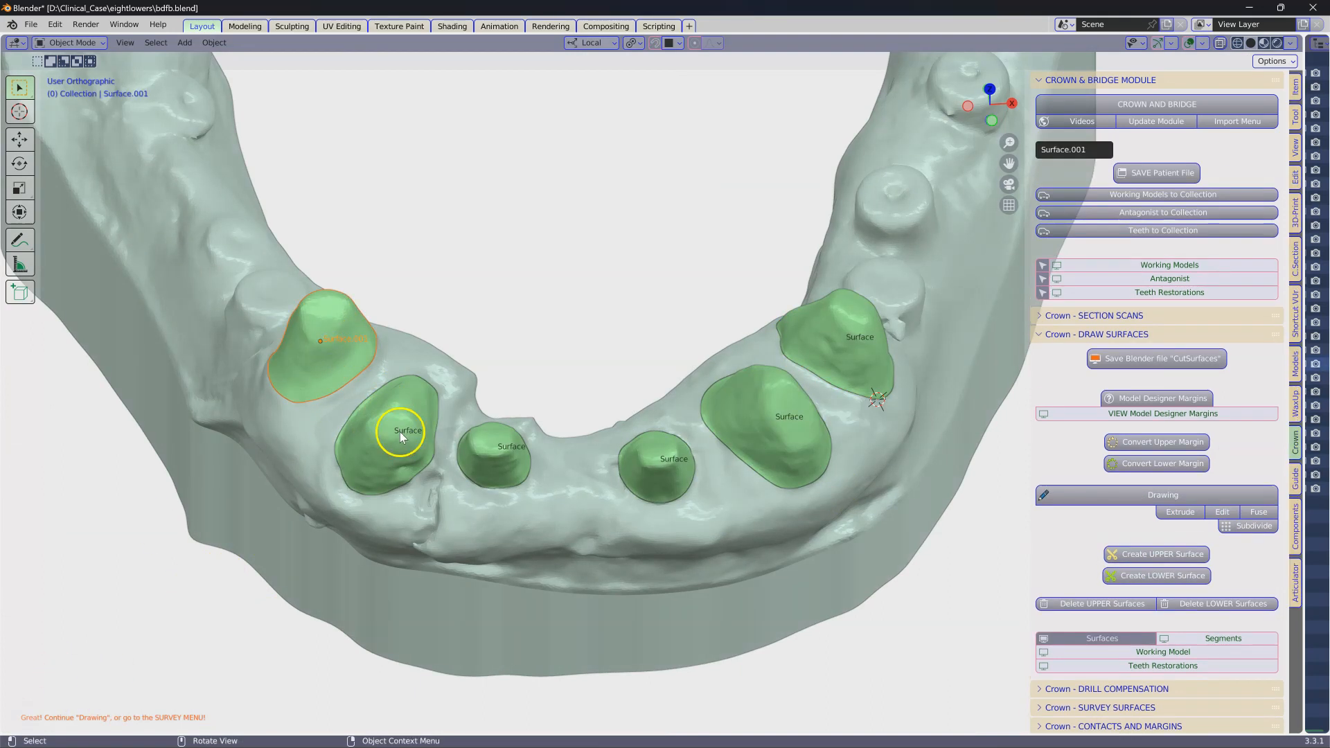
pyautogui.keyDown('shift'); pyautogui.click(393, 426); pyautogui.keyUp('shift')
pyautogui.keyDown('shift'); pyautogui.click(493, 446); pyautogui.keyUp('shift')
pyautogui.keyDown('shift'); pyautogui.click(650, 454); pyautogui.keyUp('shift')
pyautogui.keyDown('shift'); pyautogui.click(755, 425); pyautogui.keyUp('shift')
pyautogui.keyDown('shift'); pyautogui.click(841, 350); pyautogui.keyUp('shift')
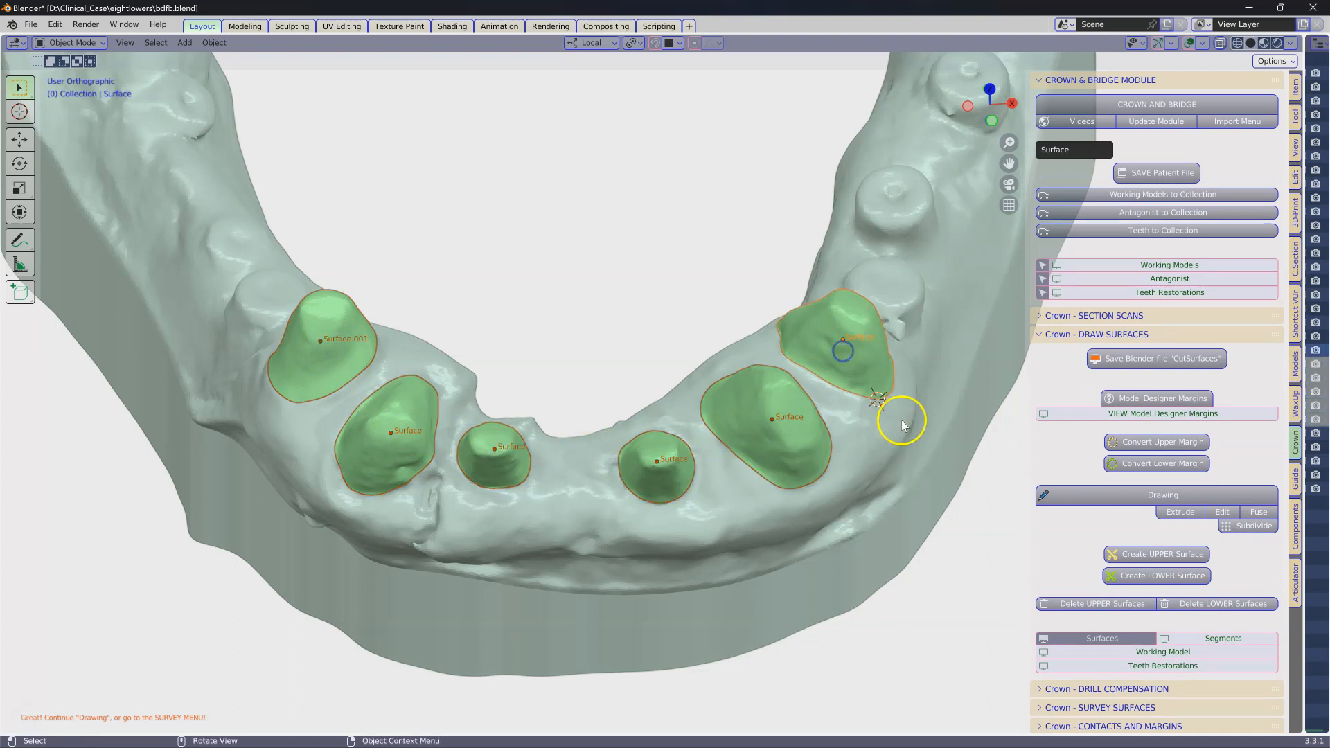
# - Start surveying the six selected abutments as lower surfaces
pyautogui.scroll(-3, 1062, 603)
pyautogui.click(1053, 609)
pyautogui.scroll(-4, 1081, 596)
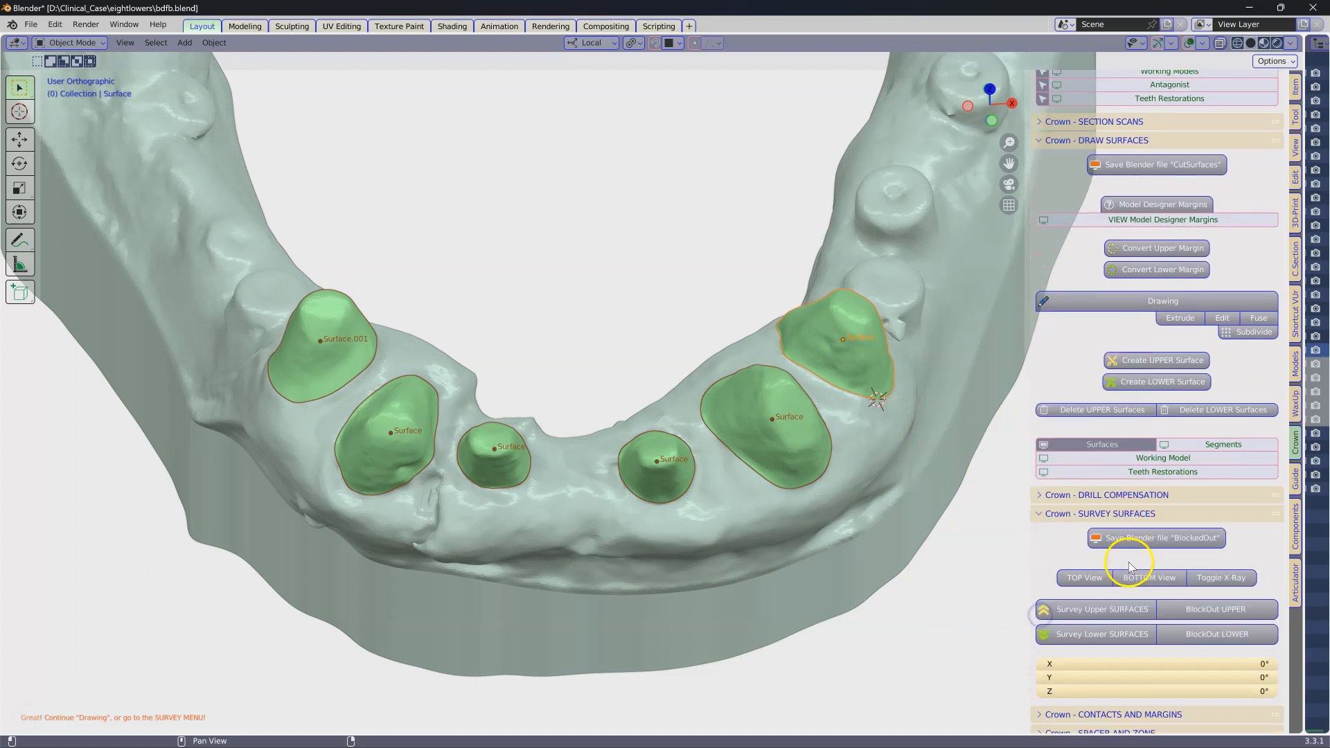
pyautogui.click(1127, 608)
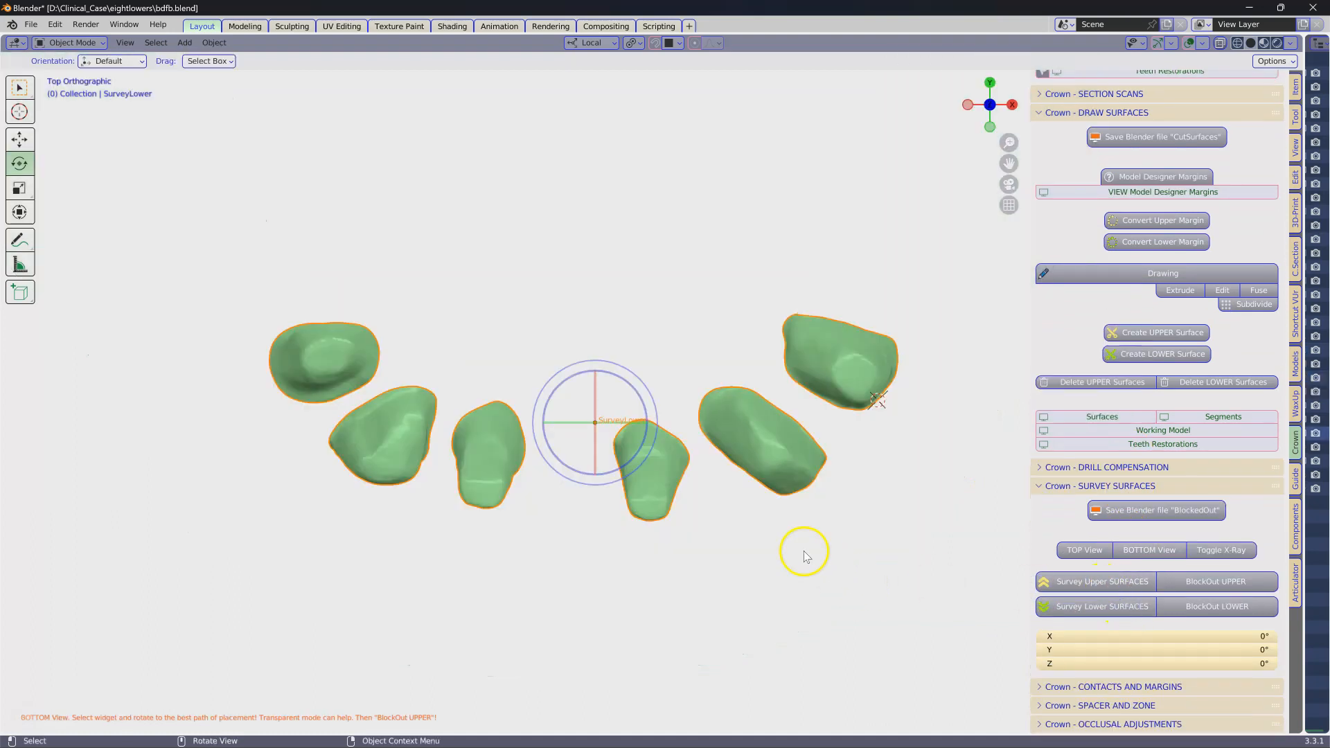
pyautogui.moveTo(776, 549)
pyautogui.keyDown('shift'); pyautogui.mouseDown(button='middle')
pyautogui.moveTo(778, 499)
pyautogui.moveTo(796, 536)
pyautogui.mouseUp(button='middle'); pyautogui.keyUp('shift')
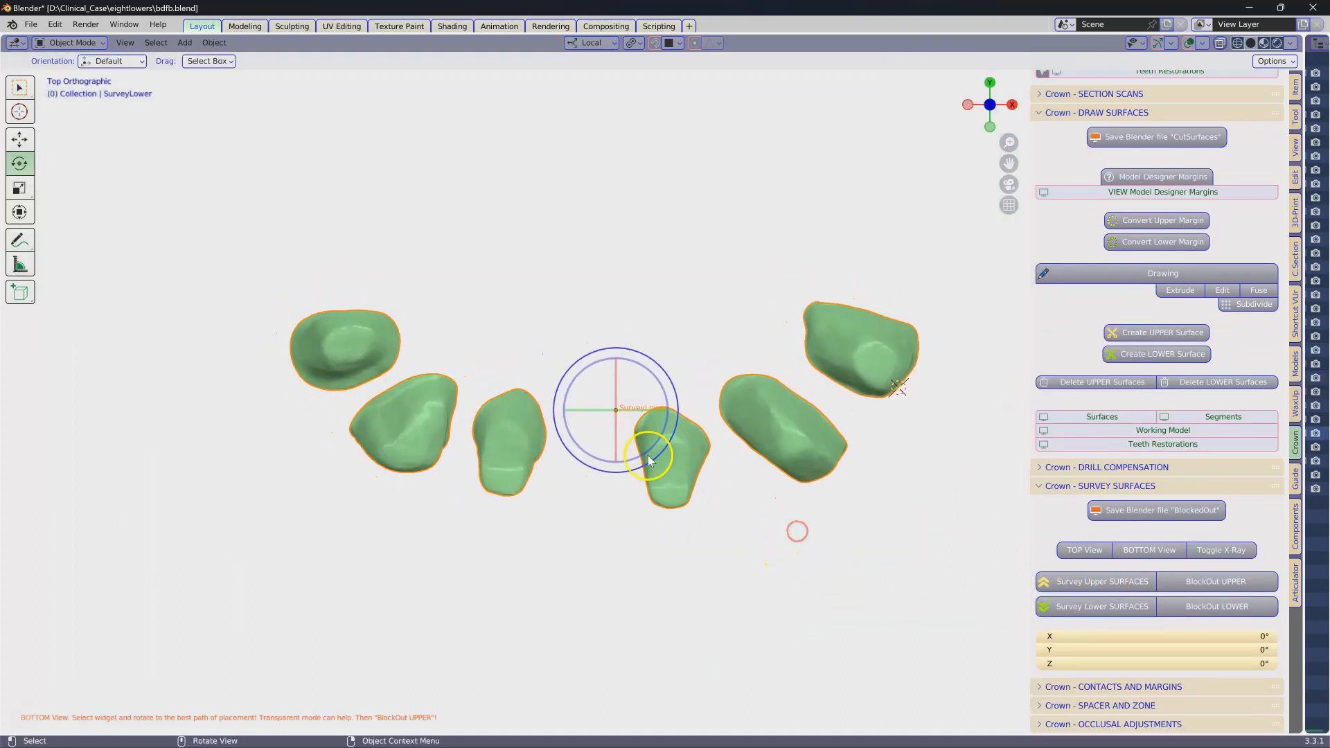
# - Tilt the surveyed surfaces to about -27.5° in X, checking undercuts in X-ray, and block out the lower surfaces
pyautogui.moveTo(635, 431); pyautogui.dragTo(634, 404)
pyautogui.moveTo(1202, 653); pyautogui.dragTo(1268, 614)
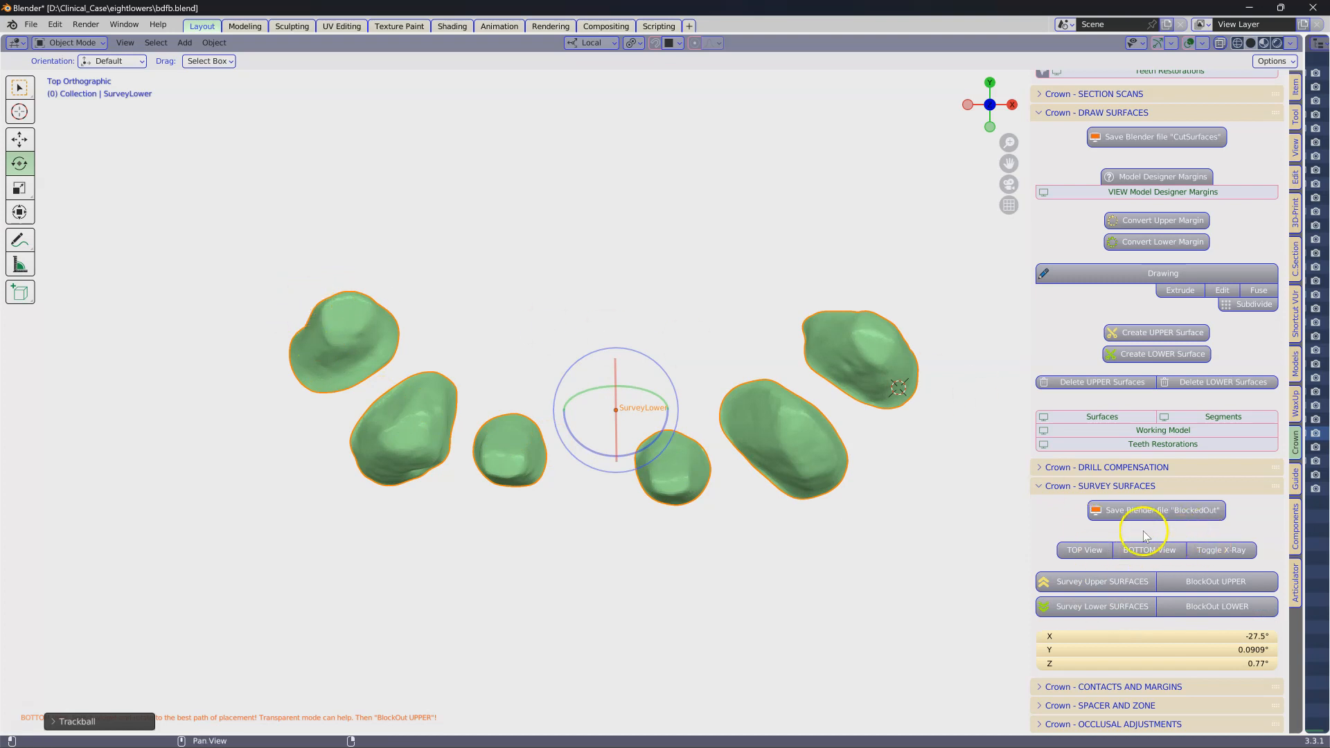
pyautogui.click(1231, 558)
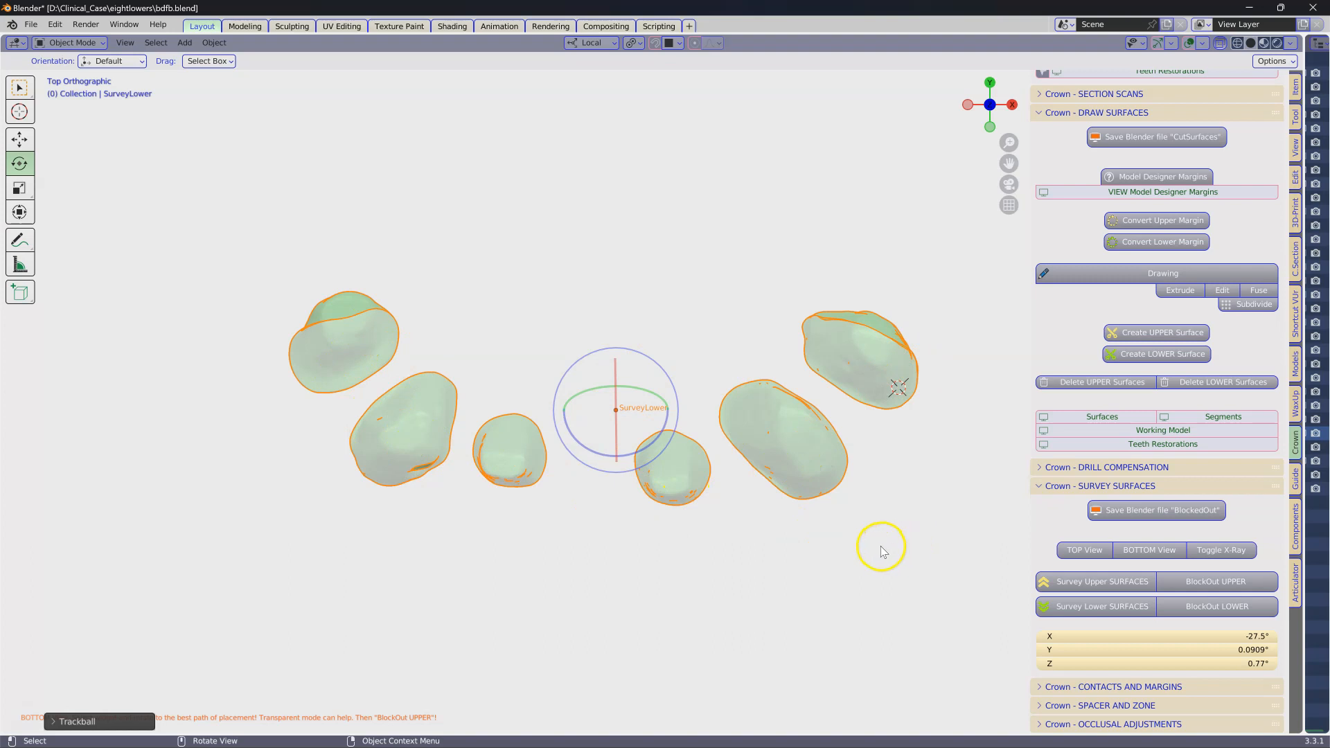
pyautogui.click(1217, 552)
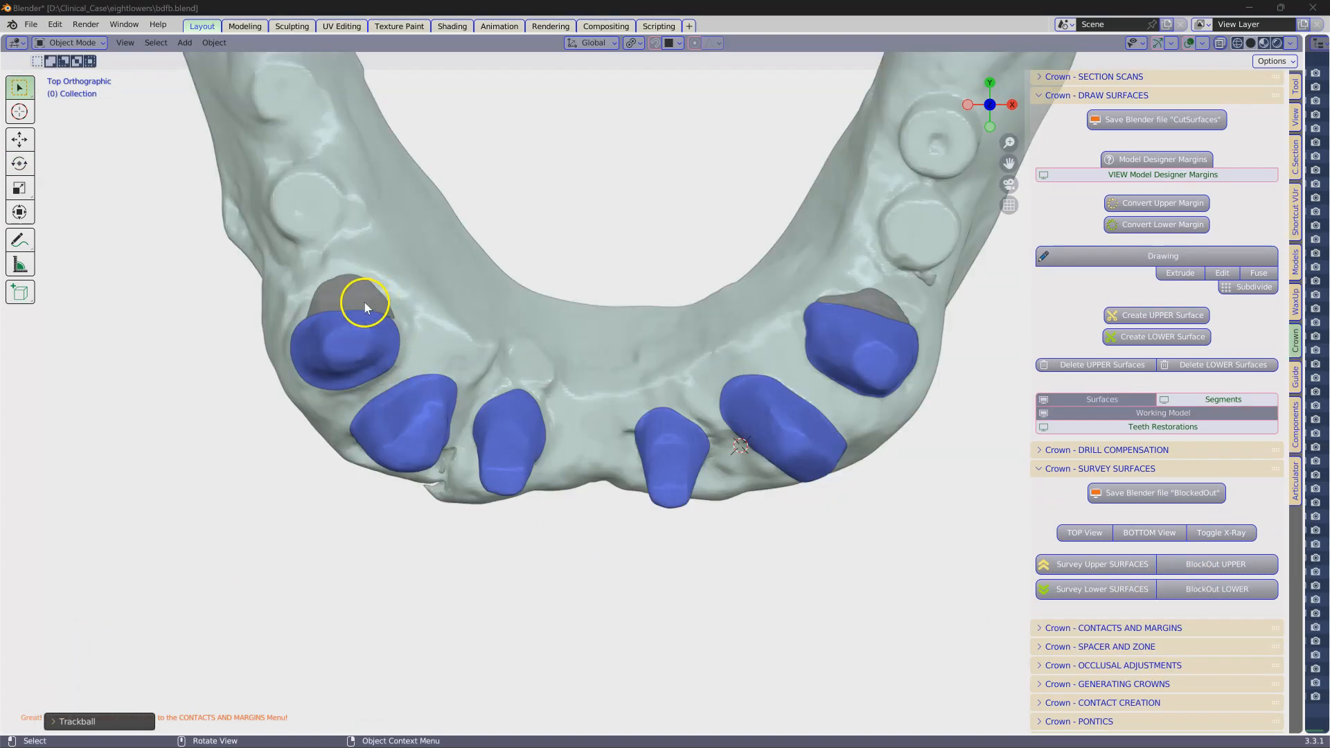
# - Select all six blue surveyed abutments and add a support margin to them
pyautogui.click(355, 342)
pyautogui.keyDown('shift'); pyautogui.click(402, 420); pyautogui.keyUp('shift')
pyautogui.keyDown('shift'); pyautogui.click(510, 438); pyautogui.keyUp('shift')
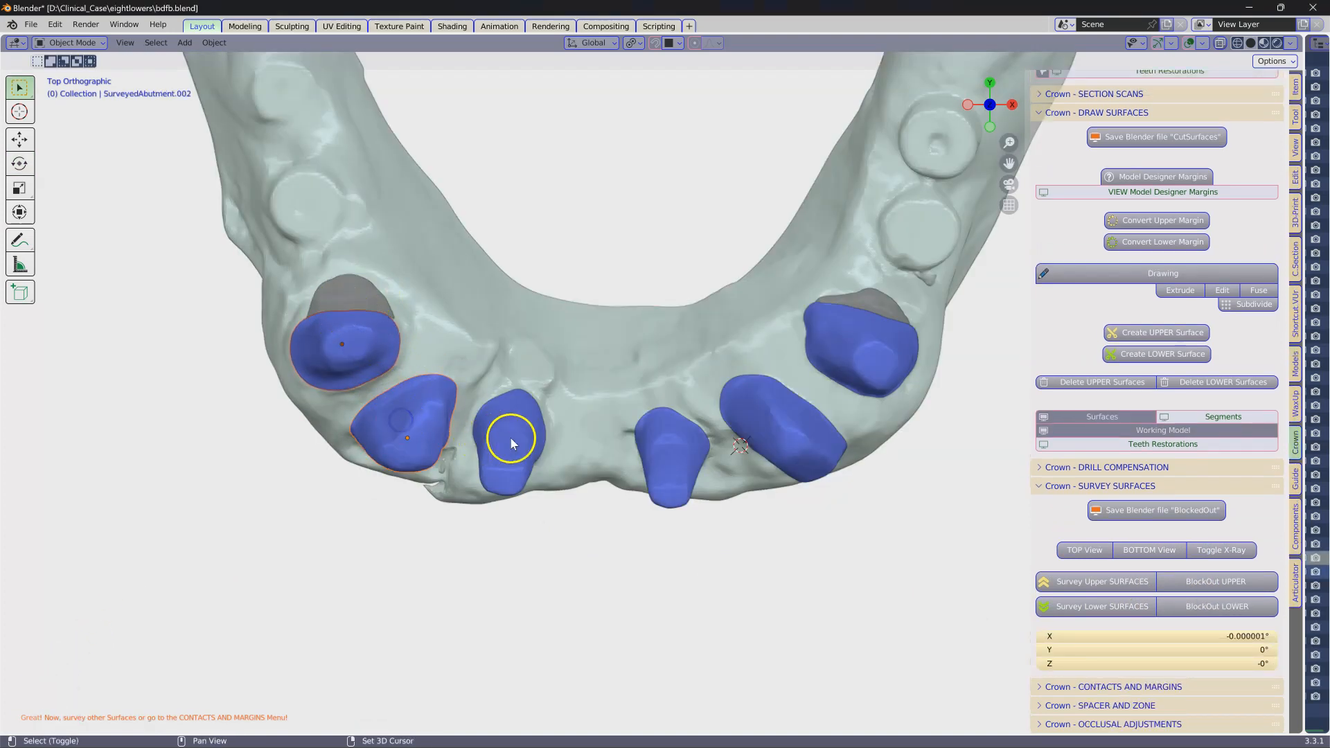
pyautogui.keyDown('shift'); pyautogui.click(696, 449); pyautogui.keyUp('shift')
pyautogui.keyDown('shift'); pyautogui.click(769, 420); pyautogui.keyUp('shift')
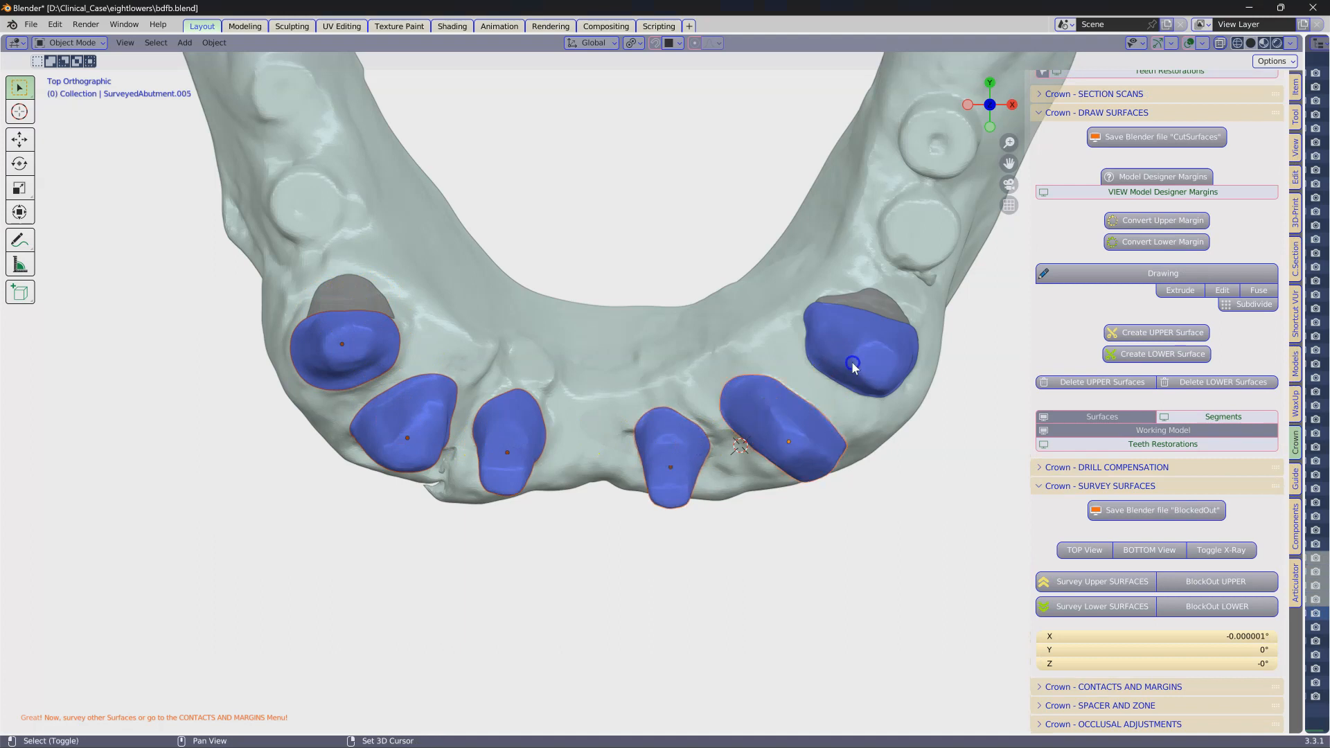
pyautogui.keyDown('shift'); pyautogui.click(851, 360); pyautogui.keyUp('shift')
pyautogui.scroll(-5, 1122, 543)
pyautogui.click(1049, 562)
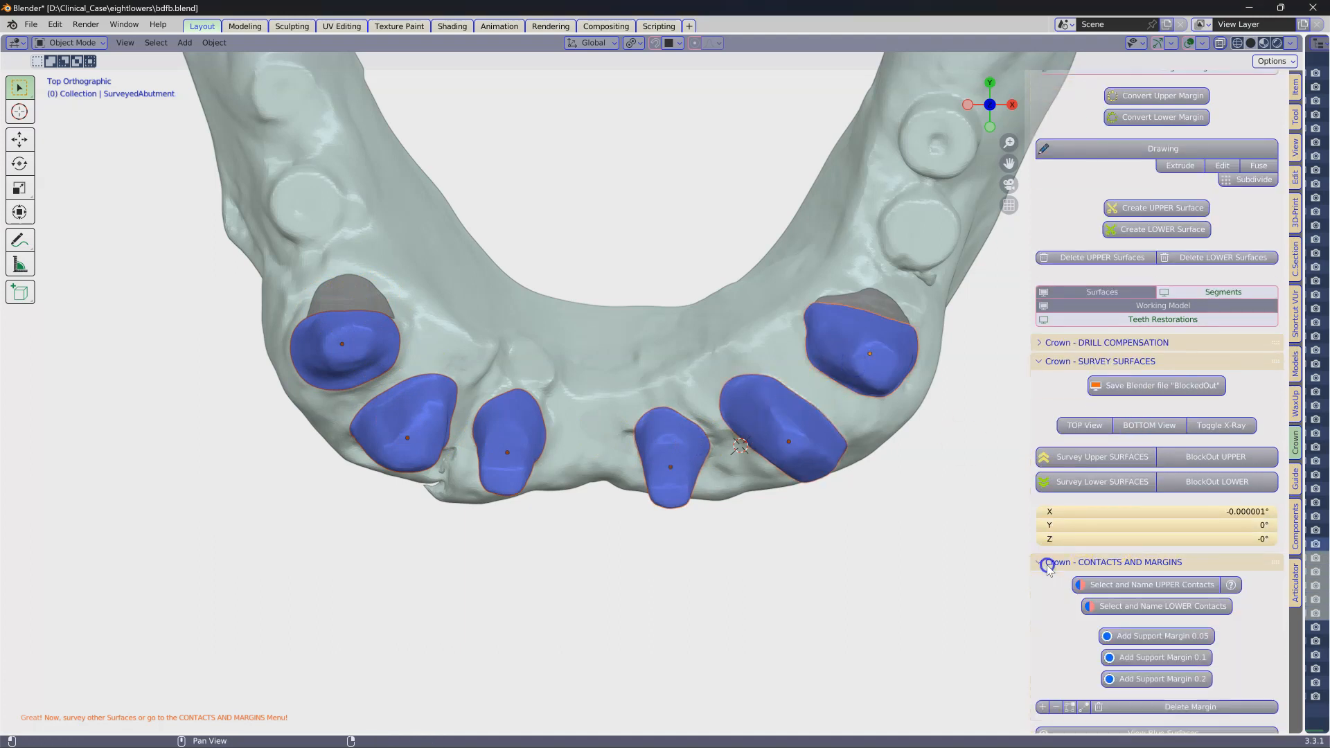
pyautogui.scroll(-6, 1060, 568)
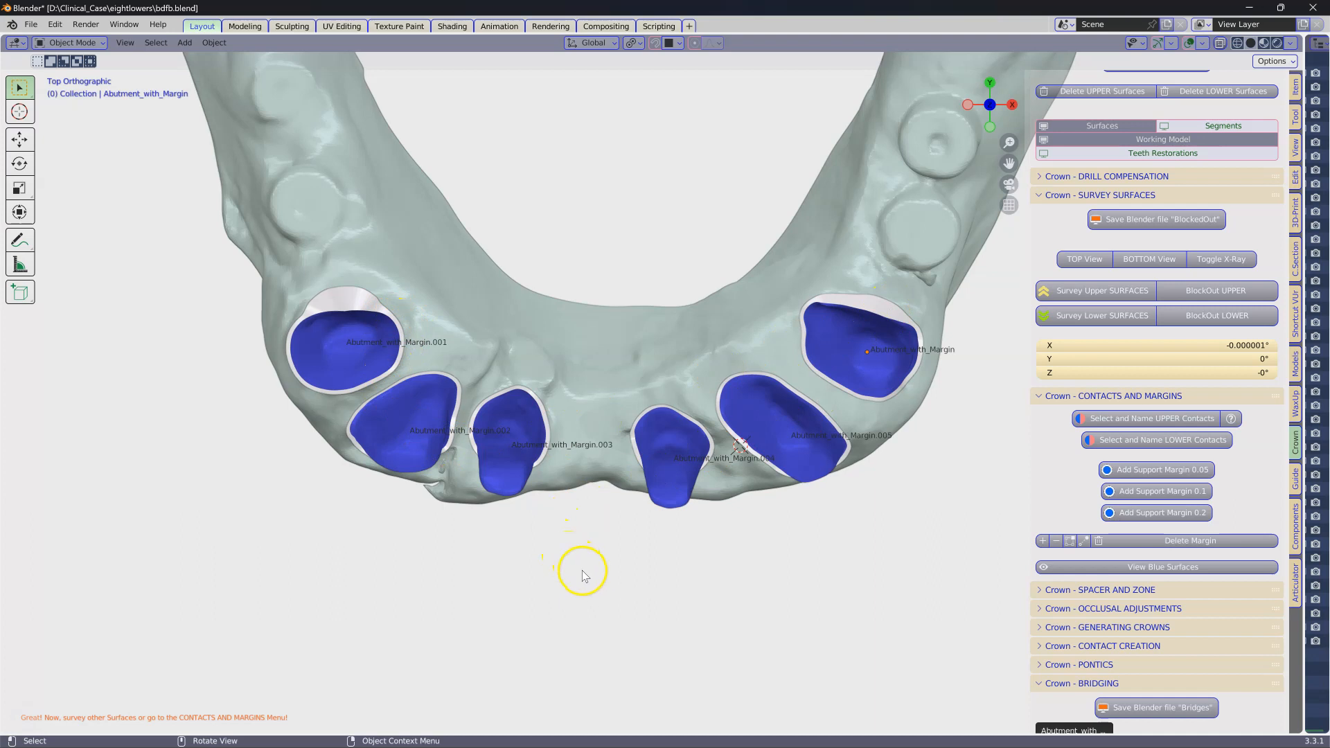
# - Select the six abutments with margins and apply the automatic spacer and zone to them
pyautogui.moveTo(593, 581); pyautogui.dragTo(354, 384, button='middle')
pyautogui.keyDown('shift'); pyautogui.click(392, 450); pyautogui.keyUp('shift')
pyautogui.keyDown('shift'); pyautogui.click(505, 459); pyautogui.keyUp('shift')
pyautogui.keyDown('shift'); pyautogui.click(677, 454); pyautogui.keyUp('shift')
pyautogui.keyDown('shift'); pyautogui.click(756, 404); pyautogui.keyUp('shift')
pyautogui.keyDown('shift'); pyautogui.click(863, 353); pyautogui.keyUp('shift')
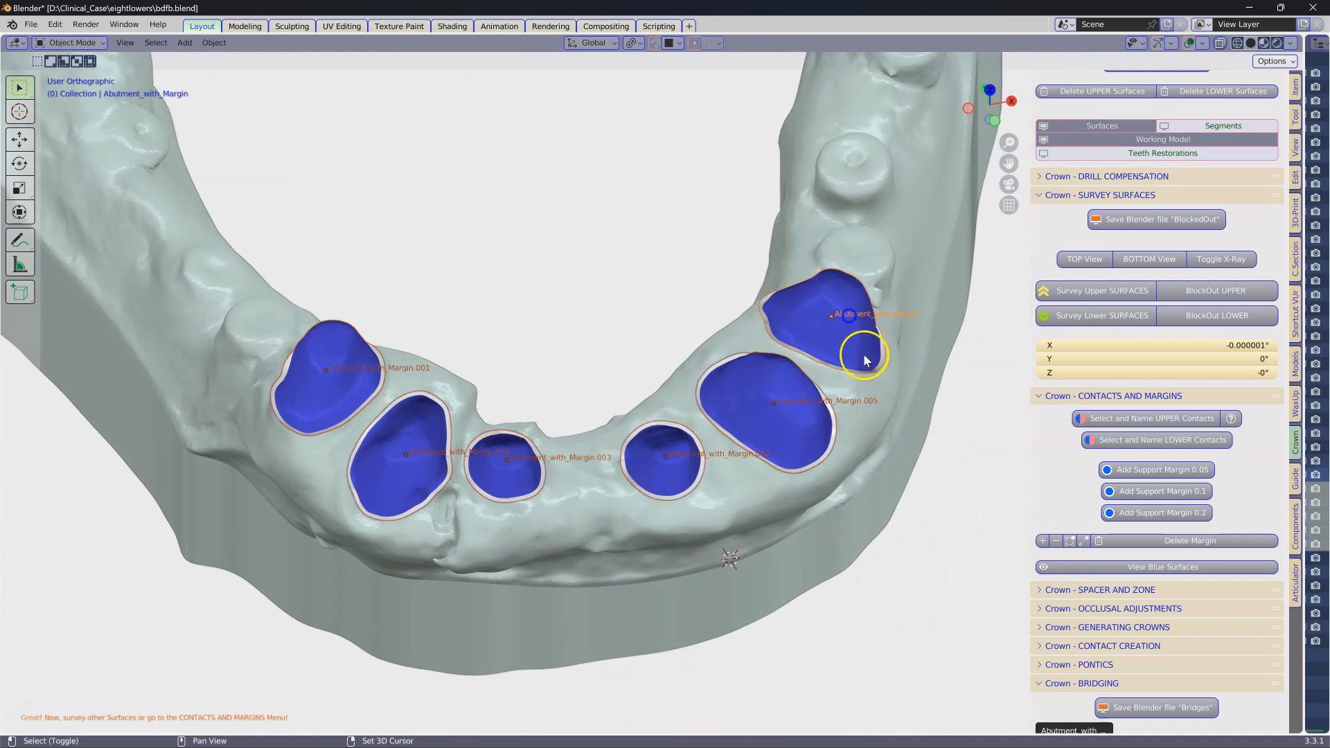
pyautogui.scroll(-3, 1087, 551)
pyautogui.click(1042, 494)
pyautogui.scroll(-3, 1060, 513)
pyautogui.click(1110, 461)
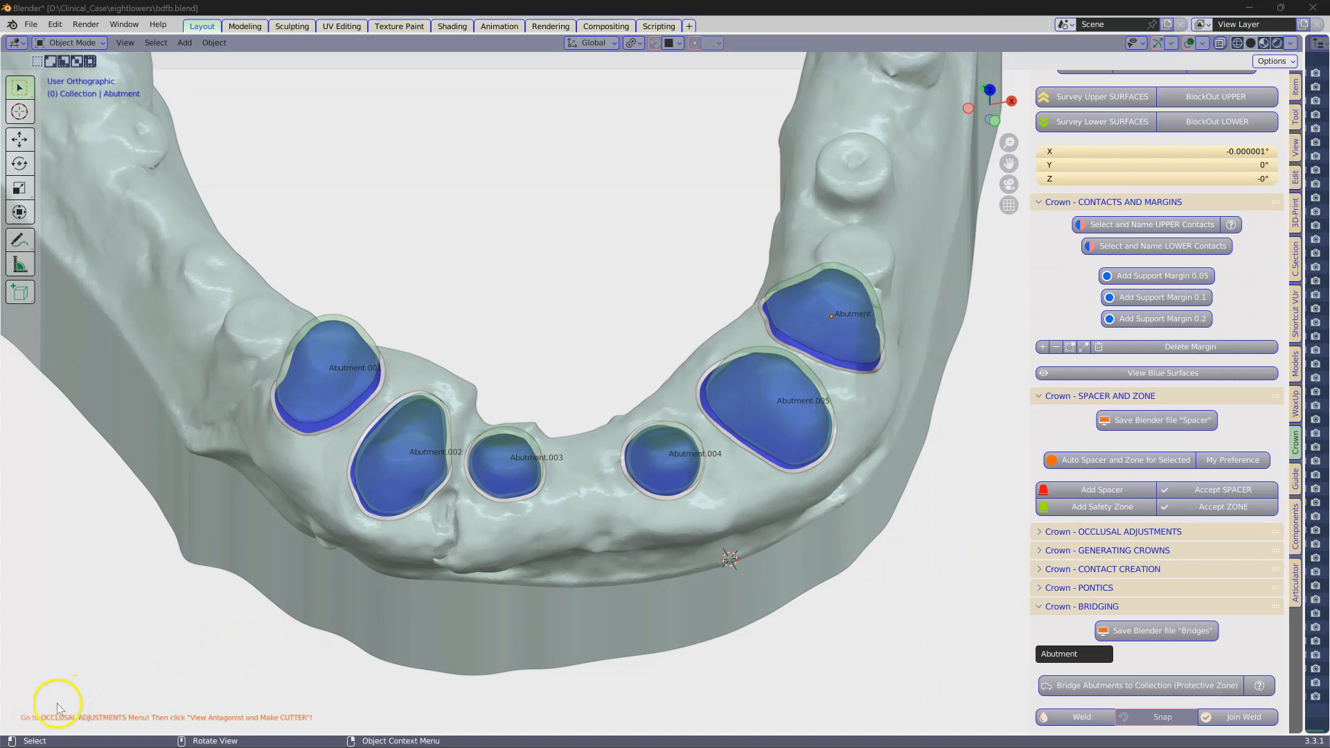
# - Select the lower segment model and save the Blender file as "Spacer"
pyautogui.click(307, 591)
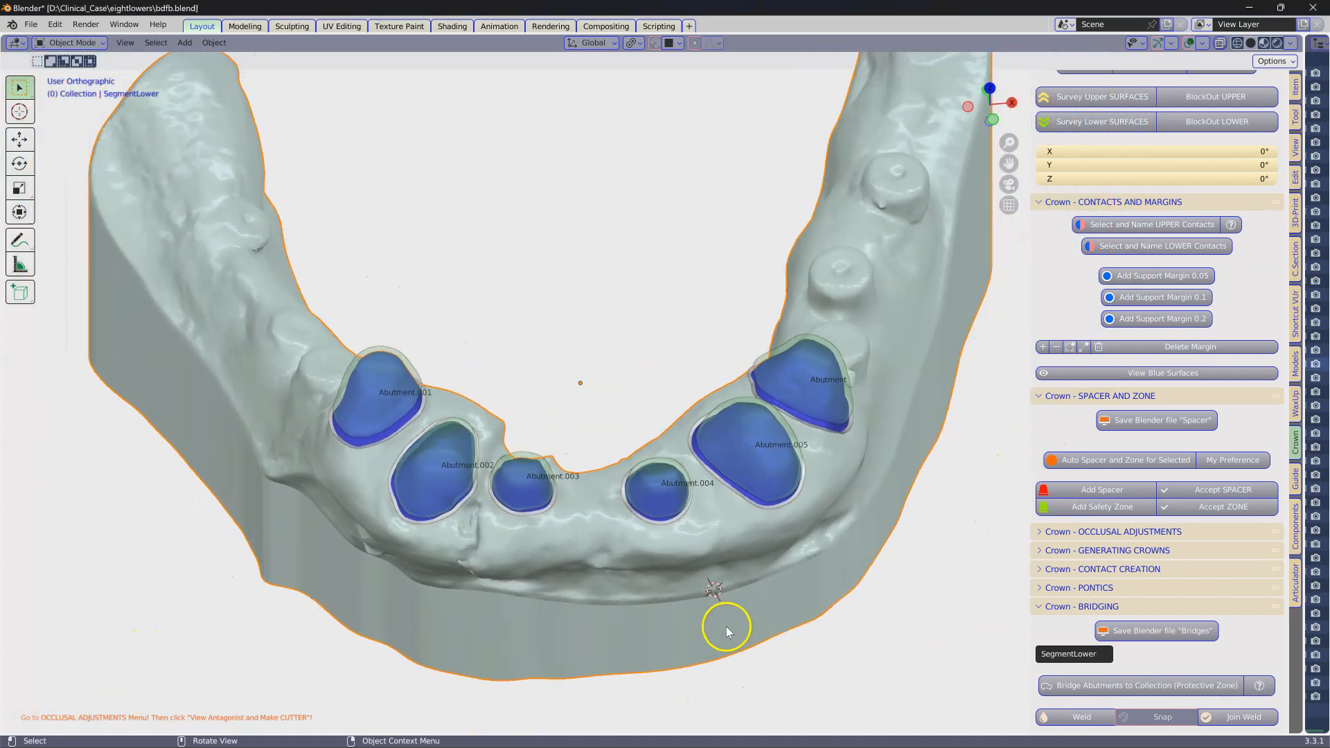
pyautogui.click(1161, 424)
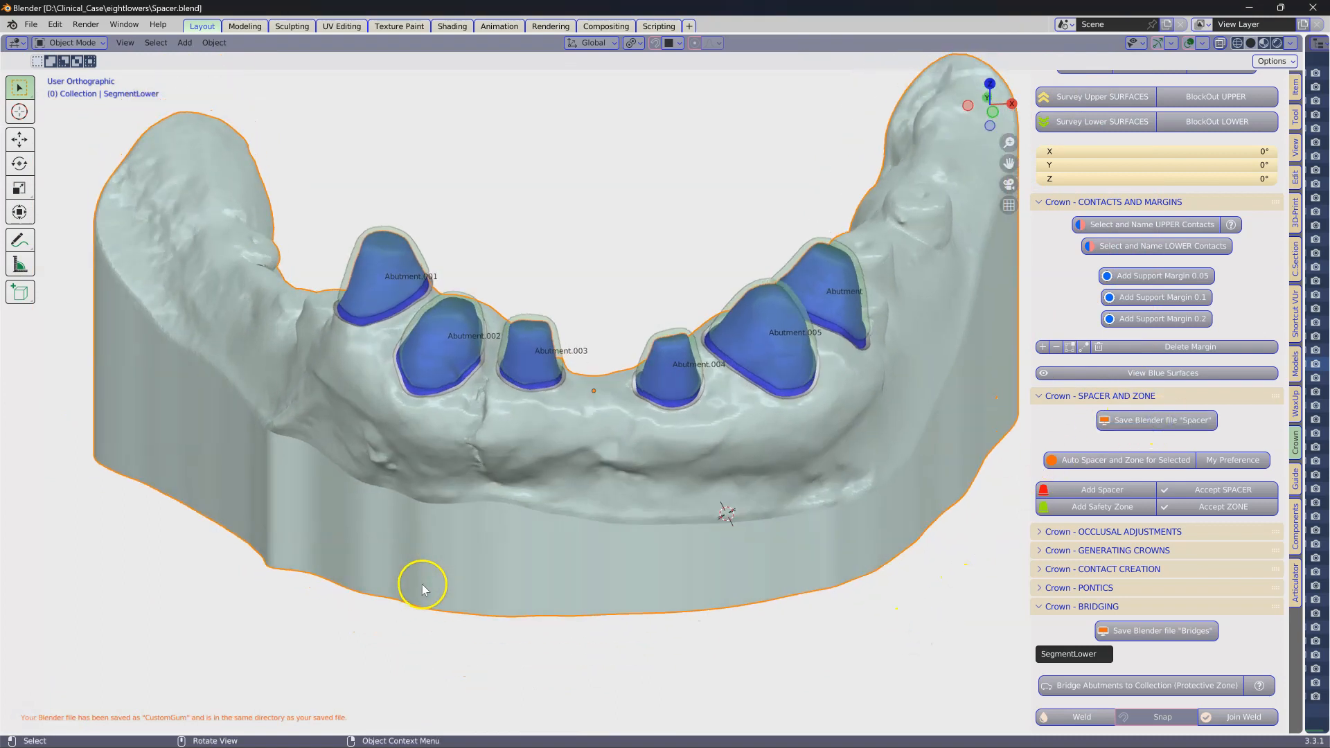
# - Select the joined zones around the abutments and create a coping layer from them
pyautogui.keyDown('ctrl'); pyautogui.click(1070, 609); pyautogui.keyUp('ctrl')
pyautogui.keyDown('ctrl'); pyautogui.click(1088, 632); pyautogui.keyUp('ctrl')
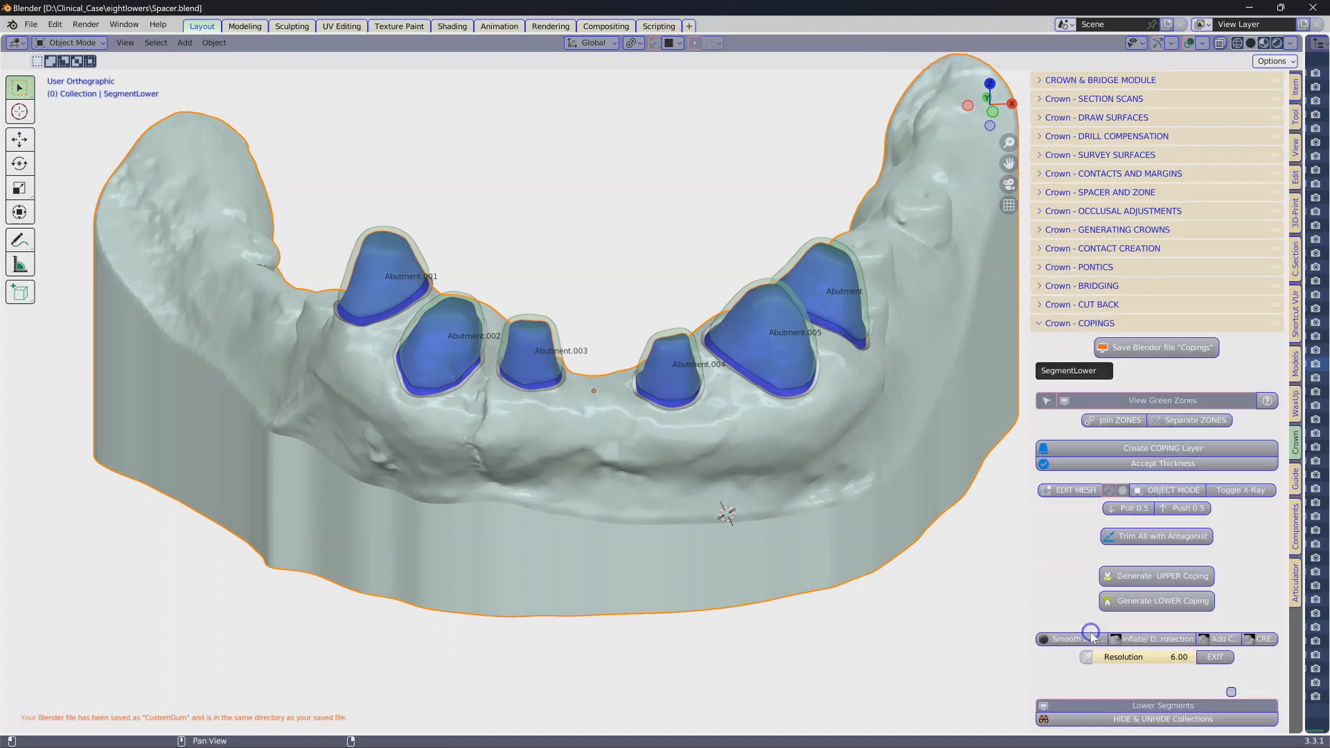
pyautogui.click(751, 306)
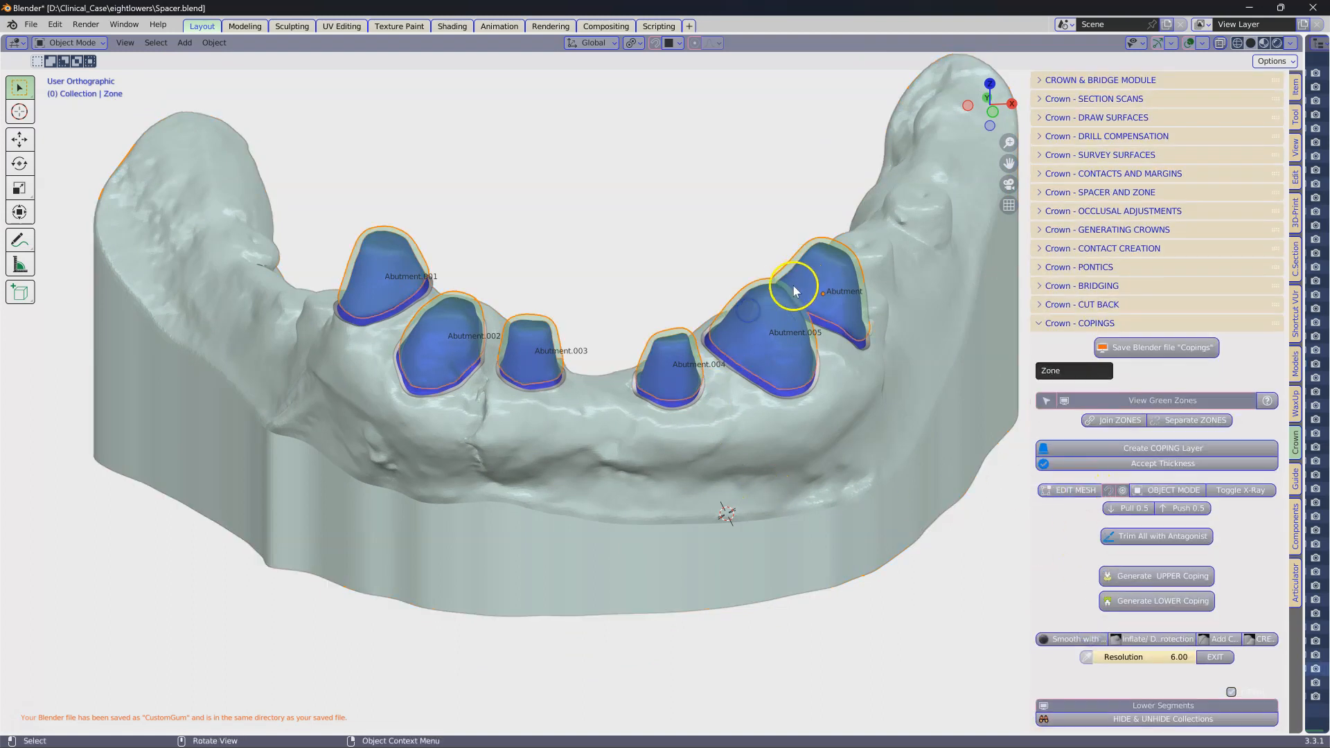
pyautogui.click(1187, 448)
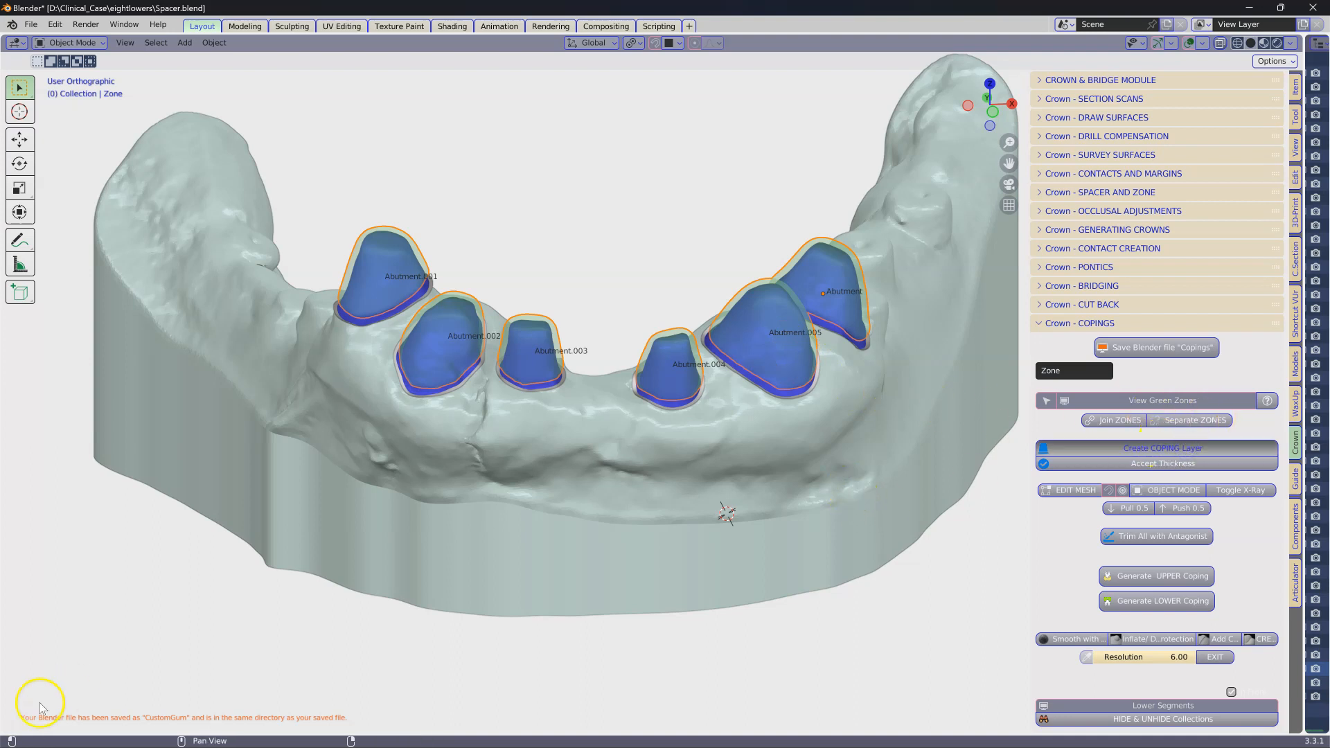
pyautogui.moveTo(712, 471); pyautogui.dragTo(734, 434, button='middle')
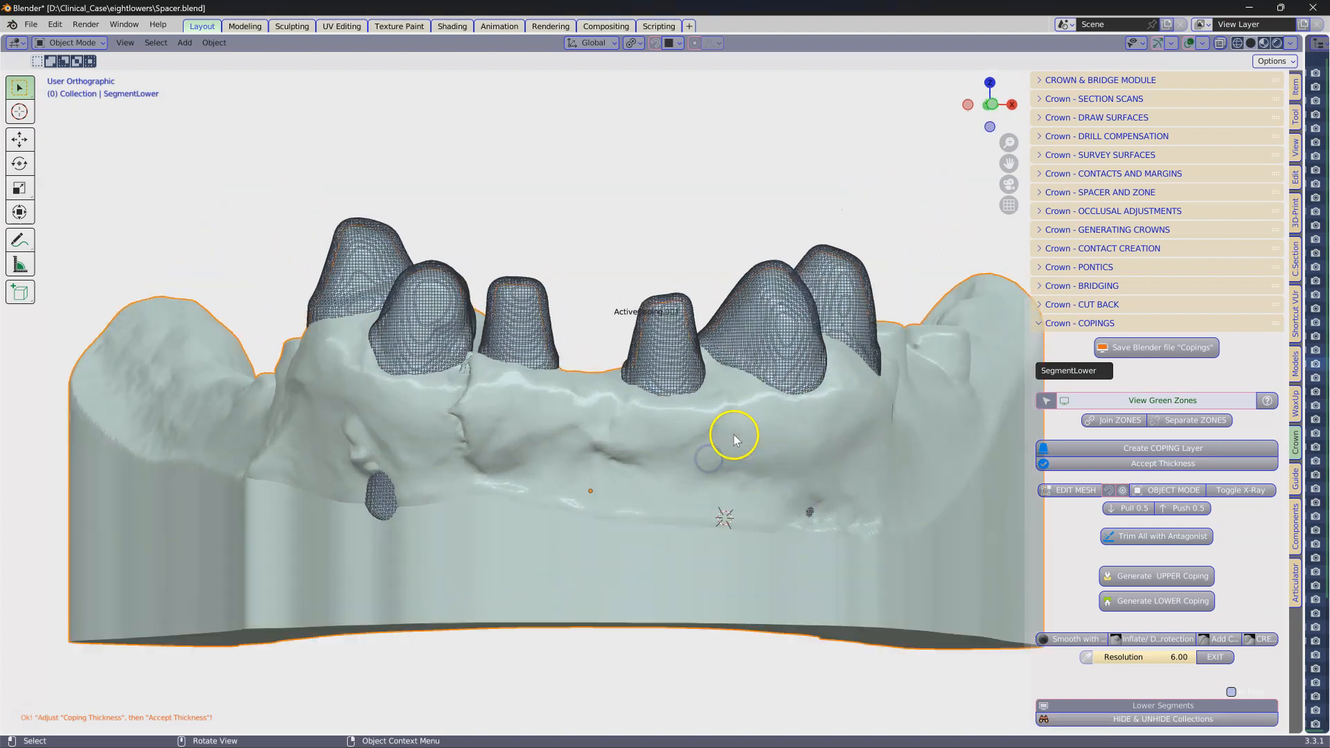
# - Select all six active coping layers on the lower abutments together
pyautogui.scroll(2, 734, 435)
pyautogui.scroll(-2, 797, 388)
pyautogui.moveTo(796, 360)
pyautogui.mouseDown(button='middle')
pyautogui.moveTo(793, 430)
pyautogui.moveTo(794, 386)
pyautogui.mouseUp(button='middle')
pyautogui.click(762, 437)
pyautogui.click(335, 374)
pyautogui.keyDown('shift'); pyautogui.click(385, 449); pyautogui.keyUp('shift')
pyautogui.keyDown('shift'); pyautogui.click(476, 462); pyautogui.keyUp('shift')
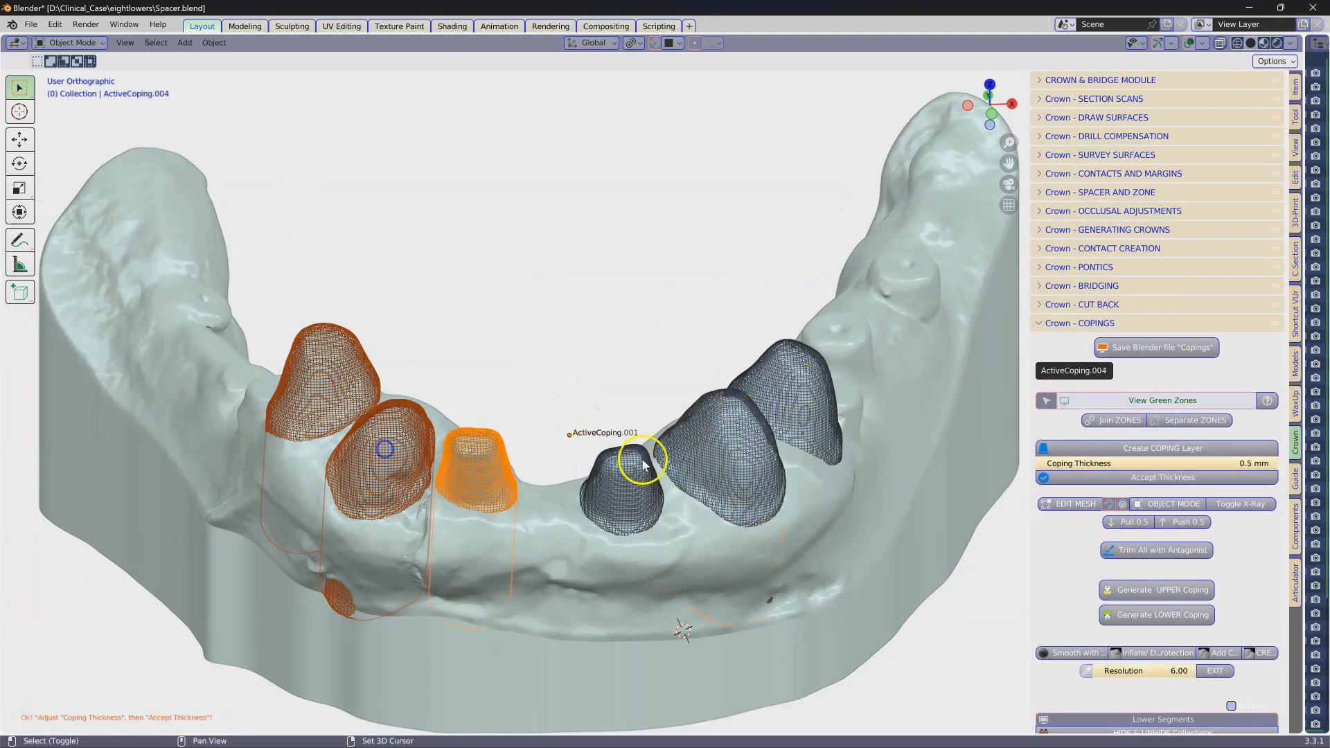
pyautogui.keyDown('shift'); pyautogui.click(638, 469); pyautogui.keyUp('shift')
pyautogui.keyDown('shift'); pyautogui.click(724, 443); pyautogui.keyUp('shift')
pyautogui.keyDown('shift'); pyautogui.click(787, 401); pyautogui.keyUp('shift')
# - Accept a coping thickness of 0.5 mm for the abutments' coping layers
pyautogui.click(1240, 463)
pyautogui.write('0.6')
pyautogui.press('Return')
pyautogui.click(725, 392)
pyautogui.moveTo(760, 458)
pyautogui.mouseDown(button='middle')
pyautogui.moveTo(760, 447)
pyautogui.moveTo(736, 459)
pyautogui.moveTo(750, 449)
pyautogui.mouseUp(button='middle')
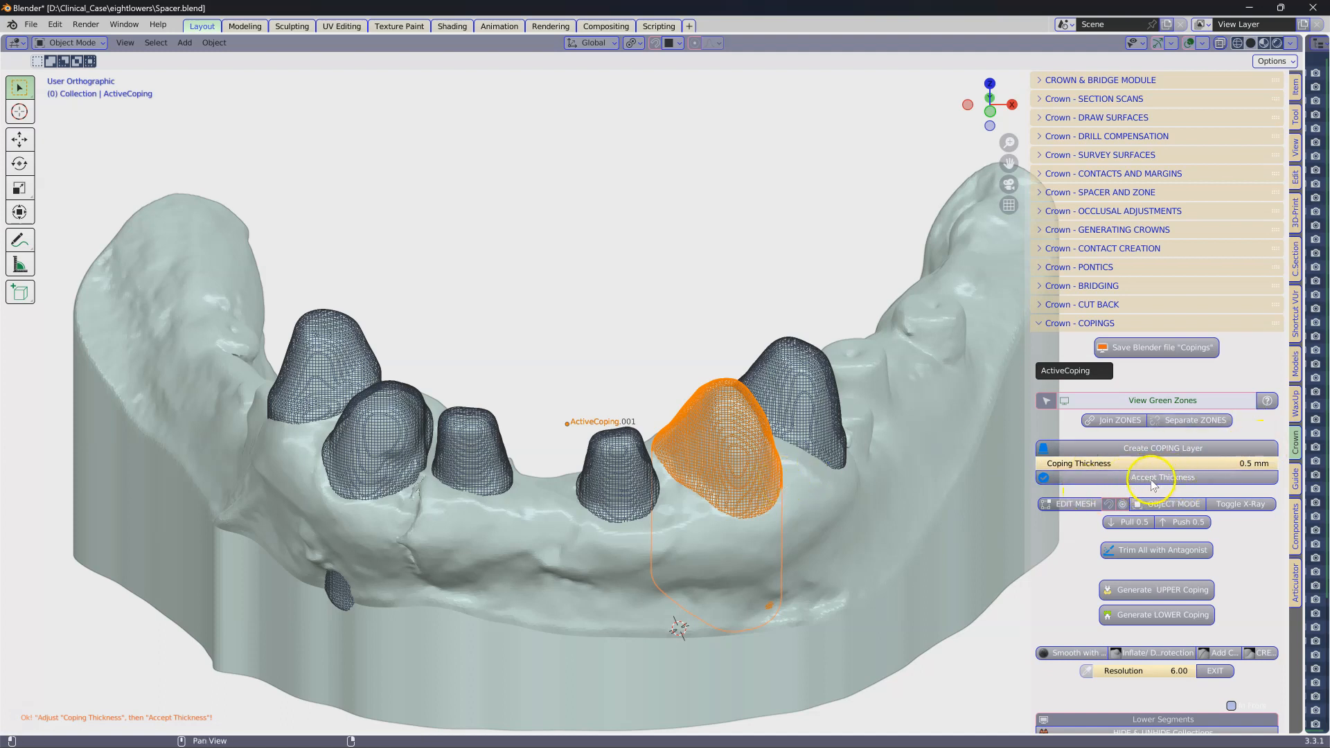
pyautogui.click(1181, 479)
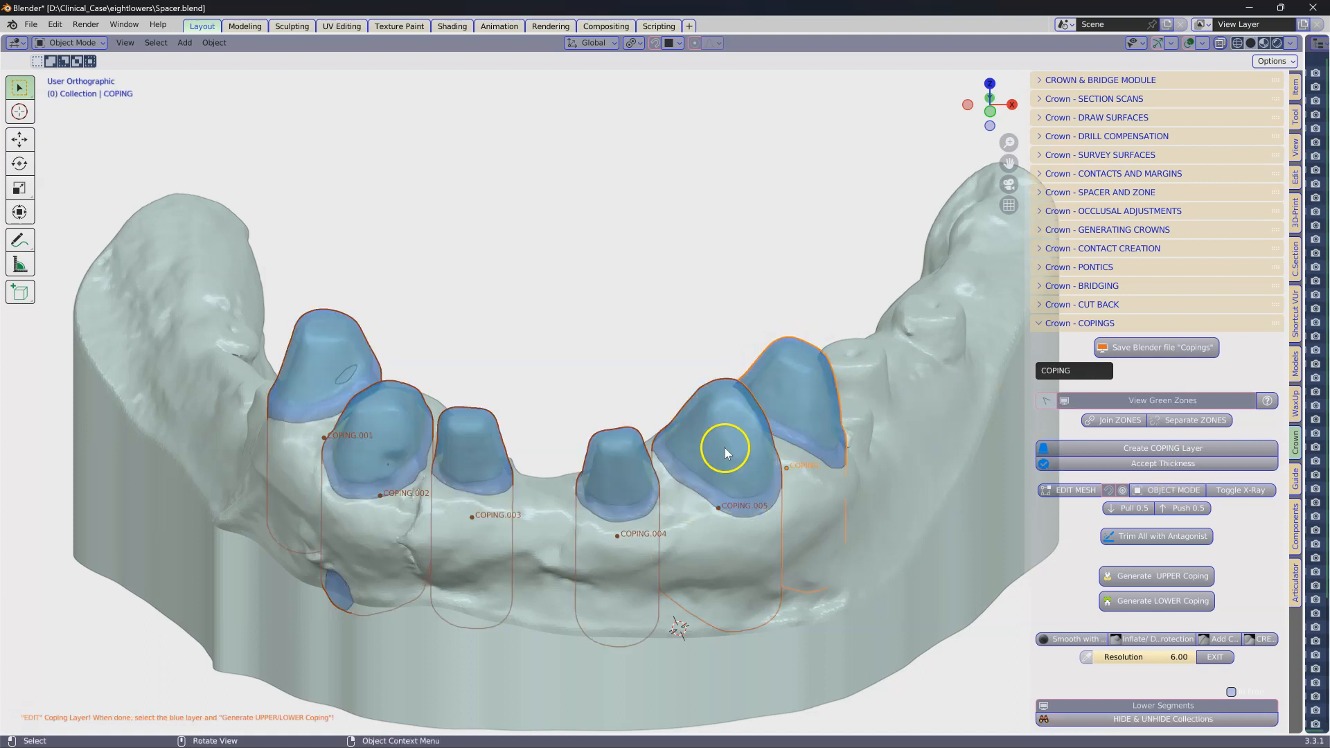
# - Display the teeth restorations, inspect how the blue coping layers sit under the bridge, and hide the bridge again
pyautogui.moveTo(721, 455); pyautogui.dragTo(717, 431, button='middle')
pyautogui.click(608, 332)
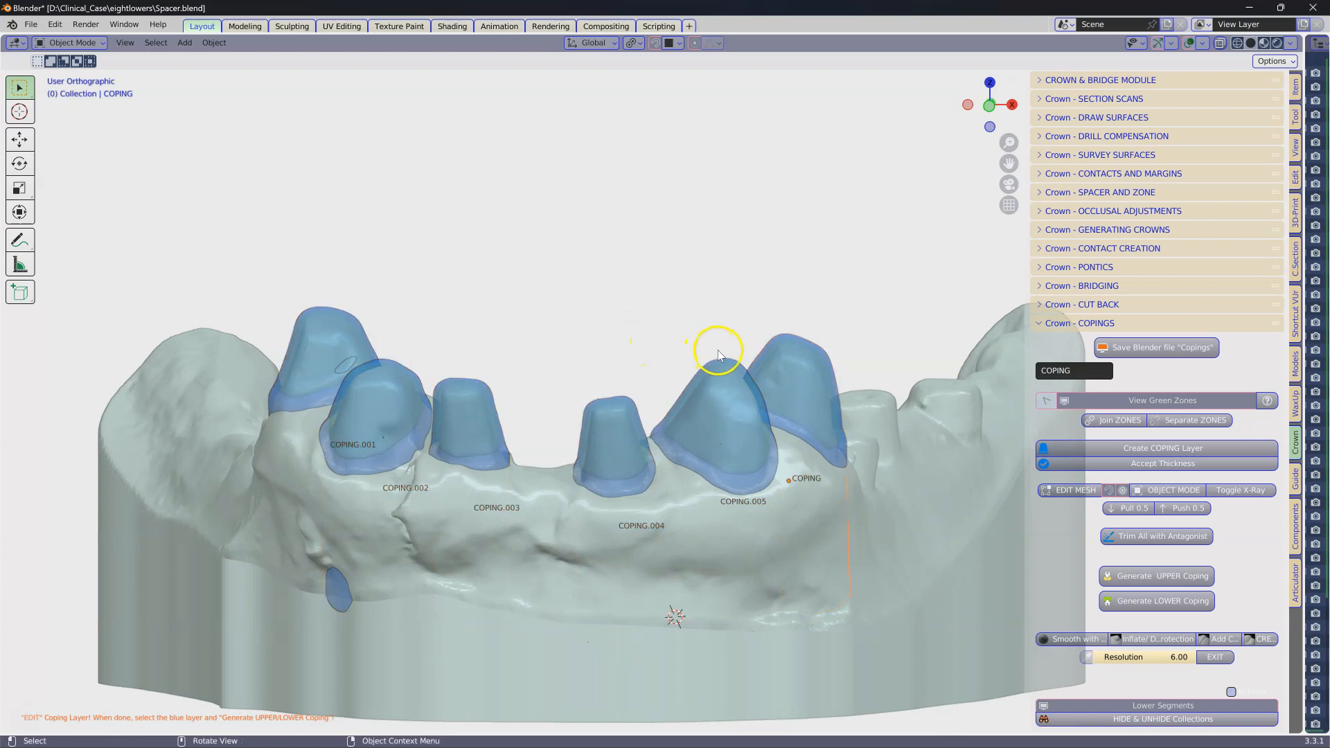
pyautogui.click(1042, 79)
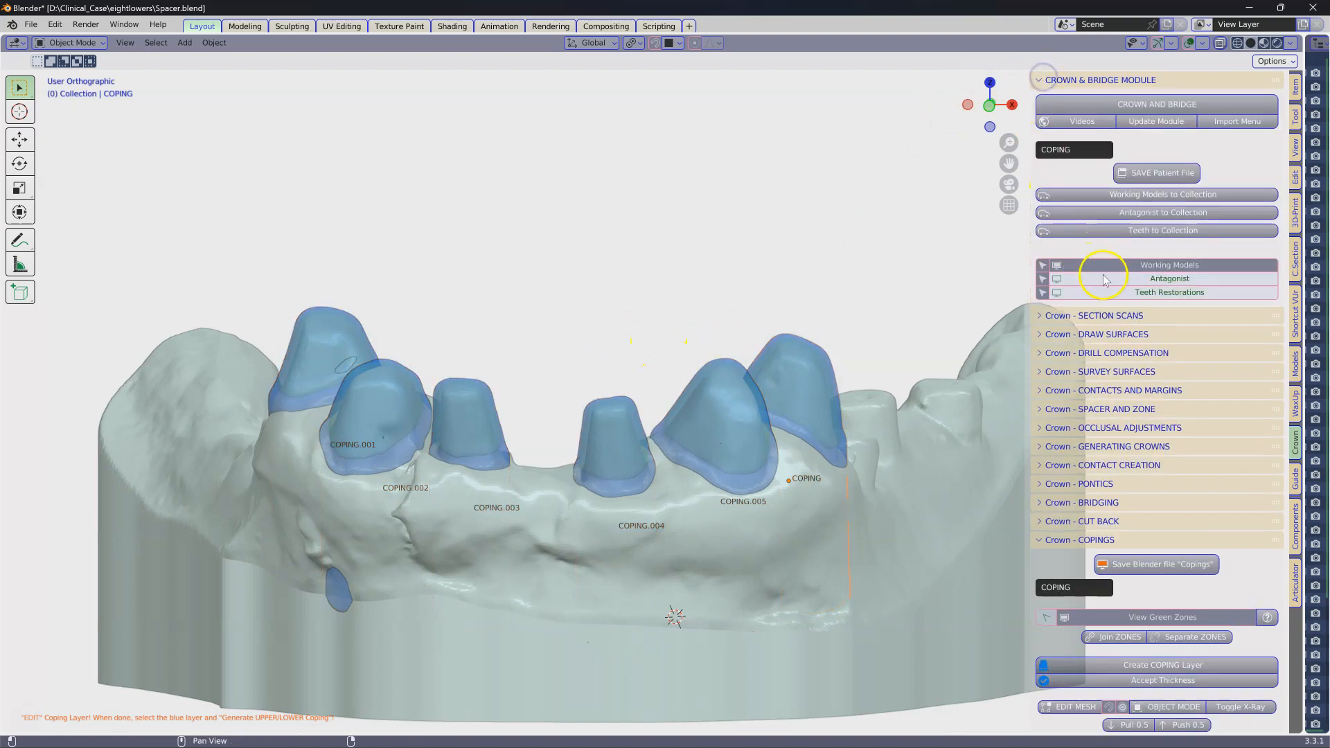
pyautogui.click(1166, 292)
pyautogui.moveTo(757, 381); pyautogui.dragTo(735, 484, button='middle')
pyautogui.scroll(5, 735, 484)
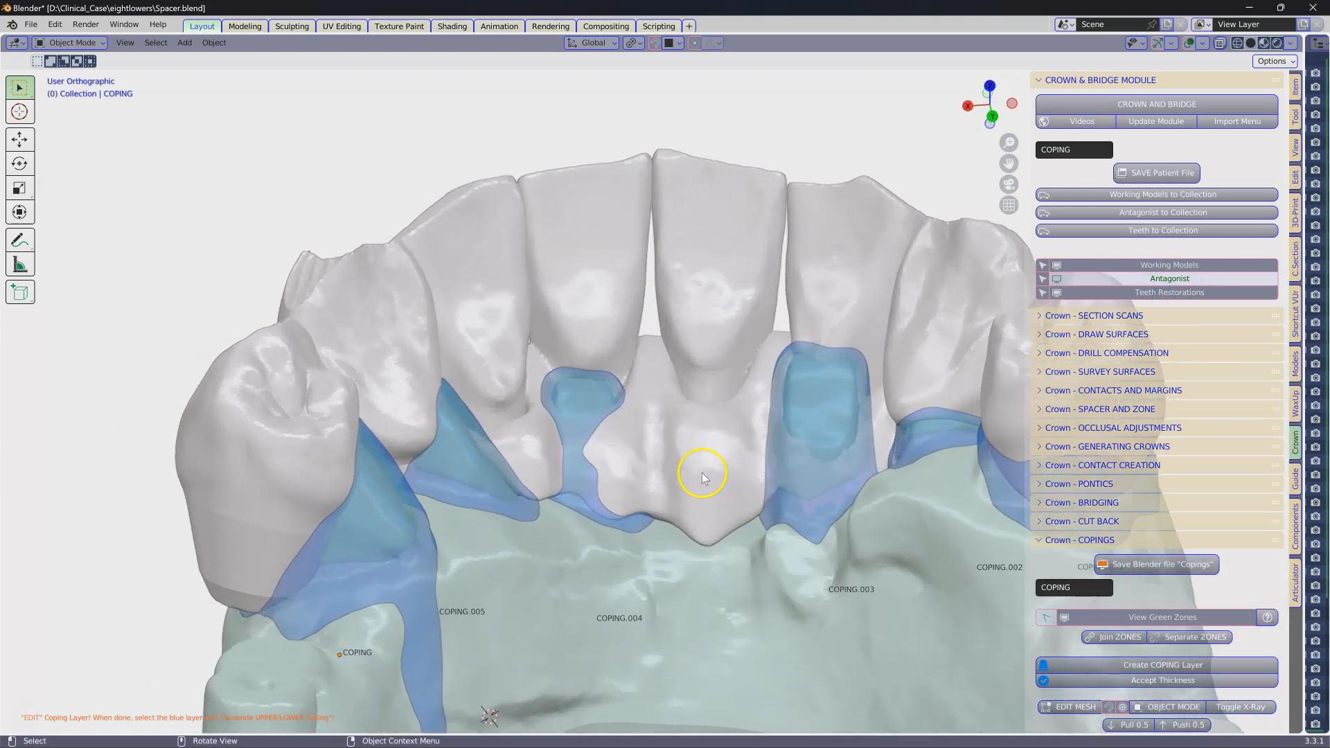
pyautogui.moveTo(595, 392); pyautogui.dragTo(598, 420, button='middle')
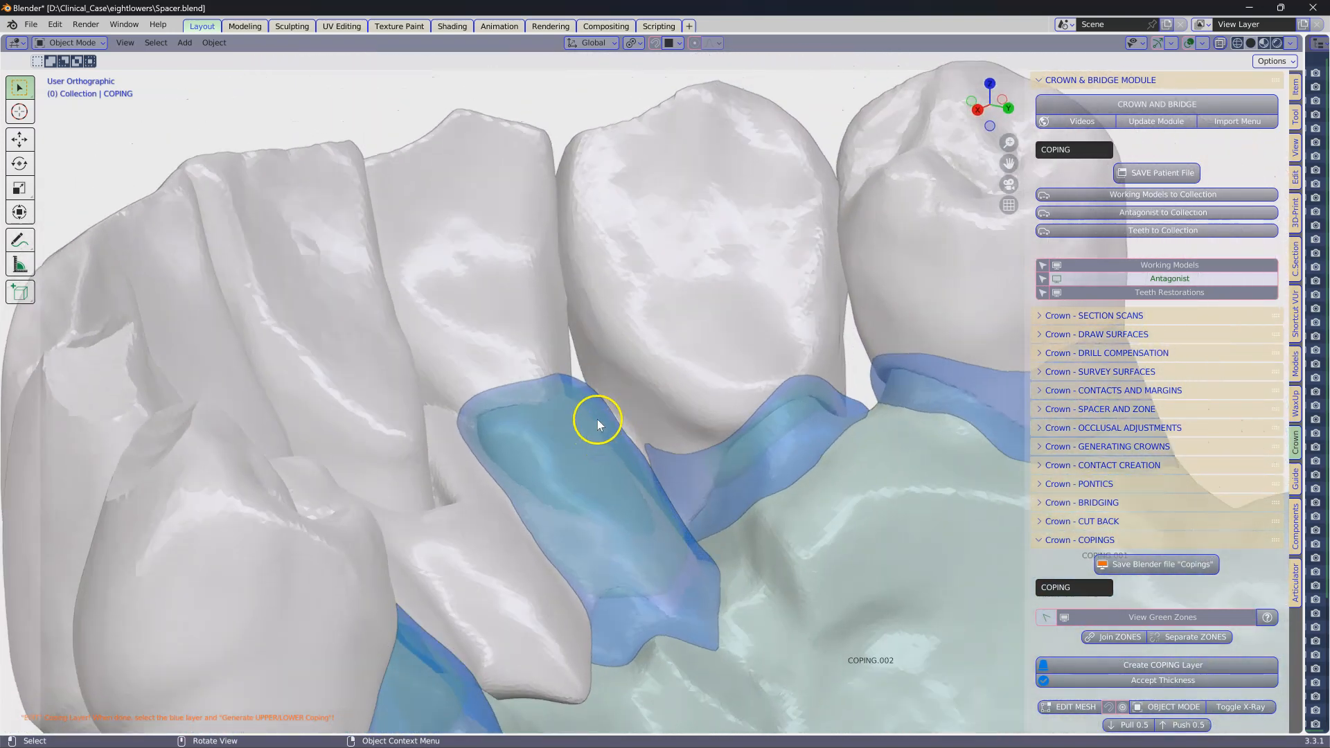
pyautogui.moveTo(725, 438); pyautogui.dragTo(843, 460, button='middle')
pyautogui.click(837, 480)
pyautogui.click(728, 325)
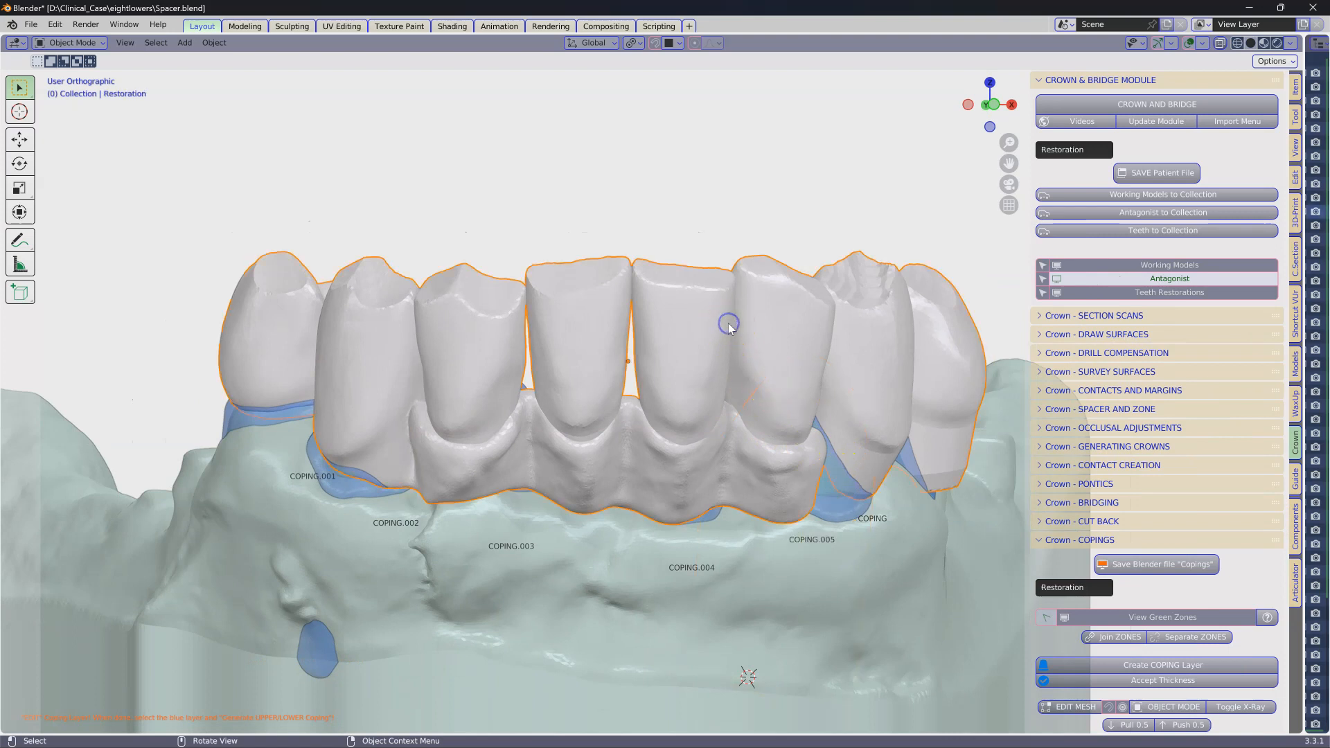
pyautogui.press('h')
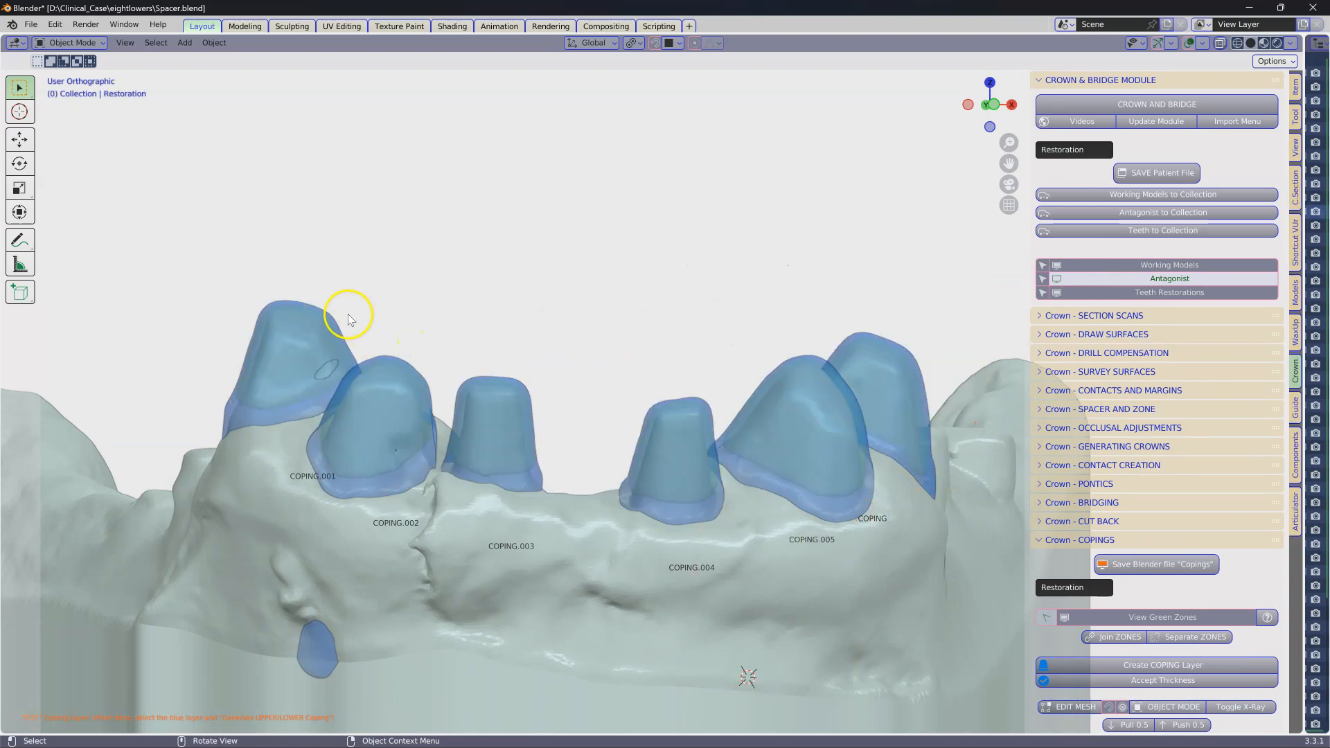
# - Select all six blue coping layers and generate the lower copings from them
pyautogui.click(319, 321)
pyautogui.keyDown('shift'); pyautogui.click(397, 377); pyautogui.keyUp('shift')
pyautogui.keyDown('shift'); pyautogui.click(475, 392); pyautogui.keyUp('shift')
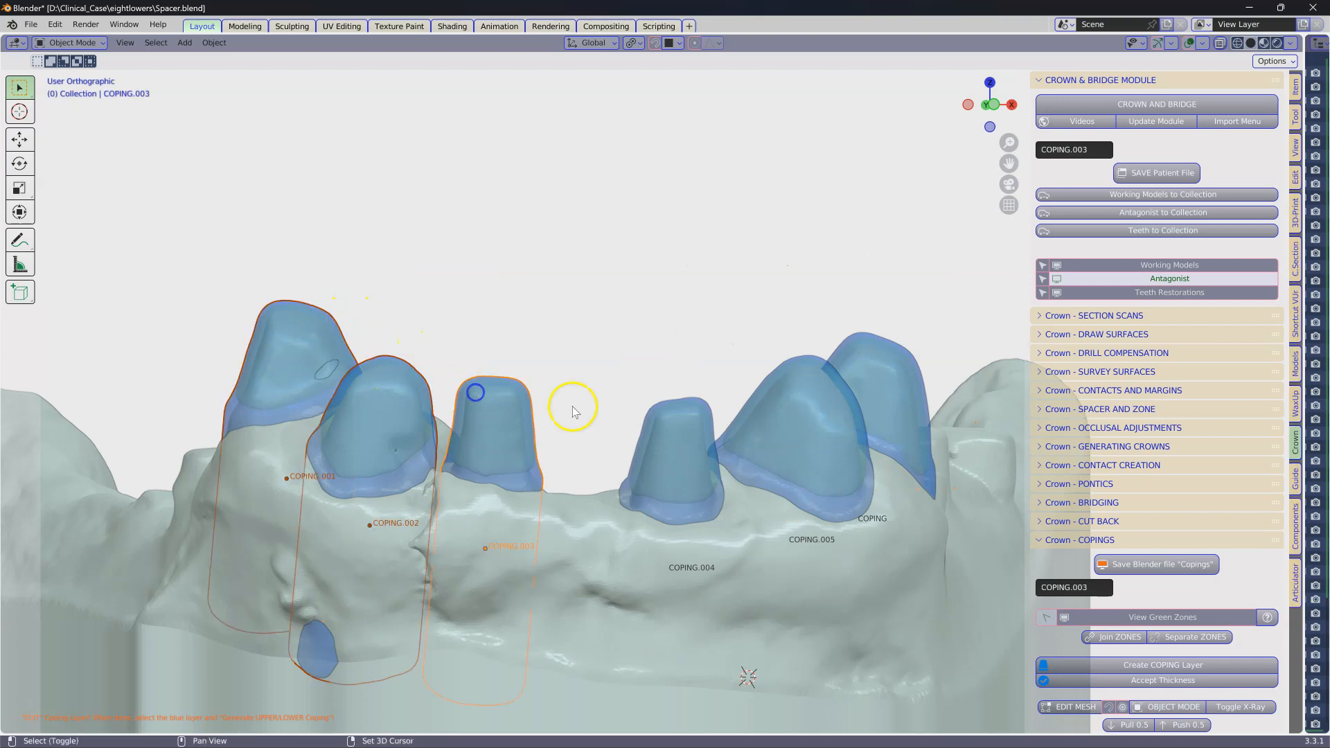
pyautogui.keyDown('shift'); pyautogui.click(652, 418); pyautogui.keyUp('shift')
pyautogui.keyDown('shift'); pyautogui.click(766, 386); pyautogui.keyUp('shift')
pyautogui.keyDown('shift'); pyautogui.click(858, 350); pyautogui.keyUp('shift')
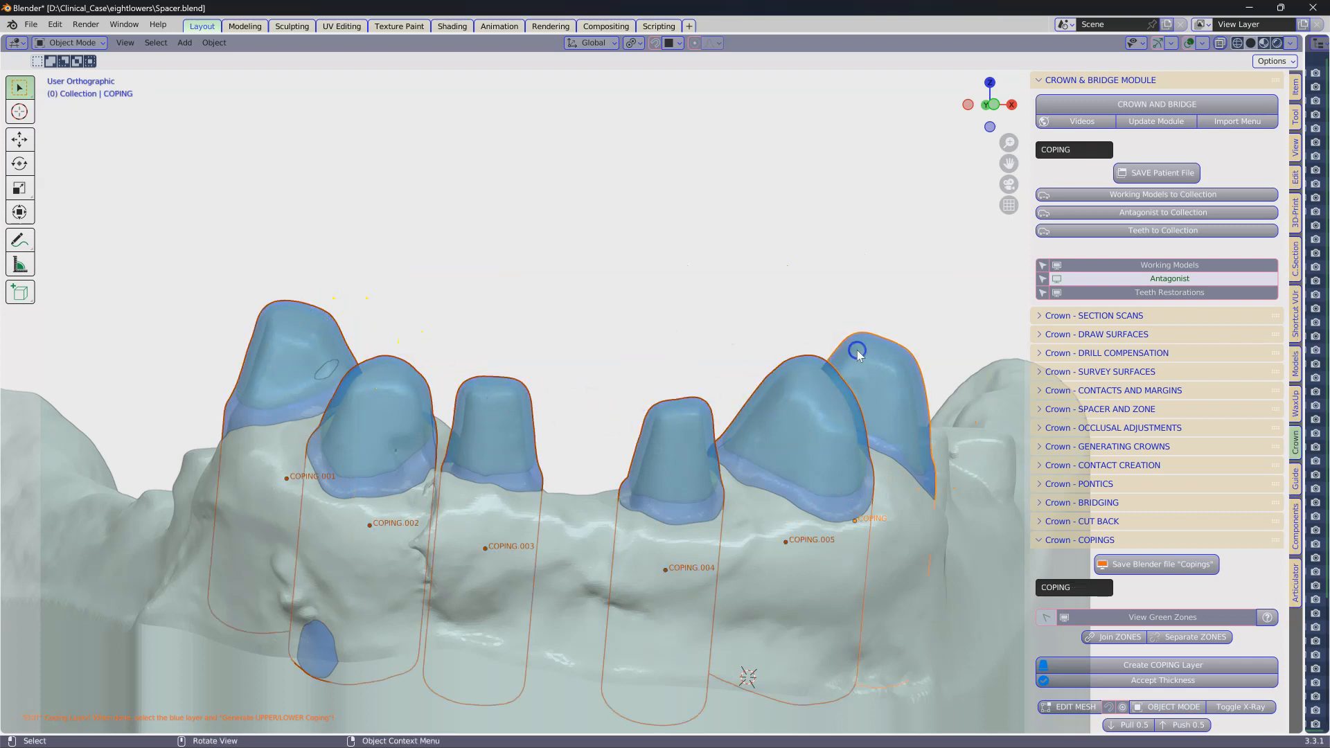
pyautogui.scroll(-8, 1238, 463)
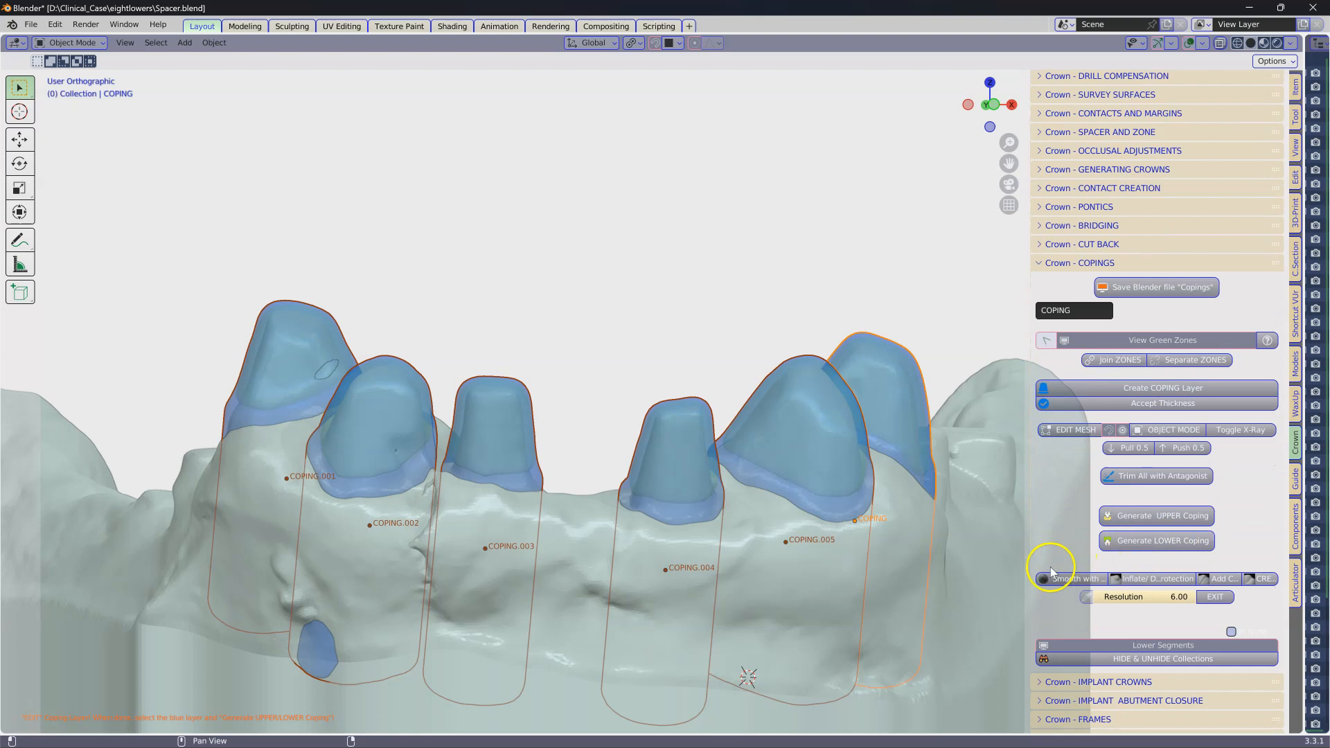
pyautogui.click(1164, 544)
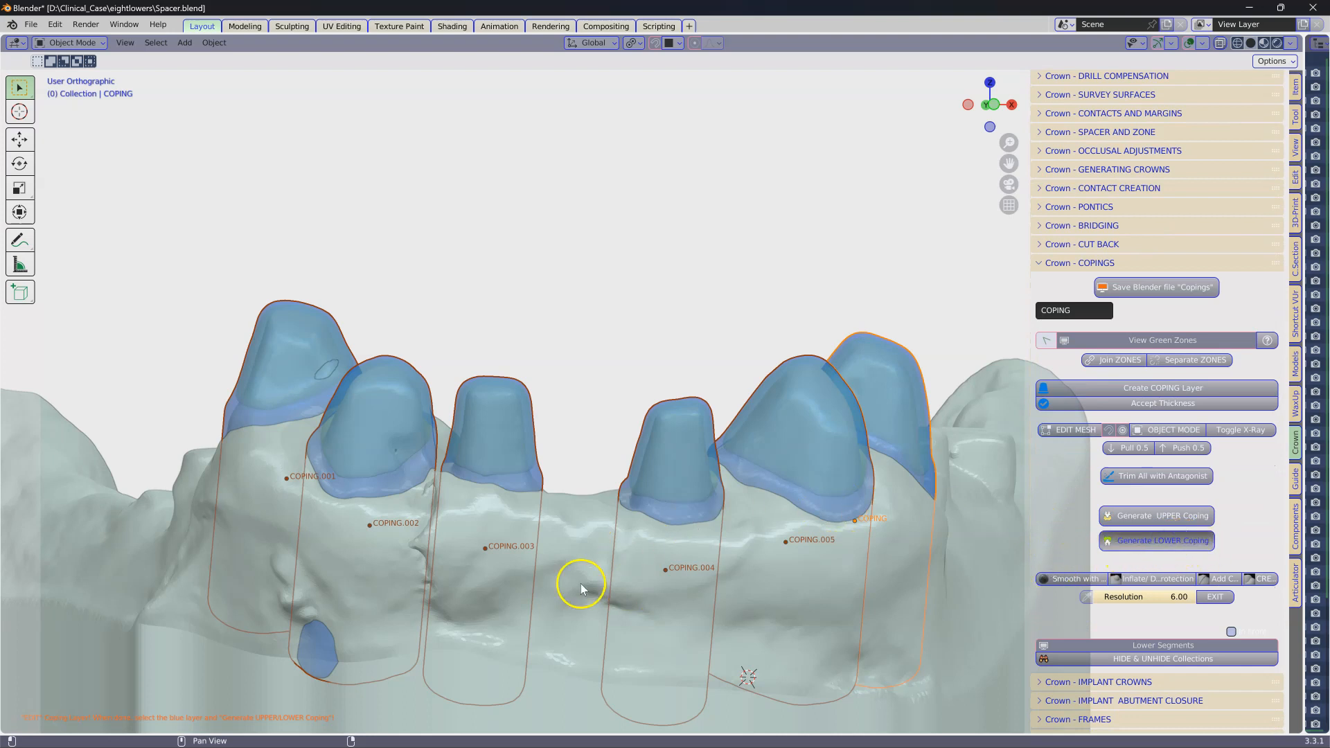
# - Save the Blender file as "Copings" and hide the green zones
pyautogui.click(1170, 288)
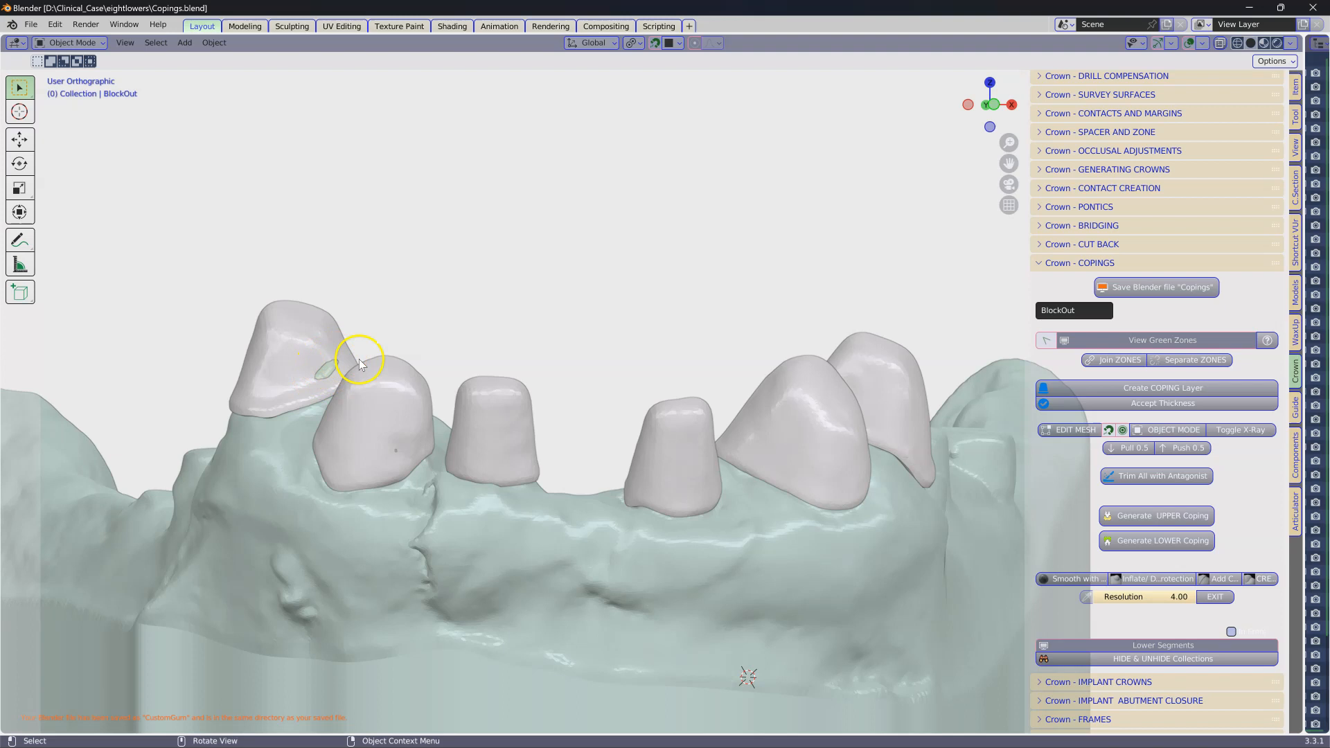
pyautogui.click(1170, 659)
pyautogui.click(1169, 688)
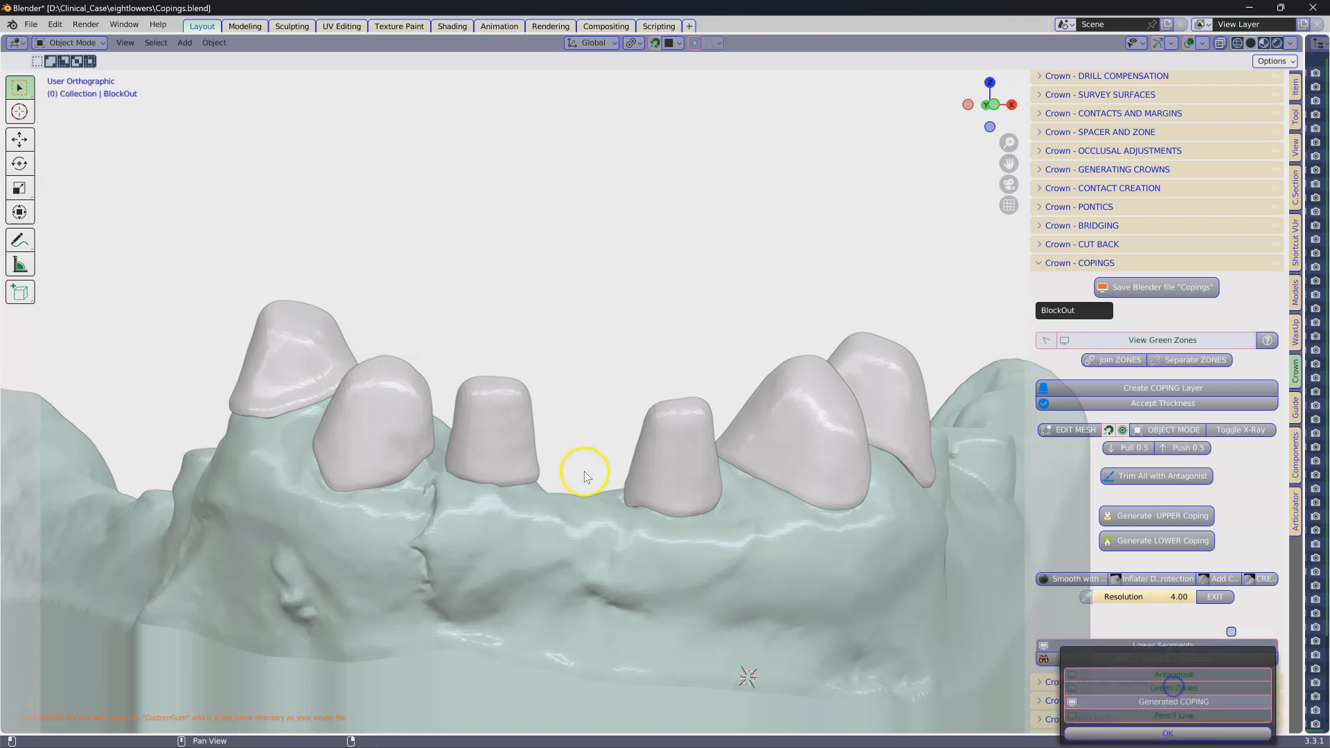
pyautogui.moveTo(618, 441); pyautogui.dragTo(555, 450, button='middle')
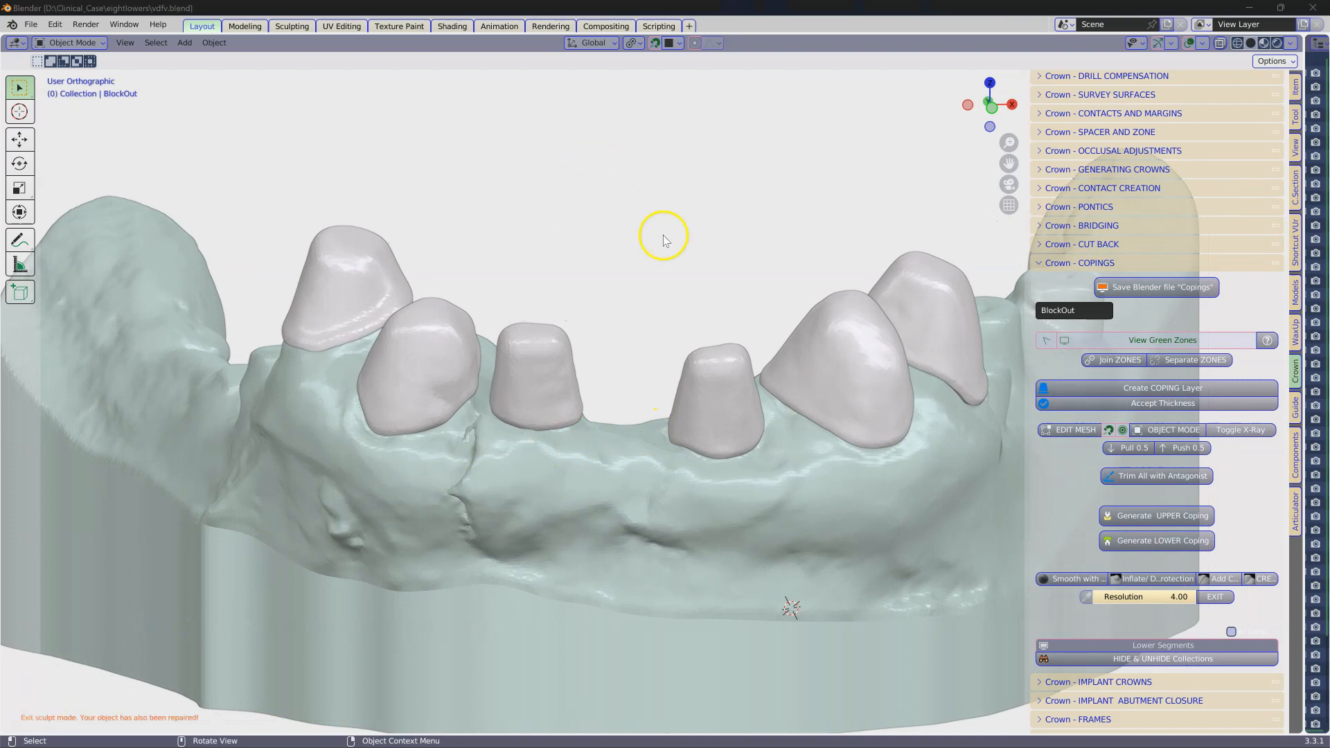
# - Unhide the bridge restoration, select it and assign it to the teeth collection
pyautogui.click(663, 237)
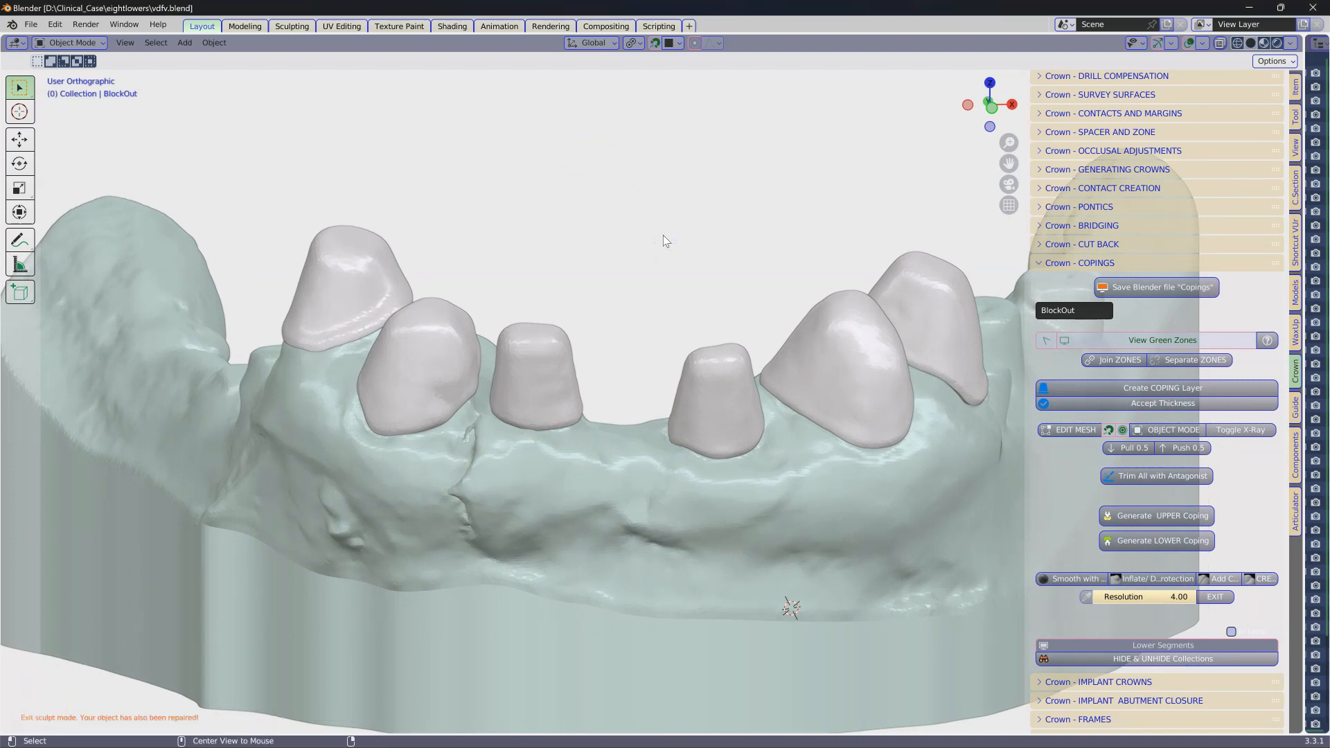
pyautogui.hotkey('alt', 'h')
pyautogui.scroll(10, 1046, 118)
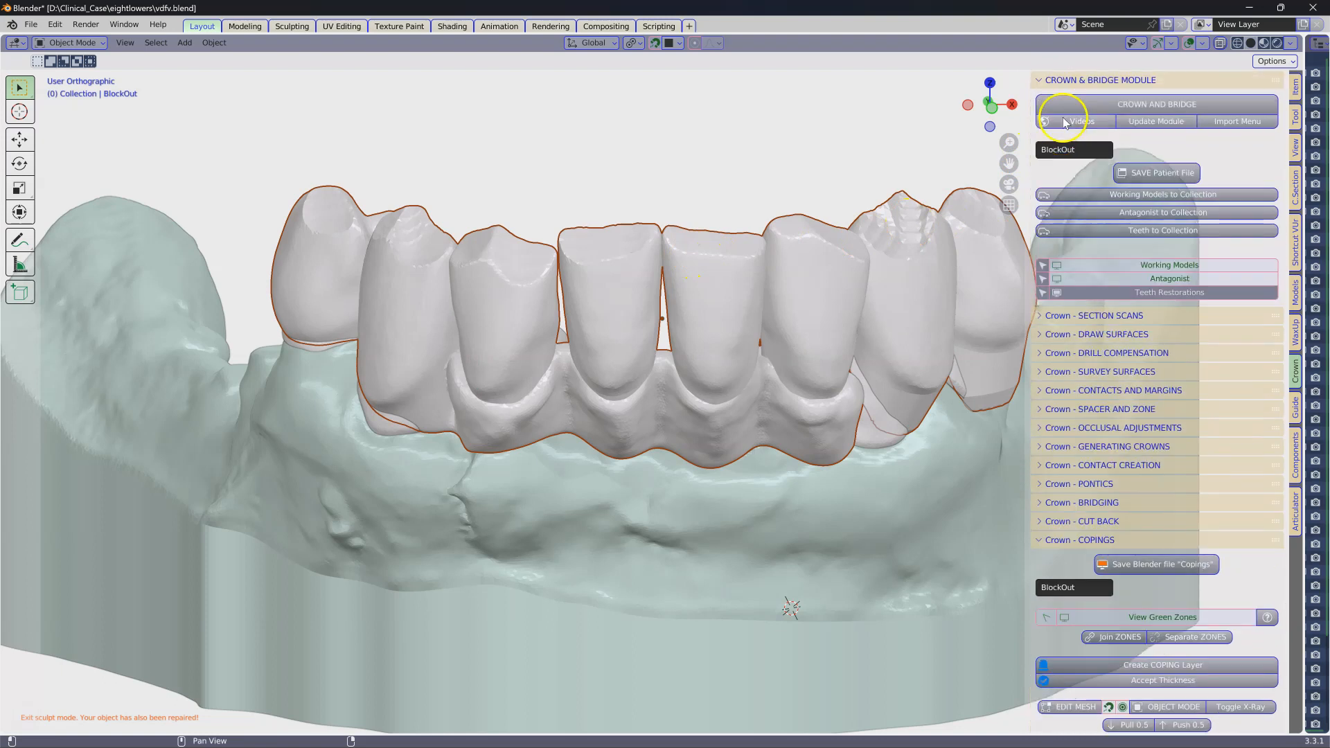
pyautogui.click(1154, 231)
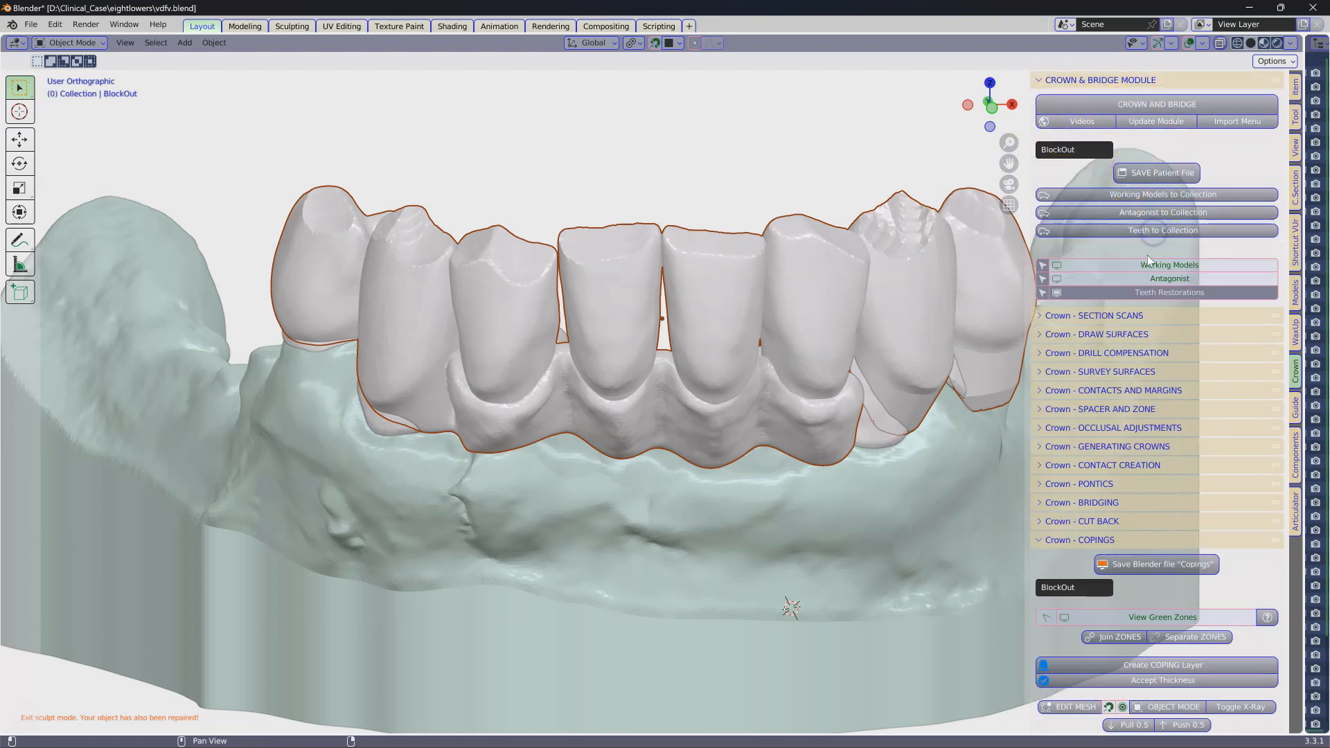
pyautogui.click(1162, 294)
pyautogui.click(1169, 292)
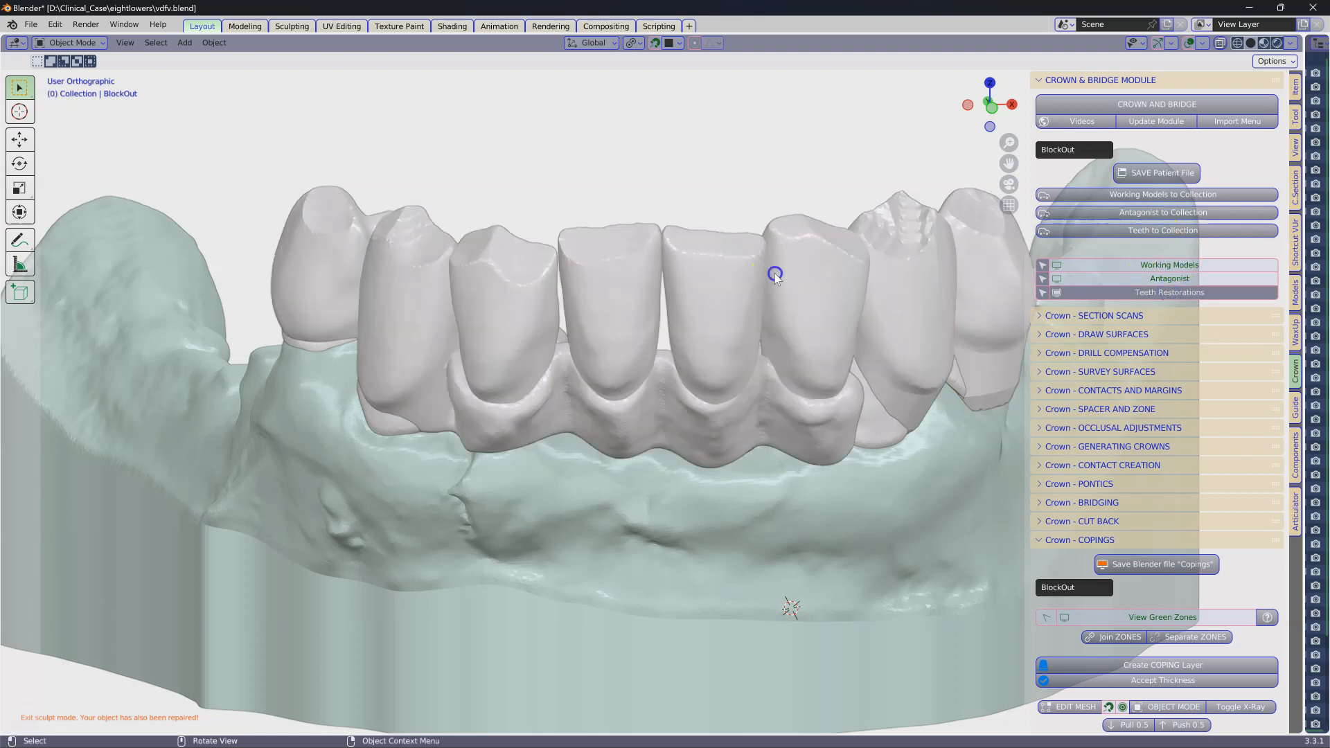
pyautogui.click(630, 327)
pyautogui.moveTo(630, 327)
pyautogui.mouseDown(button='middle')
pyautogui.moveTo(617, 279)
pyautogui.moveTo(614, 339)
pyautogui.mouseUp(button='middle')
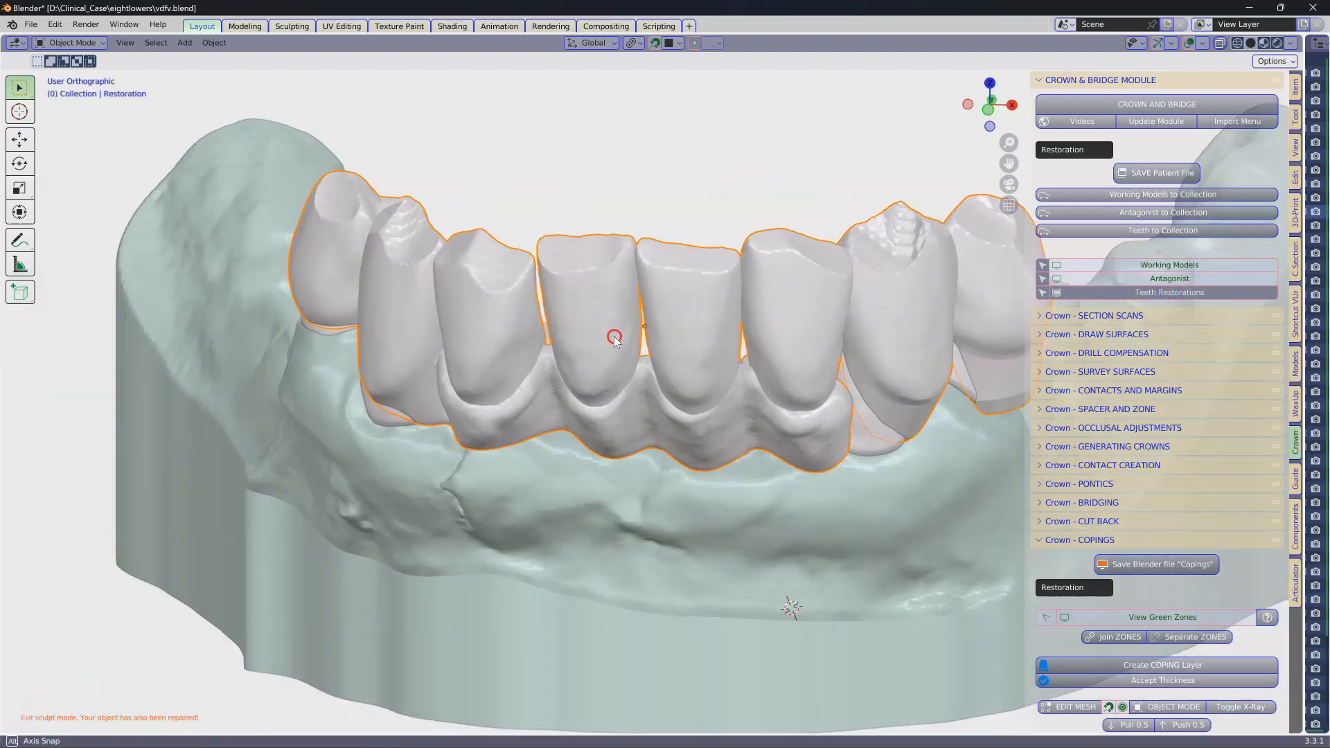
pyautogui.click(1166, 234)
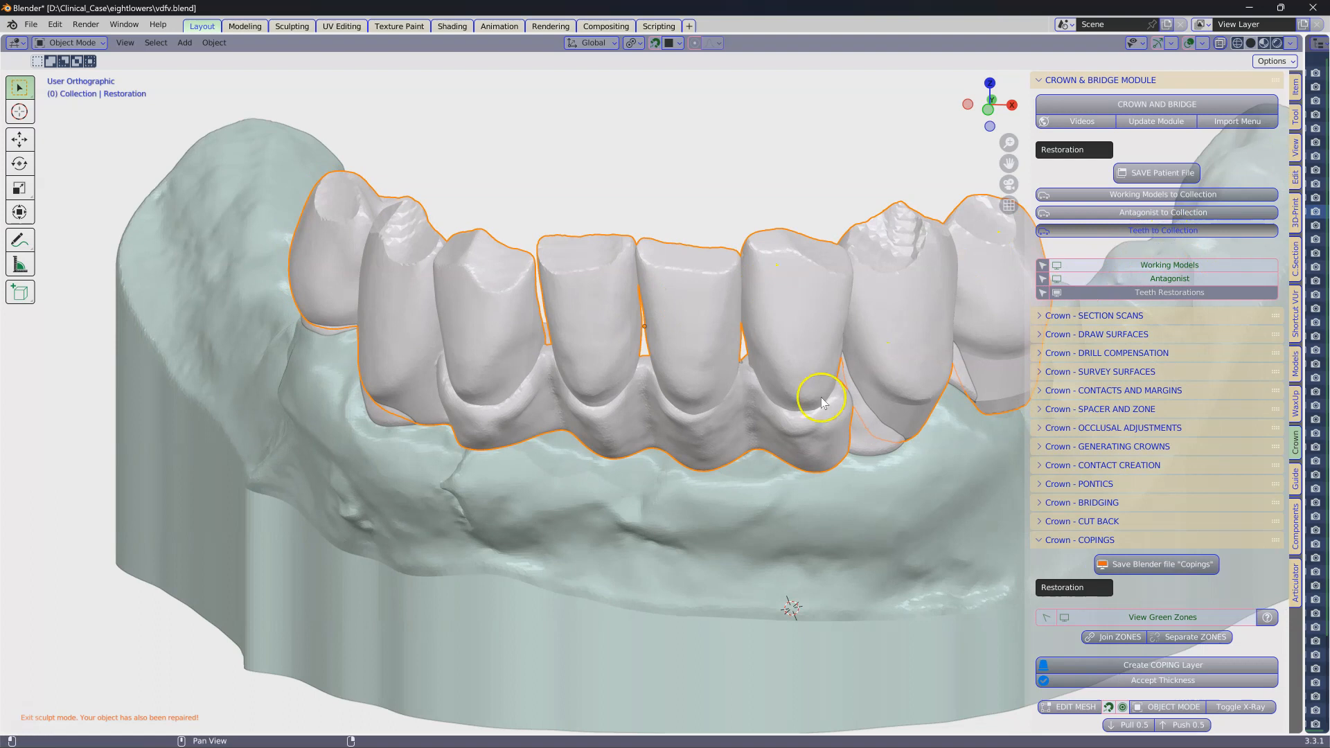
# - Hide the lower segment model and select the bridge restoration, showing its underside with the copings
pyautogui.click(1175, 298)
pyautogui.moveTo(885, 359); pyautogui.dragTo(873, 318, button='middle')
pyautogui.click(694, 530)
pyautogui.press('h')
pyautogui.click(573, 401)
pyautogui.moveTo(534, 425); pyautogui.dragTo(708, 329, button='middle')
pyautogui.scroll(4, 620, 368)
pyautogui.moveTo(562, 373); pyautogui.dragTo(517, 387, button='middle')
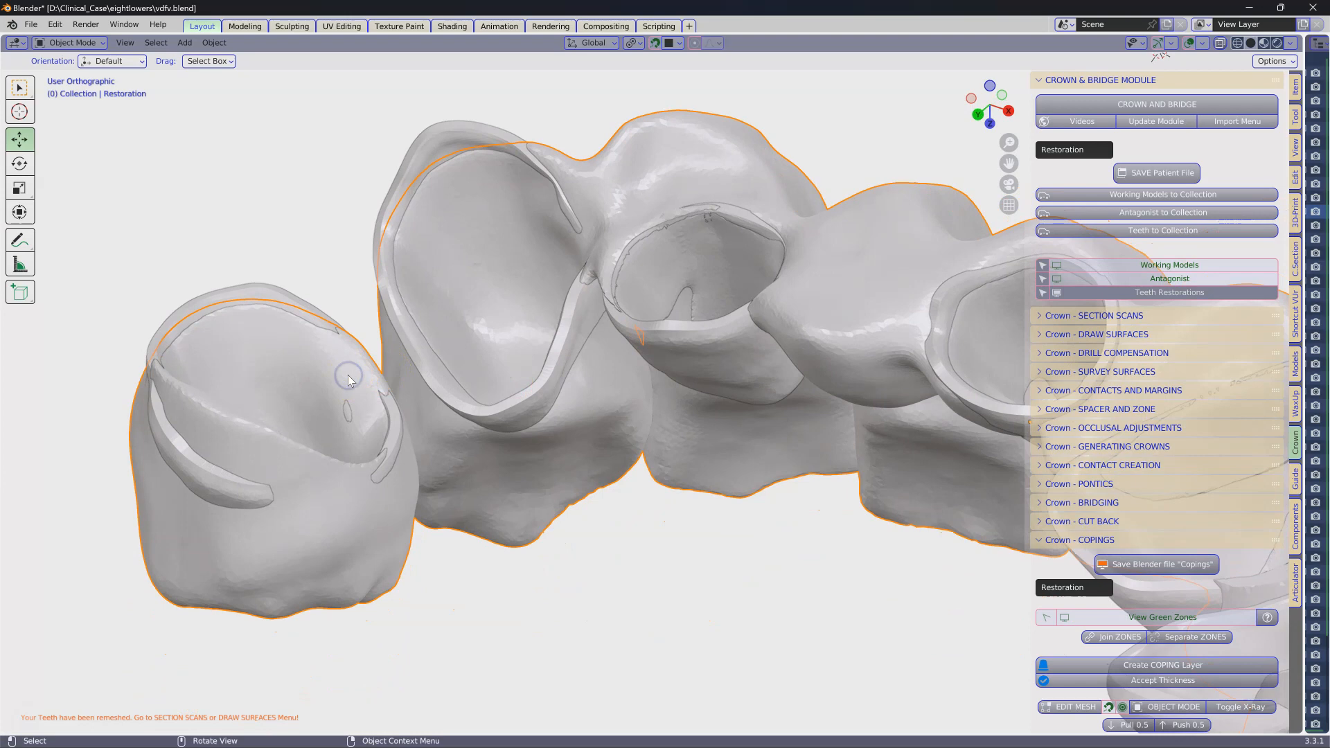
# - Edit the bridge mesh with snapping off and proportional editing, pulling the isolated end crown back from its coping rim
pyautogui.press('Tab')
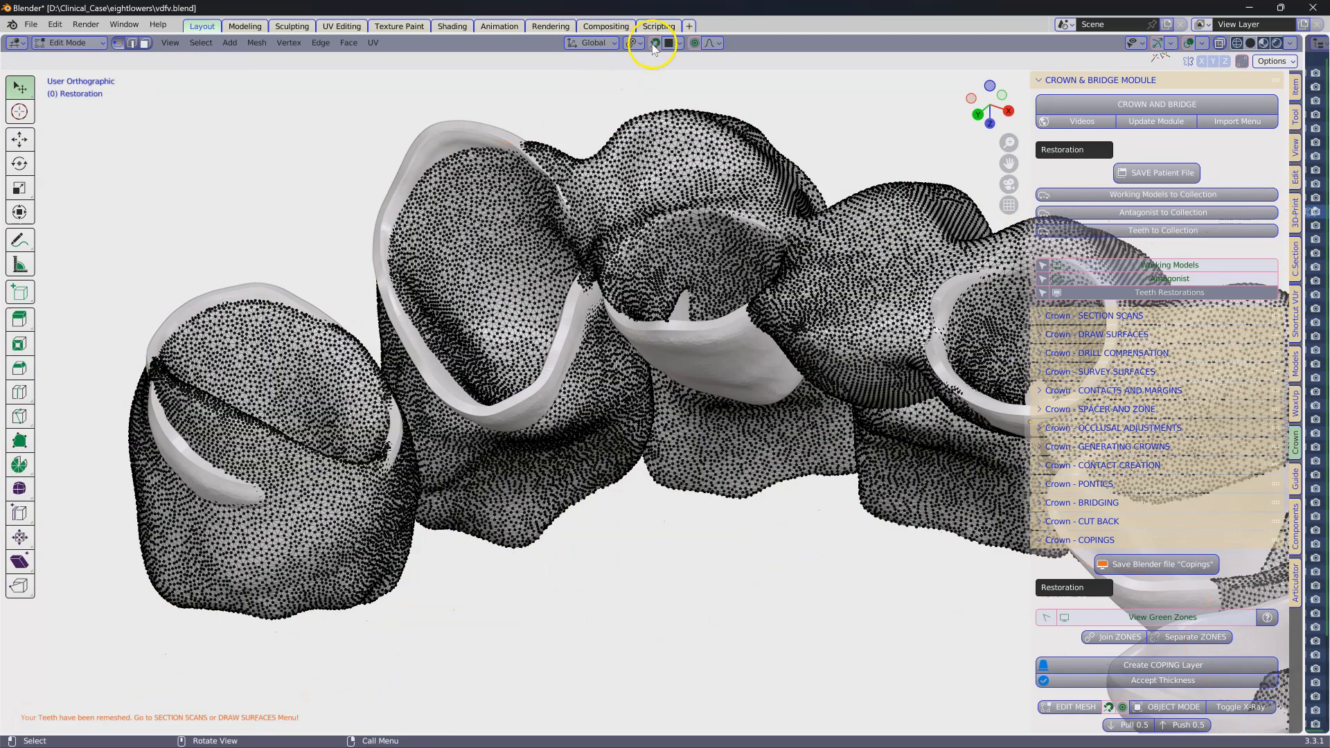
pyautogui.moveTo(391, 360); pyautogui.dragTo(362, 321, button='middle')
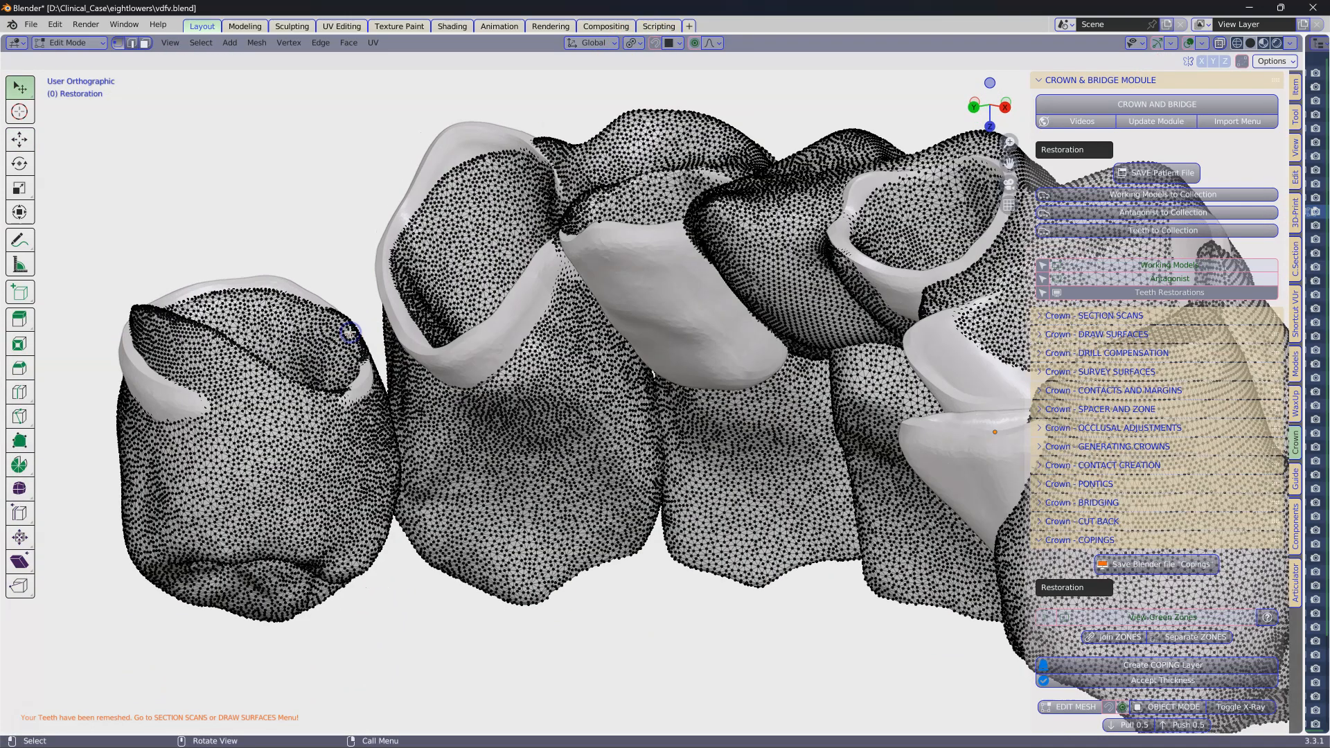
pyautogui.press('g')
pyautogui.click(348, 341)
pyautogui.click(179, 362)
pyautogui.moveTo(184, 372); pyautogui.dragTo(347, 399, button='middle')
pyautogui.moveTo(202, 399); pyautogui.dragTo(110, 390, button='middle')
pyautogui.press('g')
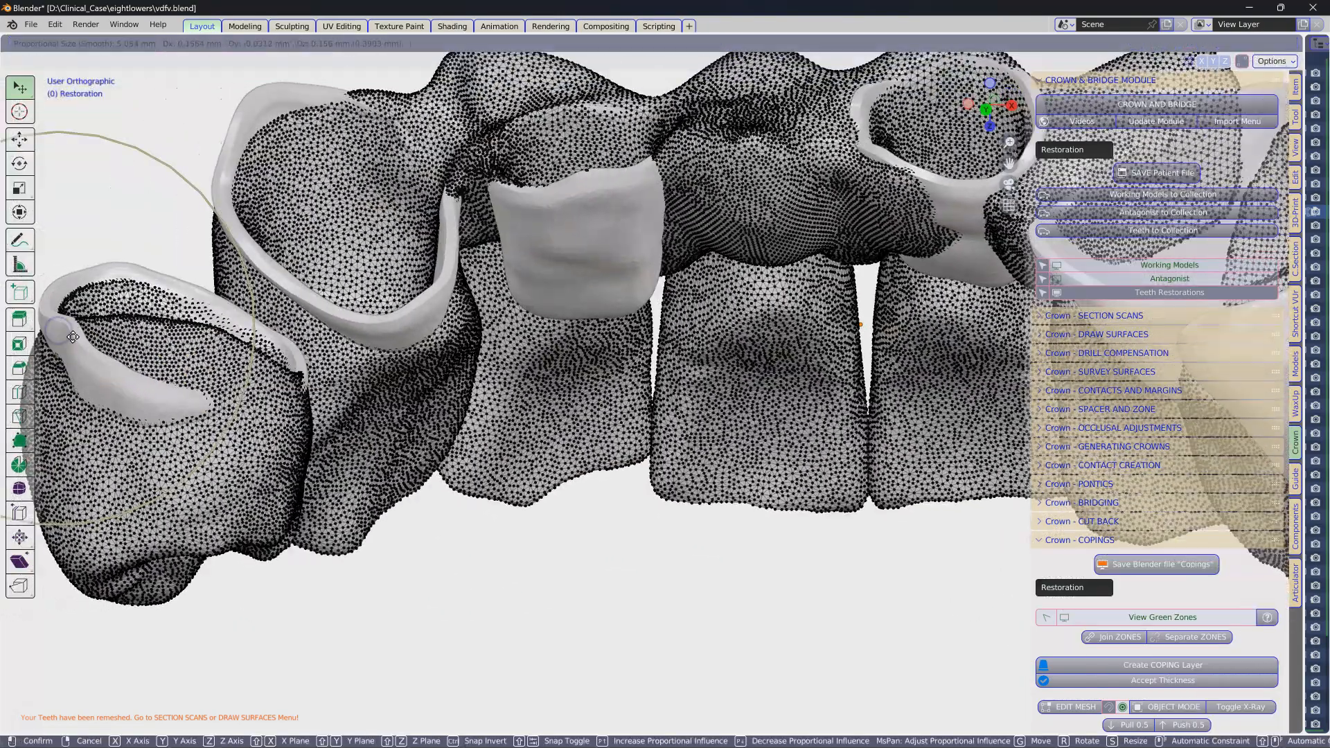
pyautogui.click(68, 337)
# - Move more vertices around the isolated end crown until its coping rim is fully exposed
pyautogui.moveTo(247, 394); pyautogui.dragTo(223, 413, button='middle')
pyautogui.press('g')
pyautogui.click(227, 402)
pyautogui.scroll(-3, 277, 388)
pyautogui.moveTo(298, 375); pyautogui.dragTo(356, 362, button='middle')
pyautogui.scroll(4, 466, 321)
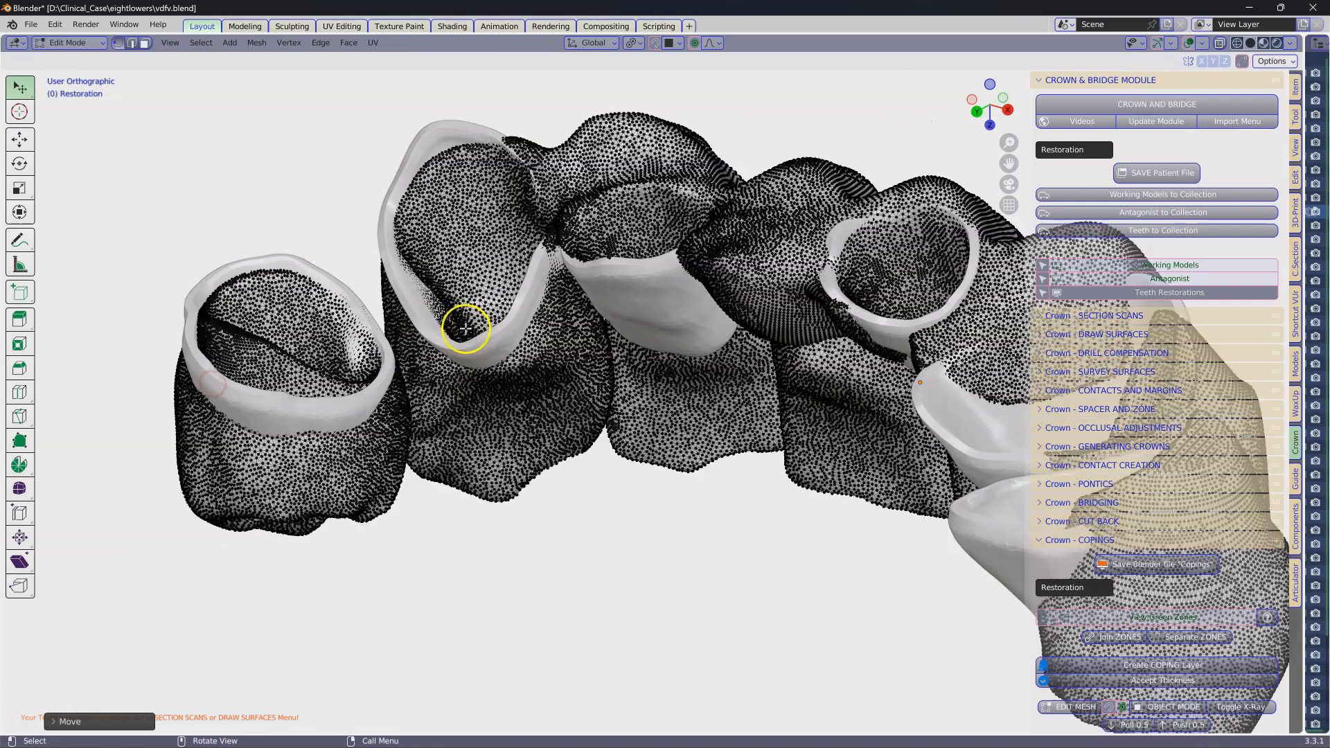
pyautogui.press('g')
pyautogui.click(378, 348)
# - Pull the bridge mesh away from the rim of the second coping, next to the isolated end crown
pyautogui.moveTo(482, 293); pyautogui.dragTo(520, 257, button='middle')
pyautogui.click(544, 213)
pyautogui.press('g')
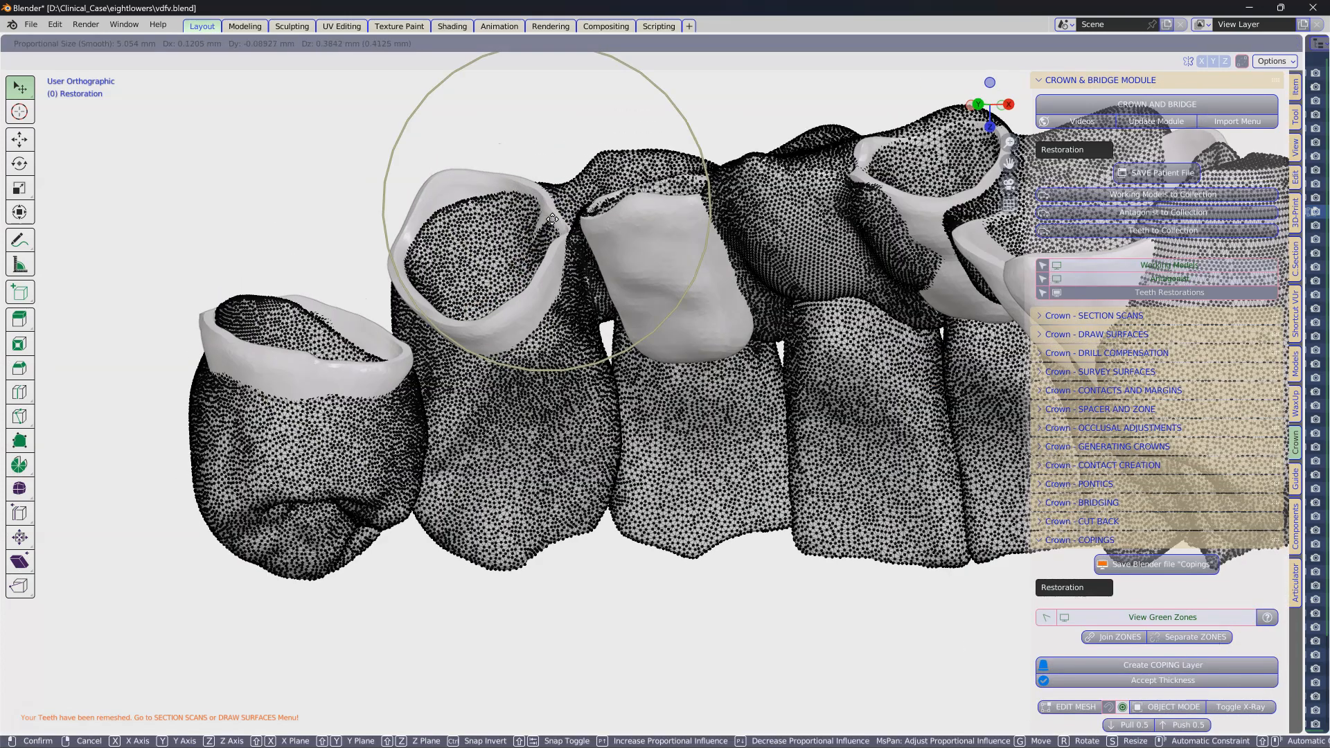
pyautogui.click(549, 208)
pyautogui.moveTo(549, 208); pyautogui.dragTo(624, 248, button='middle')
pyautogui.press('g')
pyautogui.click(558, 231)
# - Move the bridge vertices beside both edges of the third coping to uncover its rim
pyautogui.click(619, 252)
pyautogui.press('g')
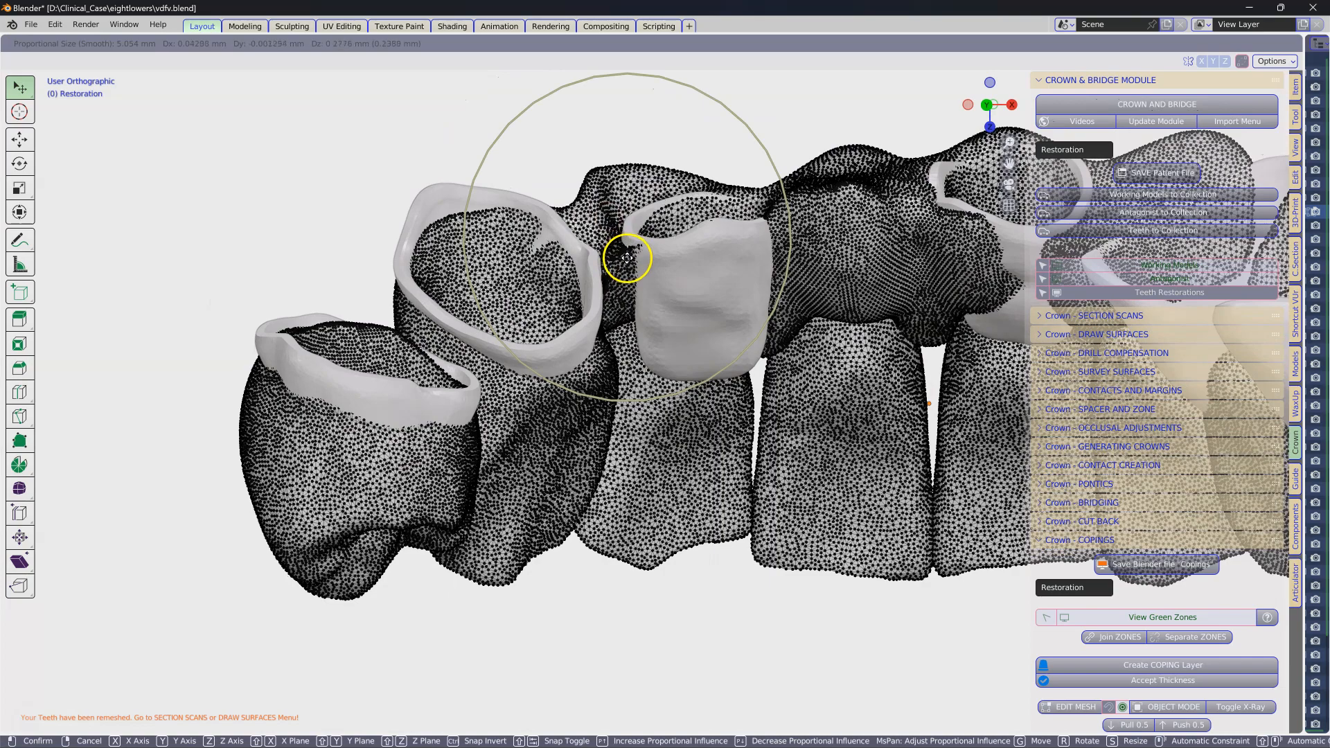
pyautogui.click(623, 257)
pyautogui.moveTo(692, 196); pyautogui.dragTo(603, 365, button='middle')
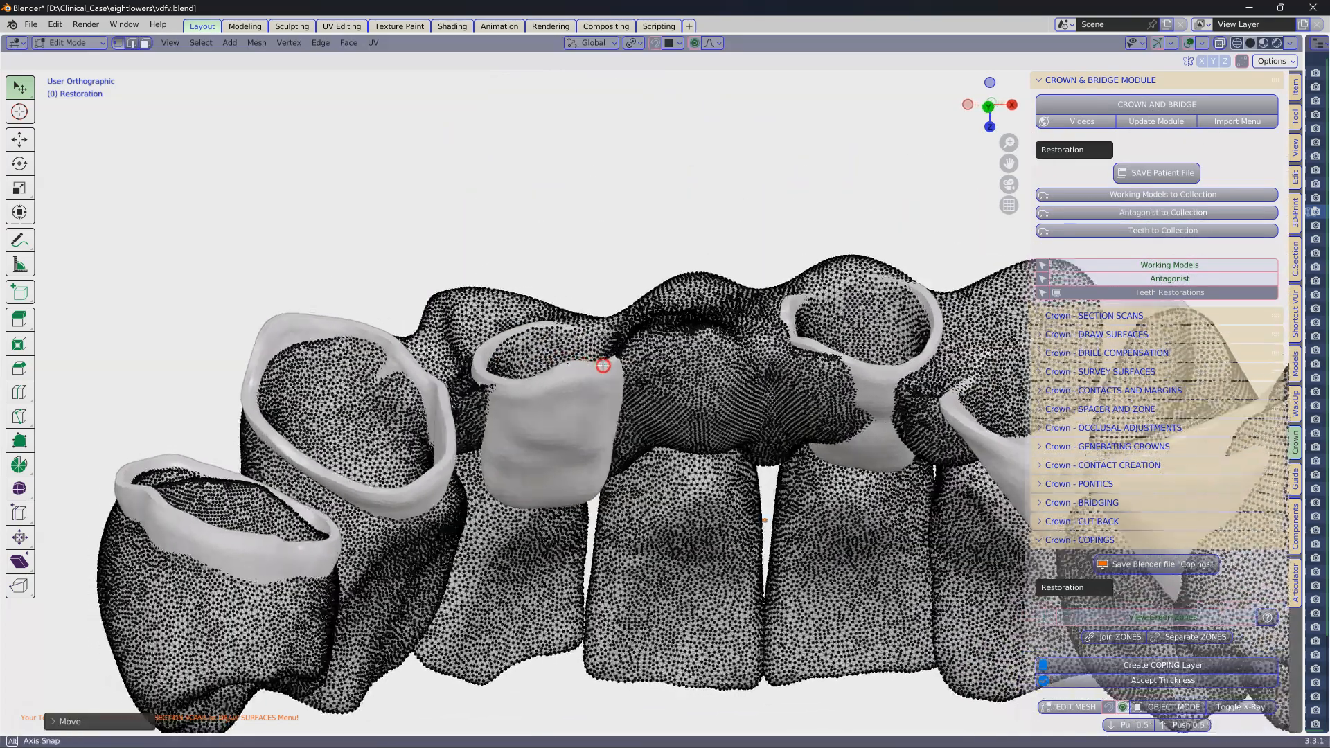
pyautogui.click(616, 341)
pyautogui.press('g')
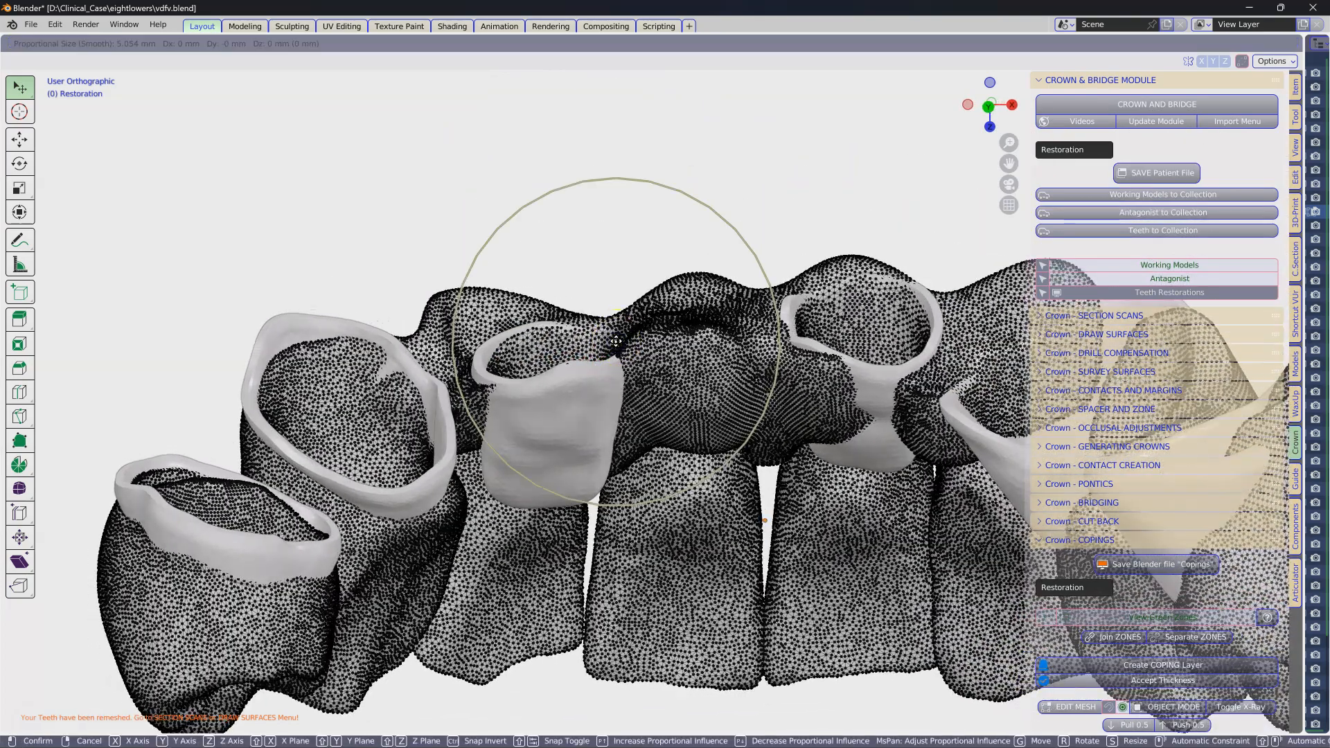
pyautogui.click(620, 350)
# - Reshape the bridge mesh at the side and upper edge of the fourth coping to expose its rim
pyautogui.moveTo(620, 350); pyautogui.dragTo(750, 342, button='middle')
pyautogui.click(776, 339)
pyautogui.press('g')
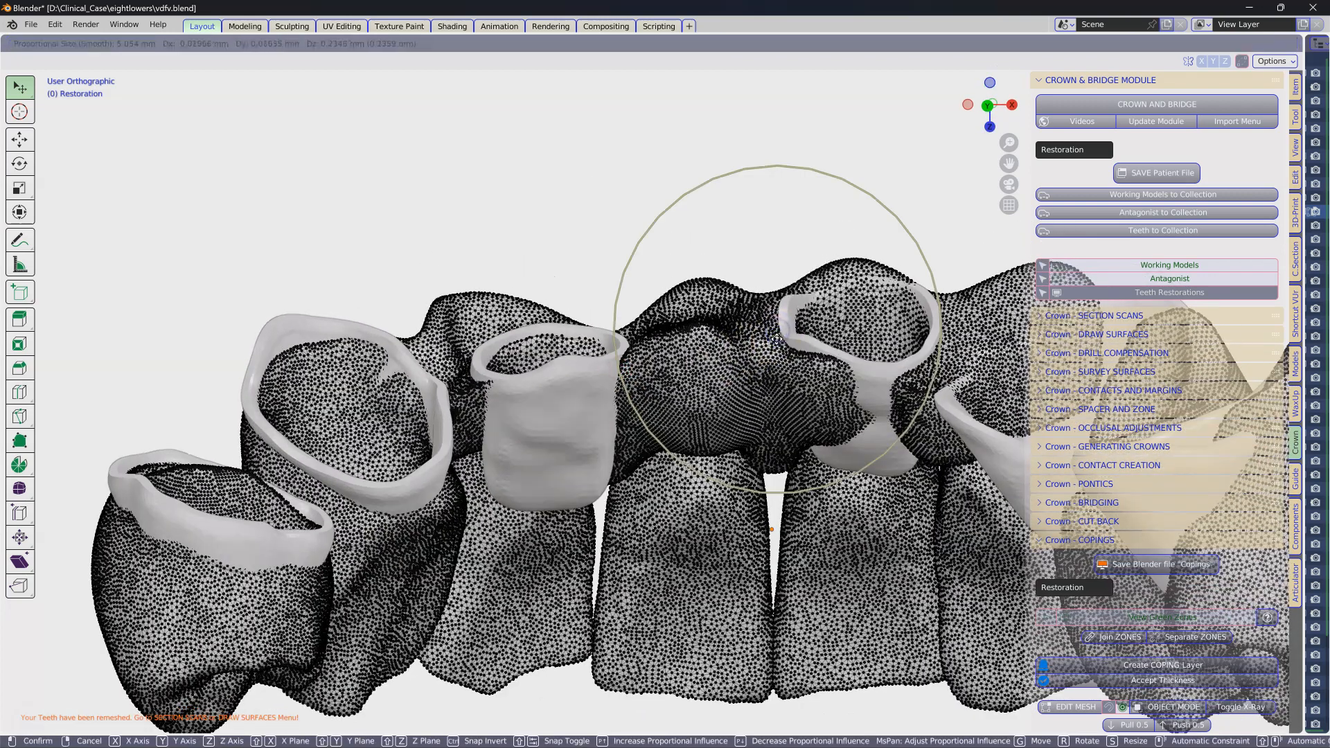
pyautogui.click(776, 341)
pyautogui.click(866, 283)
pyautogui.press('g')
pyautogui.click(863, 290)
# - Pull the bridge mesh clear of the coping rims from the fourth coping towards the posterior crowns
pyautogui.moveTo(862, 290); pyautogui.dragTo(688, 351, button='middle')
pyautogui.click(729, 342)
pyautogui.moveTo(732, 342); pyautogui.dragTo(738, 333)
pyautogui.moveTo(789, 338); pyautogui.dragTo(738, 343, button='middle')
pyautogui.moveTo(888, 353); pyautogui.dragTo(894, 347)
pyautogui.moveTo(831, 357); pyautogui.dragTo(900, 423, button='middle')
pyautogui.moveTo(907, 485); pyautogui.dragTo(913, 478)
pyautogui.moveTo(621, 478); pyautogui.dragTo(819, 453, button='middle')
pyautogui.moveTo(814, 452); pyautogui.dragTo(831, 475)
# - Move the bridge vertices around the last posterior coping away from its rim
pyautogui.moveTo(769, 471); pyautogui.dragTo(832, 422, button='middle')
pyautogui.moveTo(856, 408); pyautogui.dragTo(861, 415)
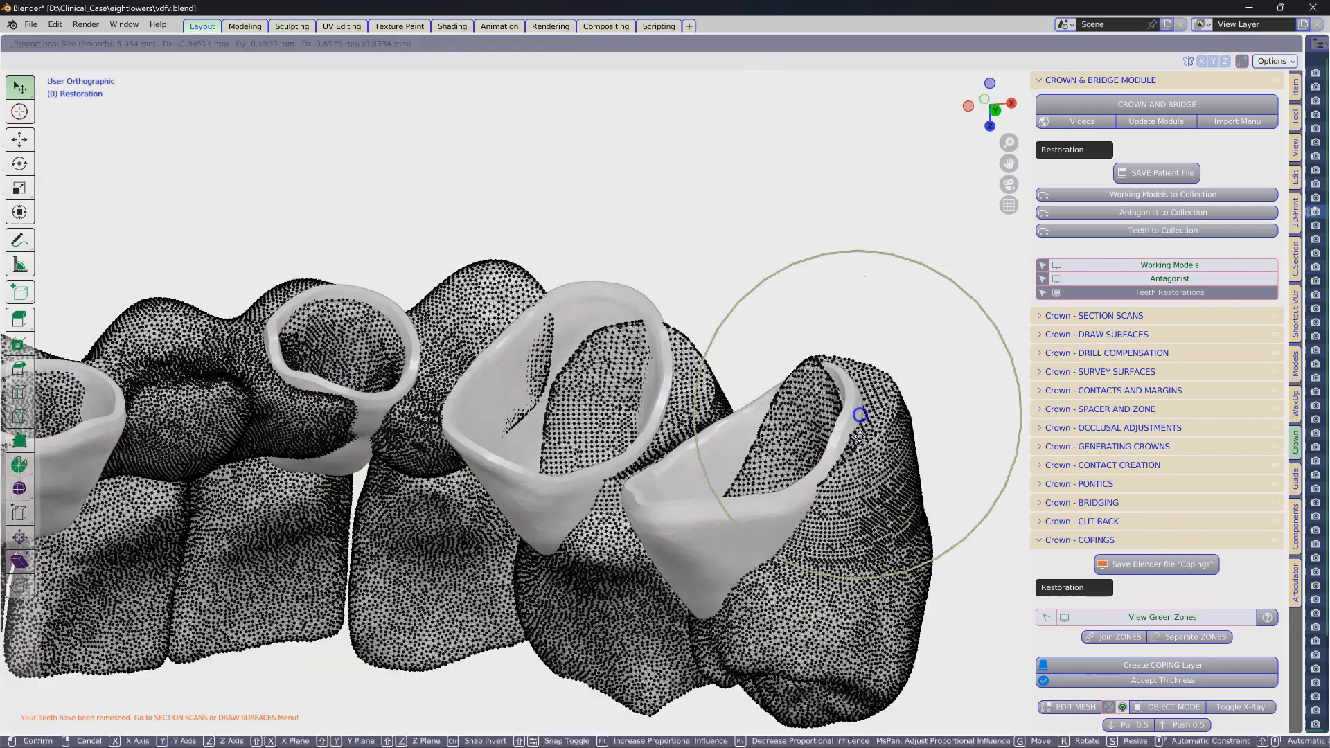
pyautogui.moveTo(737, 466); pyautogui.dragTo(859, 388, button='middle')
pyautogui.moveTo(913, 339); pyautogui.dragTo(929, 356)
pyautogui.moveTo(817, 332); pyautogui.dragTo(845, 277, button='middle')
pyautogui.click(876, 210)
pyautogui.scroll(-3, 787, 386)
pyautogui.moveTo(787, 386); pyautogui.dragTo(742, 386, button='middle')
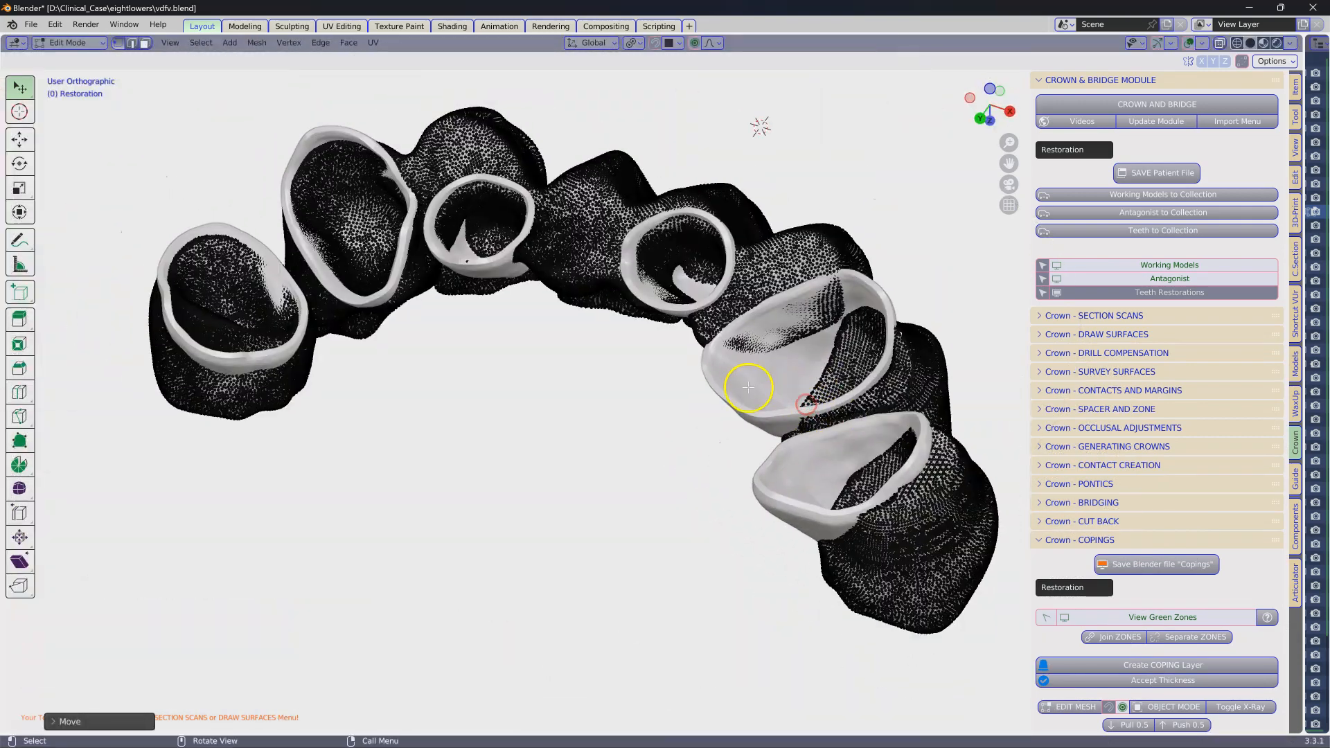
# - Return to object mode and select all six generated copings
pyautogui.press('Tab')
pyautogui.moveTo(689, 347); pyautogui.dragTo(705, 388, button='middle')
pyautogui.click(267, 386)
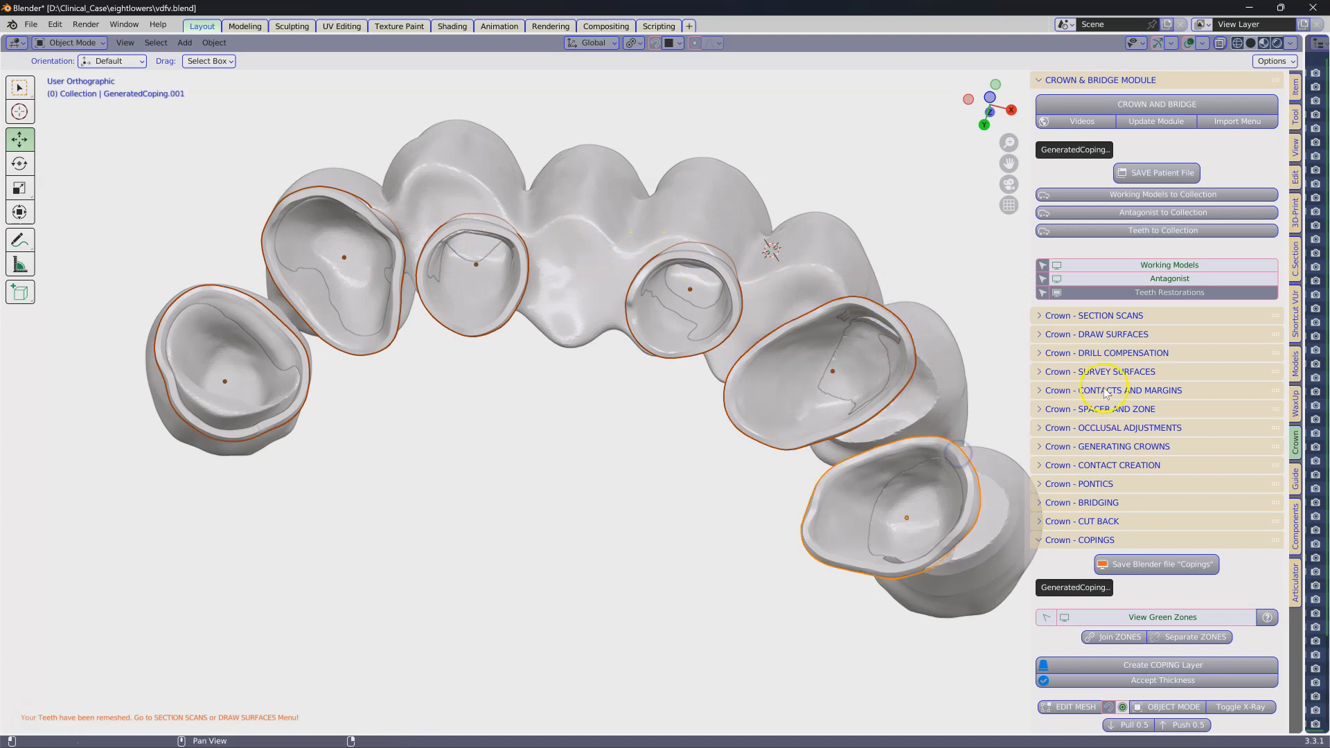
# - Add the six selected copings to the bridge abutment collection as protective zones in the Bridging section
pyautogui.scroll(-6, 1142, 512)
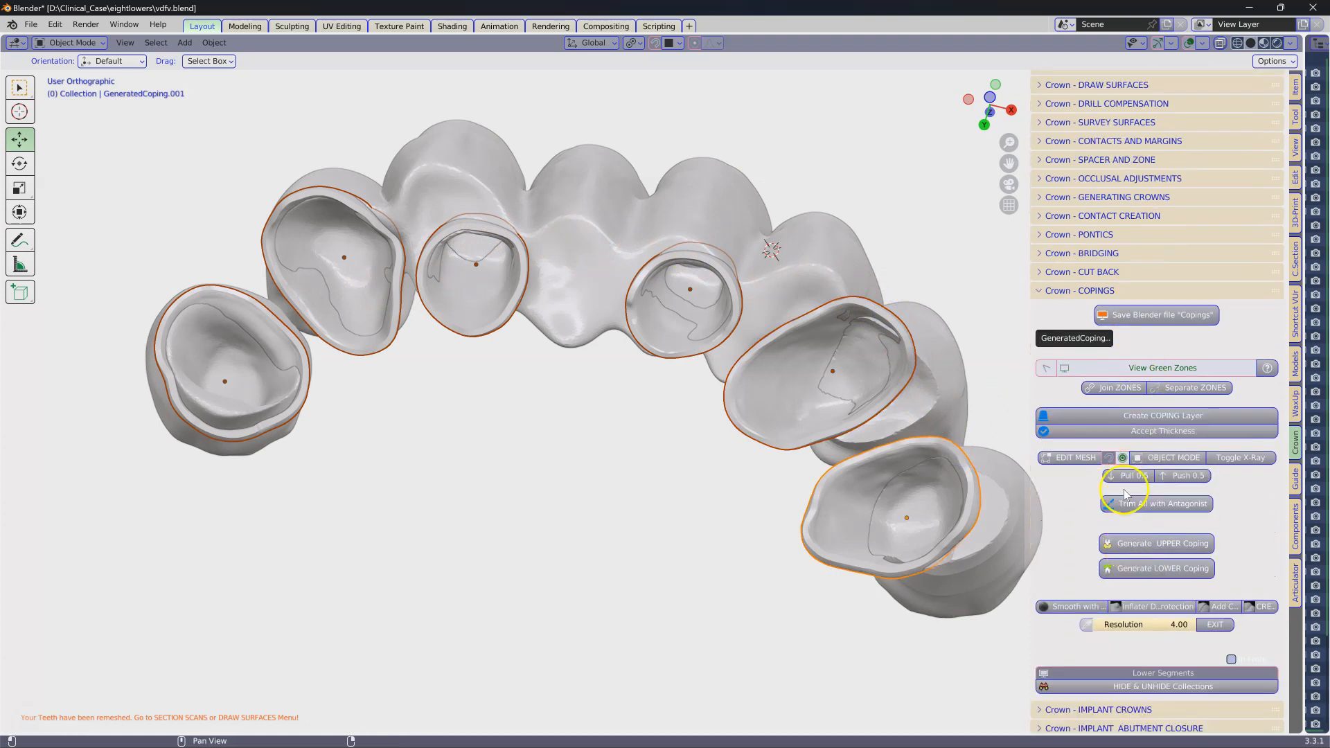
pyautogui.keyDown('ctrl'); pyautogui.click(1102, 284); pyautogui.keyUp('ctrl')
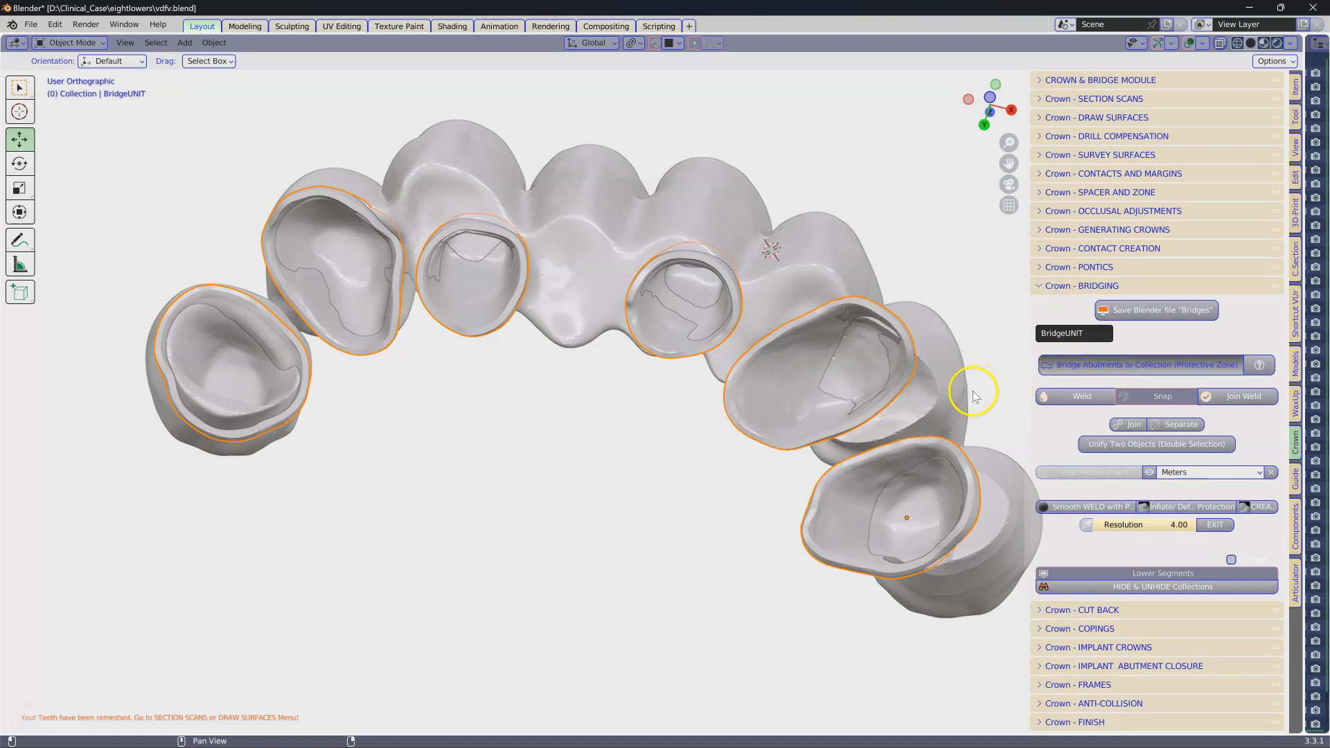
pyautogui.moveTo(774, 349); pyautogui.dragTo(815, 402, button='middle')
pyautogui.moveTo(570, 259); pyautogui.dragTo(626, 313, button='middle')
pyautogui.scroll(3, 610, 336)
pyautogui.moveTo(594, 356); pyautogui.dragTo(577, 321, button='middle')
pyautogui.scroll(-1, 724, 388)
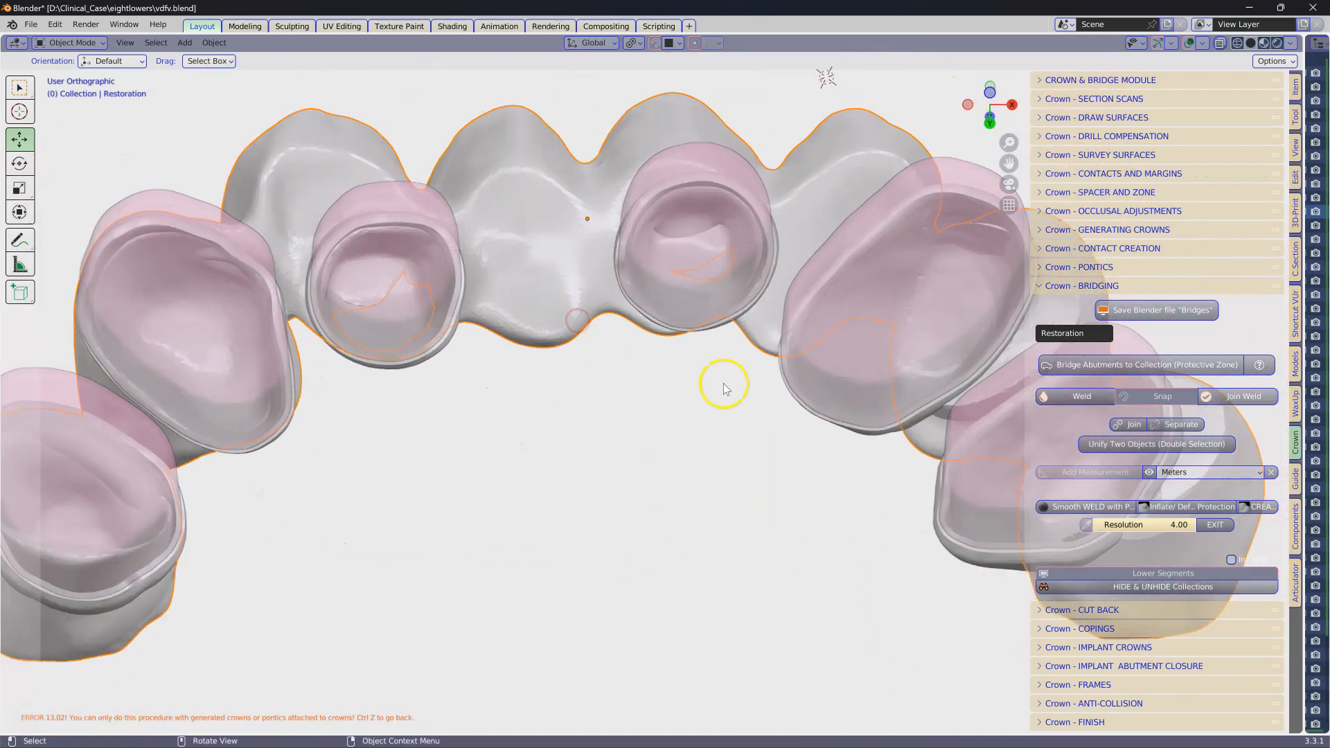
# - Join-weld the bridge restoration with the copings into a single bridge
pyautogui.keyDown('shift'); pyautogui.moveTo(737, 387); pyautogui.dragTo(626, 425, button='middle'); pyautogui.keyUp('shift')
pyautogui.scroll(-2, 628, 427)
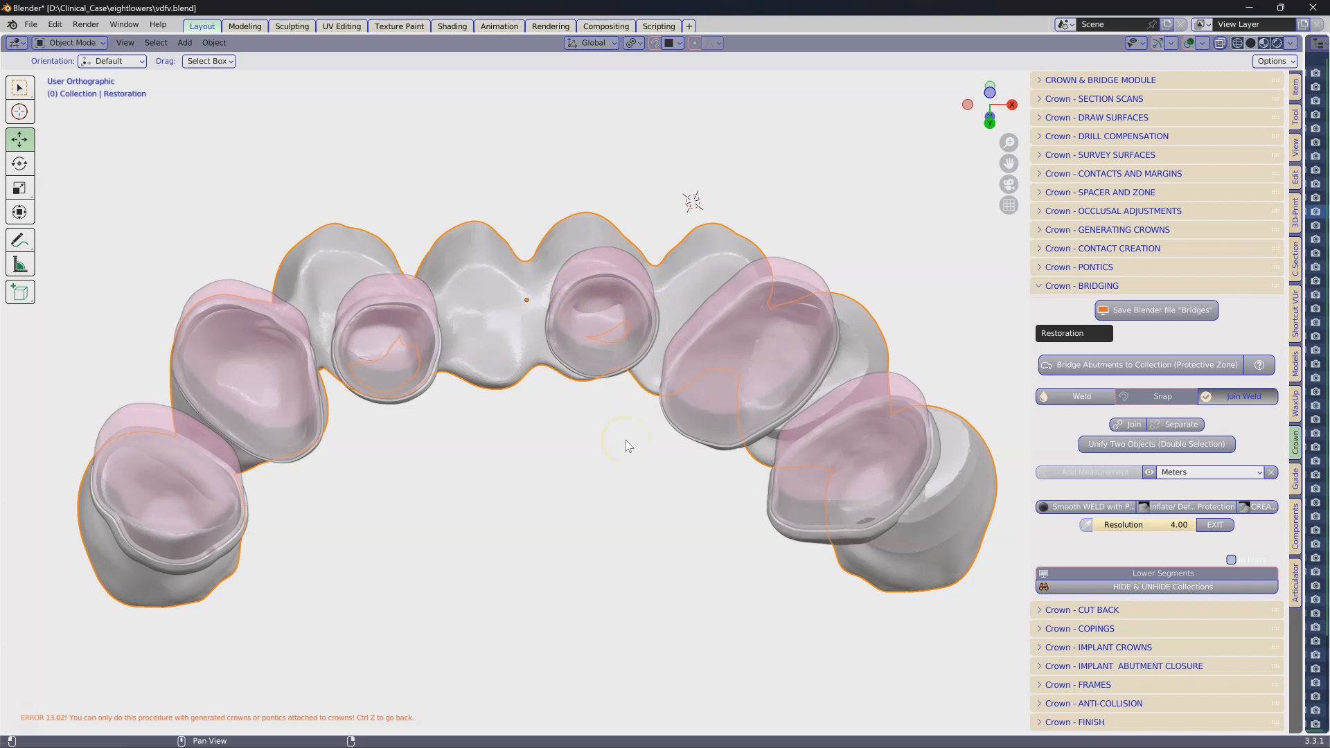
pyautogui.moveTo(588, 438); pyautogui.dragTo(828, 473, button='middle')
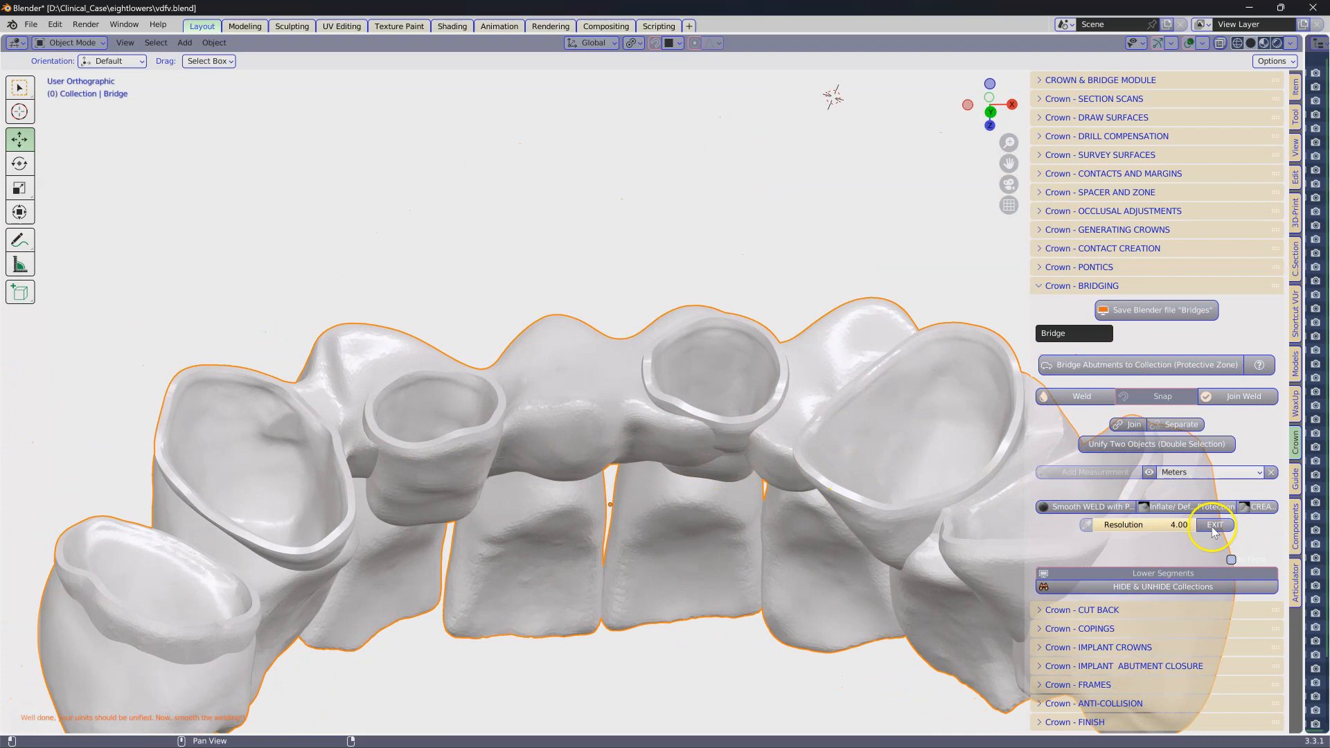
# - Start protected weld smoothing with a 128 px brush radius and smooth the bridge around the anterior coping rims
pyautogui.click(1068, 509)
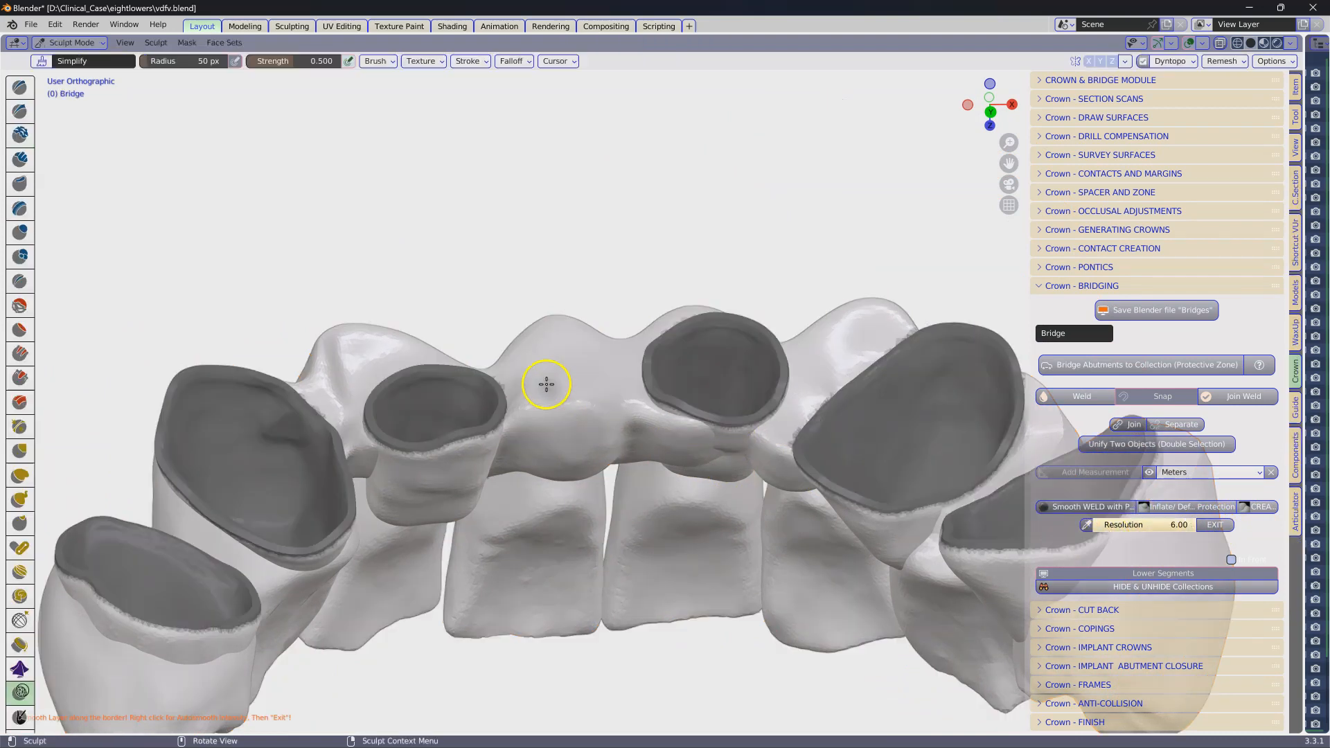
pyautogui.rightClick(544, 381)
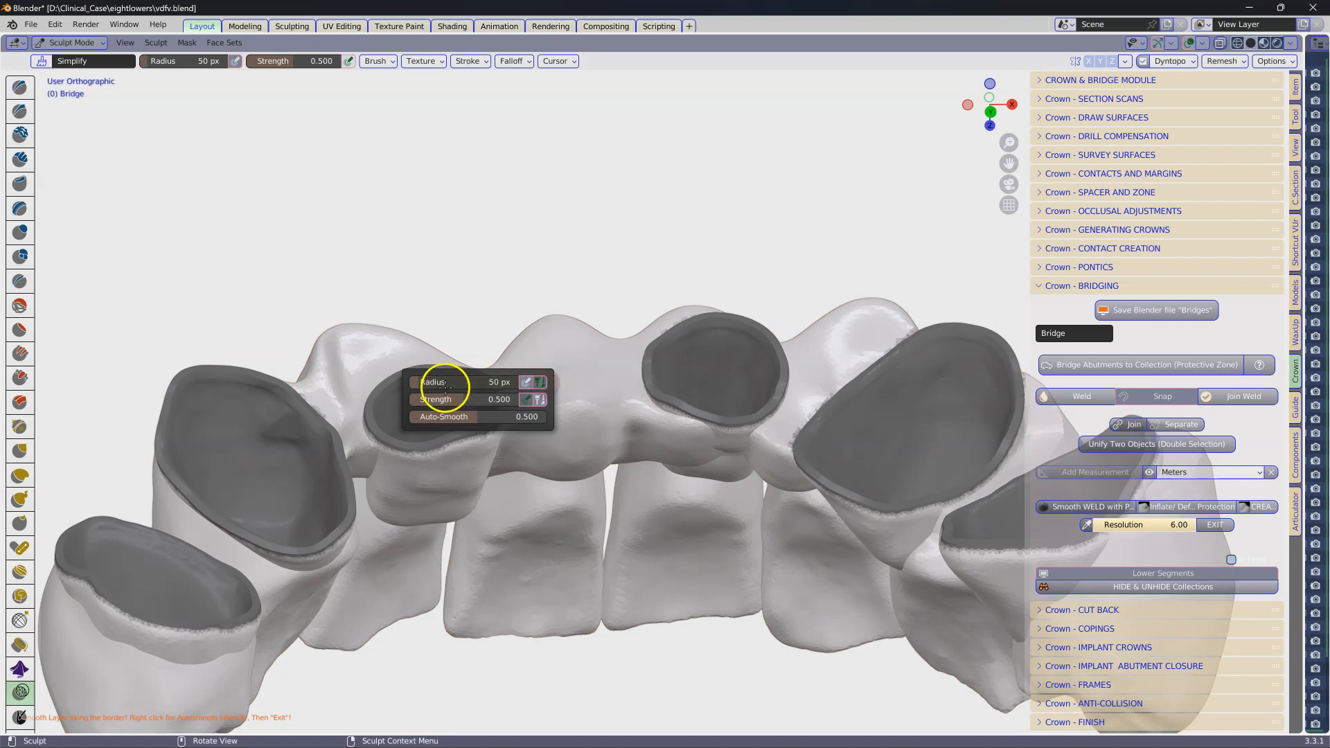
pyautogui.moveTo(630, 315)
pyautogui.mouseDown(button='middle')
pyautogui.moveTo(478, 478)
pyautogui.moveTo(380, 523)
pyautogui.moveTo(373, 445)
pyautogui.mouseUp(button='middle')
pyautogui.moveTo(388, 505); pyautogui.dragTo(537, 526, button='middle')
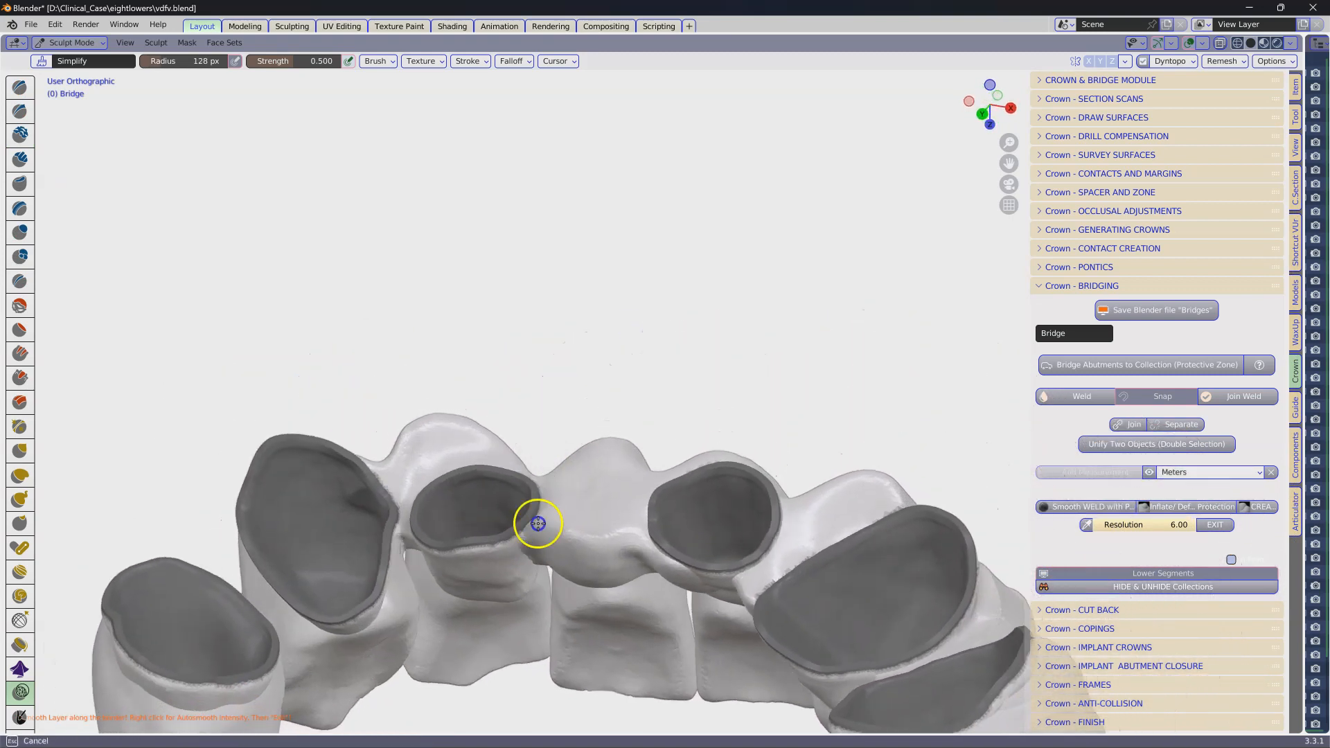
pyautogui.moveTo(671, 563); pyautogui.dragTo(704, 576)
pyautogui.moveTo(369, 605); pyautogui.dragTo(362, 638, button='middle')
pyautogui.moveTo(325, 580); pyautogui.dragTo(713, 222, button='middle')
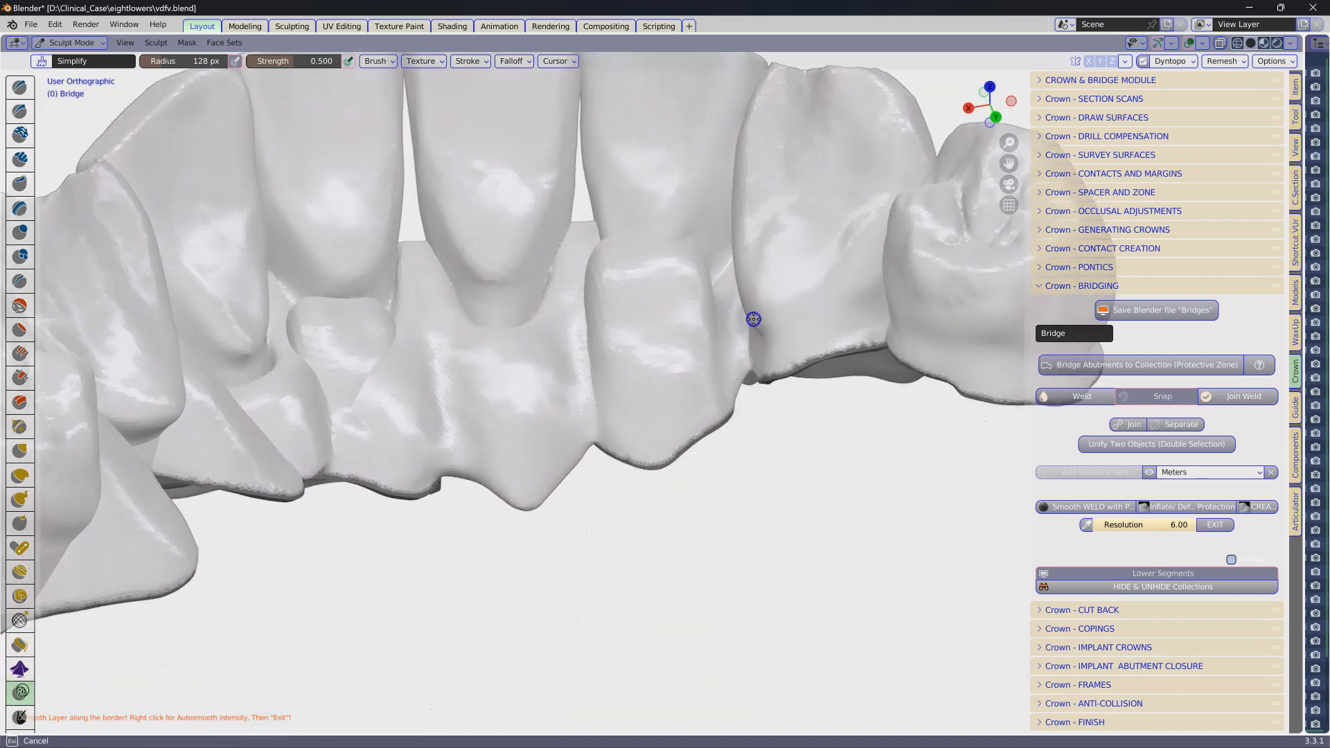
# - Smooth the weld seams along the inner side and posterior crowns of the bridge and exit sculpting
pyautogui.moveTo(585, 332); pyautogui.dragTo(683, 394, button='middle')
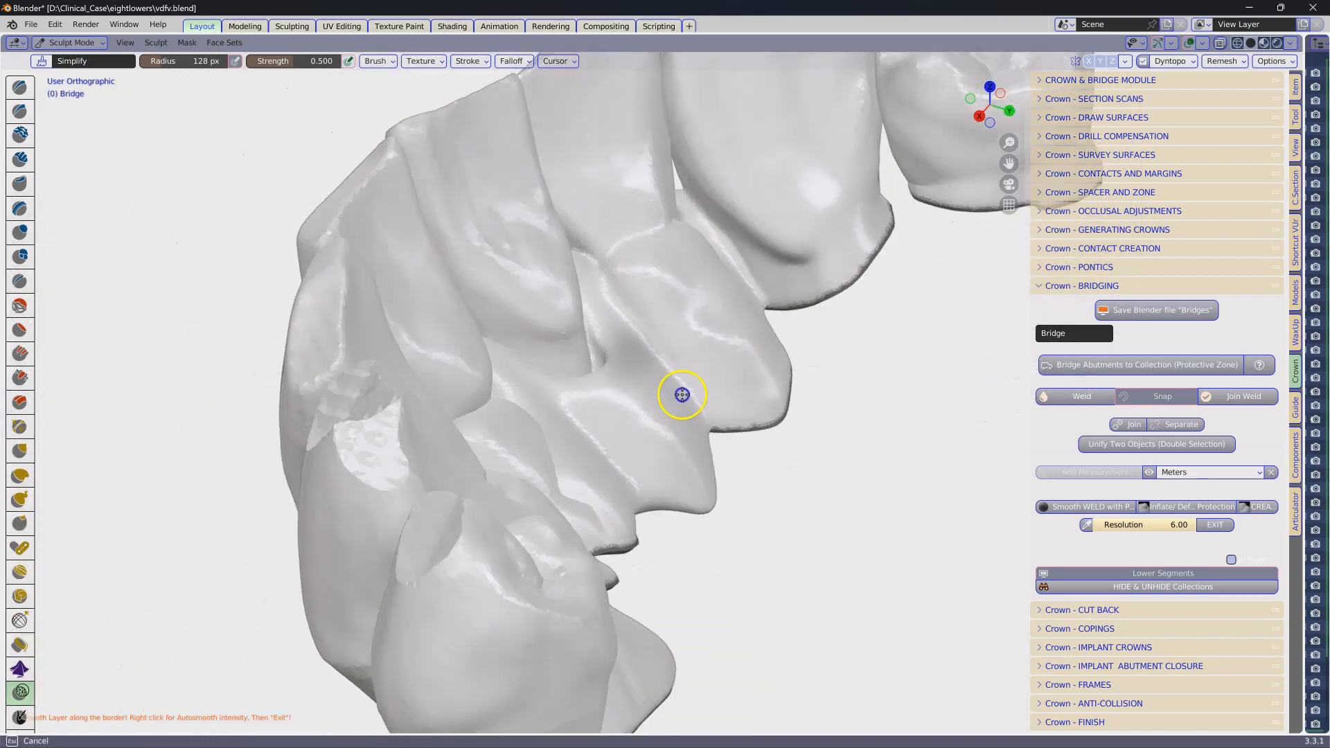
pyautogui.moveTo(560, 453); pyautogui.dragTo(472, 455, button='middle')
pyautogui.moveTo(623, 488); pyautogui.dragTo(401, 335, button='middle')
pyautogui.moveTo(400, 335)
pyautogui.mouseDown()
pyautogui.moveTo(439, 259)
pyautogui.moveTo(398, 491)
pyautogui.mouseUp()
pyautogui.moveTo(396, 415); pyautogui.dragTo(410, 428)
pyautogui.moveTo(395, 440)
pyautogui.mouseDown(button='middle')
pyautogui.moveTo(542, 418)
pyautogui.moveTo(688, 450)
pyautogui.moveTo(754, 517)
pyautogui.moveTo(887, 390)
pyautogui.moveTo(920, 390)
pyautogui.mouseUp(button='middle')
pyautogui.keyDown('shift'); pyautogui.moveTo(920, 390); pyautogui.dragTo(697, 298, button='middle'); pyautogui.keyUp('shift')
pyautogui.scroll(2, 697, 297)
pyautogui.moveTo(591, 215)
pyautogui.mouseDown()
pyautogui.moveTo(604, 268)
pyautogui.moveTo(601, 207)
pyautogui.moveTo(629, 394)
pyautogui.mouseUp()
pyautogui.click(1150, 449)
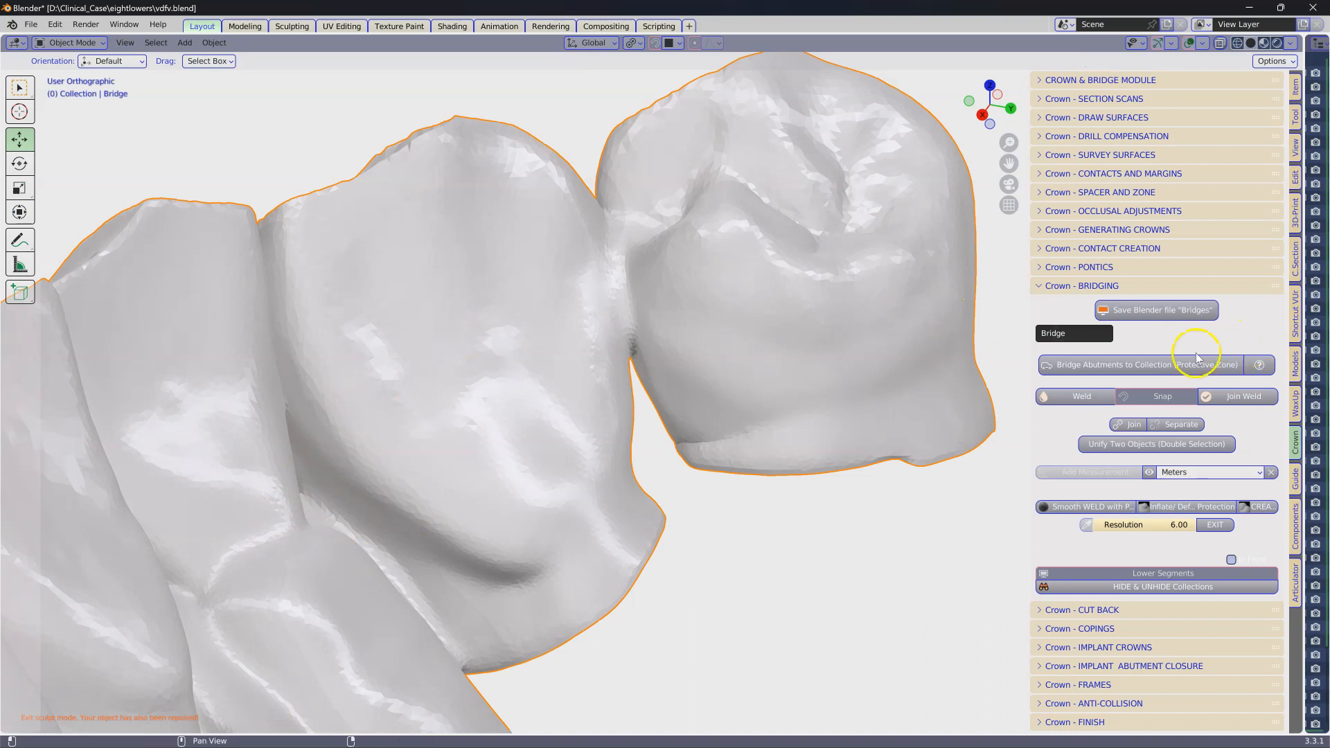
# - Re-protect the bridge abutments and place a weld connector between the last two posterior crowns, scaled down to fit the gap
pyautogui.click(1102, 368)
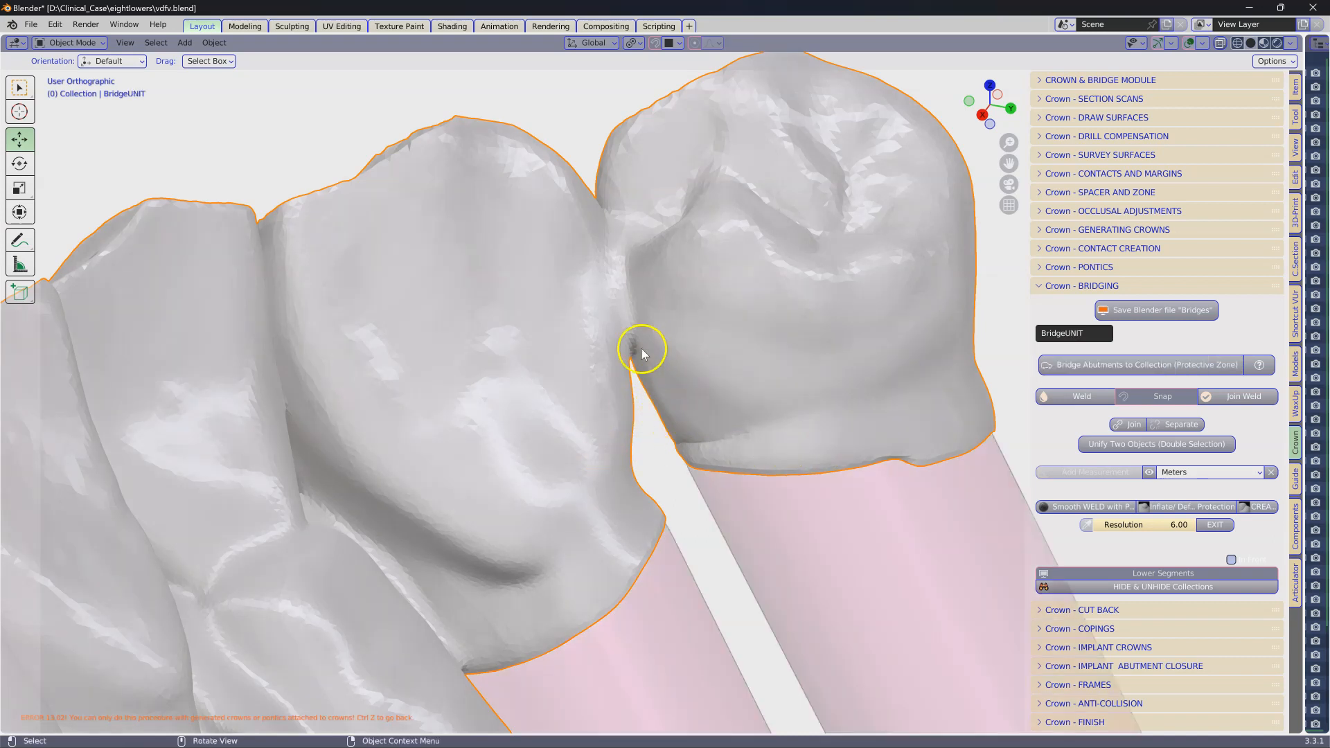
pyautogui.keyDown('shift'); pyautogui.rightClick(634, 336); pyautogui.keyUp('shift')
pyautogui.click(1074, 400)
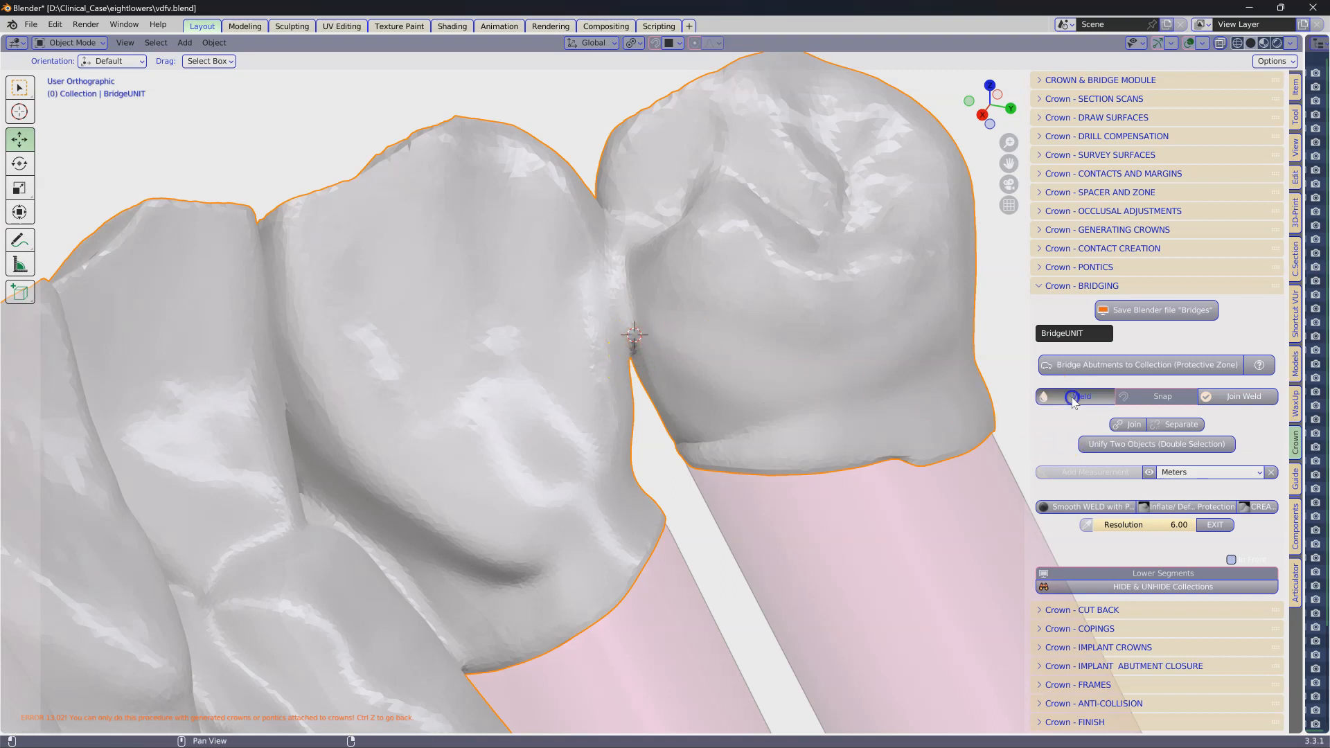
pyautogui.moveTo(764, 407); pyautogui.dragTo(808, 388, button='middle')
pyautogui.press('s')
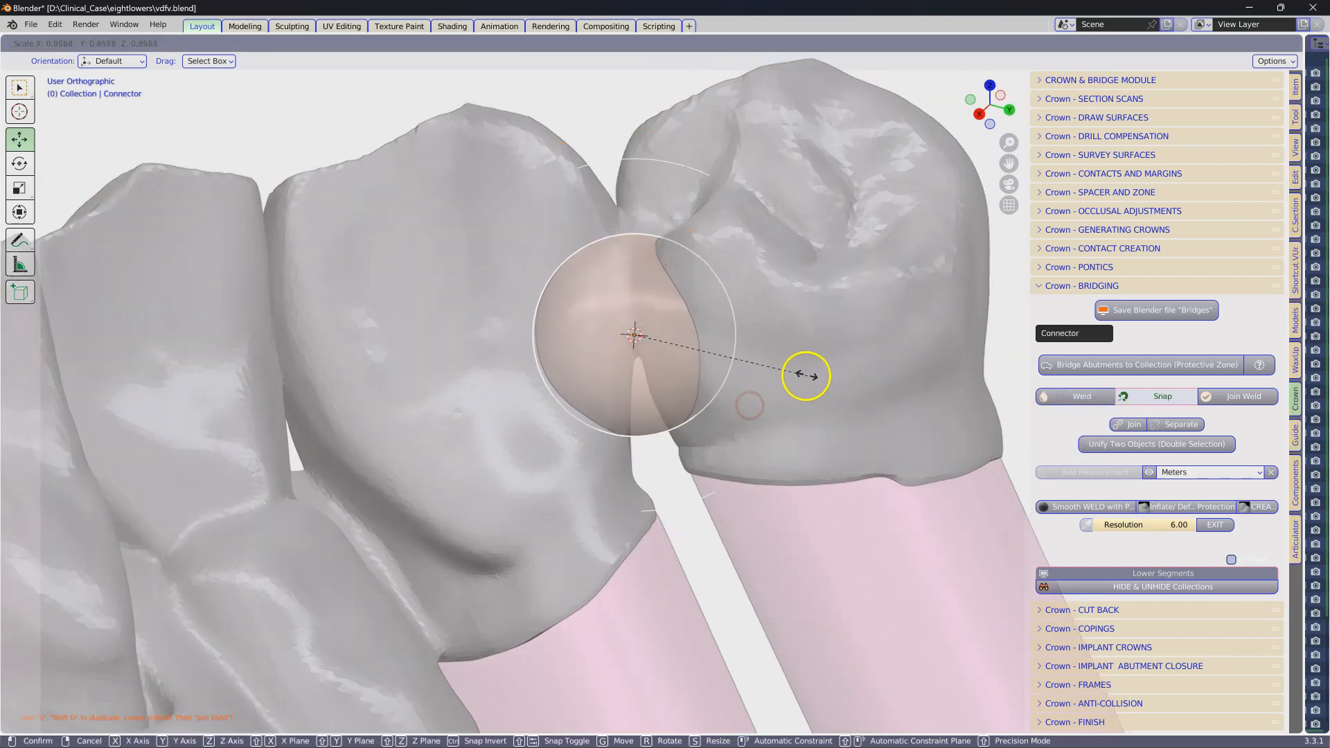
pyautogui.click(769, 376)
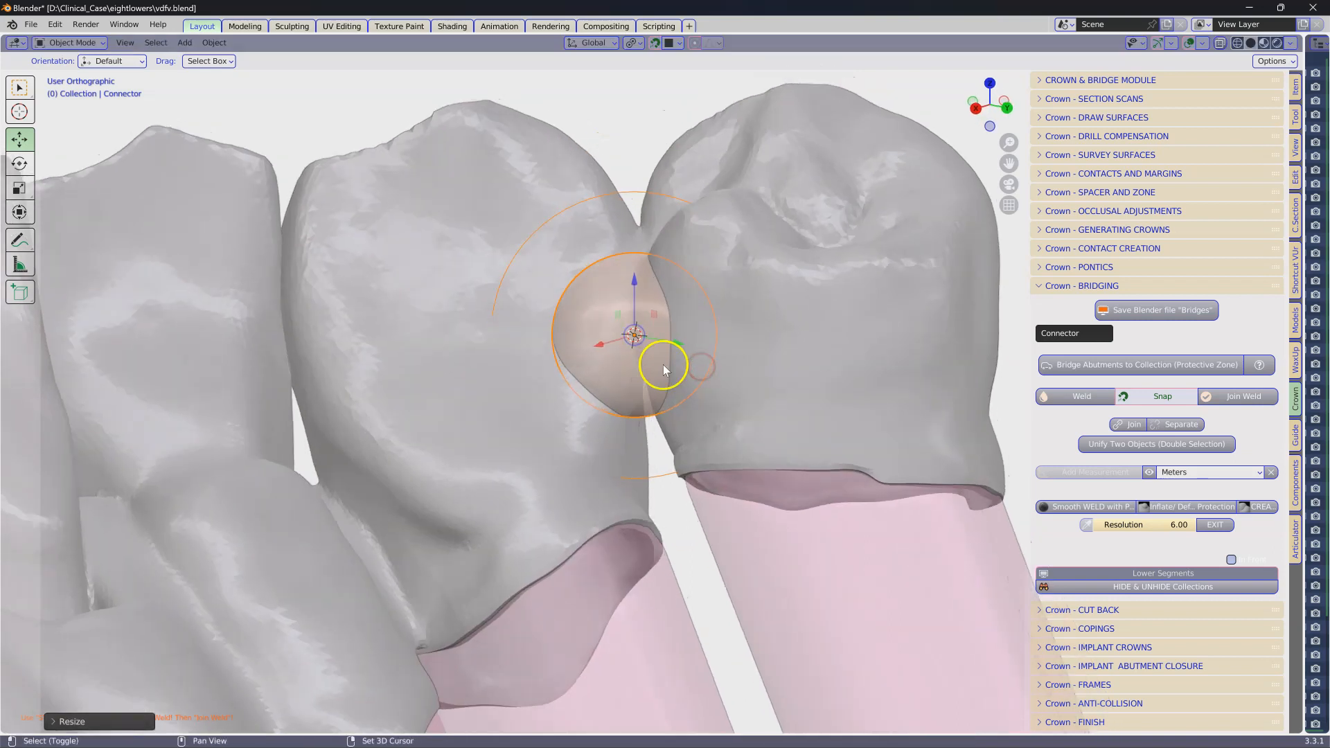
# - Duplicate the connector once just below the original and twice into the gap between the last two crowns on the opposite side
pyautogui.hotkey('shift', 'd')
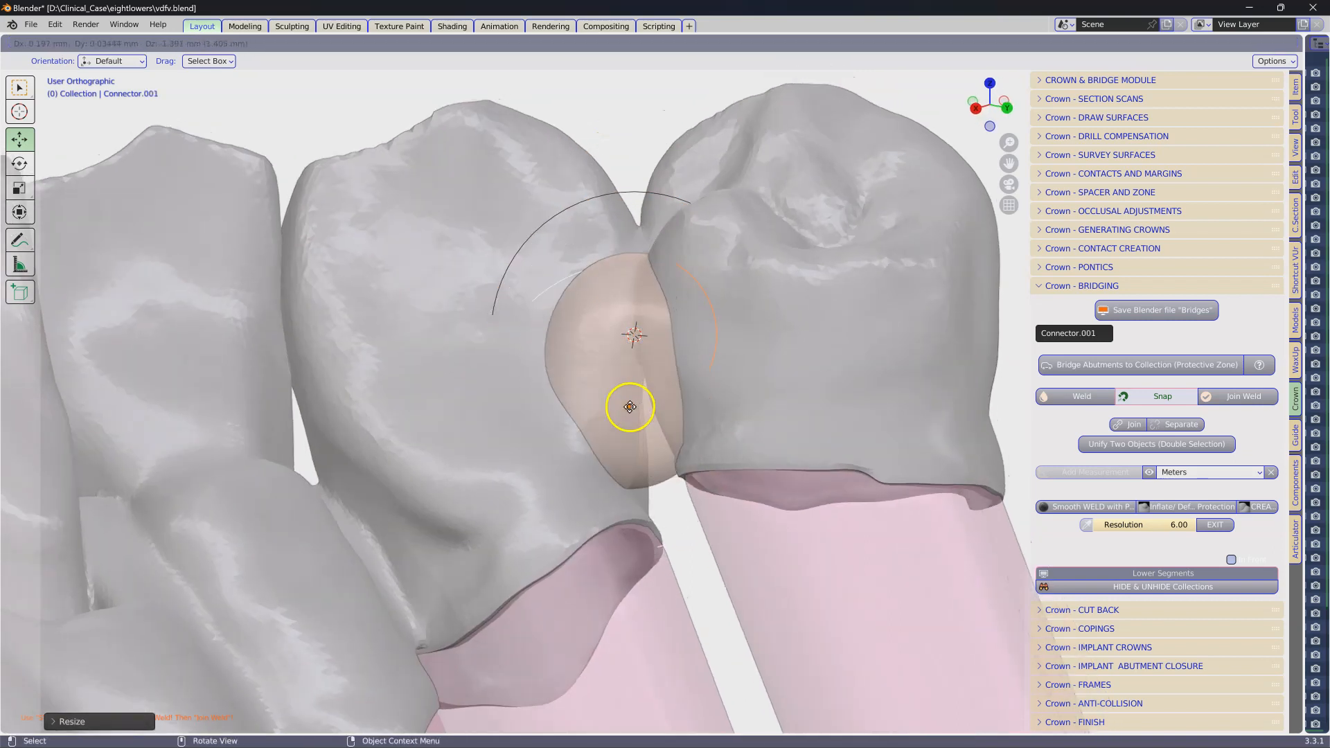
pyautogui.click(626, 406)
pyautogui.moveTo(624, 407); pyautogui.dragTo(824, 489, button='middle')
pyautogui.hotkey('shift', 'd')
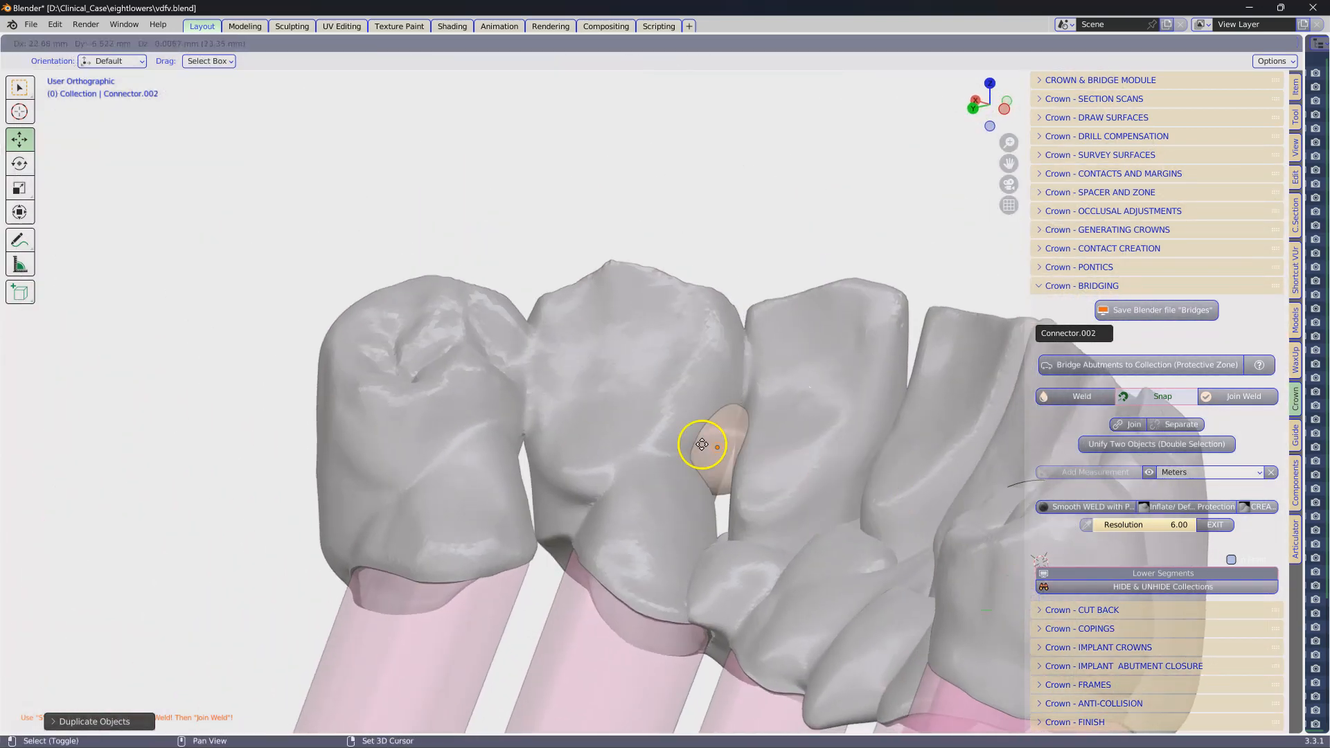
pyautogui.click(530, 442)
pyautogui.moveTo(528, 457); pyautogui.dragTo(514, 449, button='middle')
pyautogui.hotkey('shift', 'd')
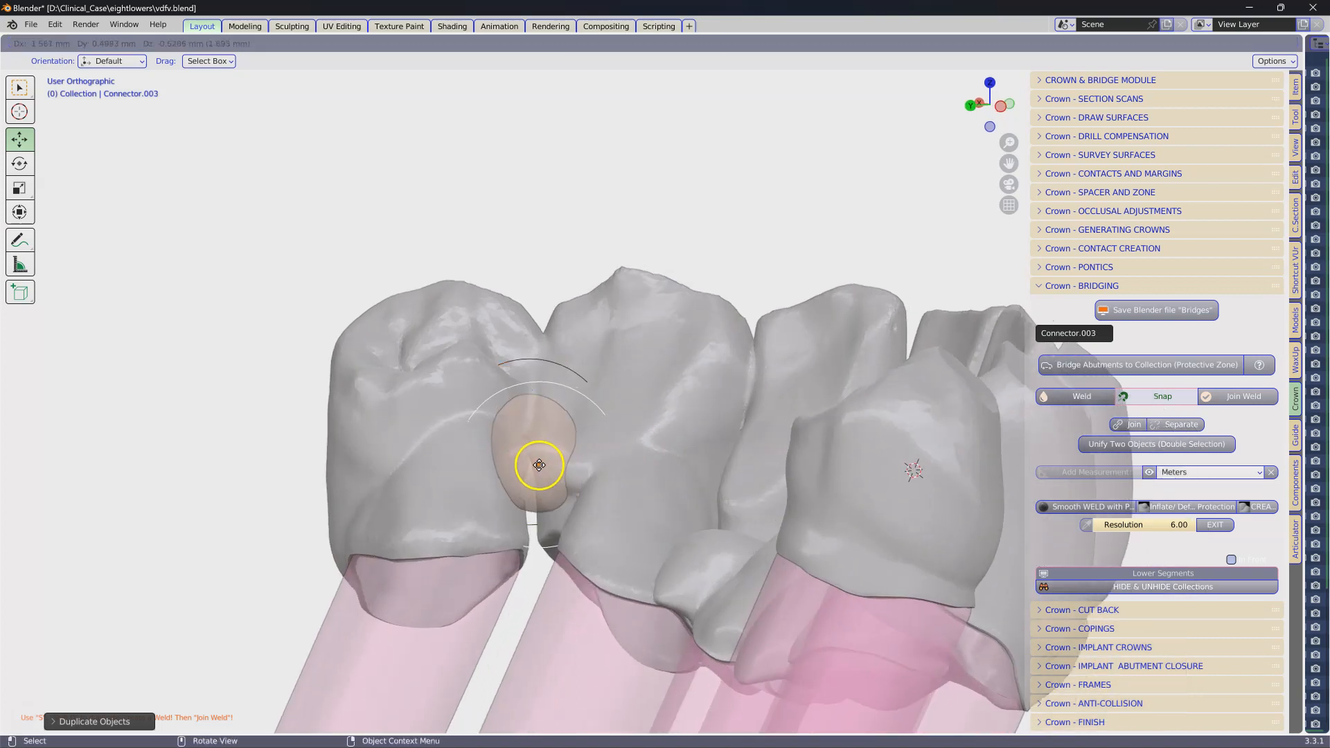
pyautogui.click(538, 467)
# - Join-weld the connectors to the bridge and smooth the weld between the last two crowns with a 159 px brush radius
pyautogui.keyDown('shift'); pyautogui.moveTo(779, 460); pyautogui.dragTo(660, 450, button='middle'); pyautogui.keyUp('shift')
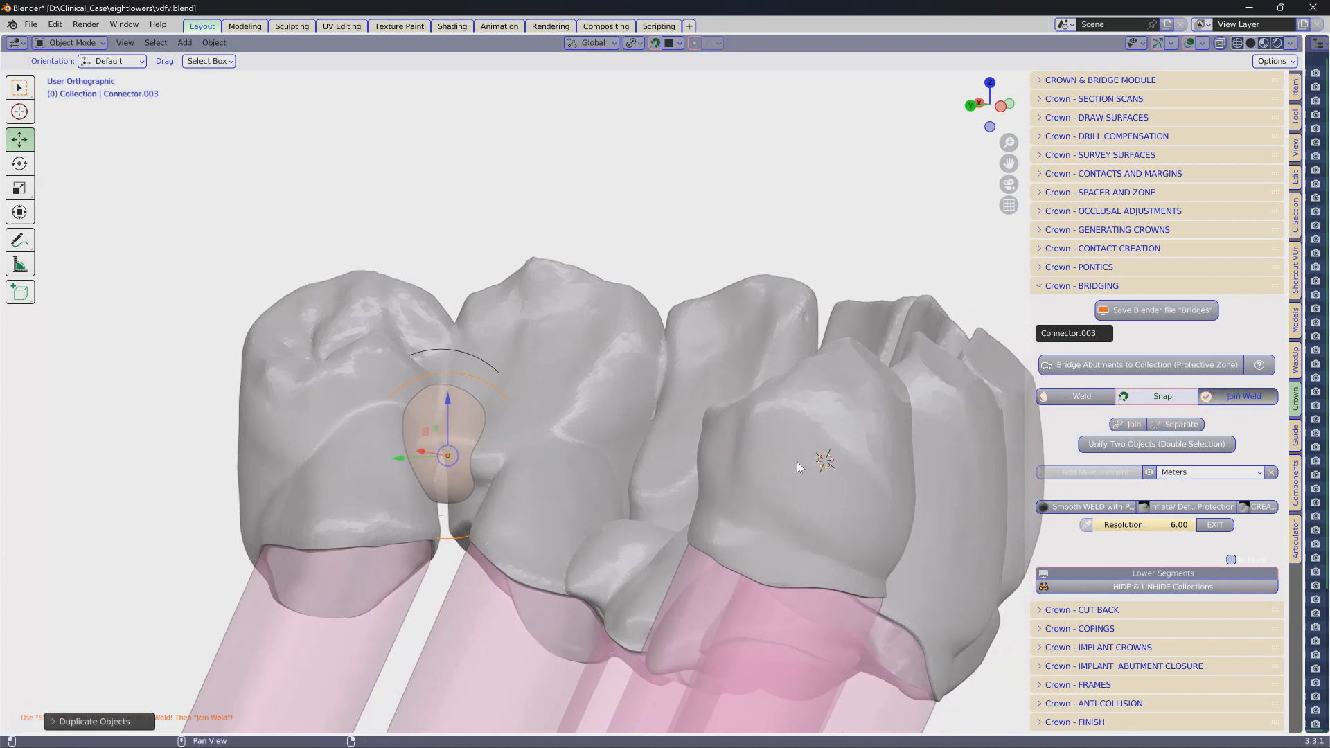
pyautogui.click(1103, 508)
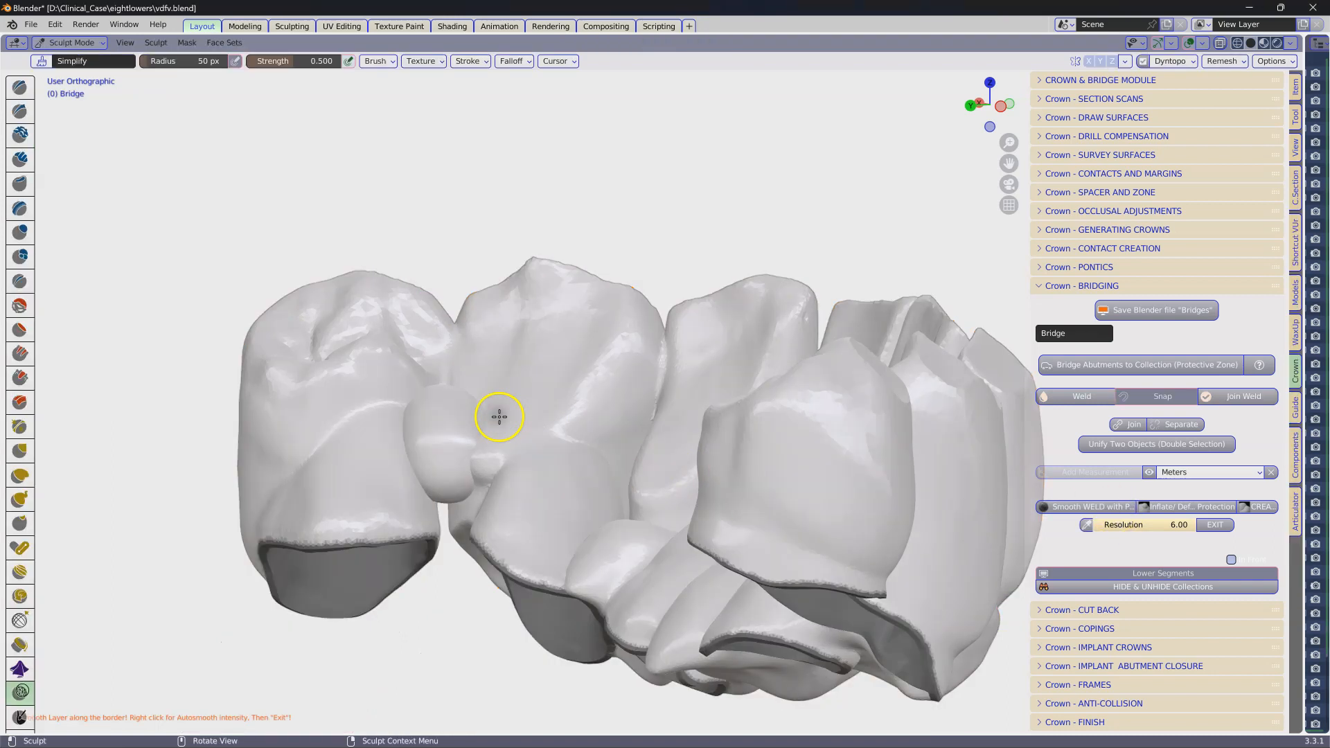
pyautogui.rightClick(435, 415)
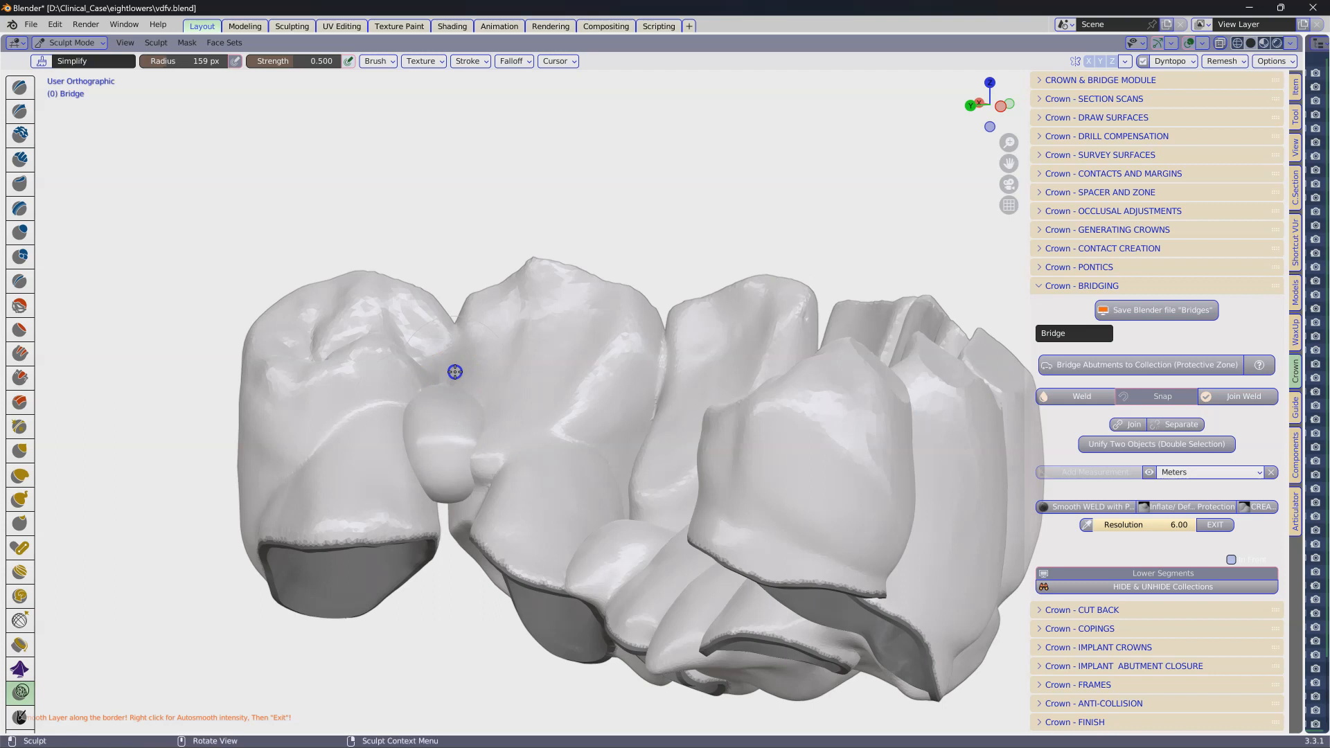
pyautogui.scroll(1, 458, 431)
pyautogui.moveTo(458, 431); pyautogui.dragTo(460, 472, button='middle')
pyautogui.moveTo(431, 418); pyautogui.dragTo(429, 412)
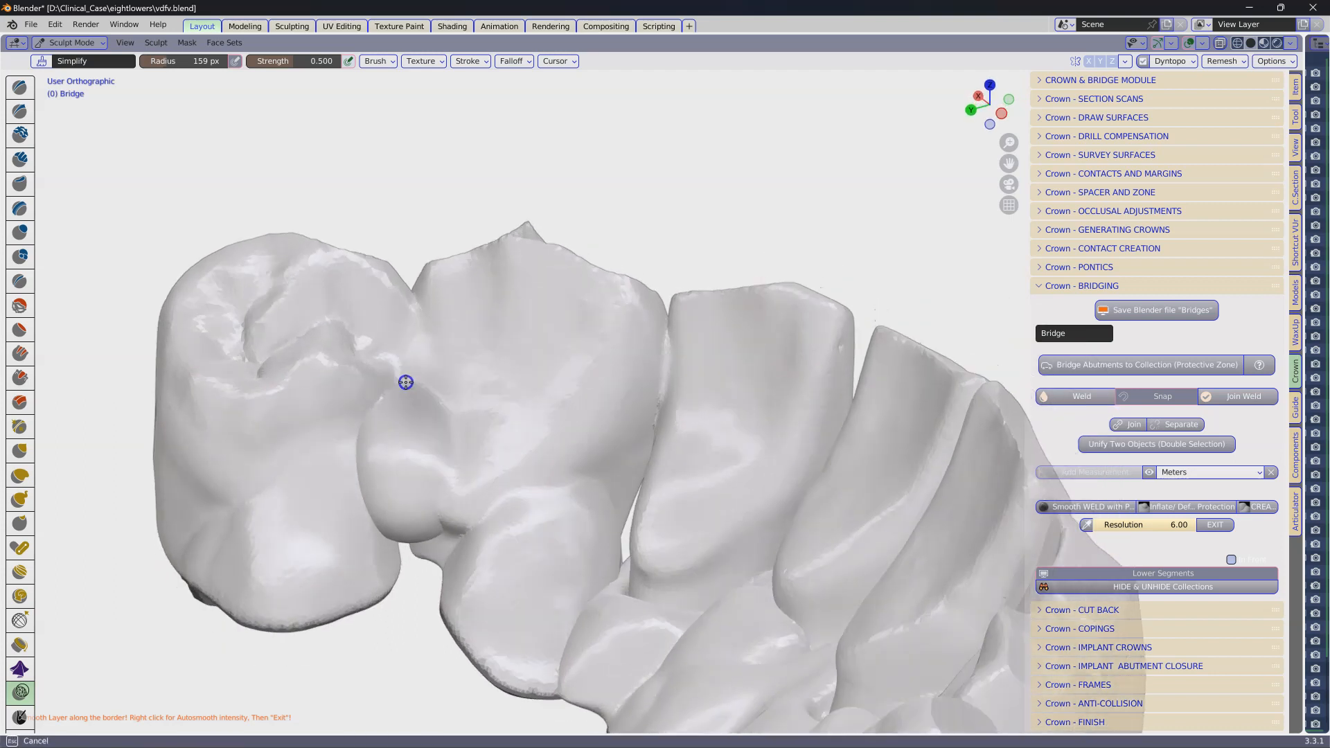
# - Smooth the welded connector between the posterior crowns on the other side of the arch
pyautogui.moveTo(466, 481)
pyautogui.mouseDown(button='middle')
pyautogui.moveTo(422, 510)
pyautogui.moveTo(397, 576)
pyautogui.moveTo(496, 510)
pyautogui.moveTo(632, 466)
pyautogui.moveTo(594, 498)
pyautogui.moveTo(693, 539)
pyautogui.moveTo(679, 546)
pyautogui.moveTo(748, 510)
pyautogui.moveTo(700, 475)
pyautogui.moveTo(797, 528)
pyautogui.moveTo(866, 484)
pyautogui.moveTo(887, 505)
pyautogui.moveTo(932, 510)
pyautogui.moveTo(855, 428)
pyautogui.moveTo(825, 428)
pyautogui.mouseUp(button='middle')
pyautogui.moveTo(744, 415)
pyautogui.mouseDown()
pyautogui.moveTo(710, 499)
pyautogui.moveTo(750, 435)
pyautogui.mouseUp()
pyautogui.moveTo(752, 573)
pyautogui.mouseDown(button='middle')
pyautogui.moveTo(861, 514)
pyautogui.moveTo(790, 572)
pyautogui.moveTo(794, 510)
pyautogui.moveTo(790, 602)
pyautogui.moveTo(767, 570)
pyautogui.moveTo(740, 582)
pyautogui.moveTo(801, 615)
pyautogui.moveTo(811, 577)
pyautogui.mouseUp(button='middle')
pyautogui.scroll(-3, 783, 584)
pyautogui.scroll(4, 808, 559)
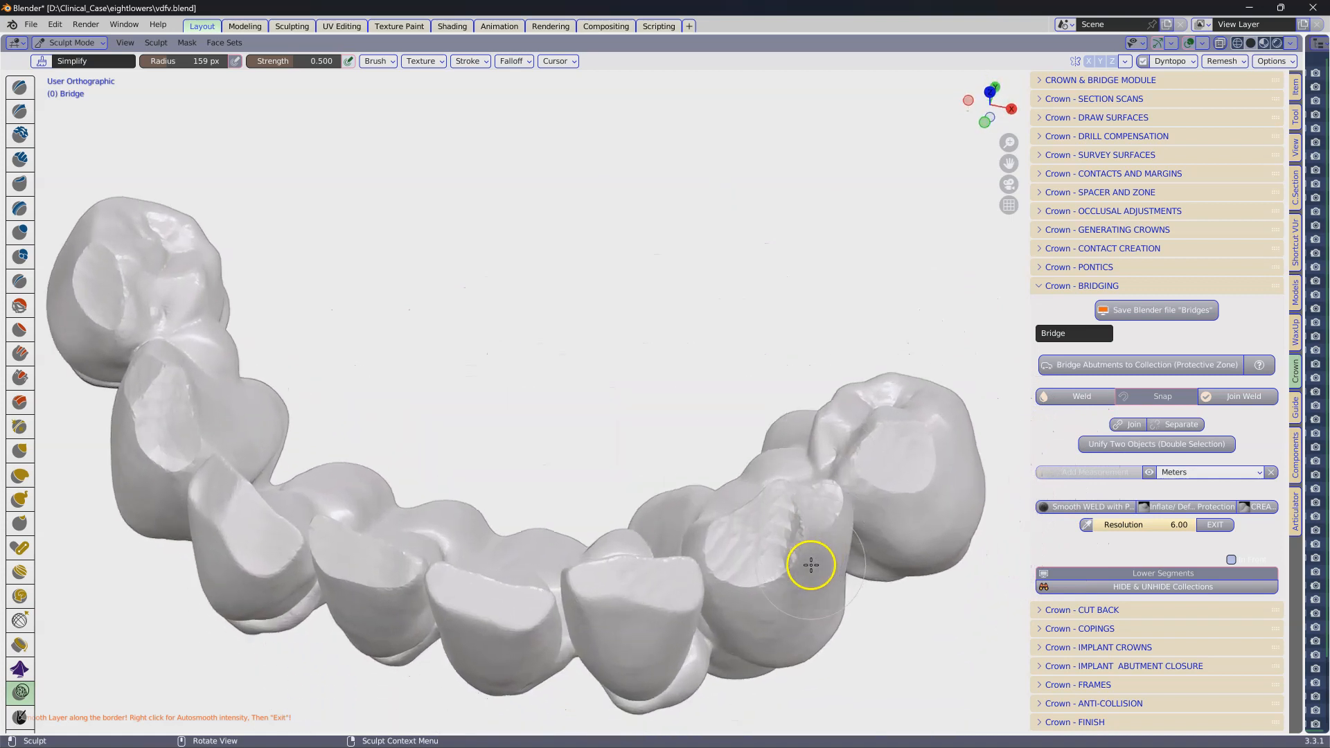